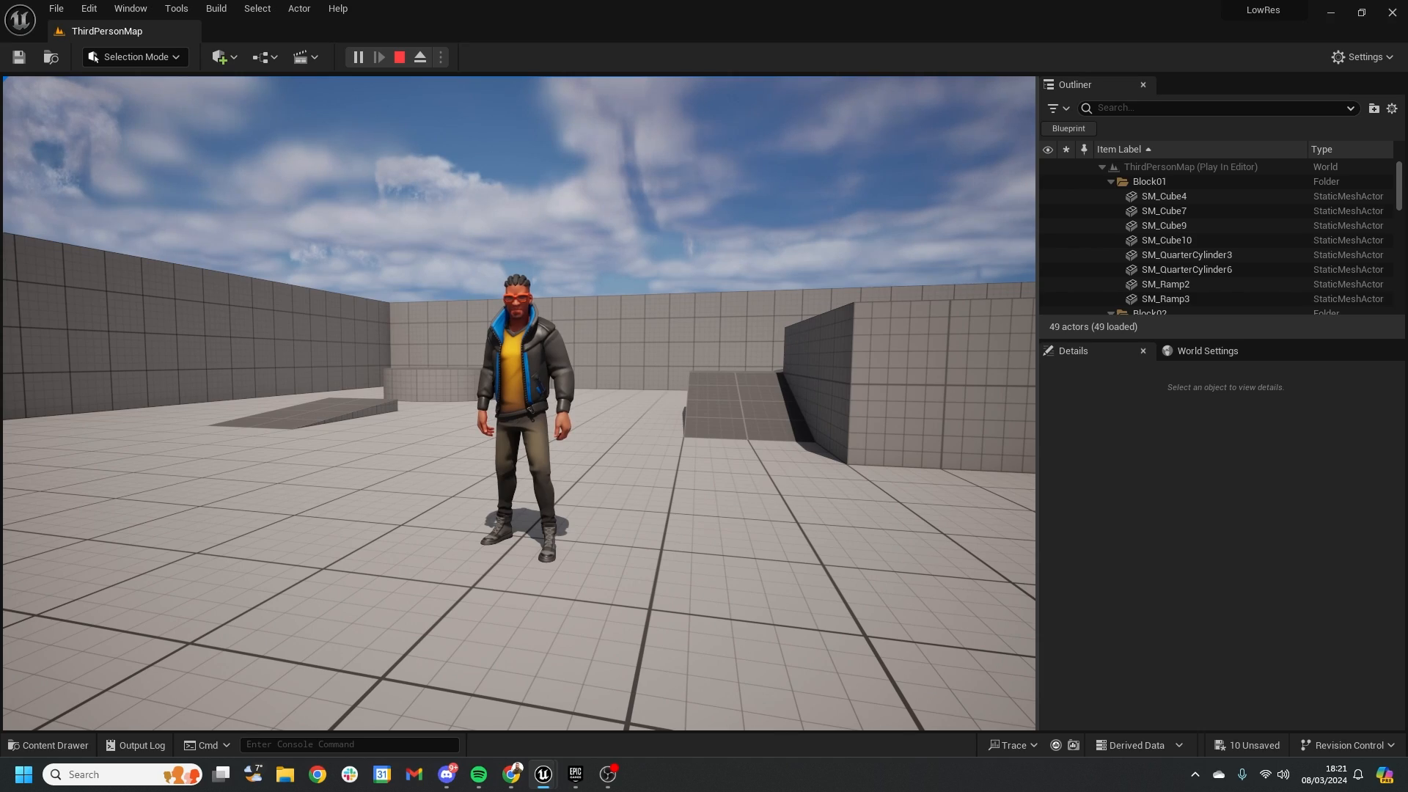
Stop the play test and open the BP_ThirdPersonCharacter blueprint from the ThirdPerson Blueprints folder.
key(s)
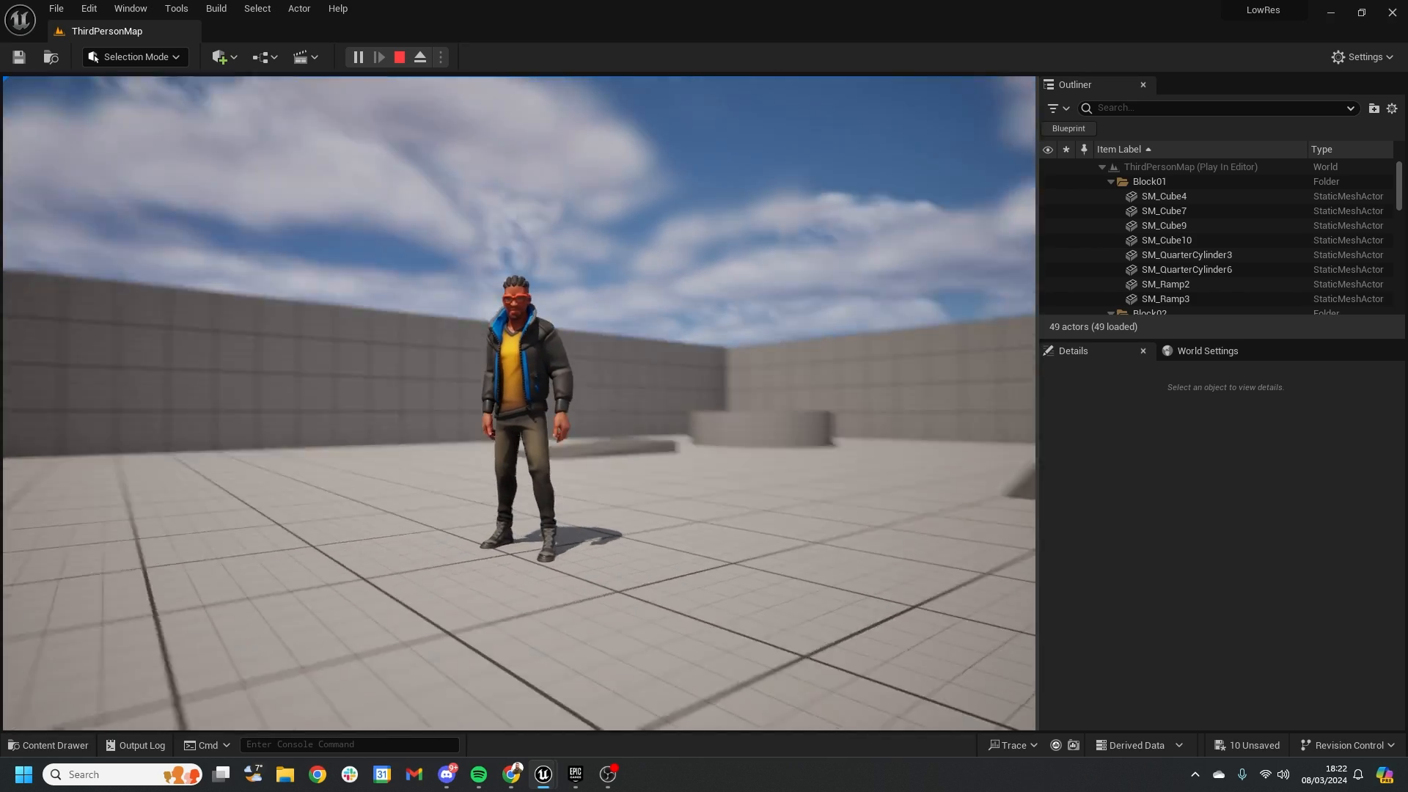
key(Escape)
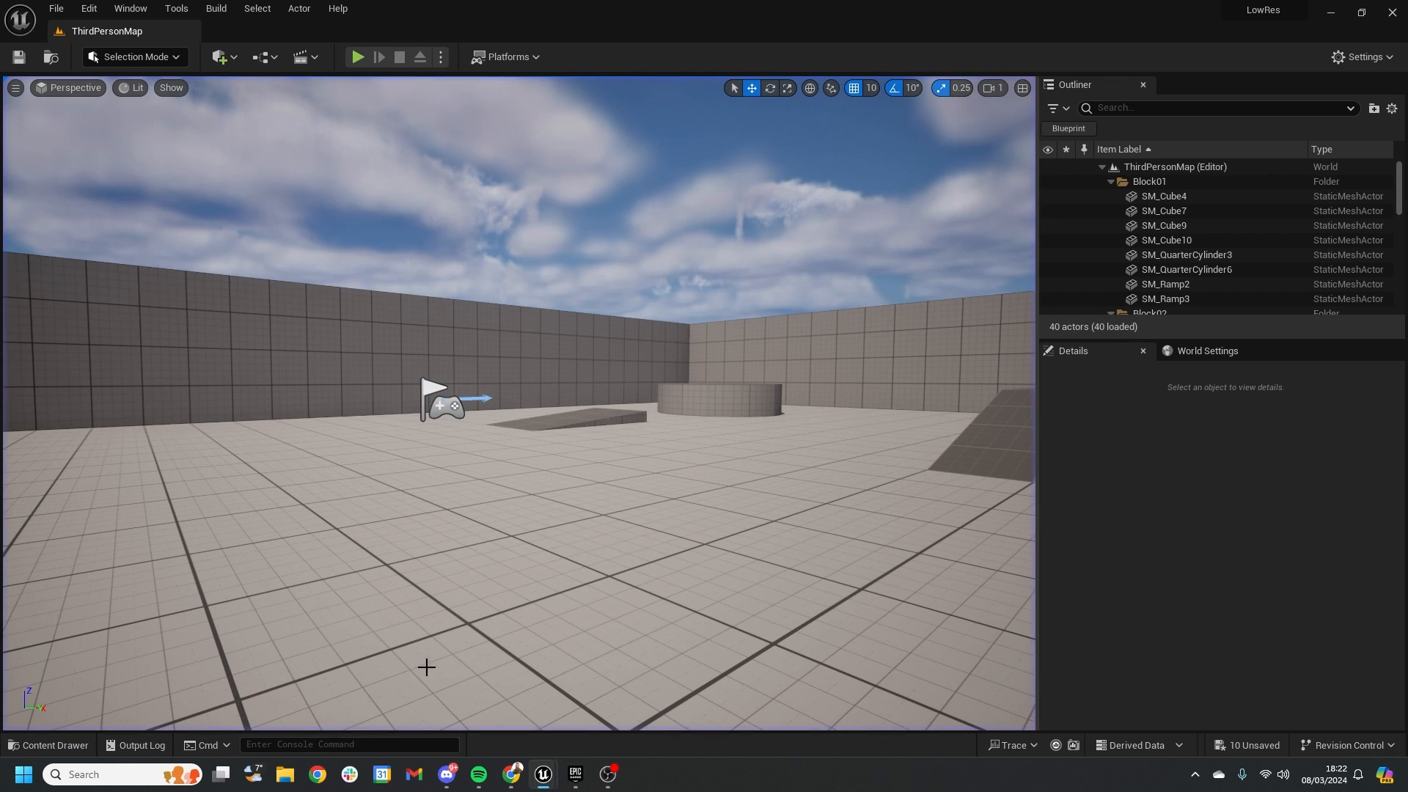
click(46, 742)
click(515, 644)
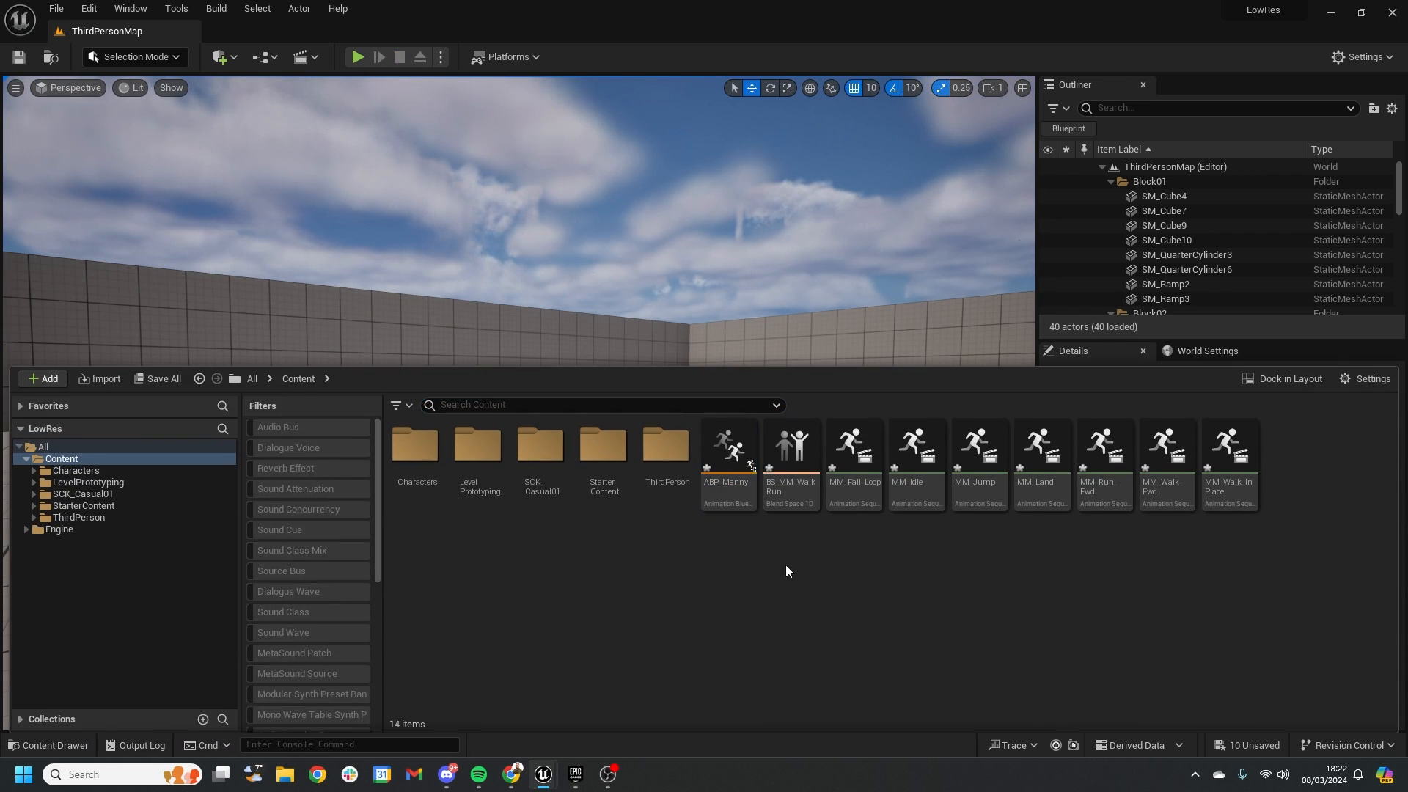
double_click(549, 463)
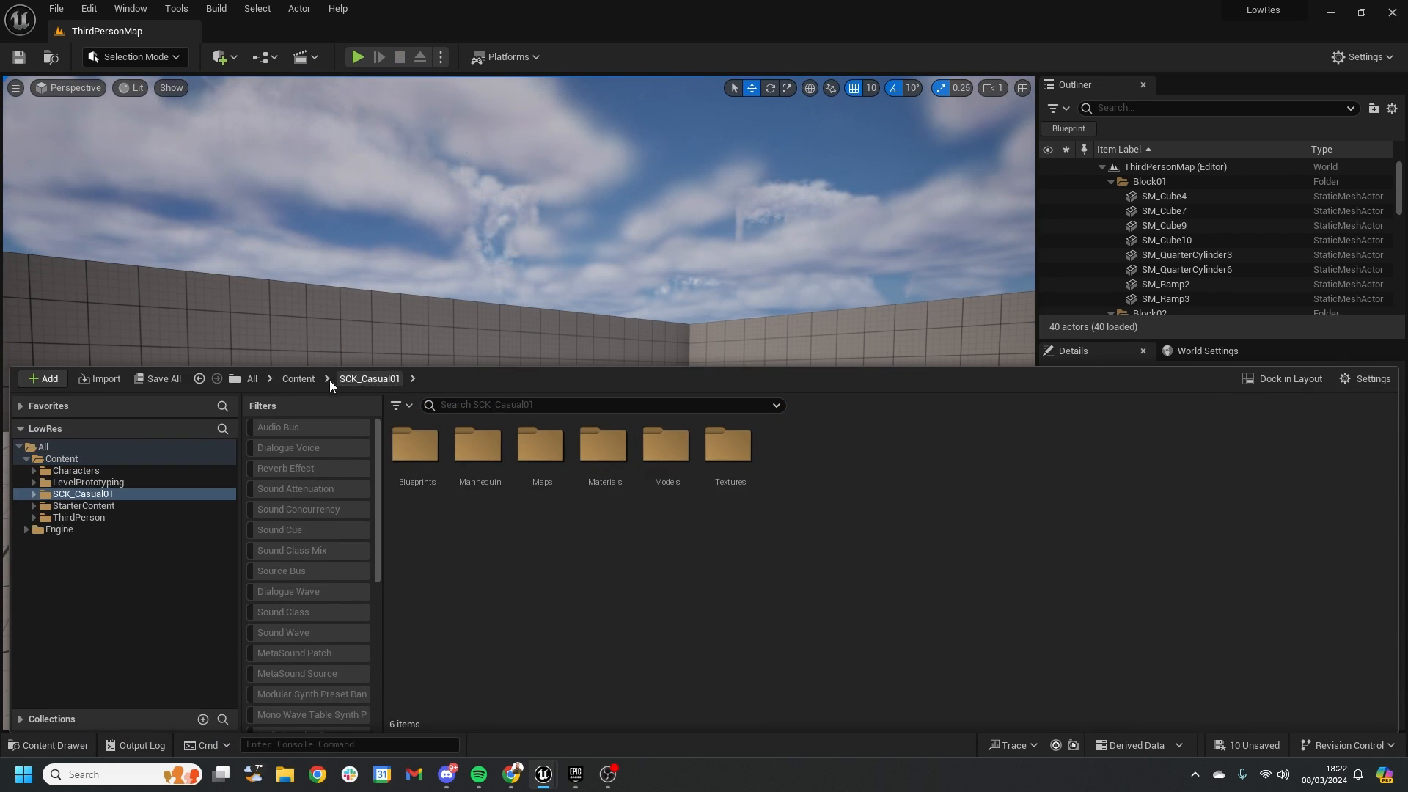
click(298, 379)
double_click(665, 445)
double_click(415, 446)
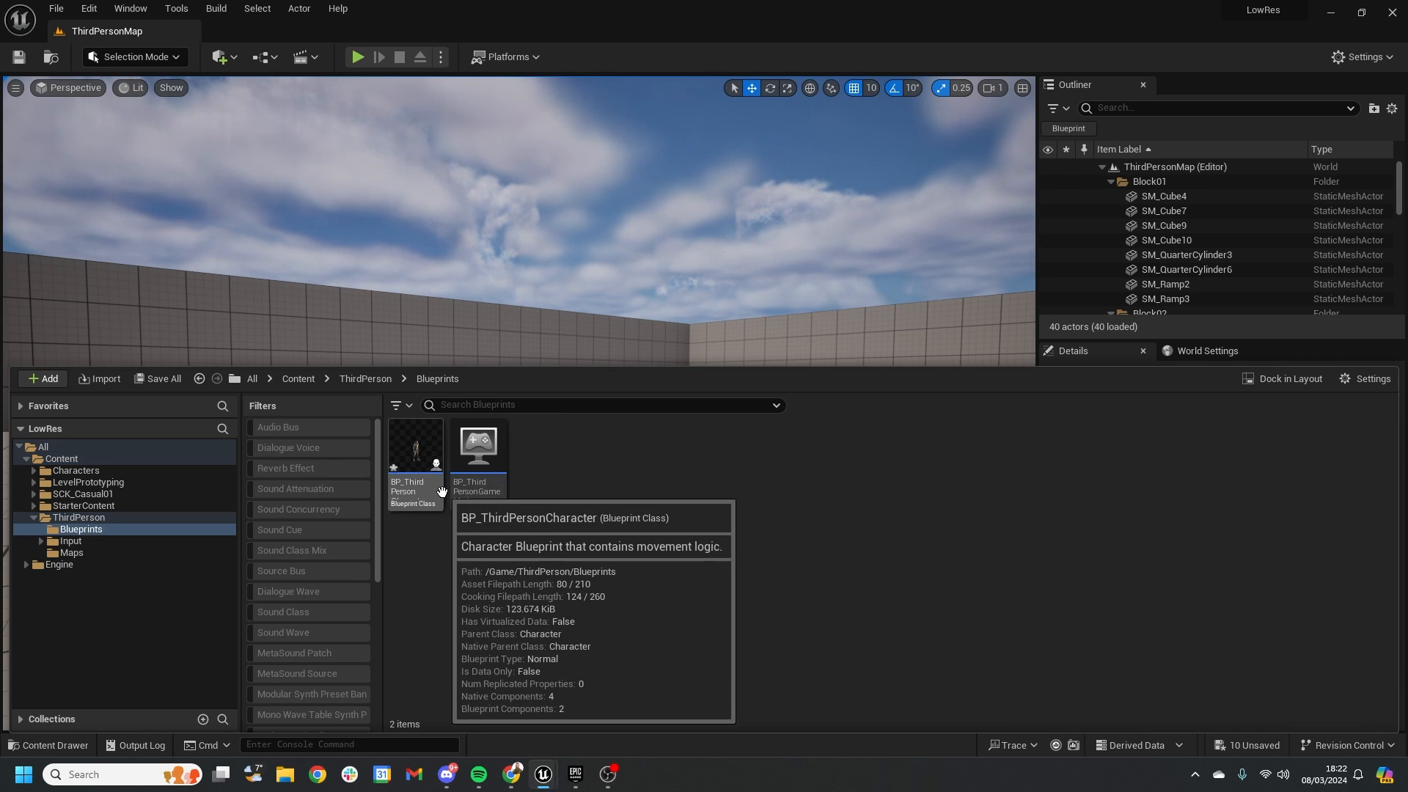
double_click(414, 454)
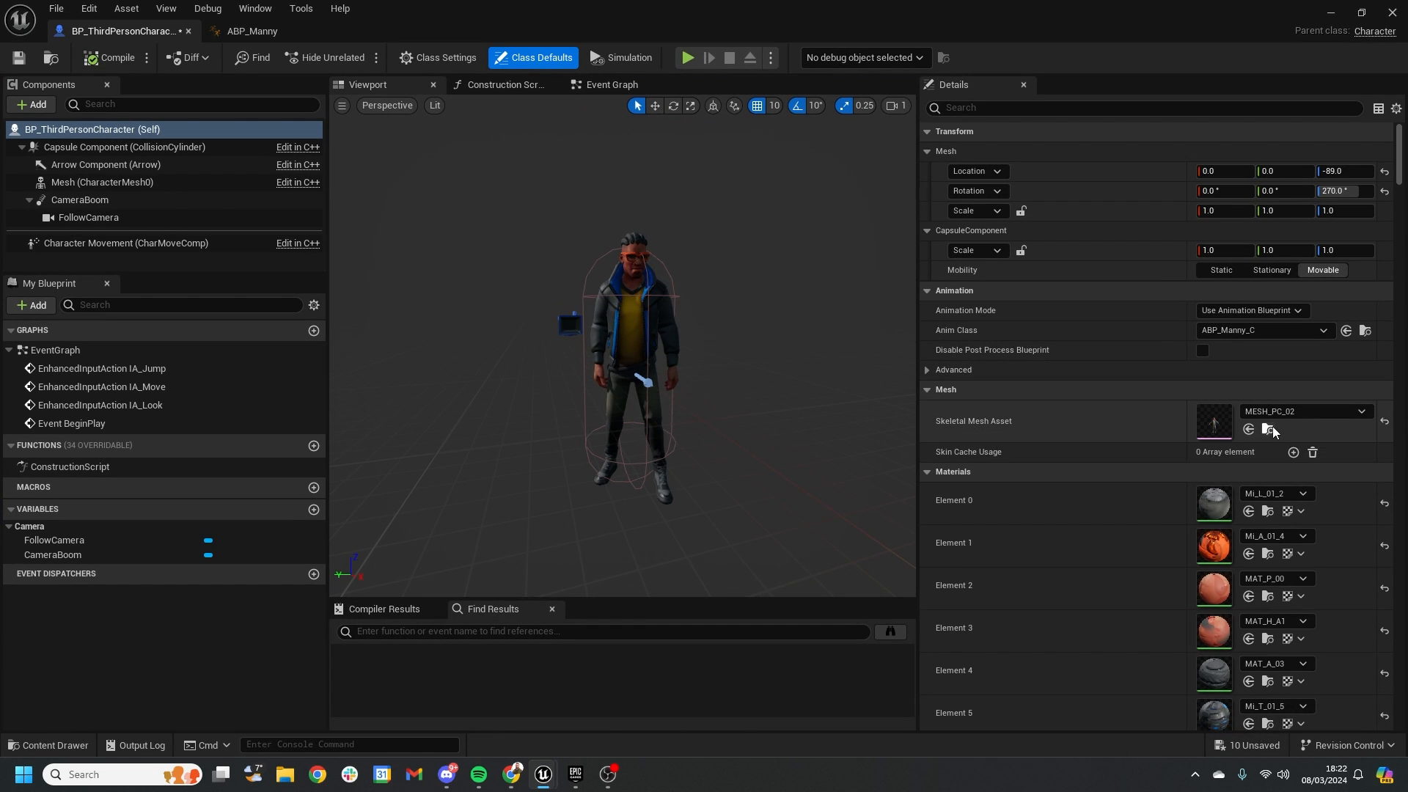
Locate the character's skeletal mesh asset MESH_PC_02, open it in the mesh editor and view the model at an angle.
click(1269, 430)
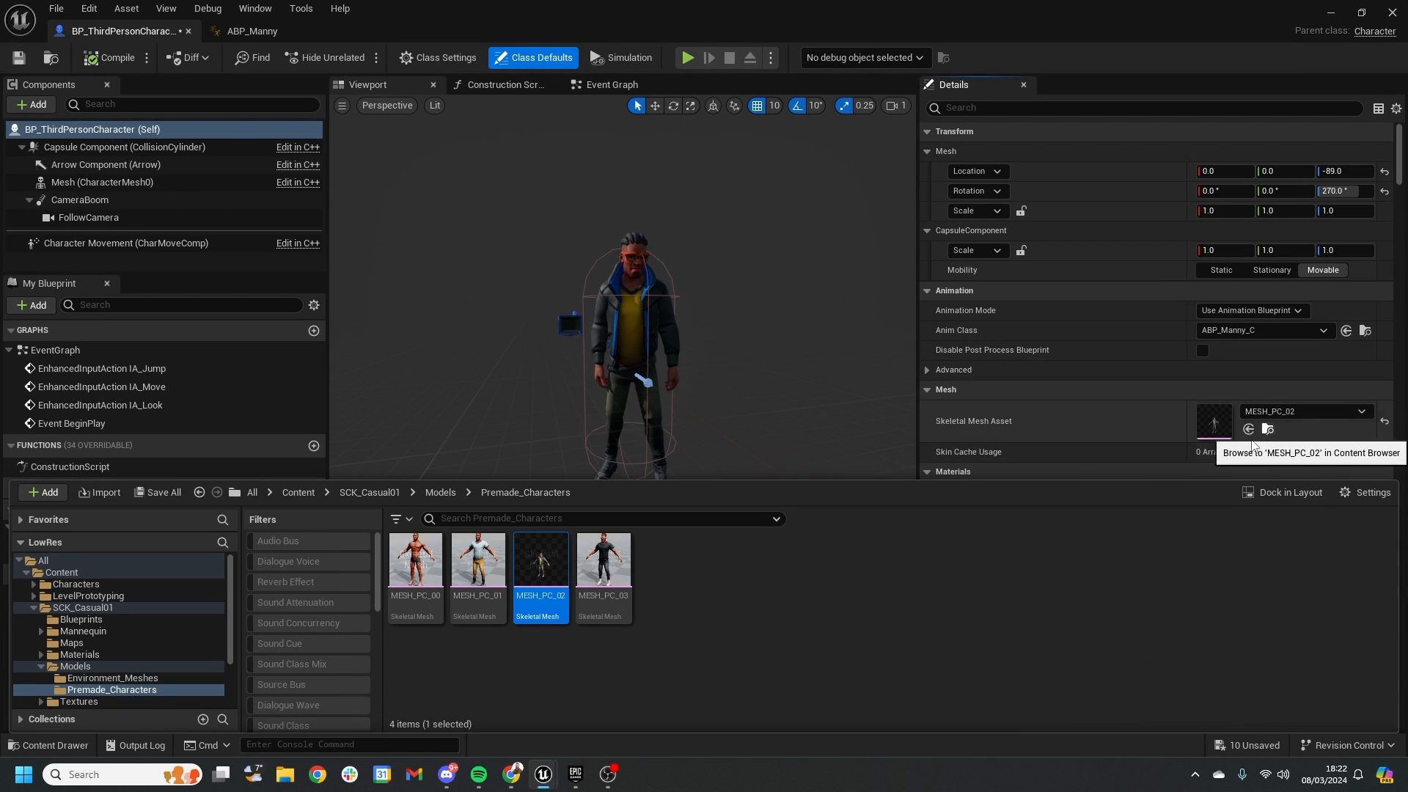
double_click(539, 562)
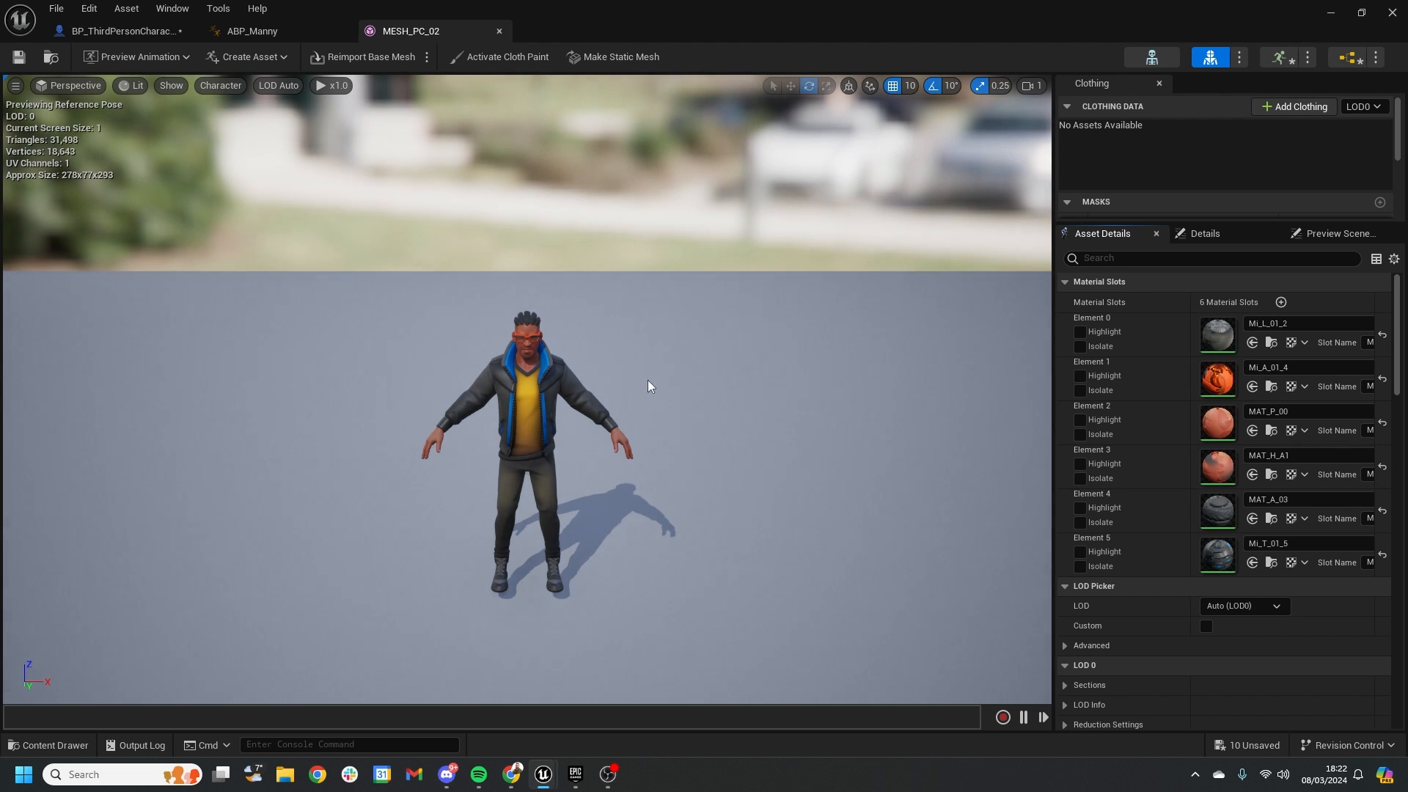
mouse_move(99, 189)
mouse_down()
mouse_move(190, 191)
mouse_move(100, 189)
mouse_up()
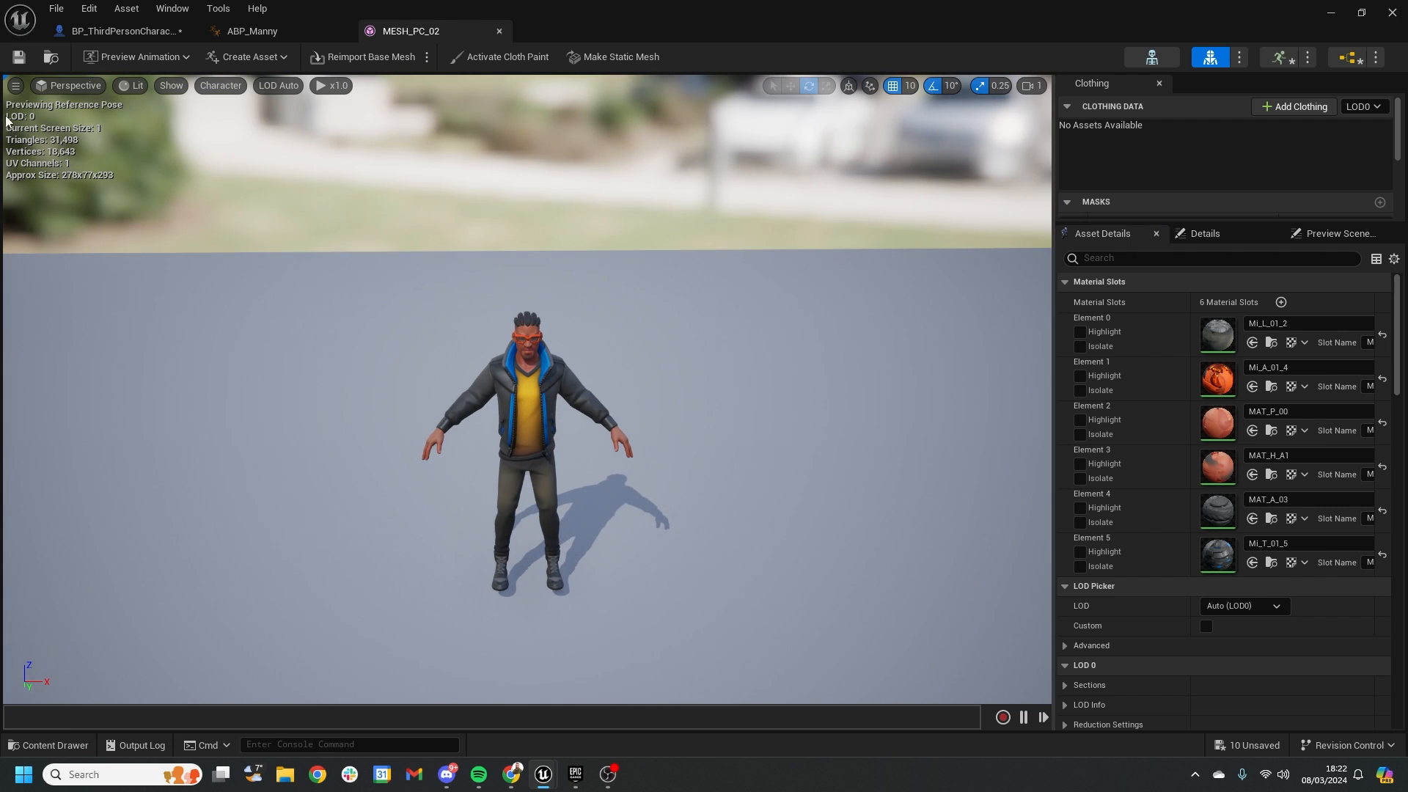
drag(614, 389, 673, 463)
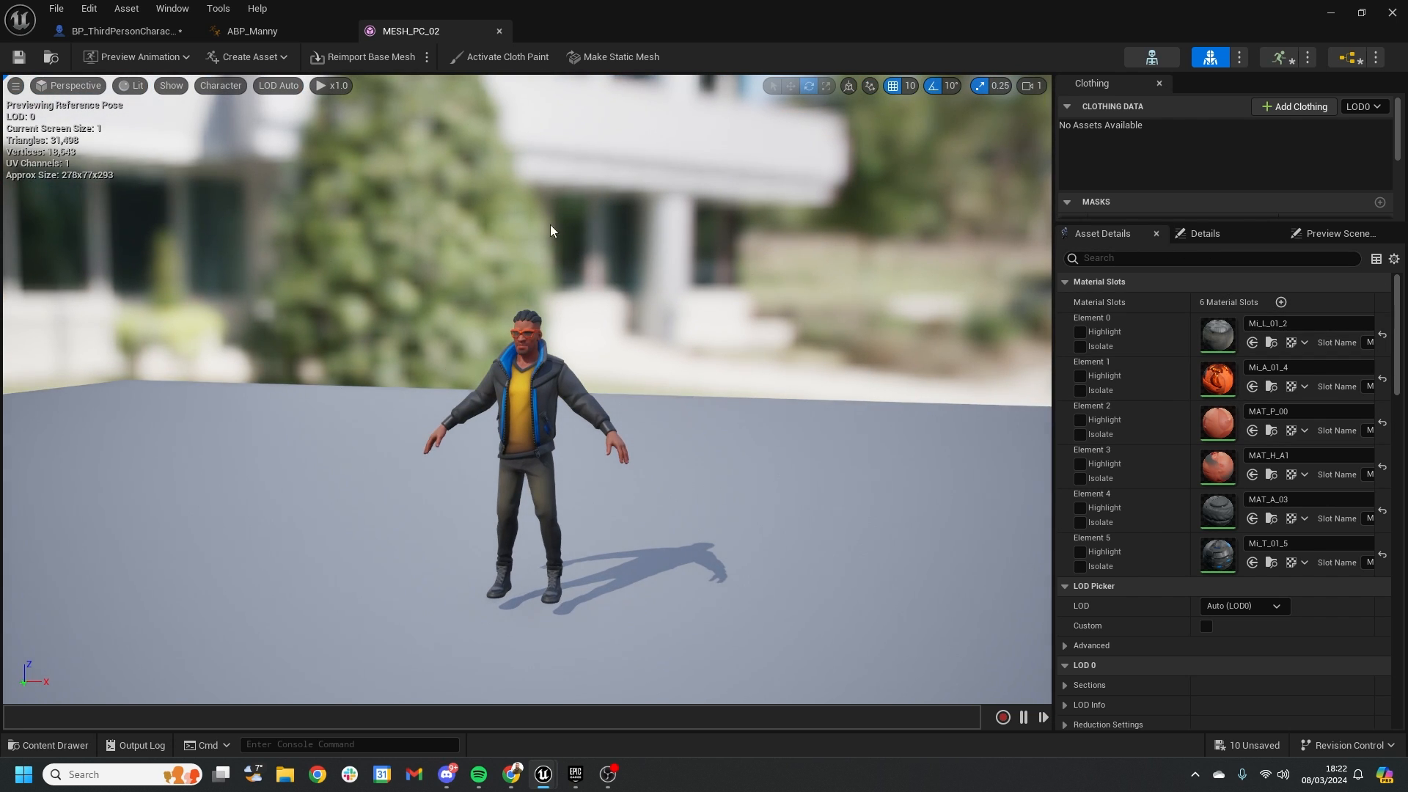
Set the mesh's Number of LODs to 6 in the LOD settings and apply the changes to generate them.
click(1202, 235)
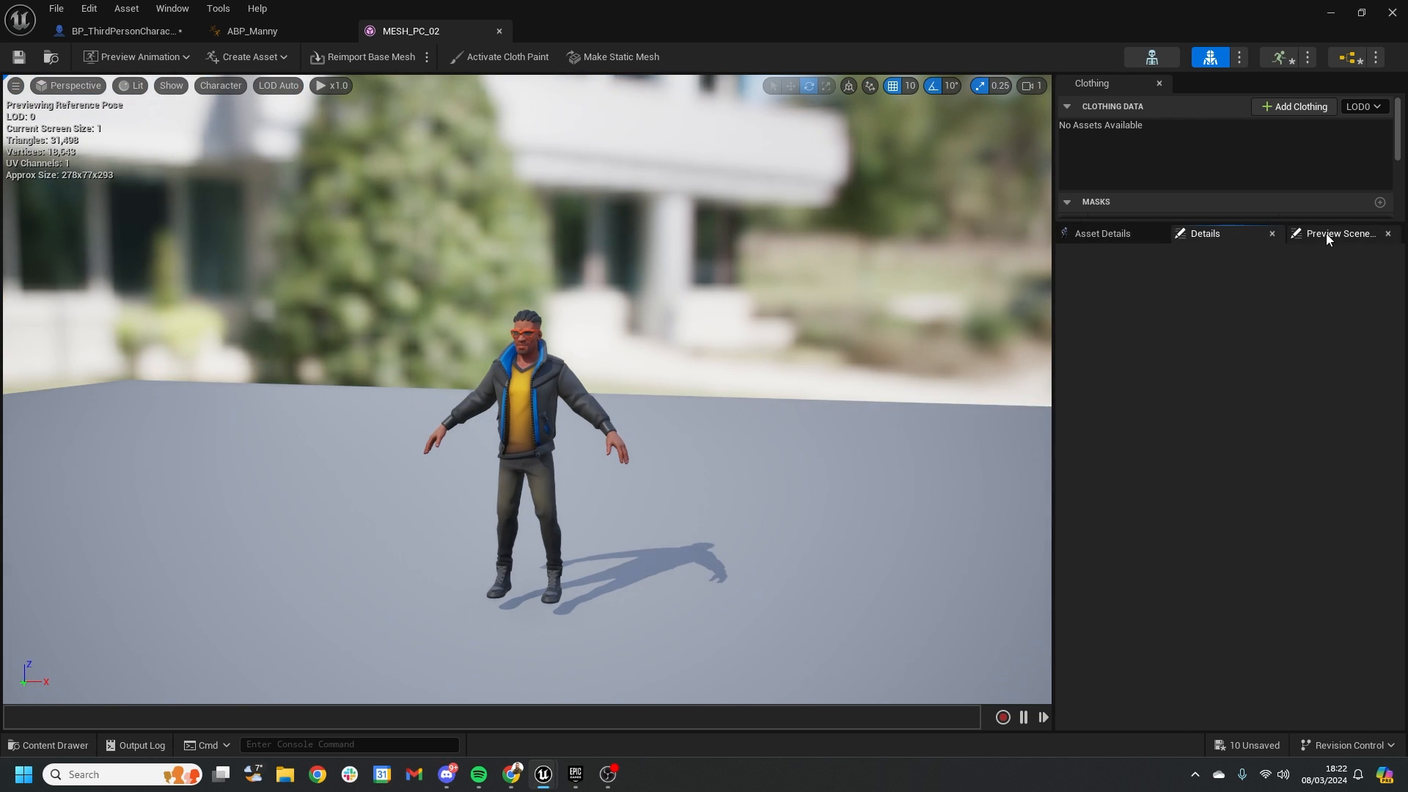
click(1064, 234)
scroll(1166, 513, down, 3)
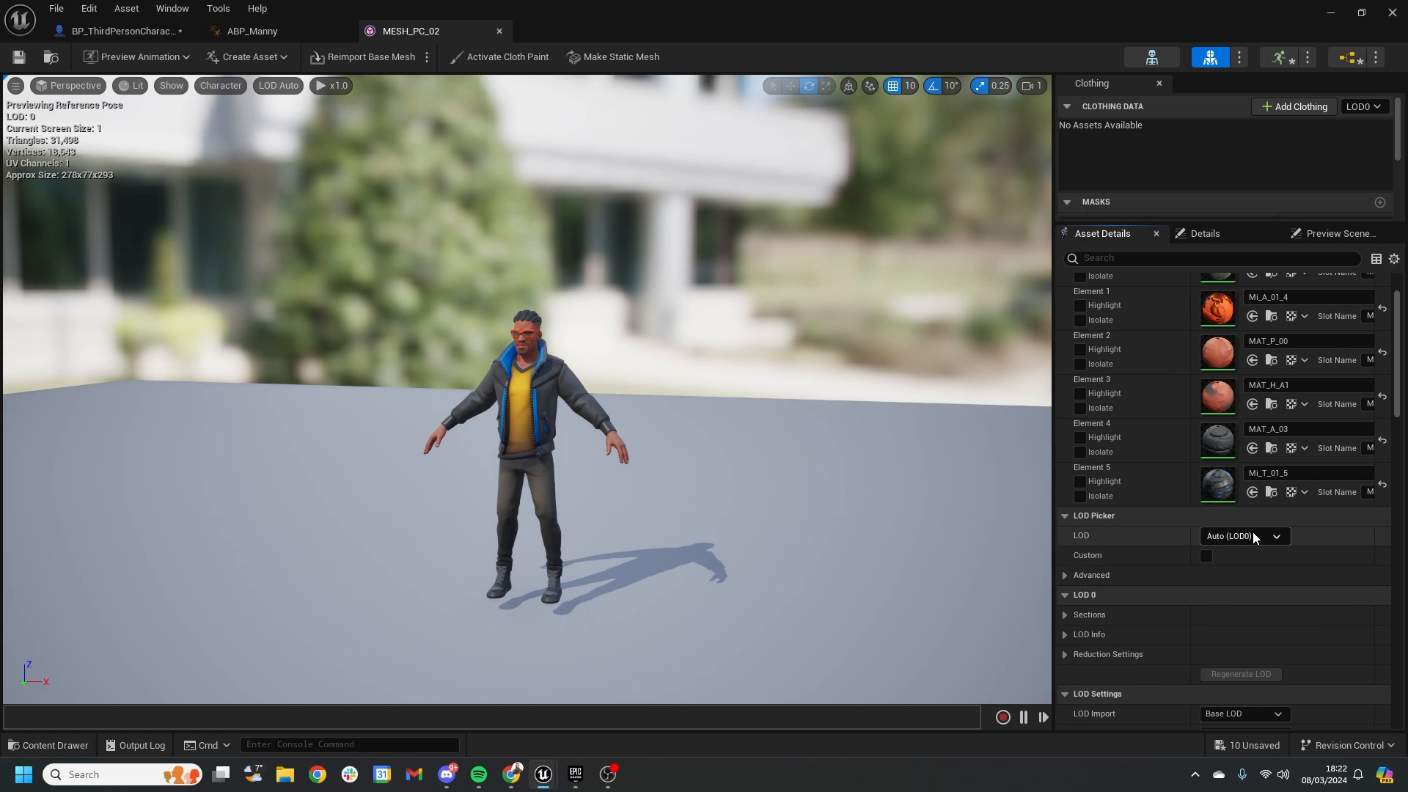
scroll(1107, 535, down, 2)
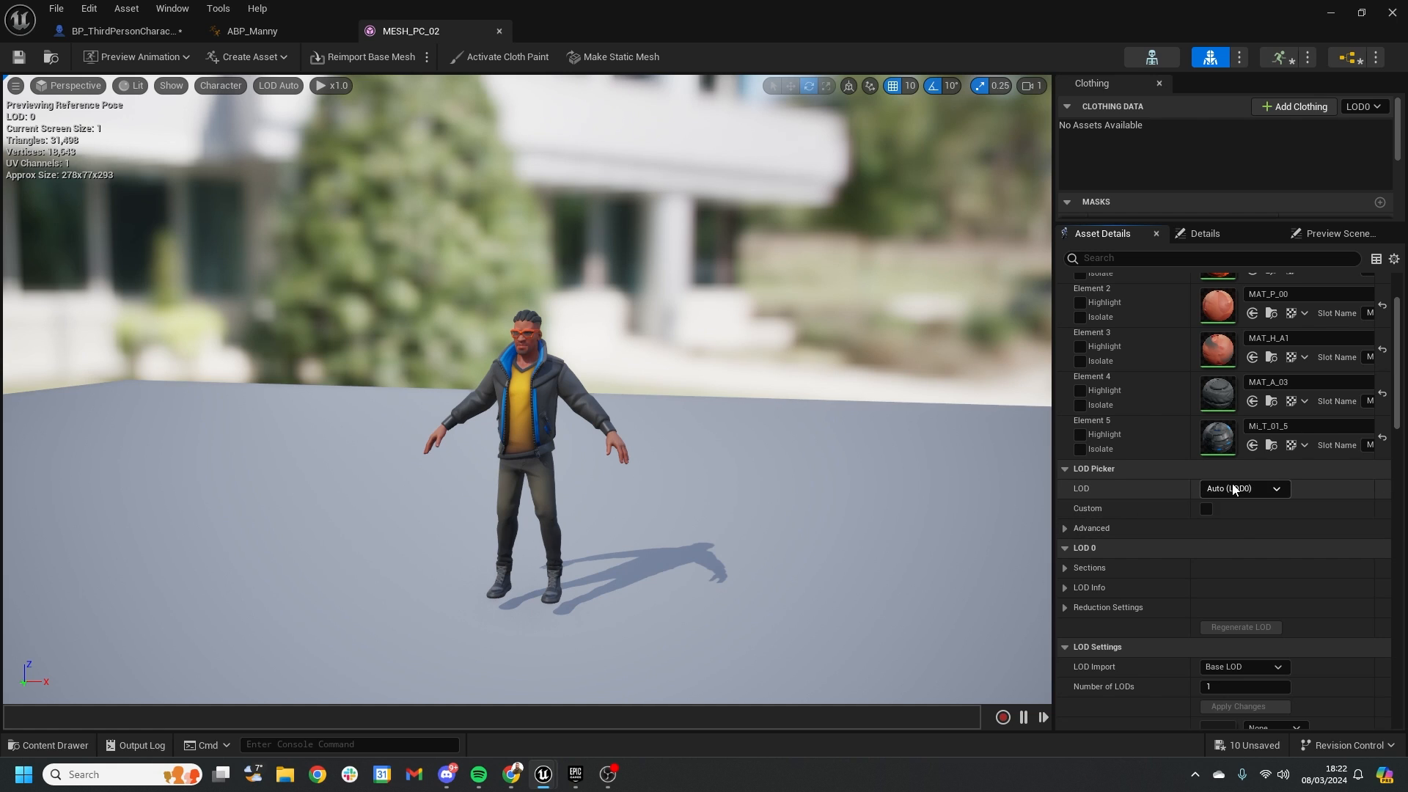
scroll(1129, 535, down, 8)
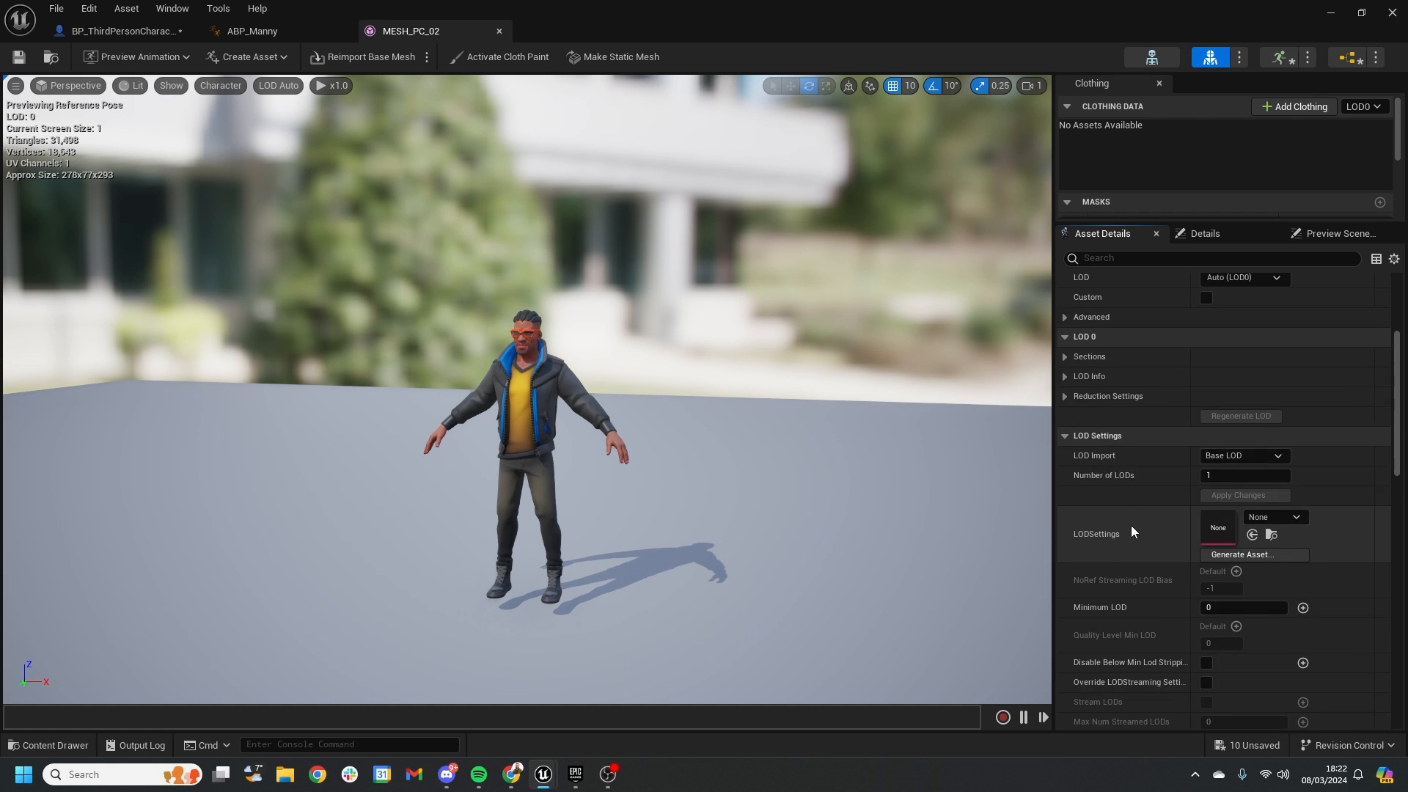
click(1231, 478)
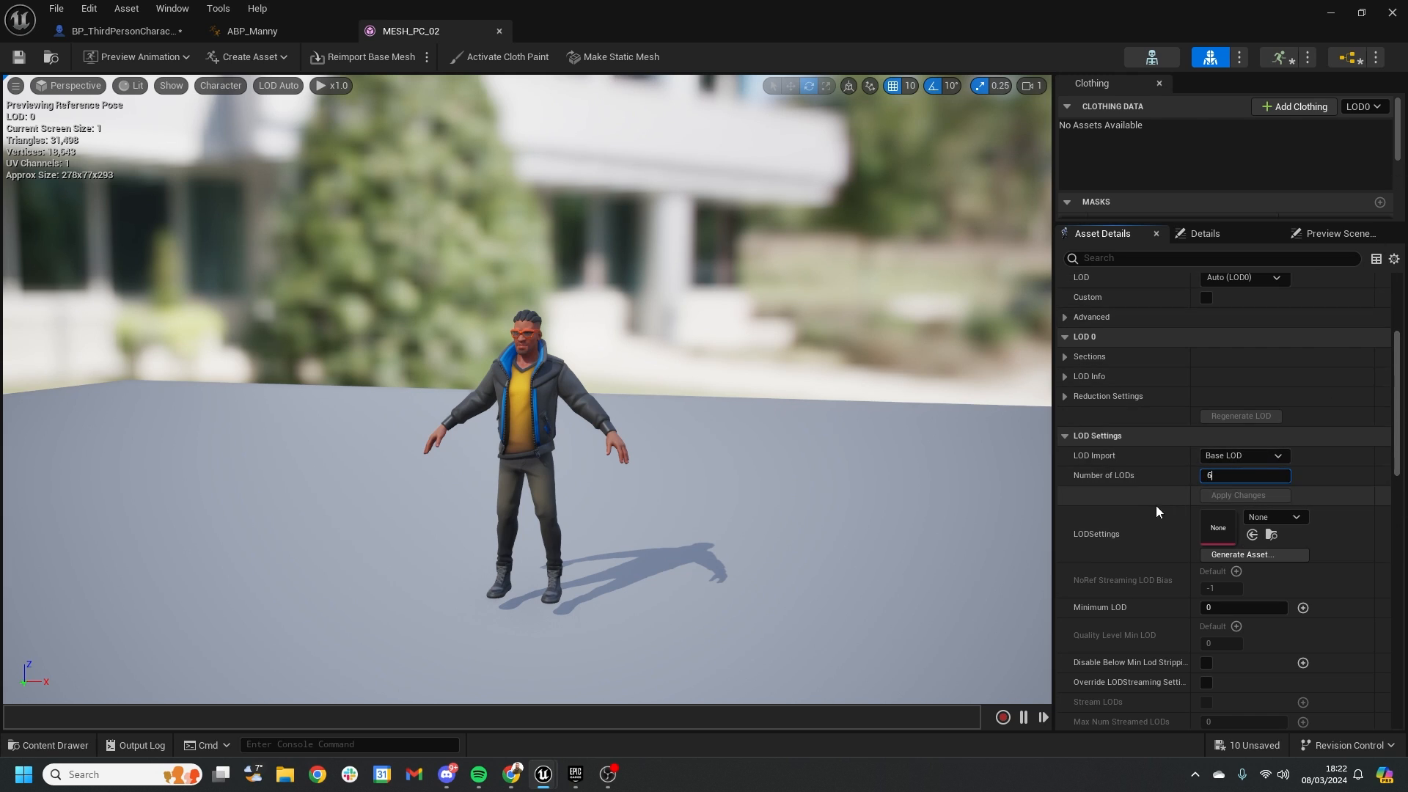
key(Return)
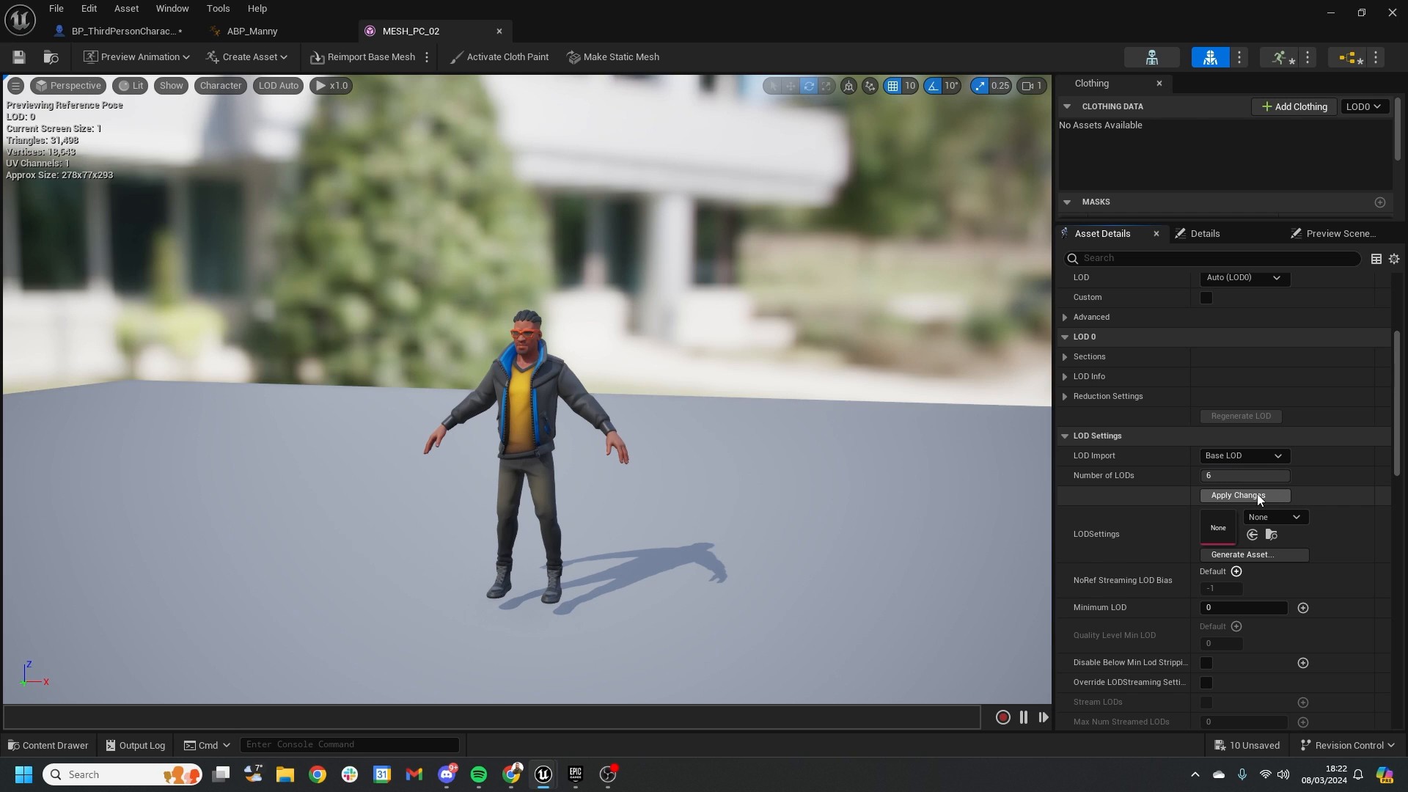
click(1257, 495)
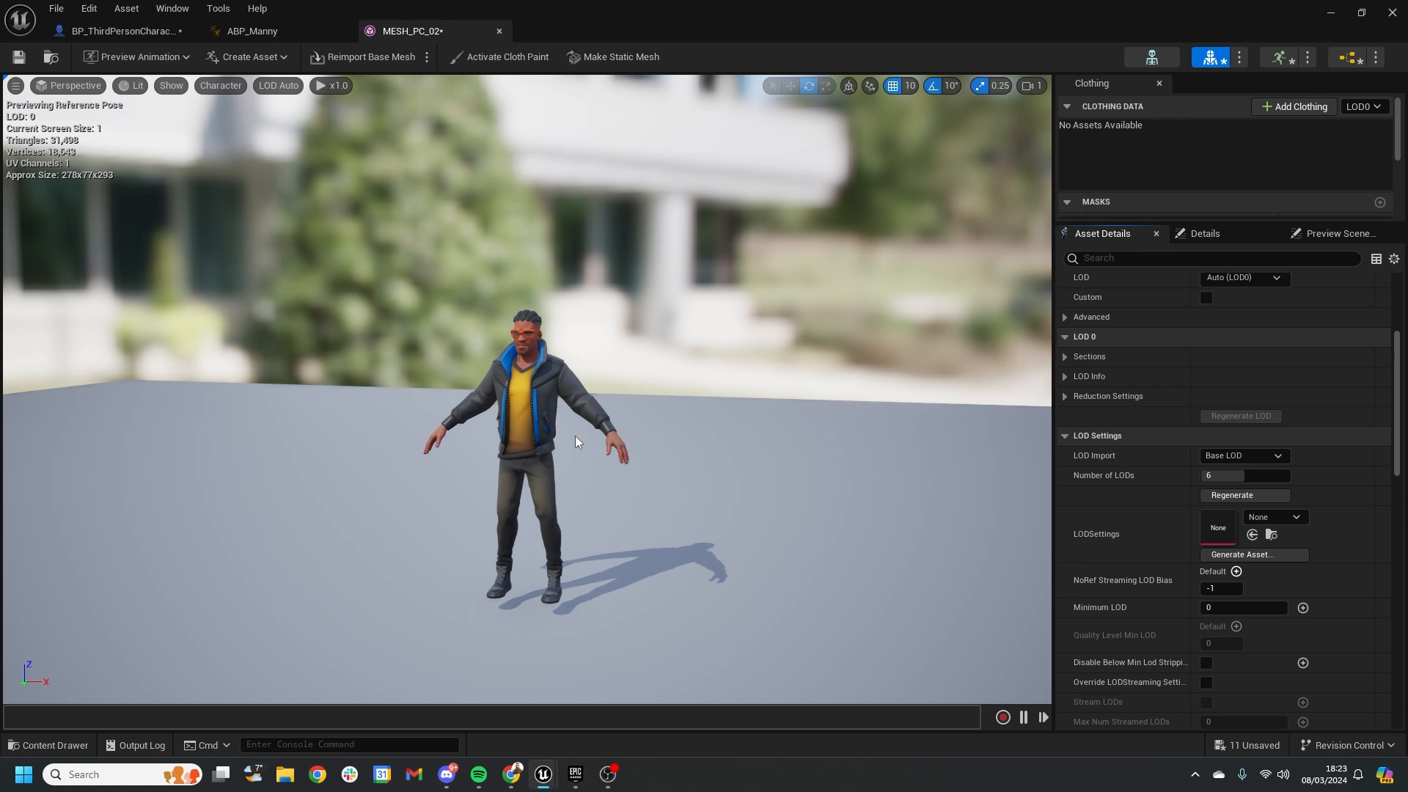
Preview the character mesh up close at LOD 0 and LOD 5 to compare the detail.
mouse_move(912, 406)
right_down()
mouse_move(880, 405)
mouse_move(925, 378)
mouse_move(921, 447)
mouse_move(912, 406)
right_up()
key(w)
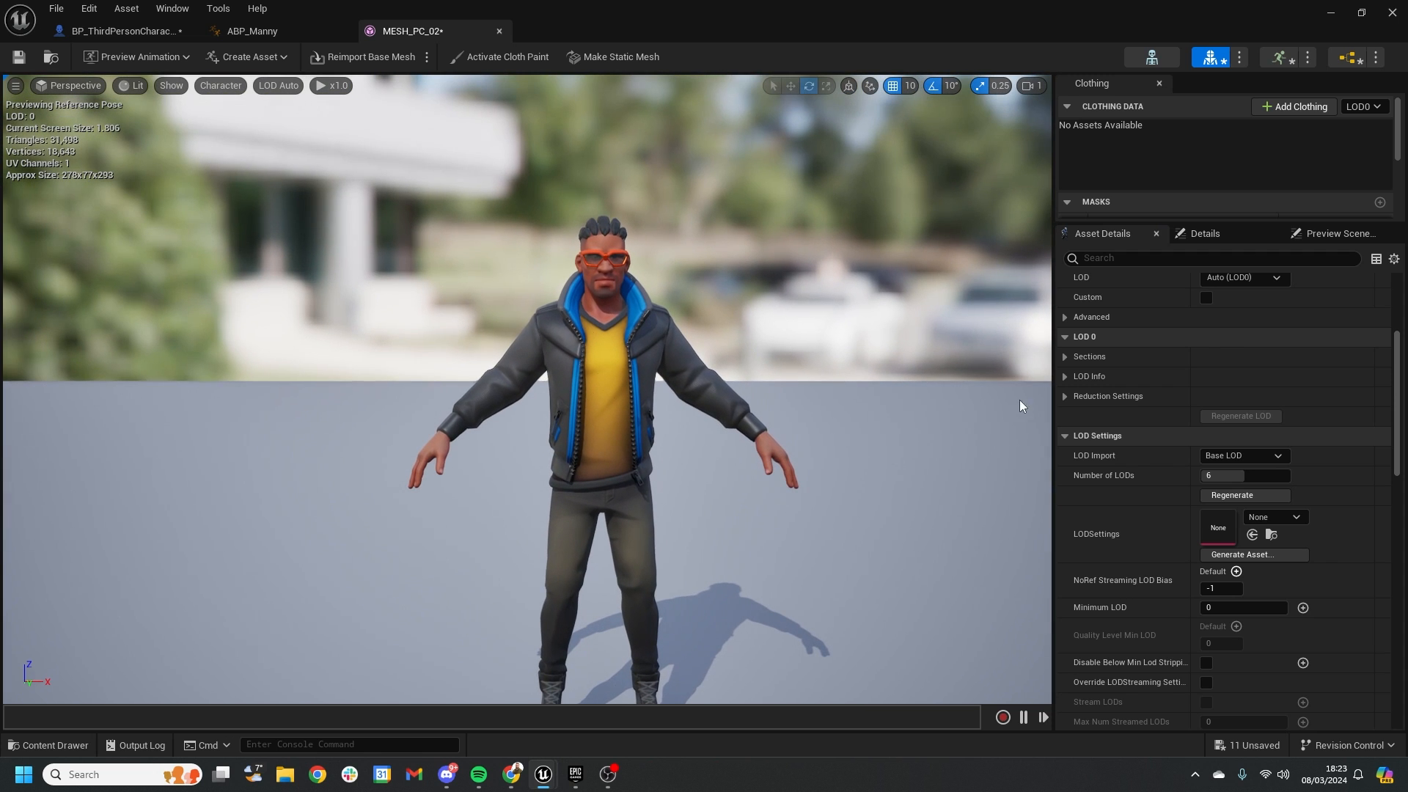
scroll(1198, 433, up, 3)
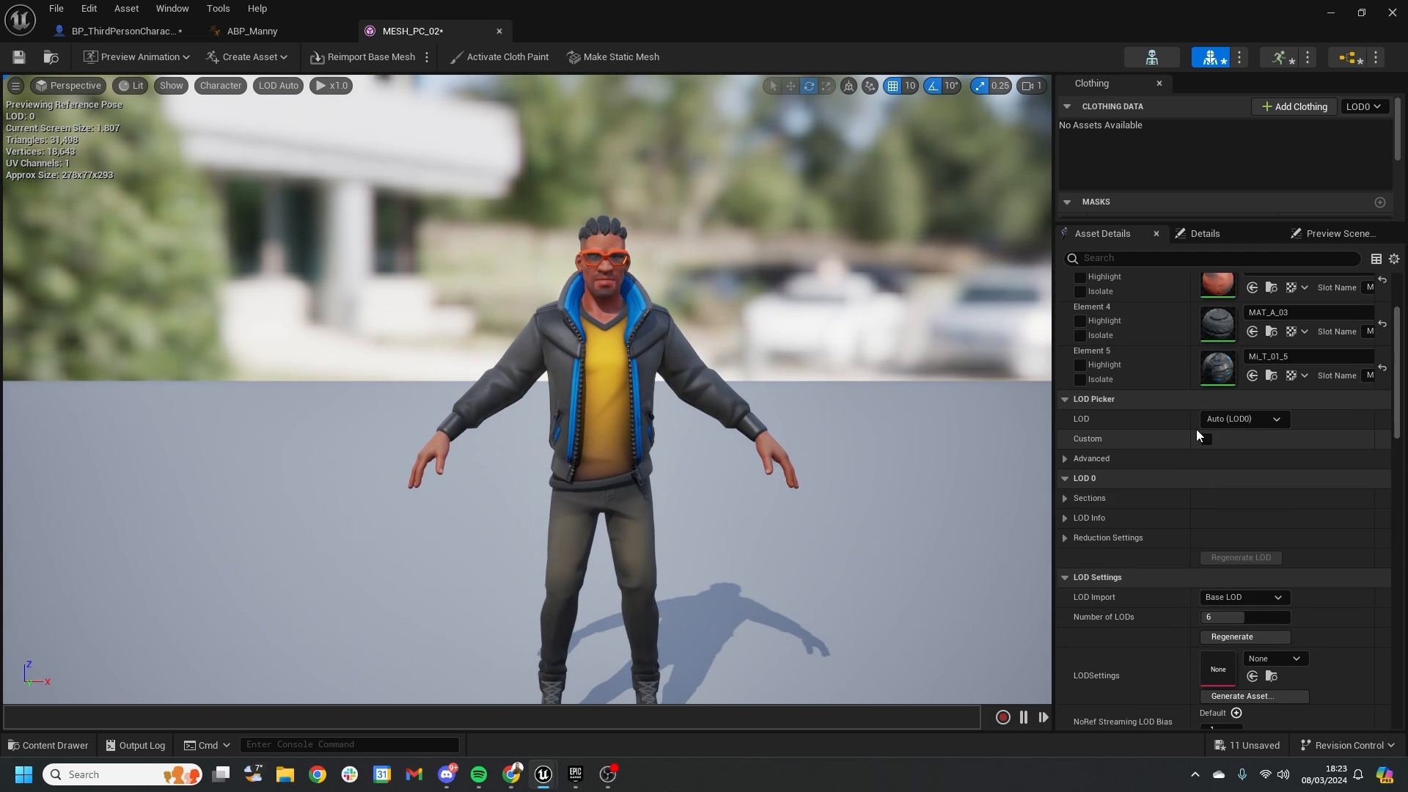
click(1241, 422)
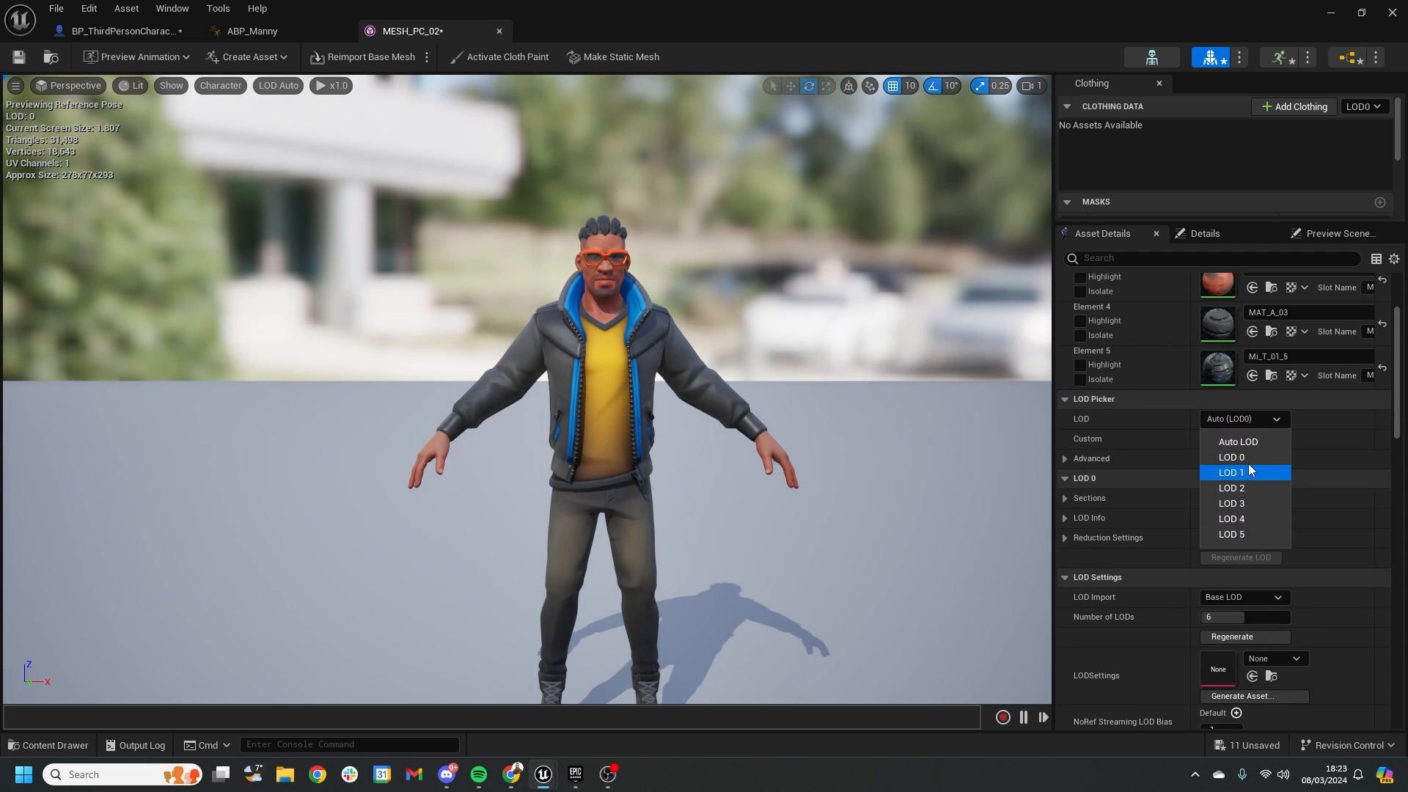
click(1244, 461)
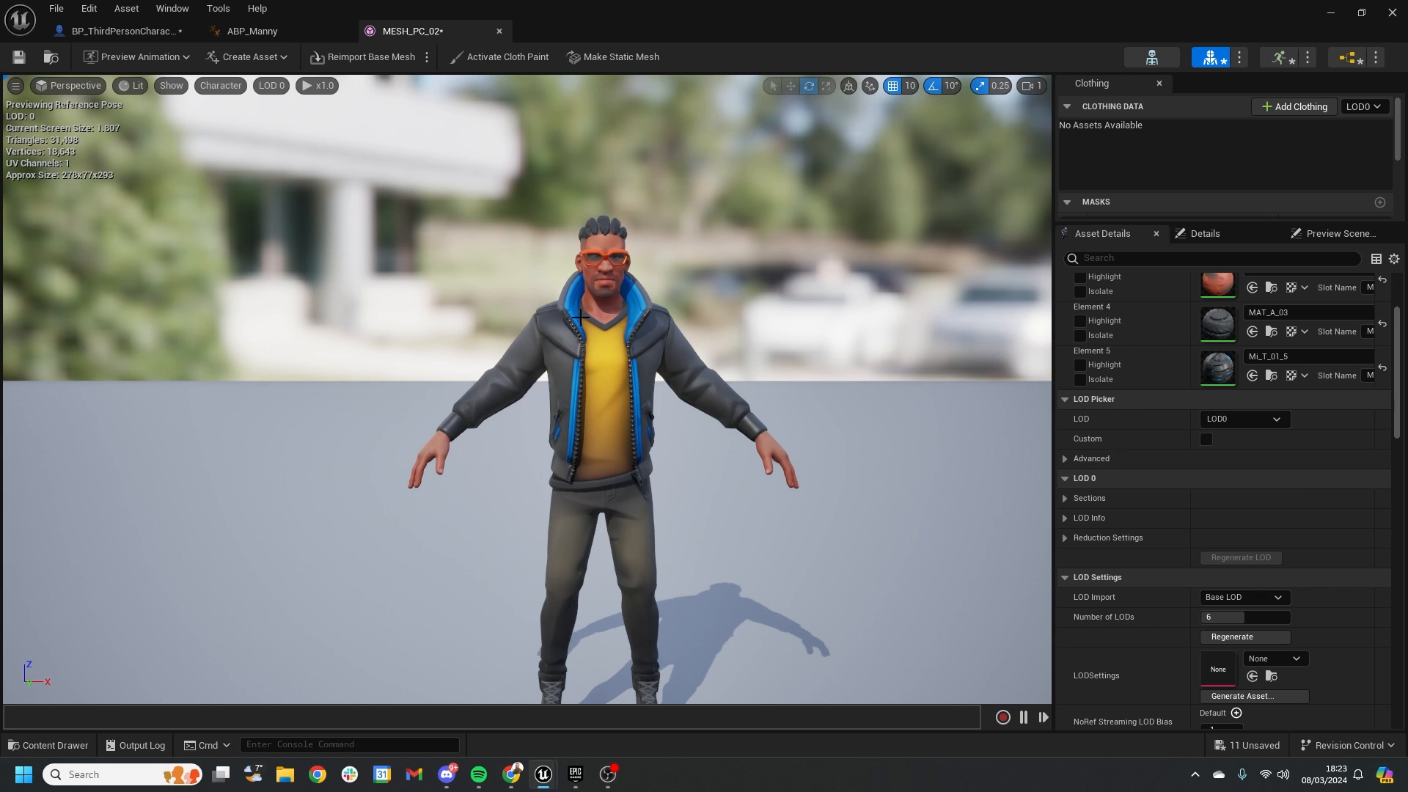
click(1245, 420)
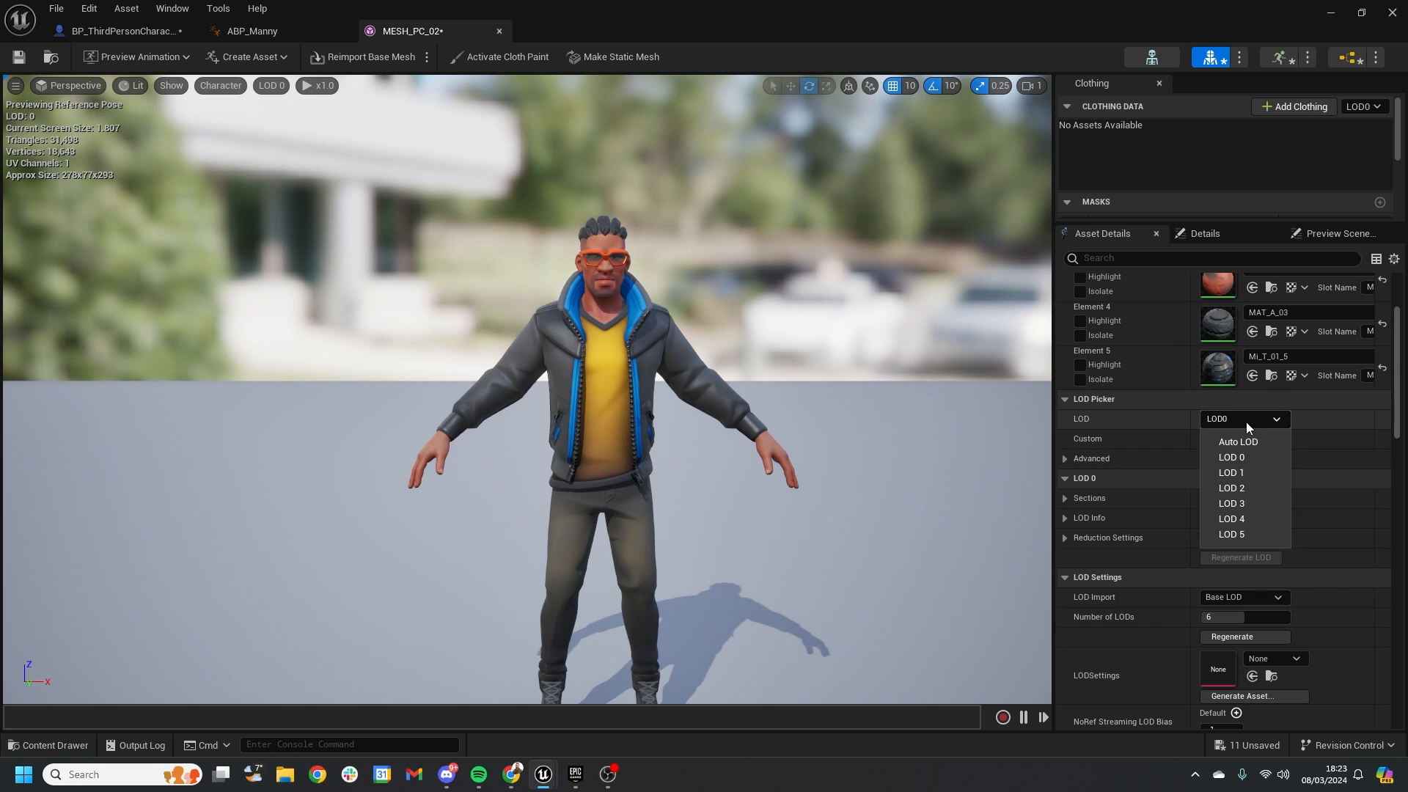
click(1245, 534)
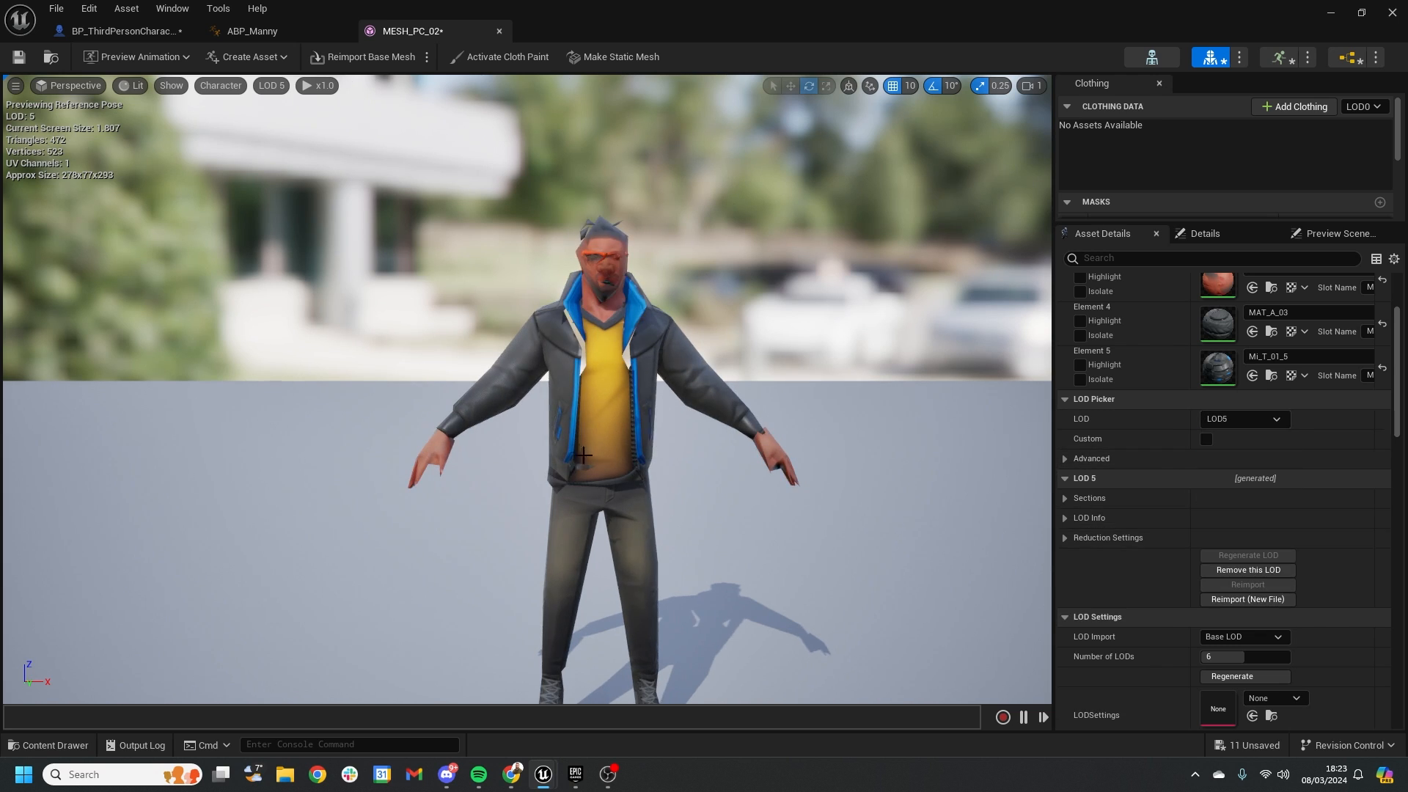
drag(583, 455, 601, 429)
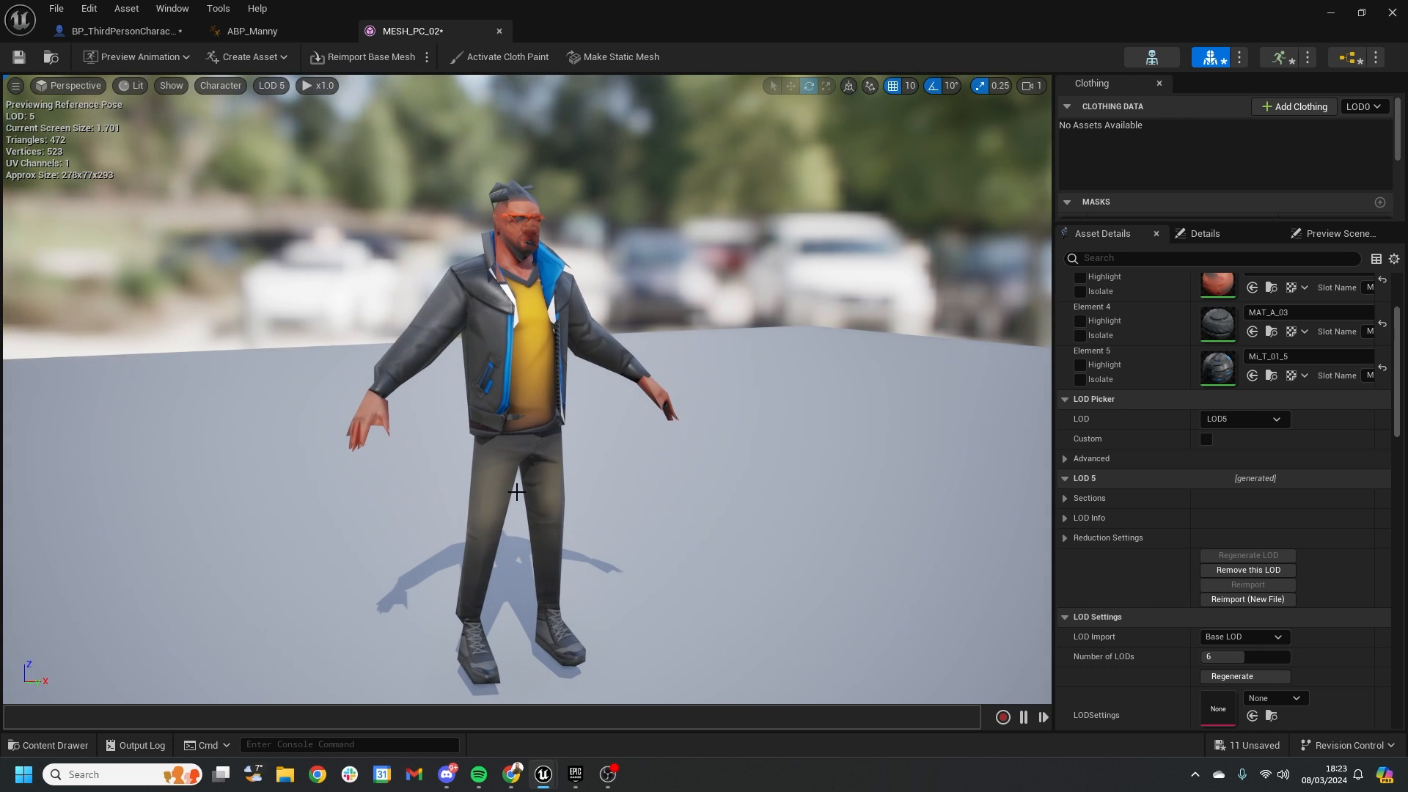
Preview the character at LOD 4 and LOD 3, inspect LOD 3 up close, and save the mesh.
click(1223, 421)
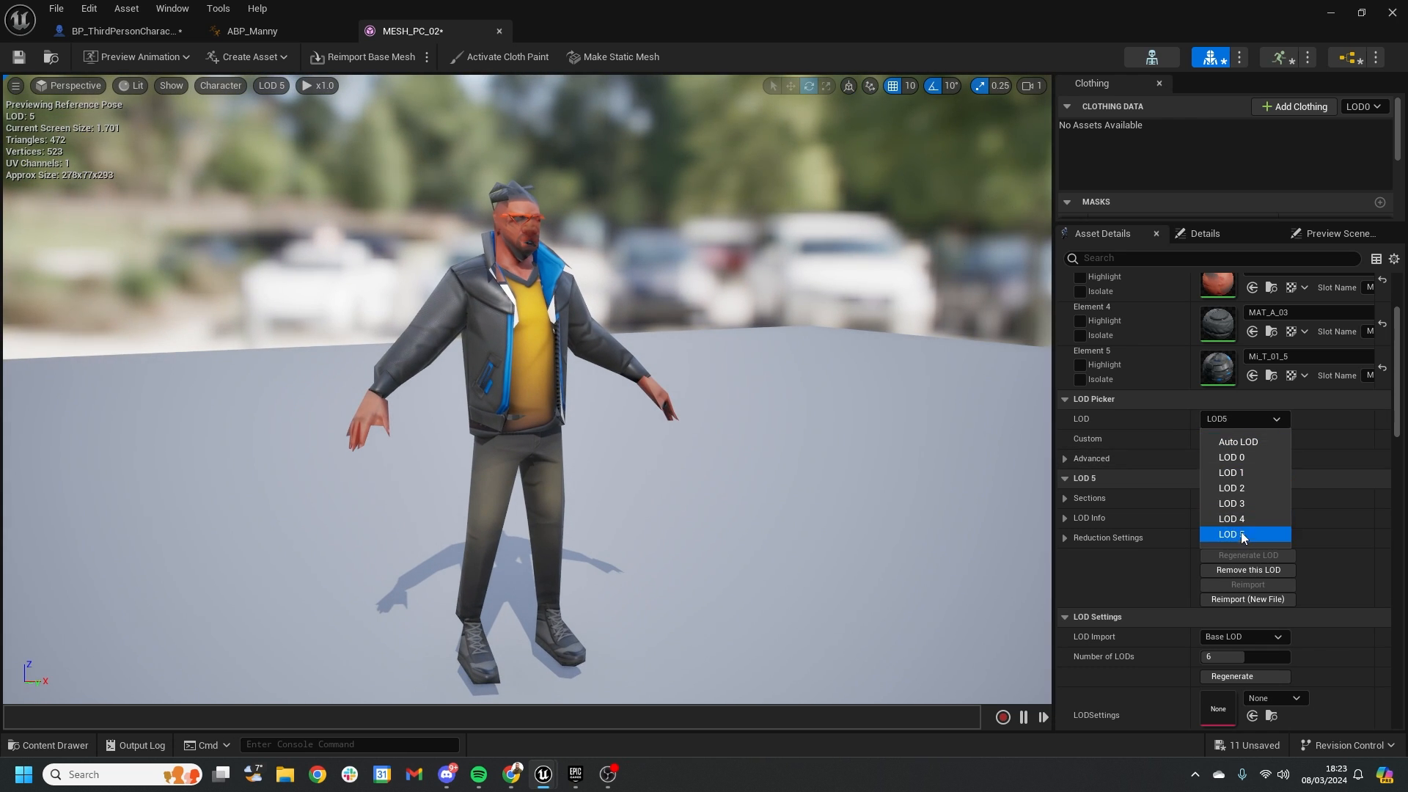
click(1236, 520)
click(1225, 421)
click(1242, 521)
drag(736, 420, 543, 430)
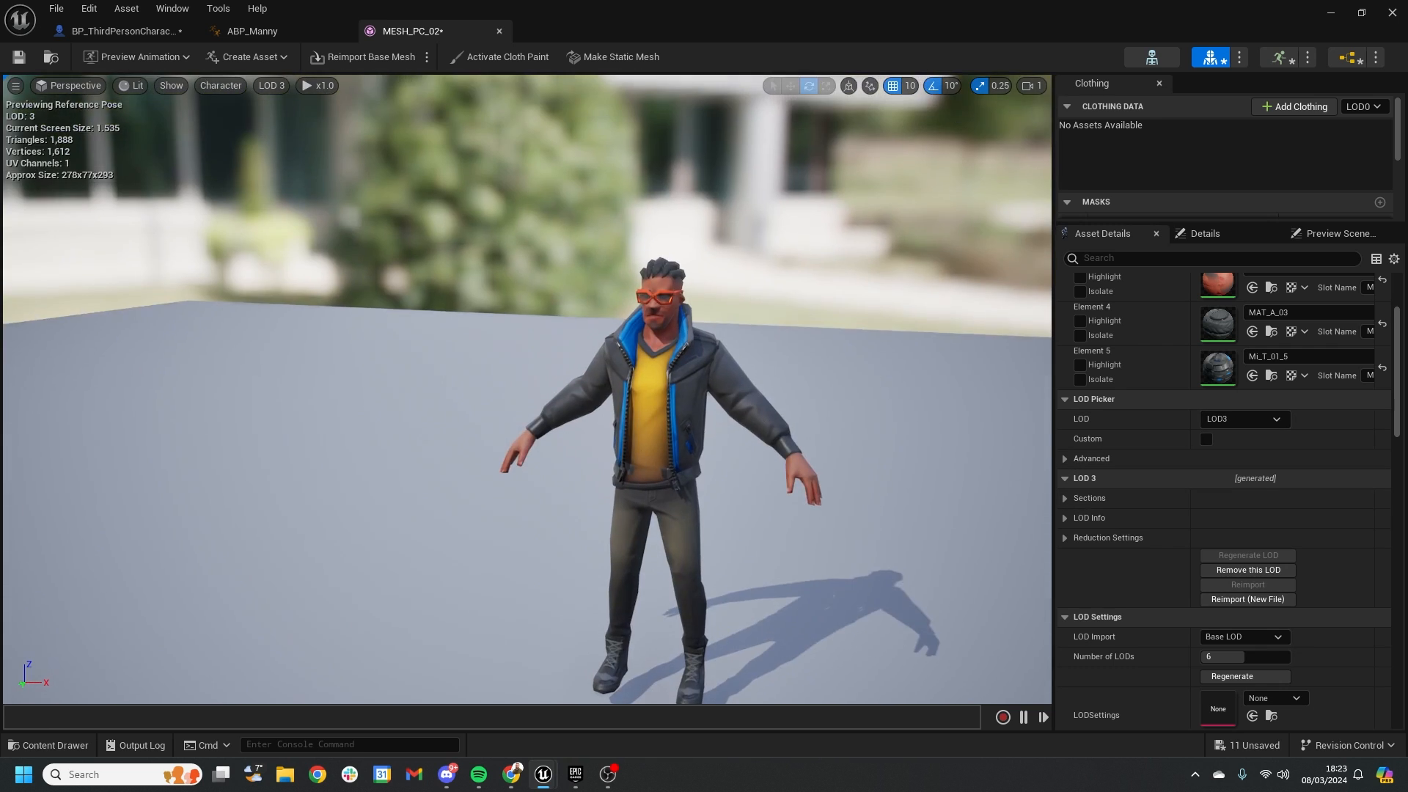
mouse_move(629, 336)
mouse_down()
mouse_move(609, 279)
mouse_move(629, 336)
mouse_up()
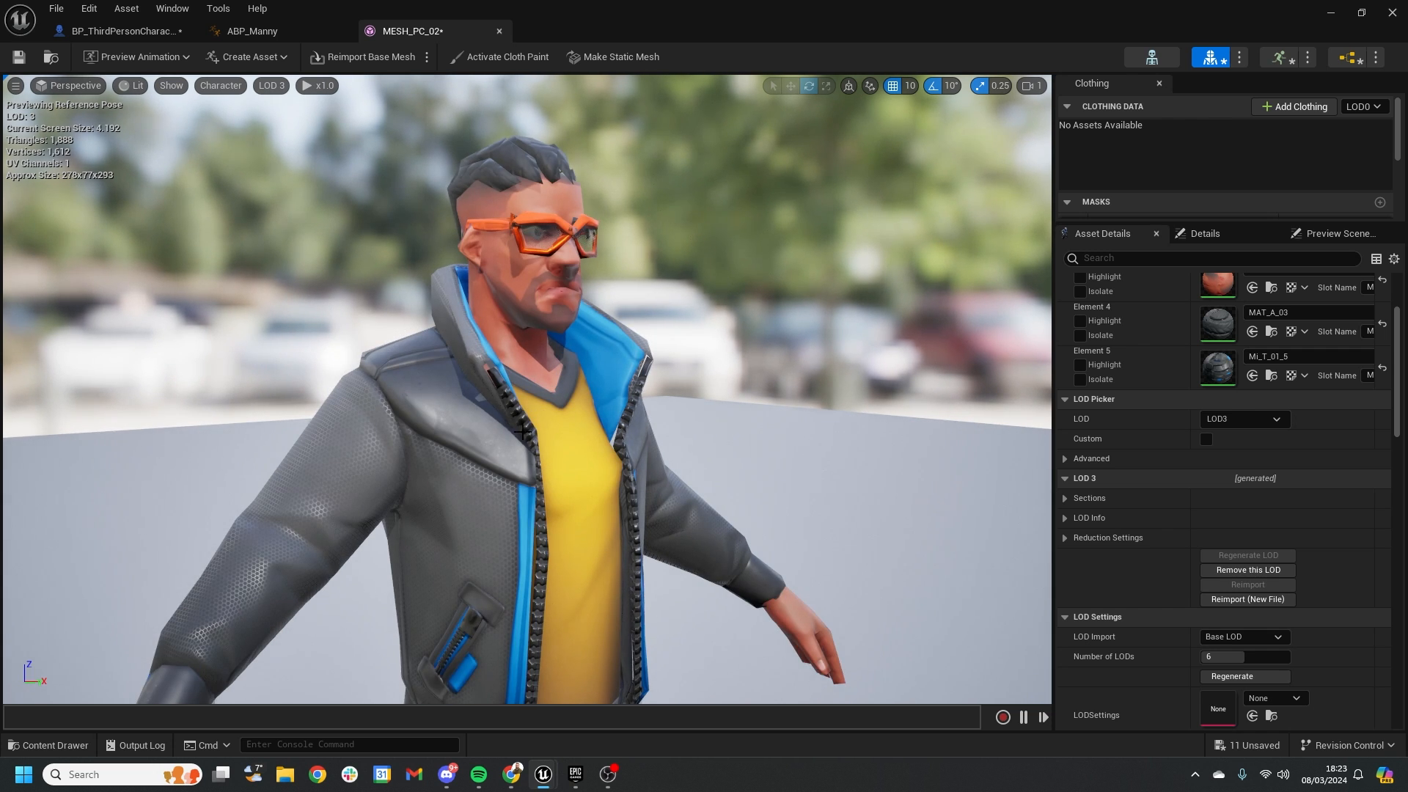
right_drag(522, 431, 502, 411)
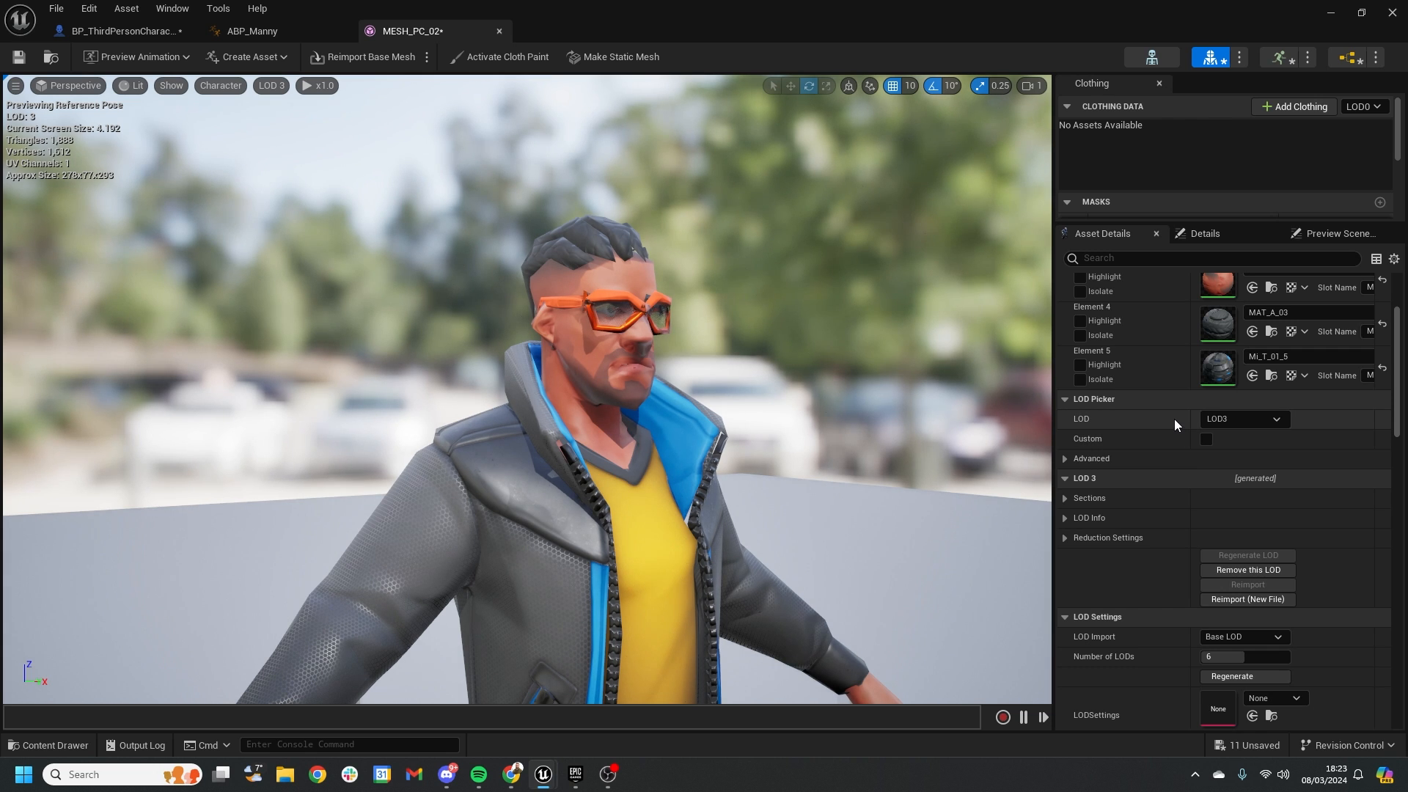
mouse_move(868, 447)
right_down()
mouse_move(869, 527)
mouse_move(873, 449)
right_up()
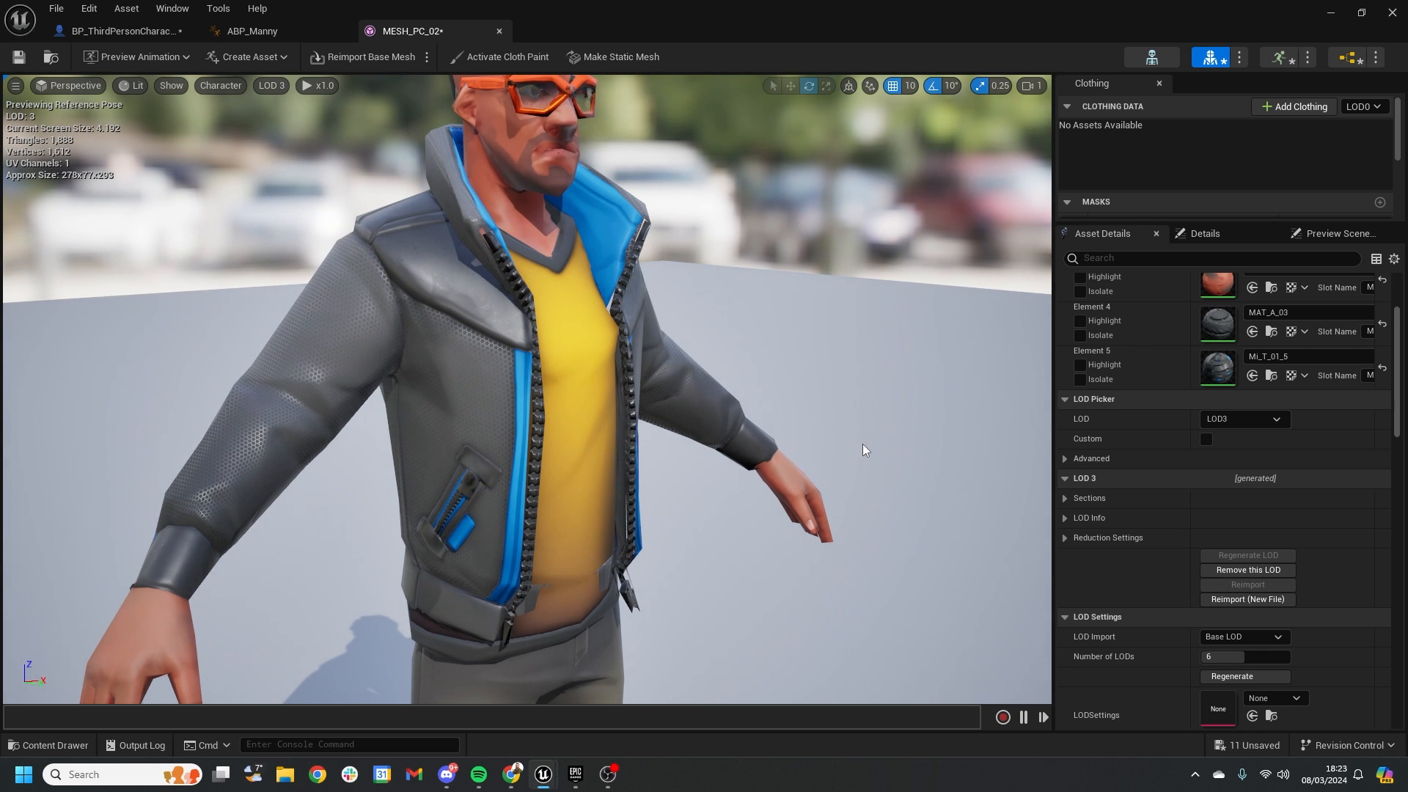
key(ctrl+s)
right_drag(632, 252, 607, 194)
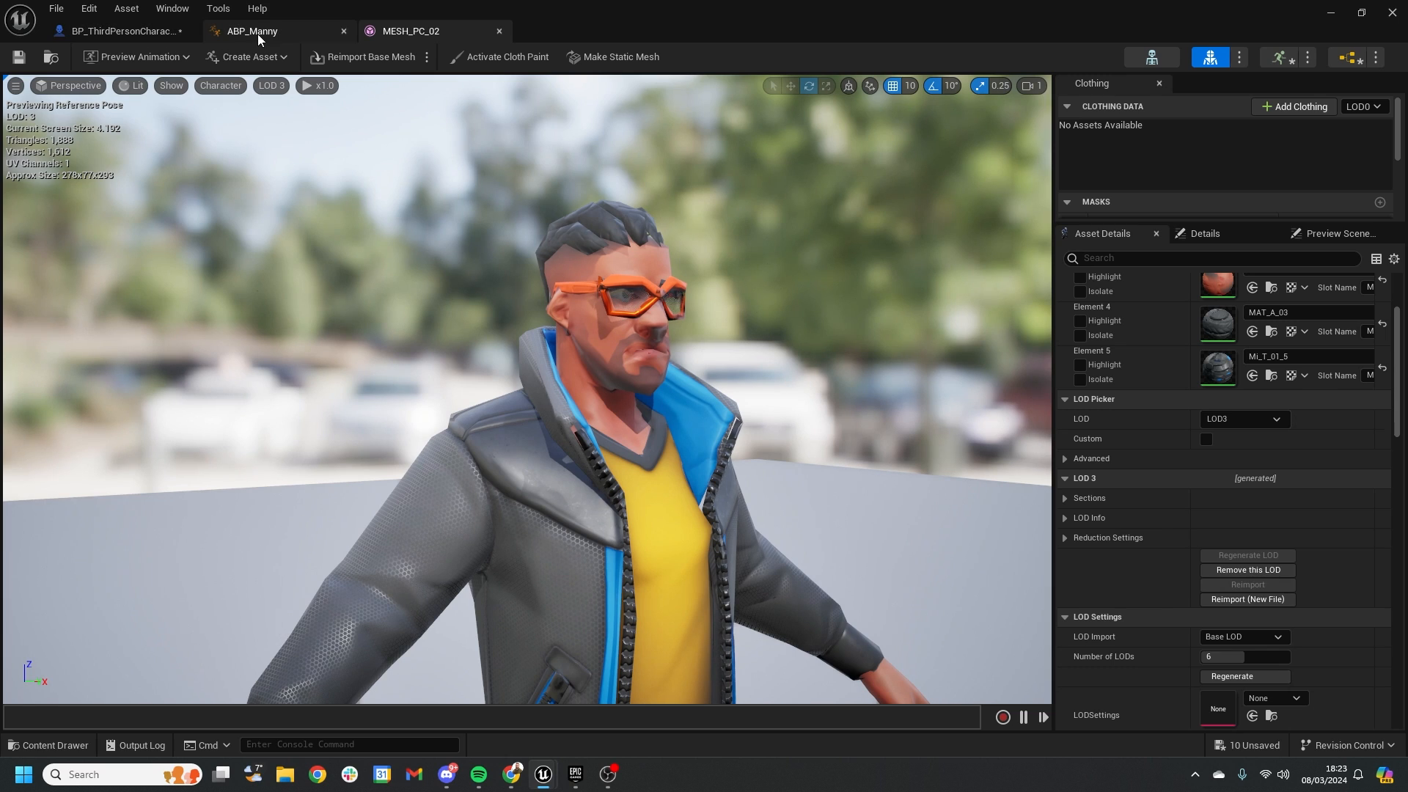
Add a LODSync component to BP_ThirdPersonCharacter and set its Forced LOD to 3.
click(121, 31)
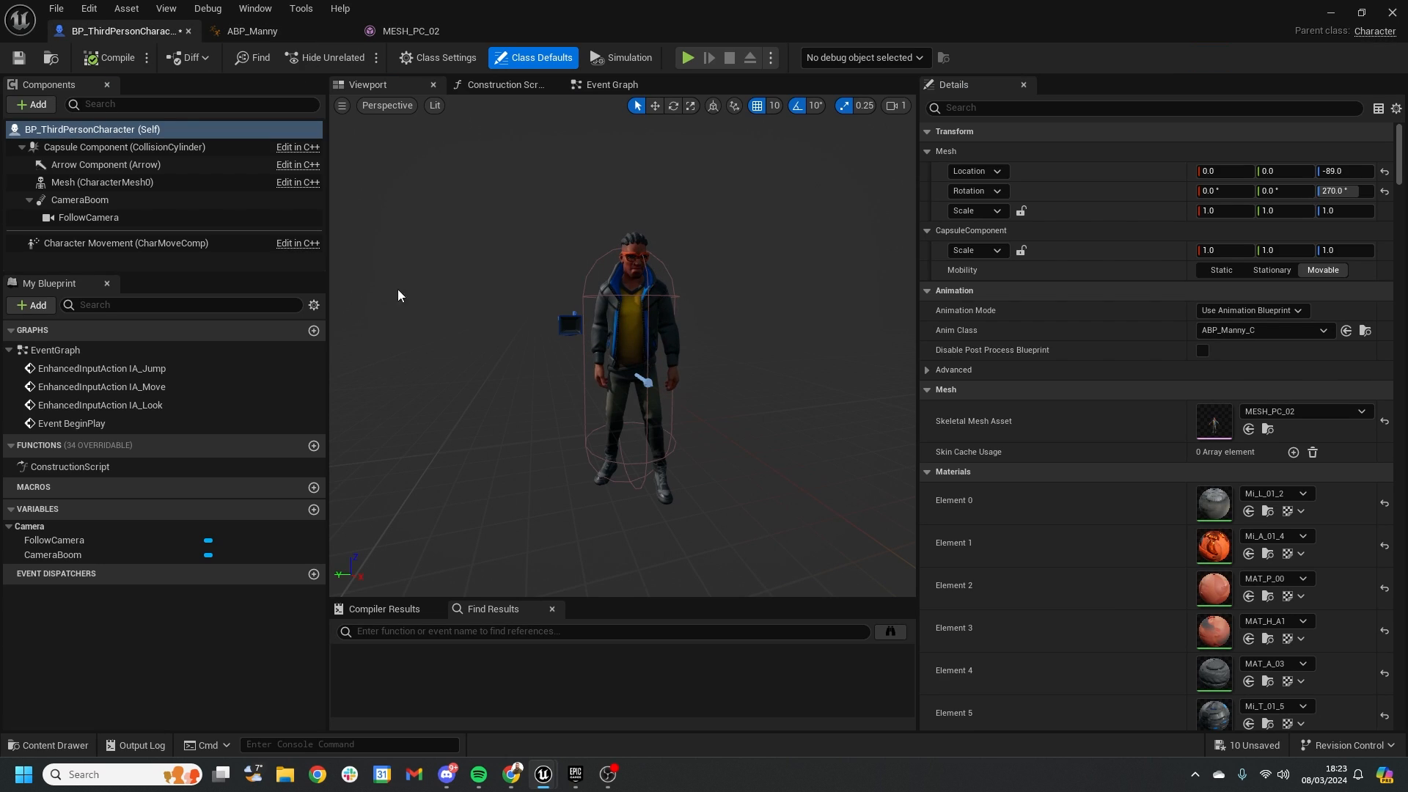
click(33, 105)
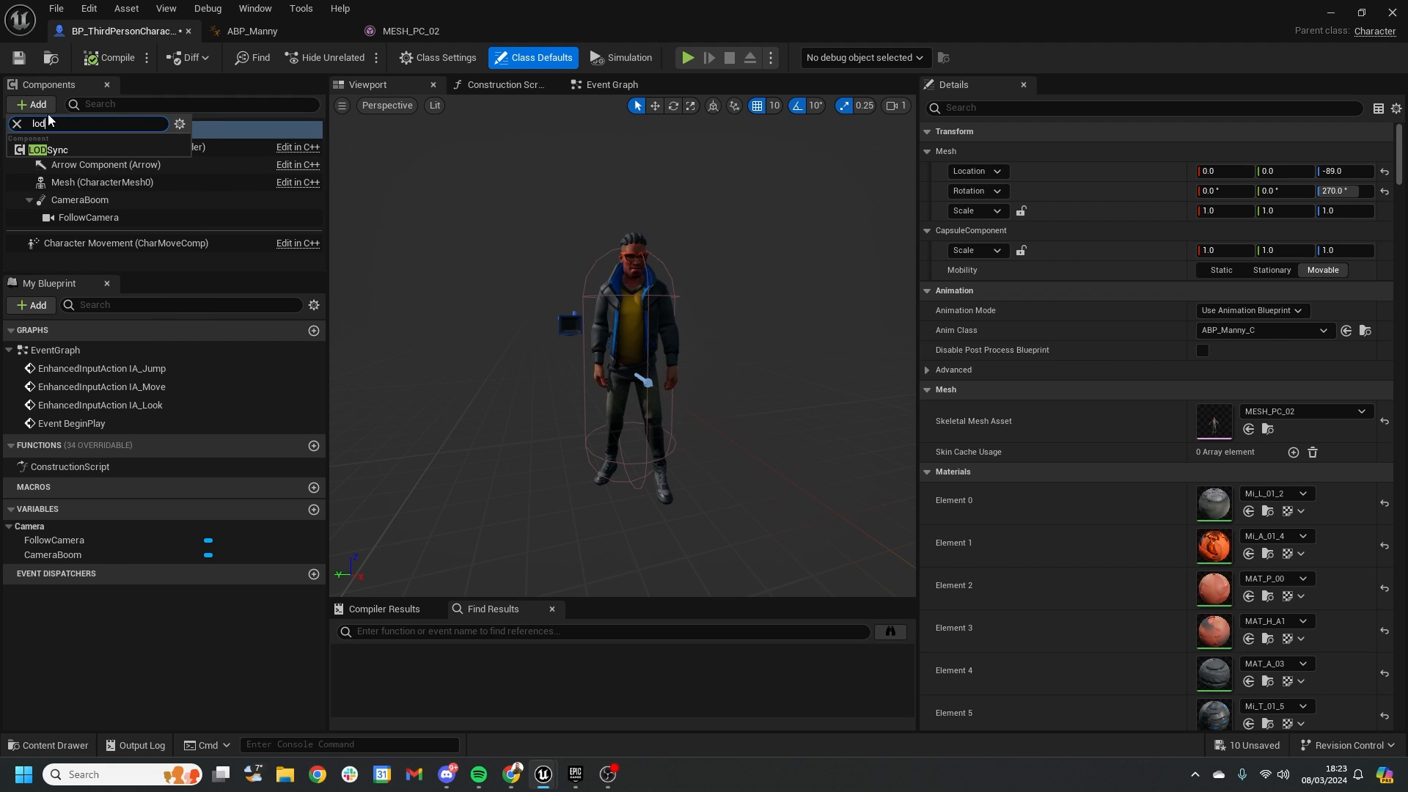
click(48, 150)
key(Return)
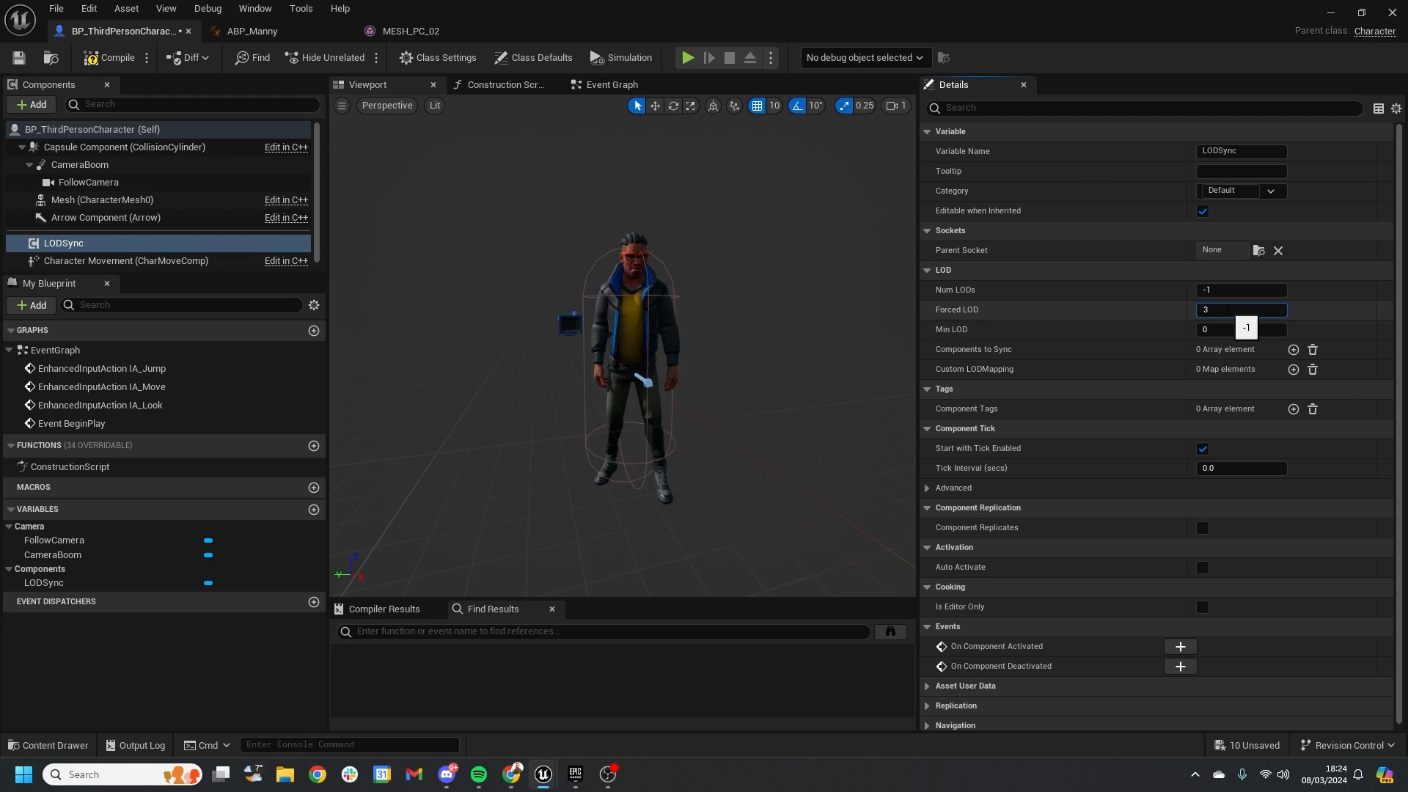
Set the LODSync component's Num LODs to 6 and add a Components to Sync entry named CharacterMesh0.
click(1247, 293)
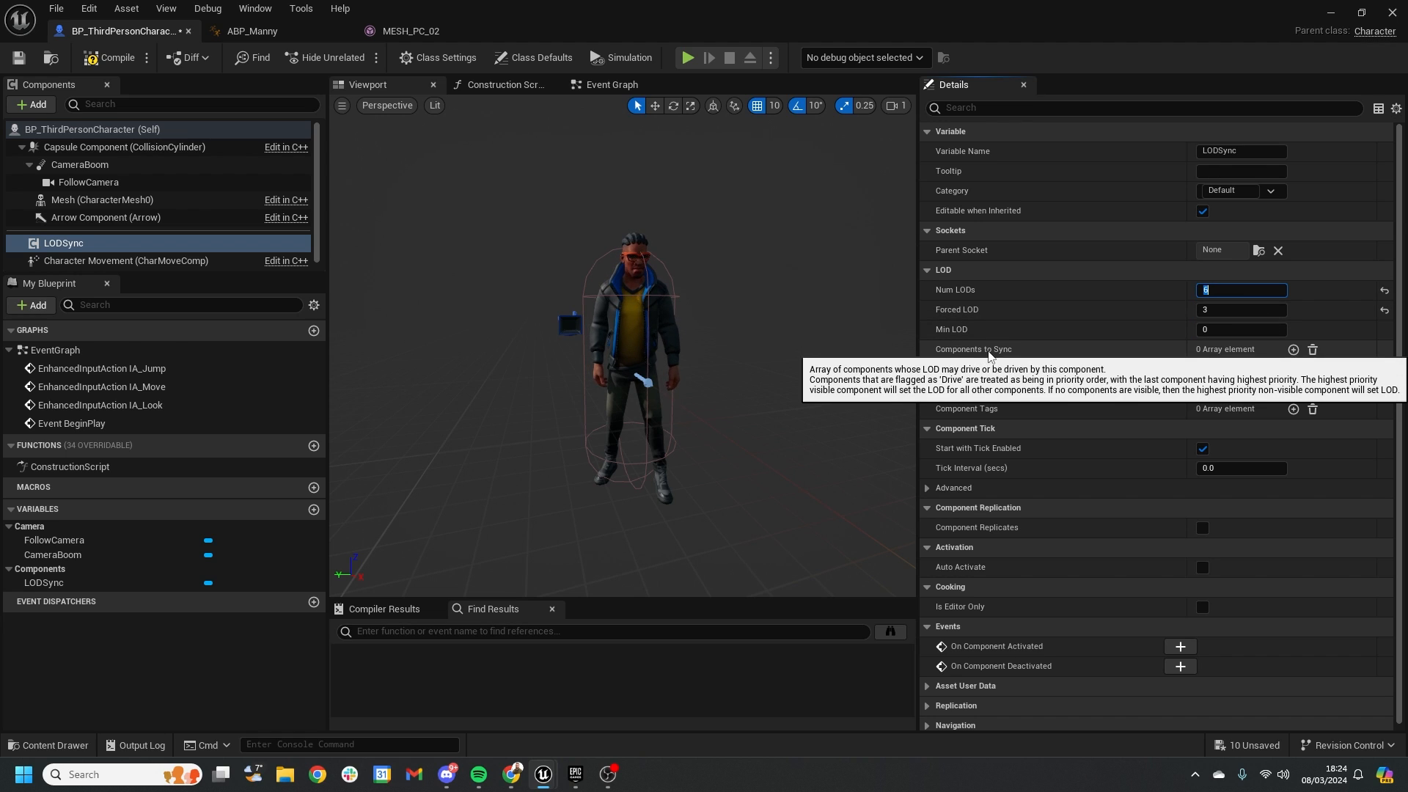
click(1293, 349)
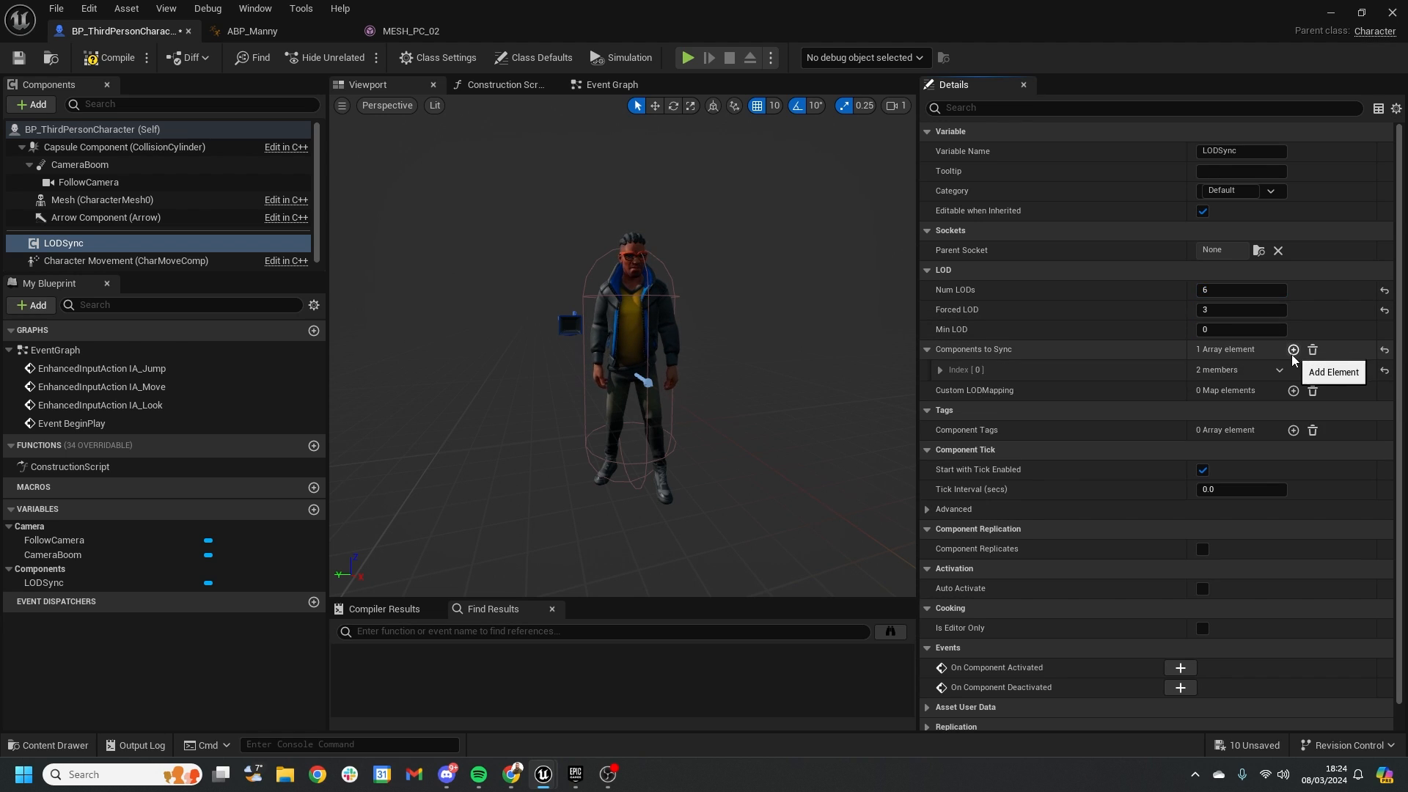
click(939, 370)
click(1247, 390)
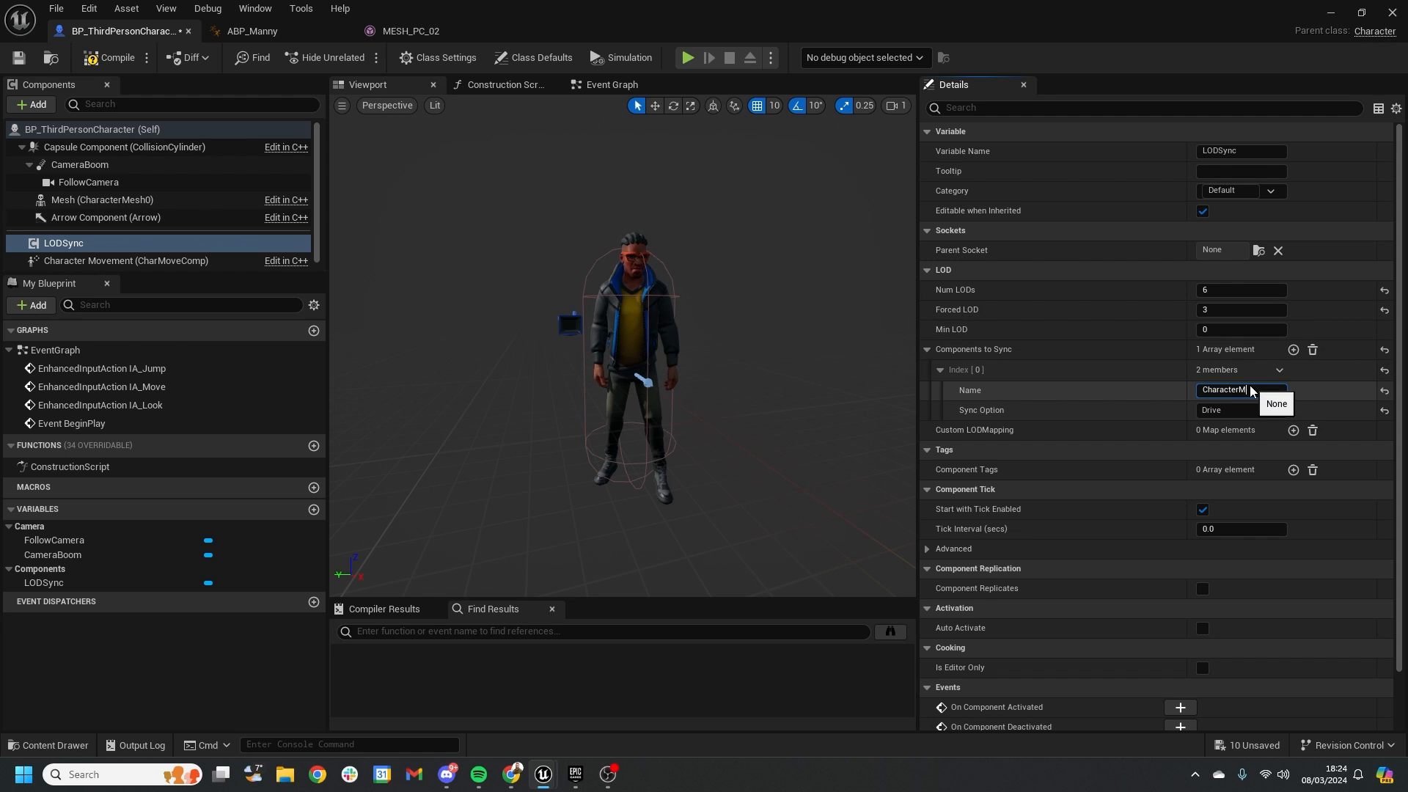
click(1251, 391)
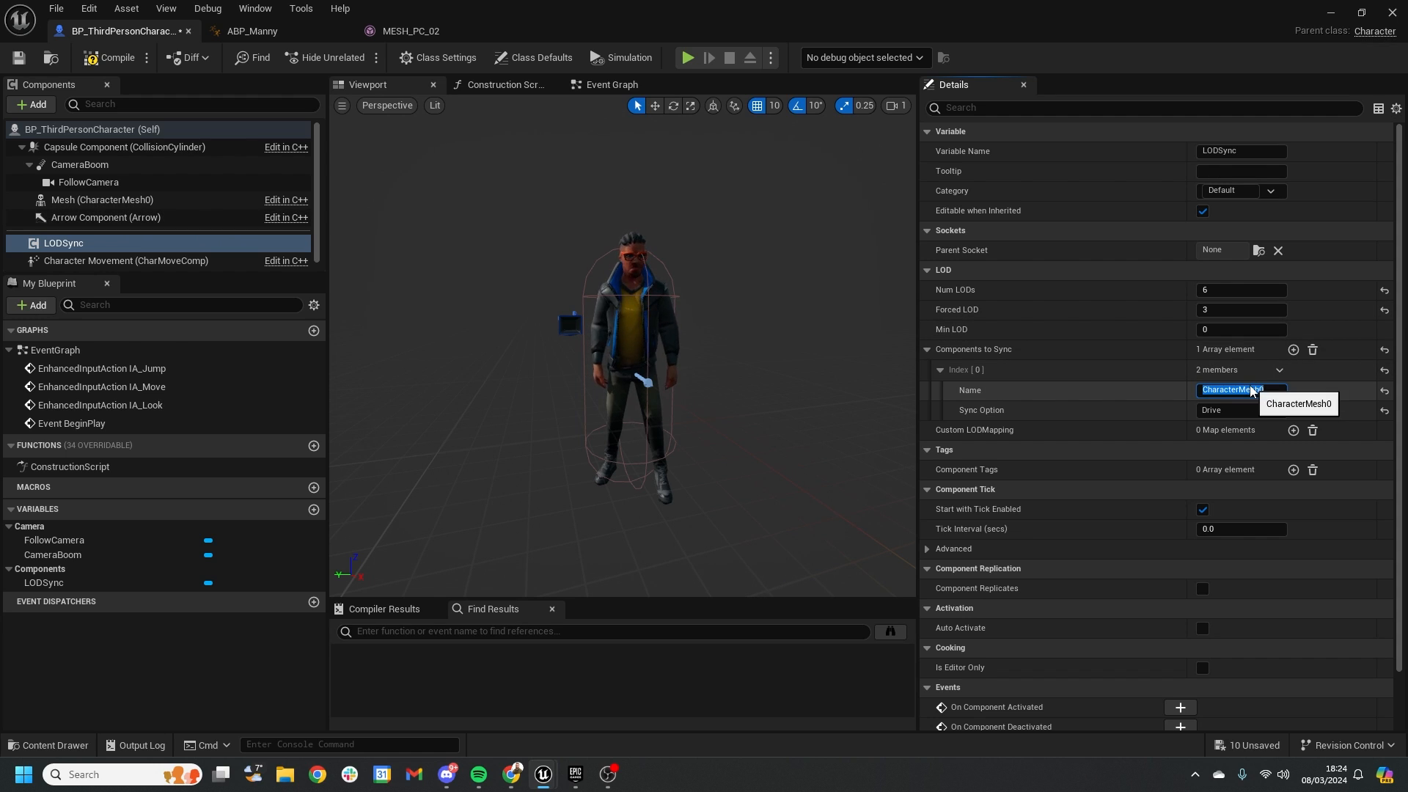
Inspect the character's mesh up close and from a distance, and compile and save the blueprint.
scroll(761, 300, up, 5)
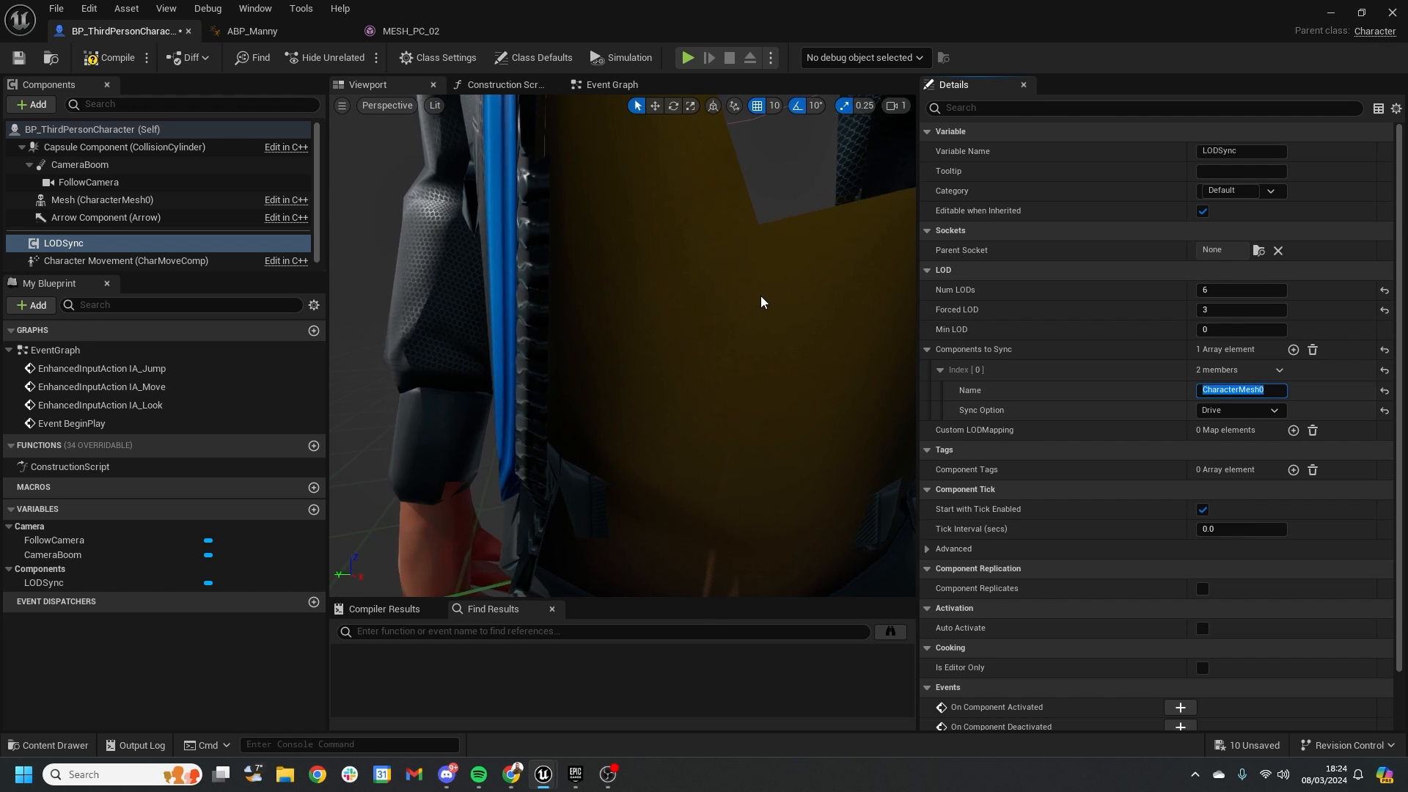
scroll(759, 296, down, 5)
scroll(758, 300, up, 5)
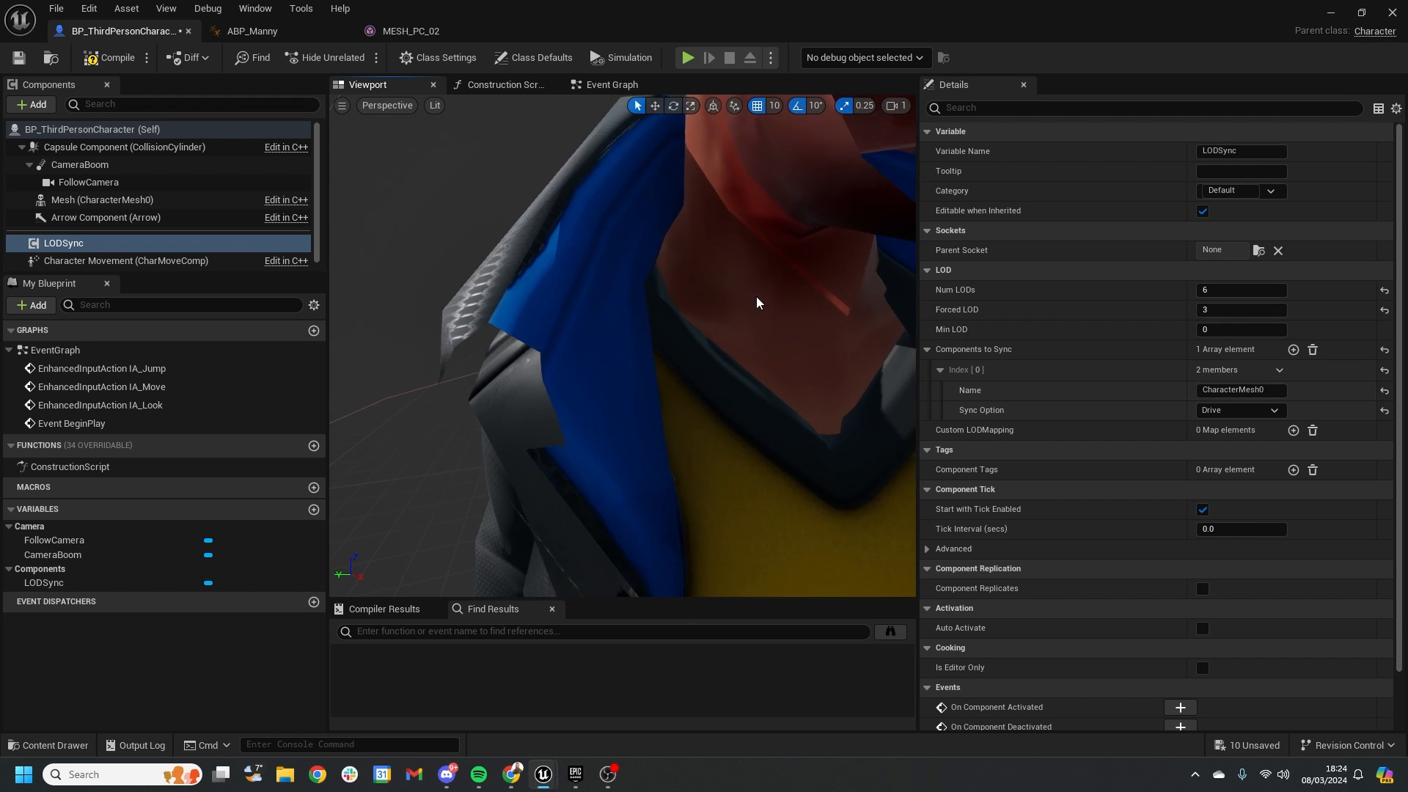
scroll(757, 302, down, 6)
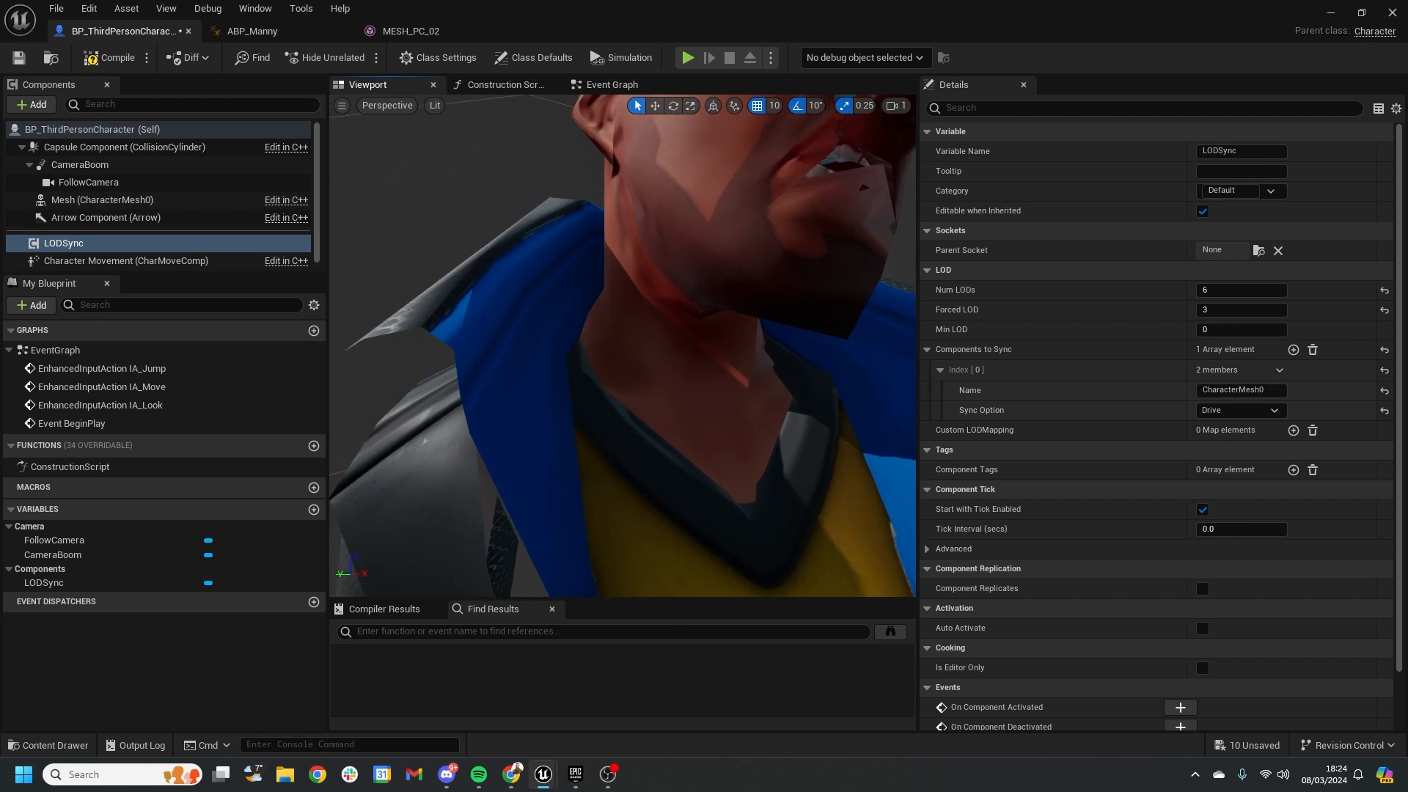
scroll(758, 302, up, 6)
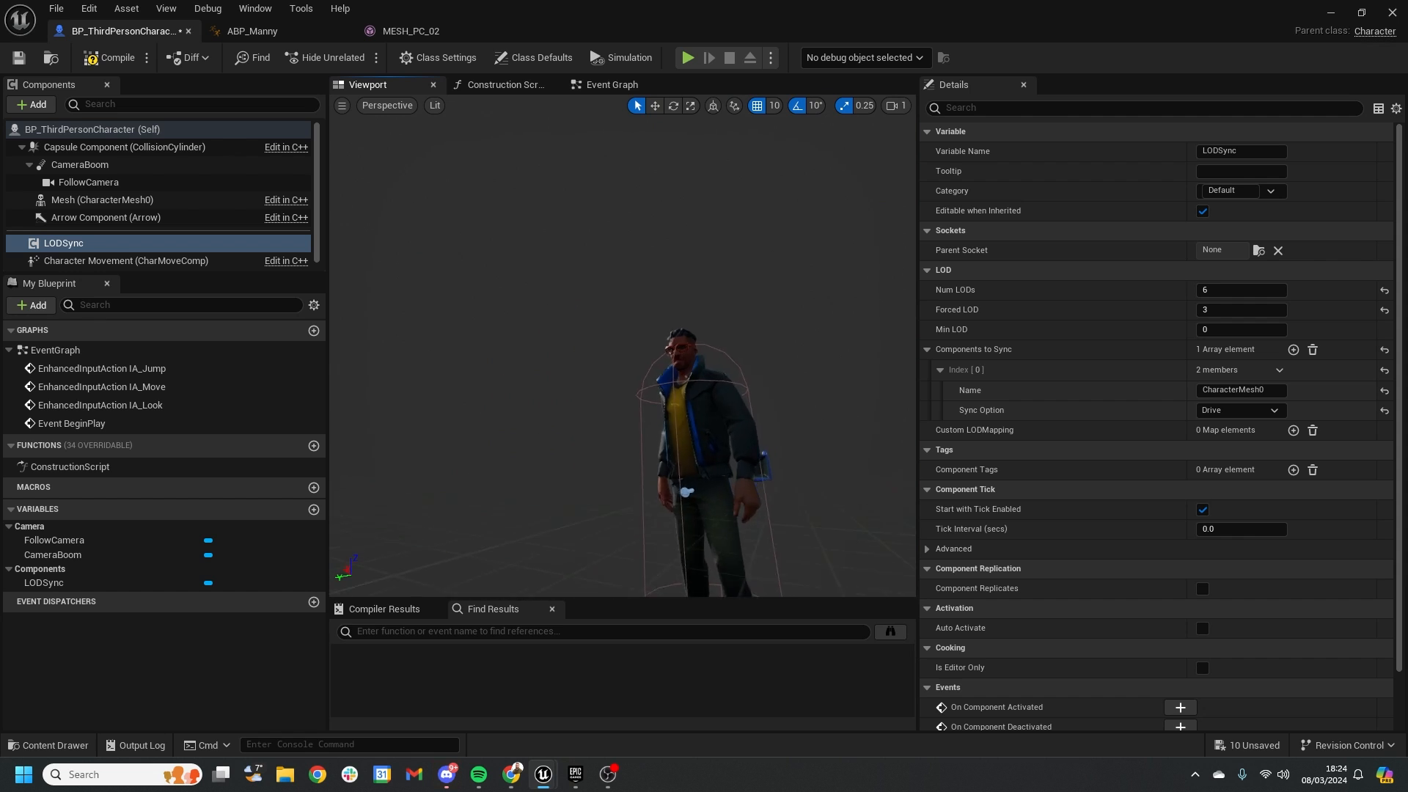
right_drag(757, 302, 806, 302)
scroll(688, 327, down, 4)
right_drag(689, 327, 699, 284)
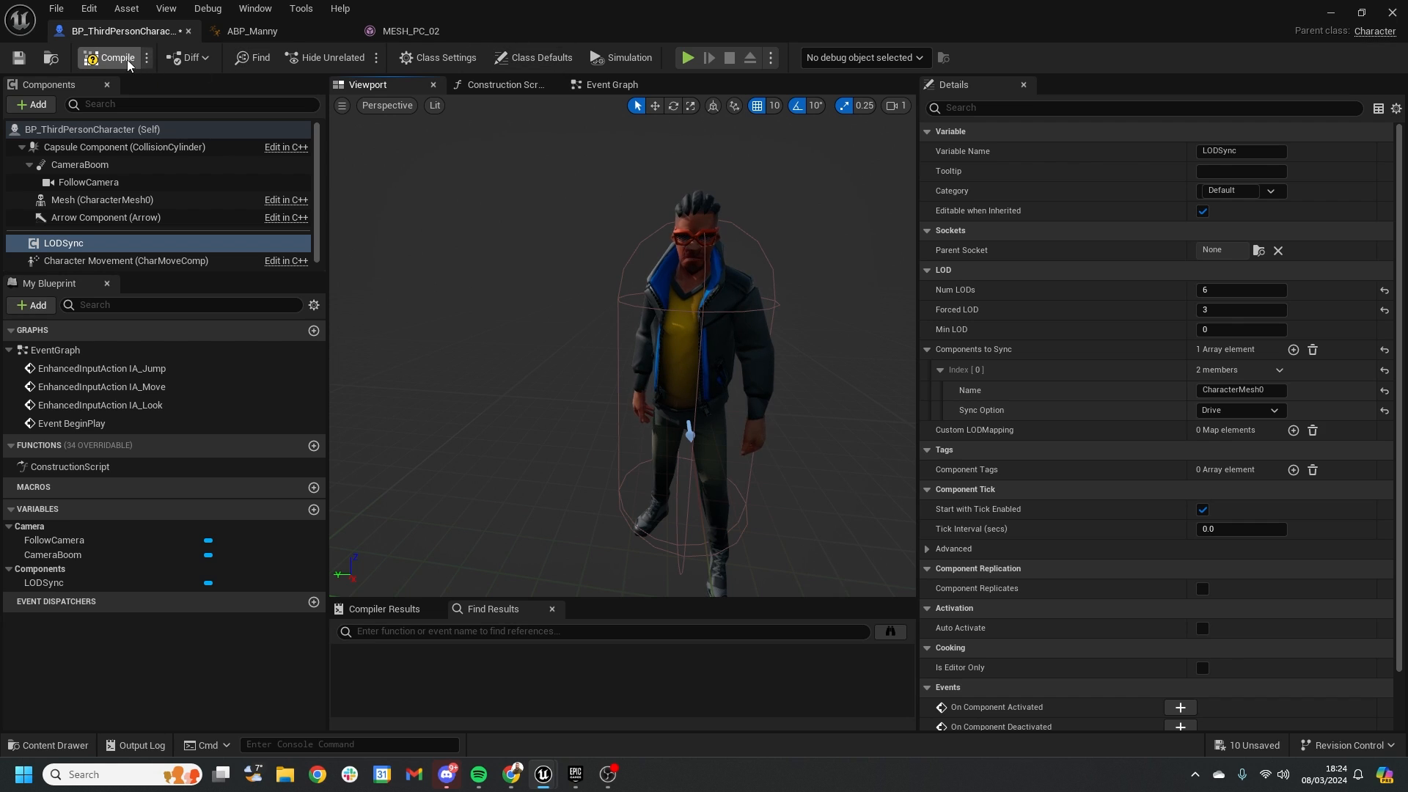
click(18, 57)
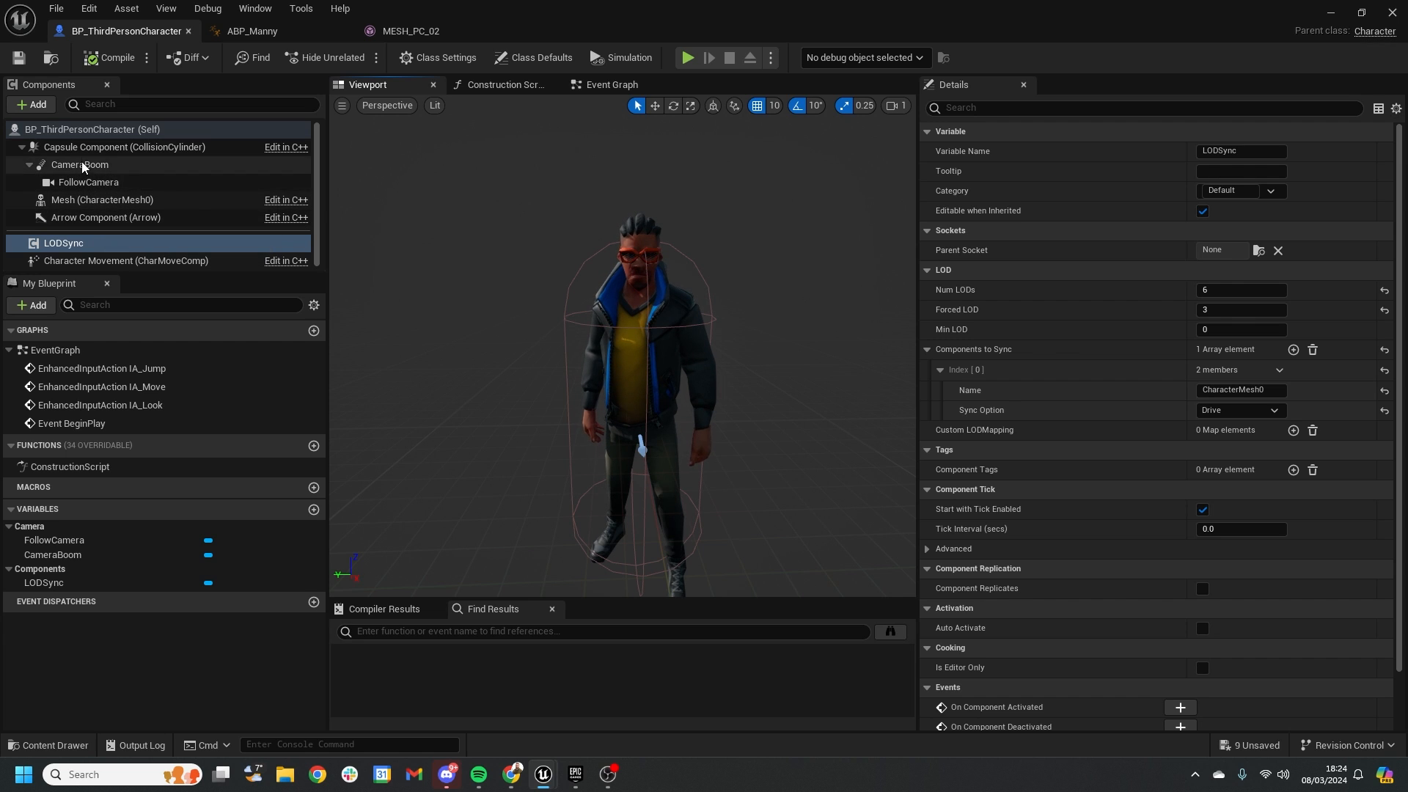
Open the character mesh's Element 0 material instance Mi_L_01_2 and its parent material MAT_L_01.
click(84, 200)
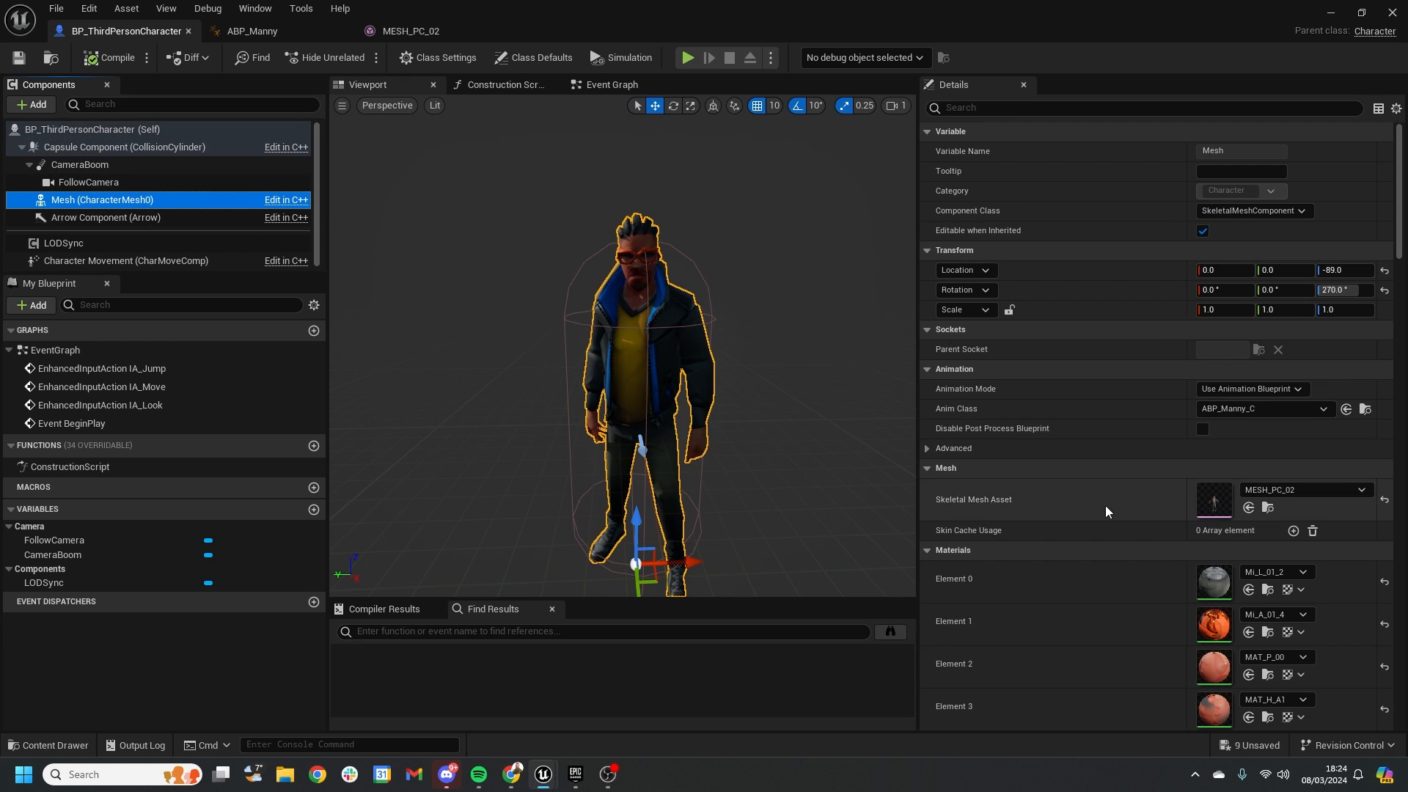
scroll(1099, 513, down, 6)
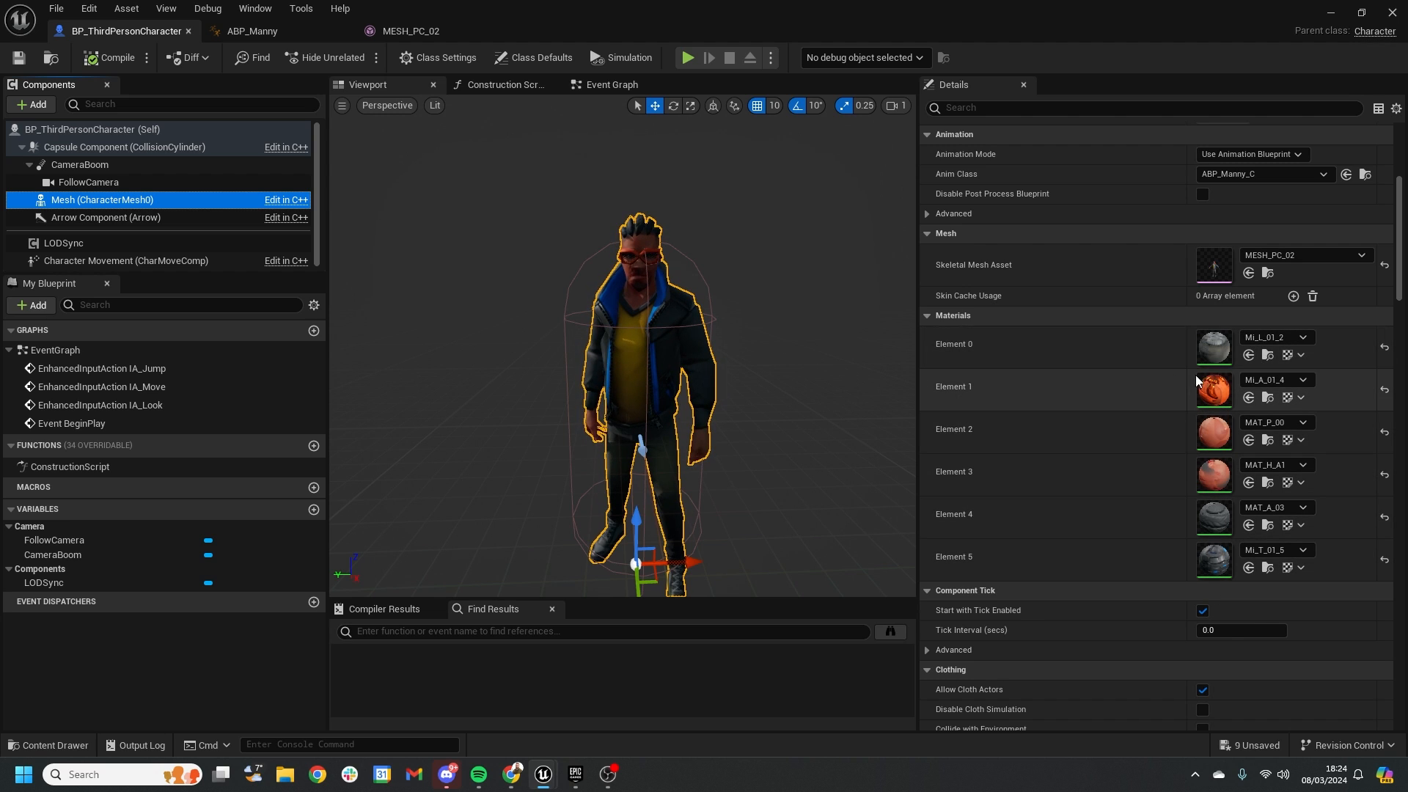
double_click(1214, 349)
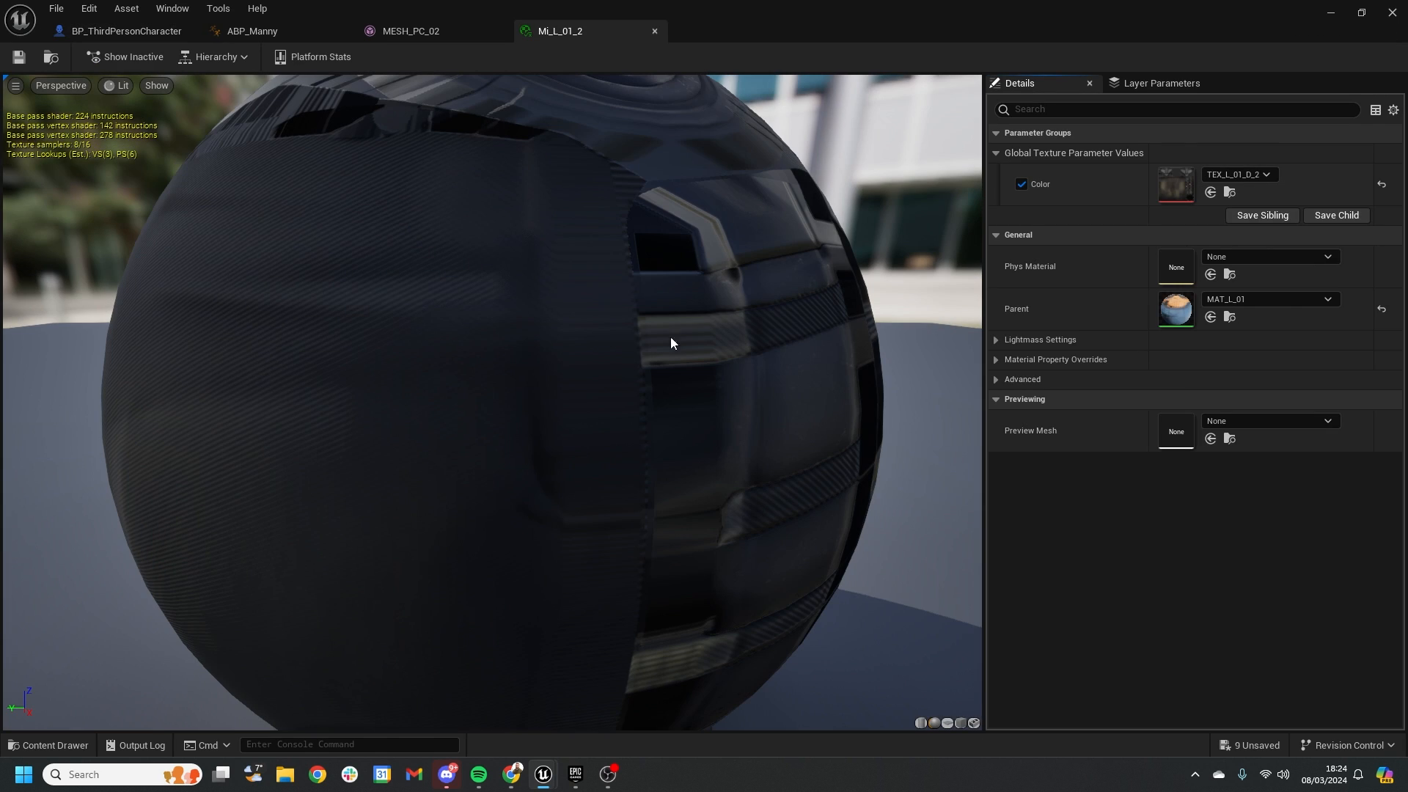
scroll(687, 413, down, 5)
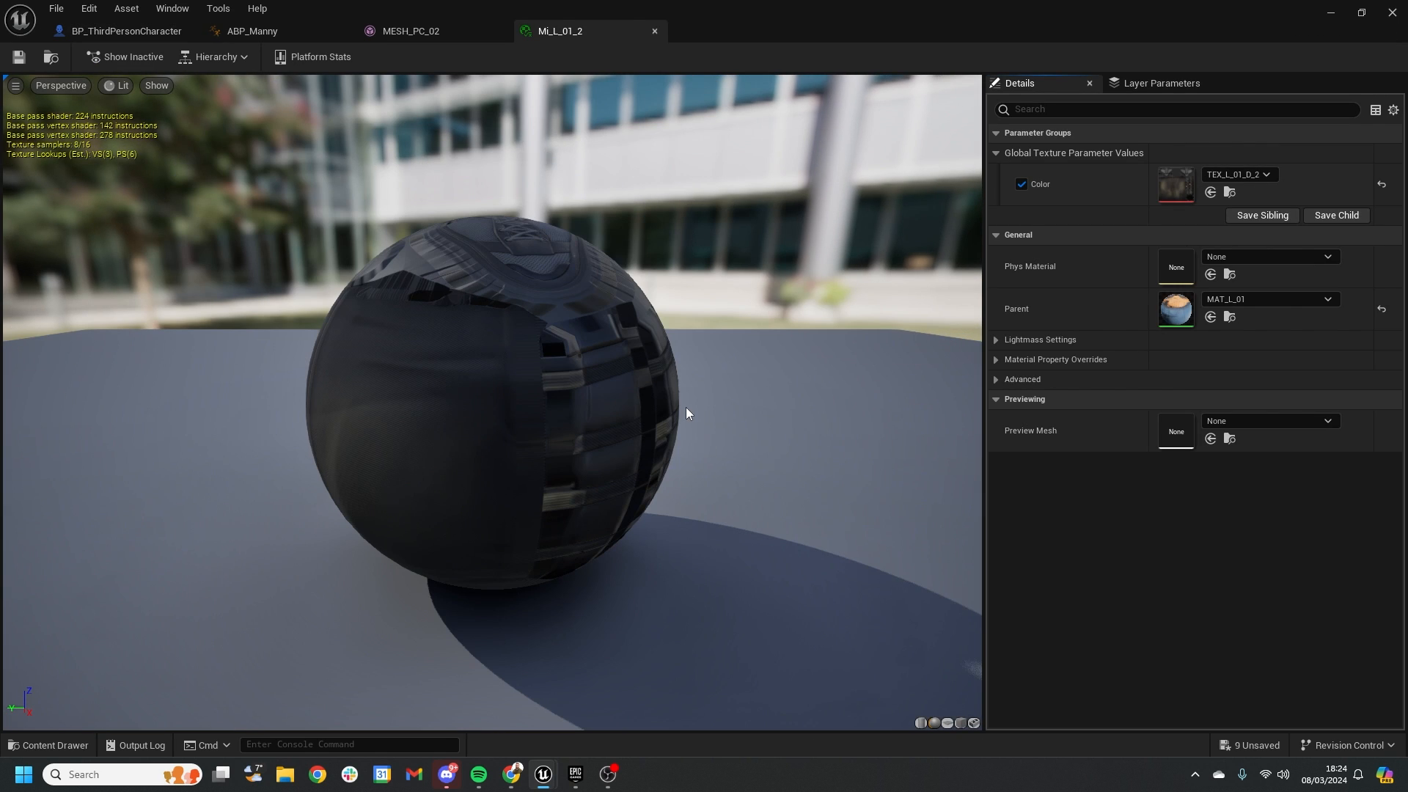
double_click(1176, 309)
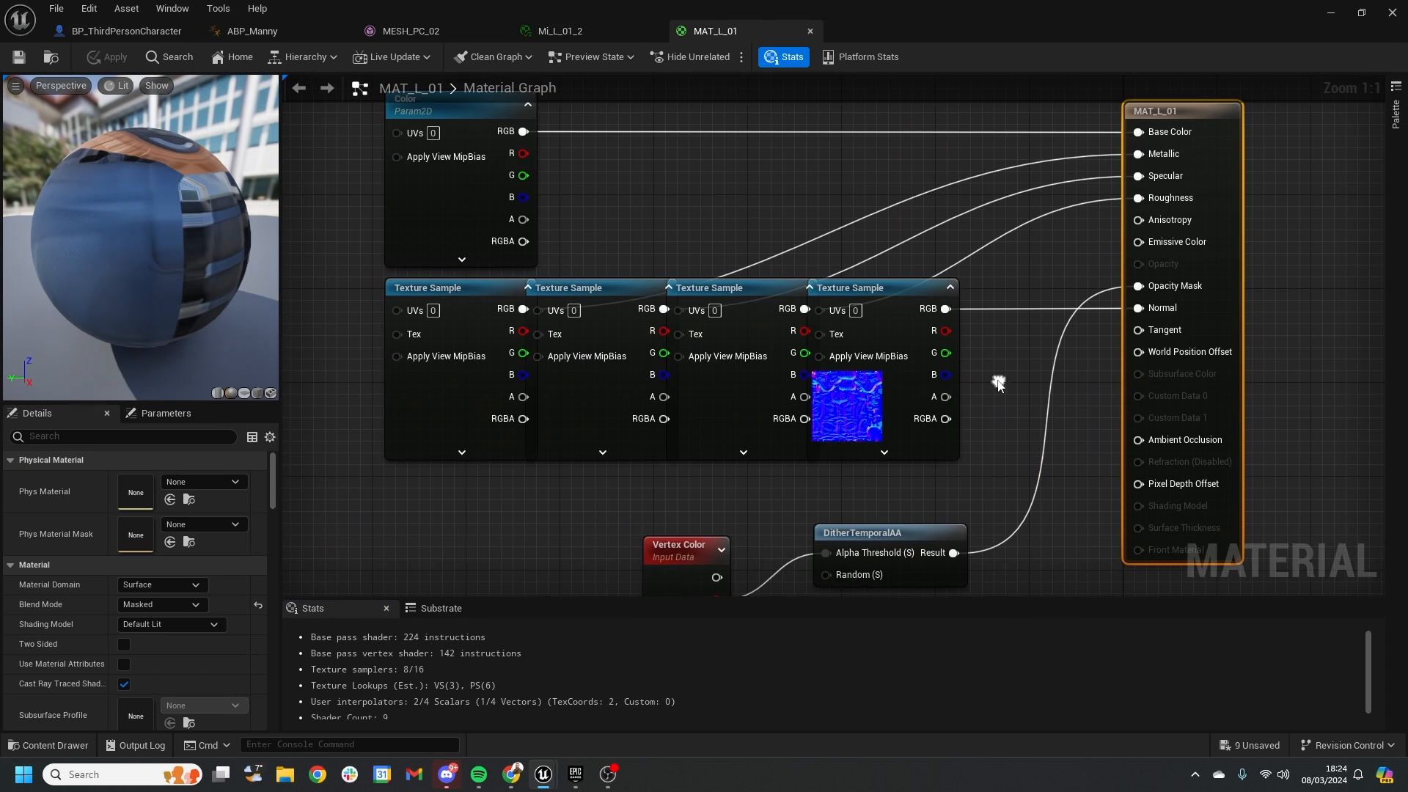
Move the four Texture Sample nodes aside and disconnect the material's Metallic, Specular, Roughness and Normal inputs.
scroll(843, 375, up, 1)
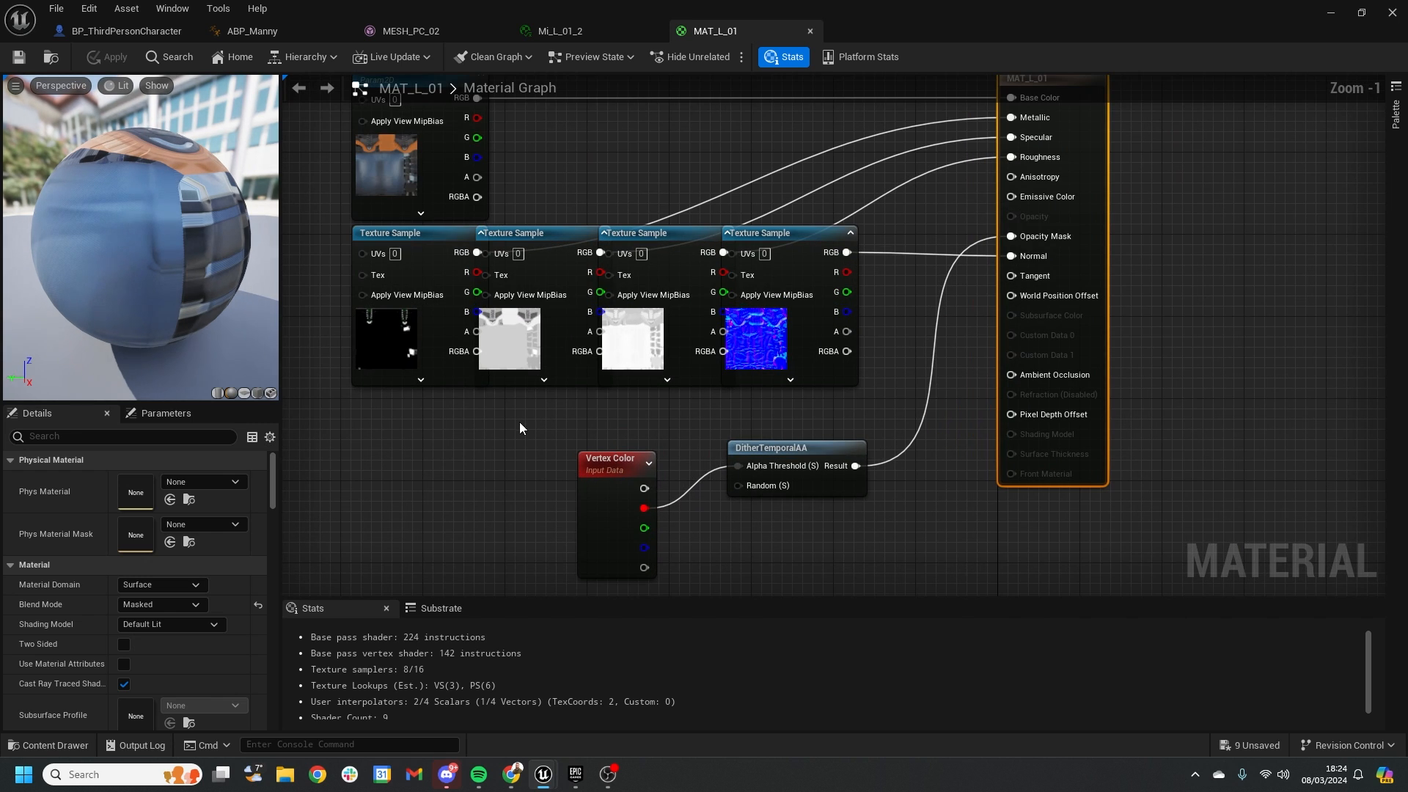
drag(785, 409, 421, 310)
drag(828, 317, 791, 356)
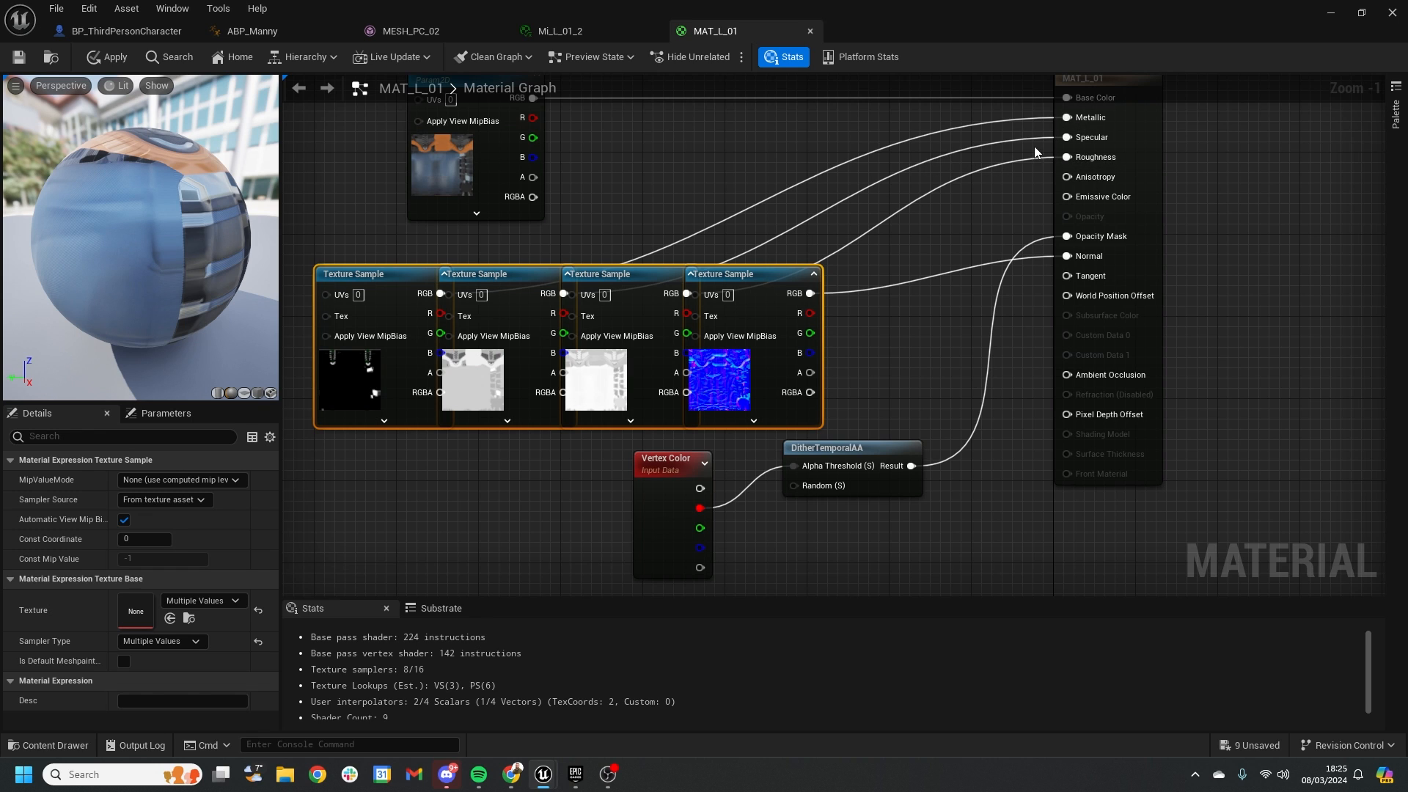
right_drag(1035, 153, 910, 209)
alt+click(941, 174)
alt+click(940, 194)
alt+click(953, 213)
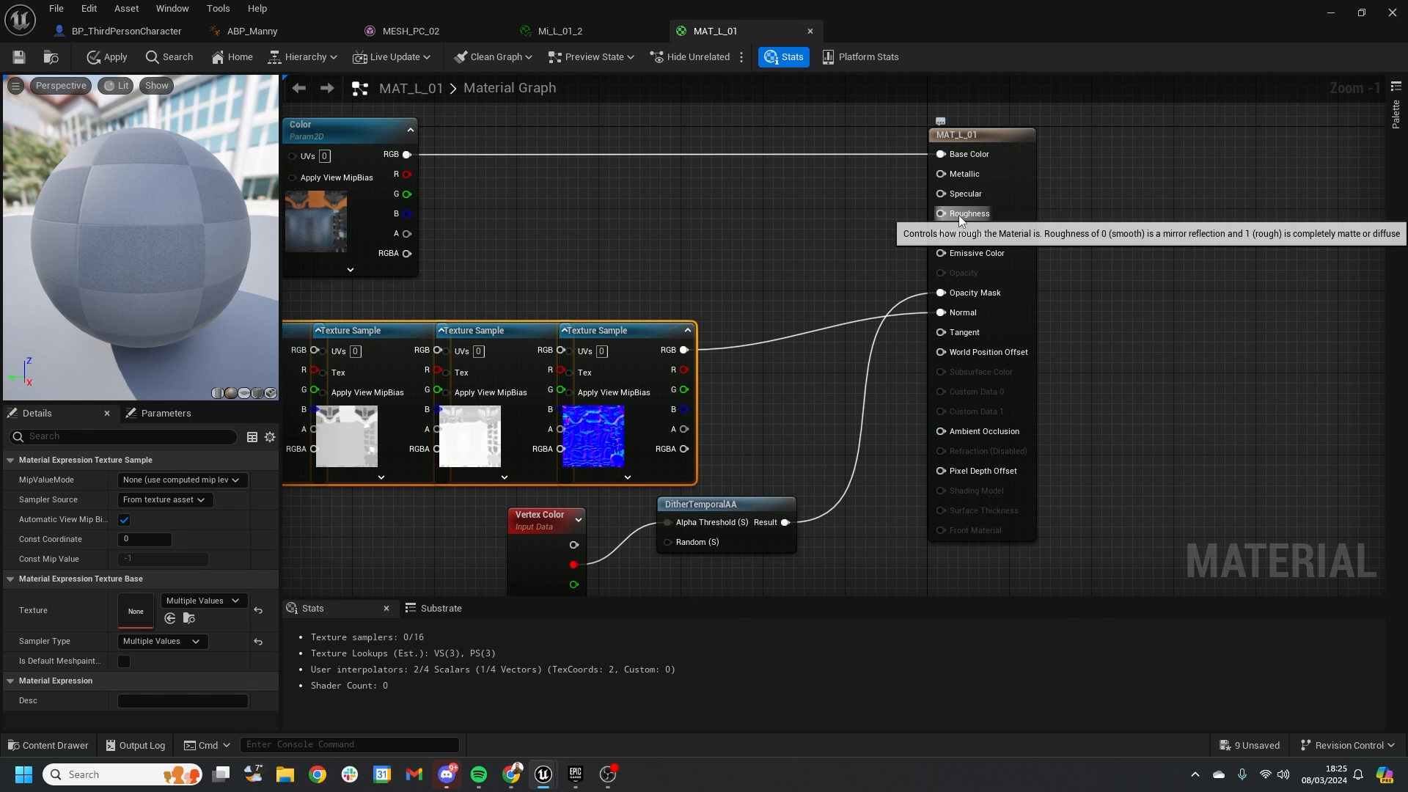
alt+click(941, 312)
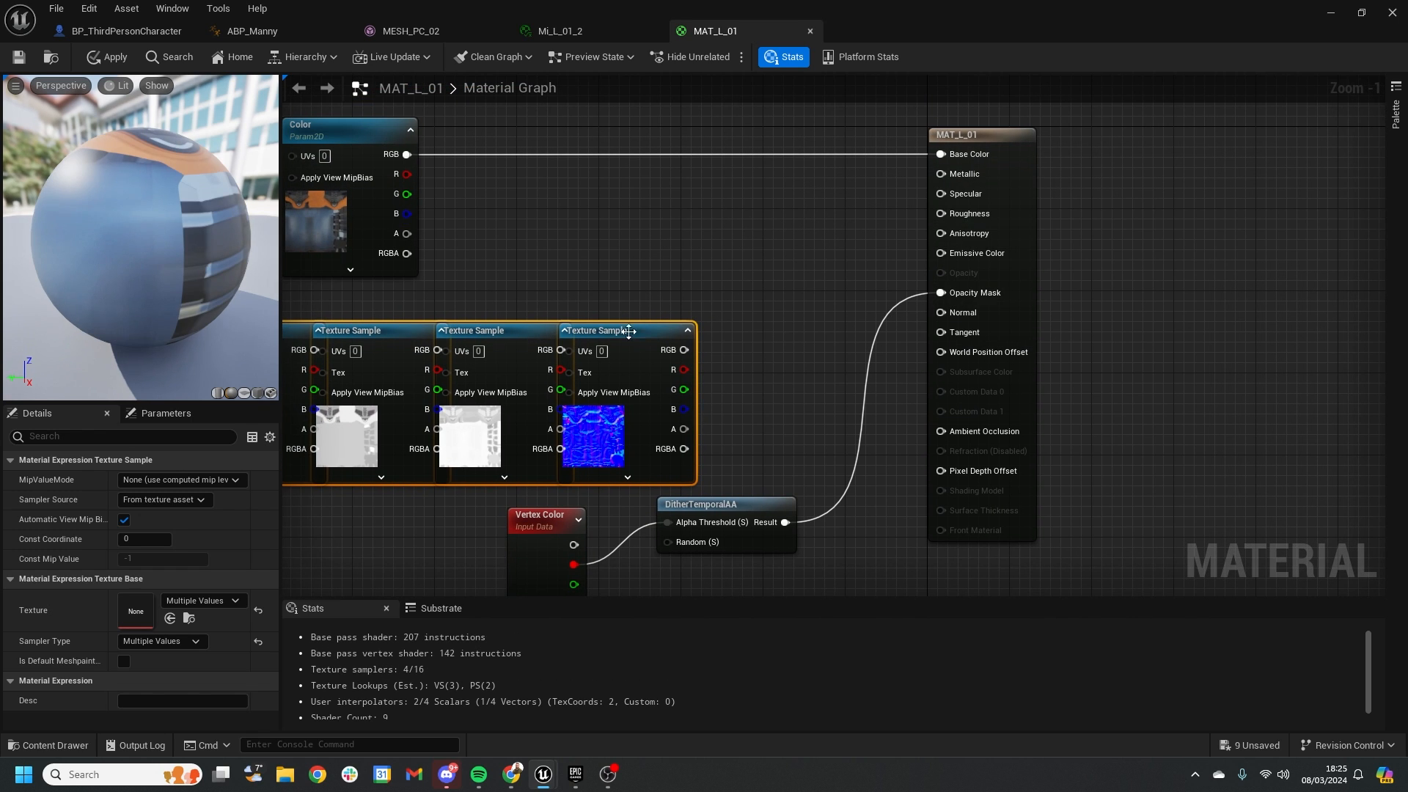
Add a Constant node with value 0 and connect it to the material's Specular input.
right_drag(855, 384, 955, 418)
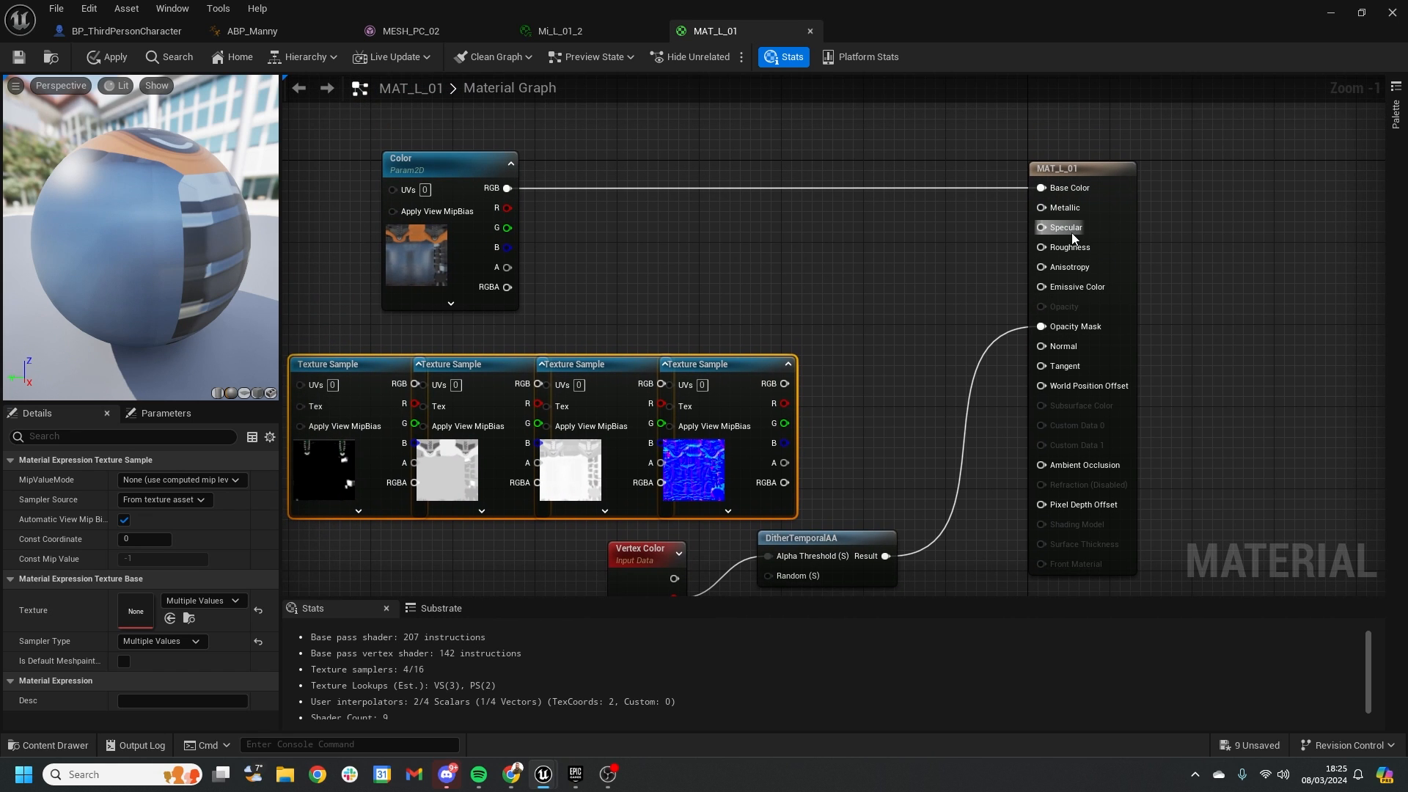
click(867, 219)
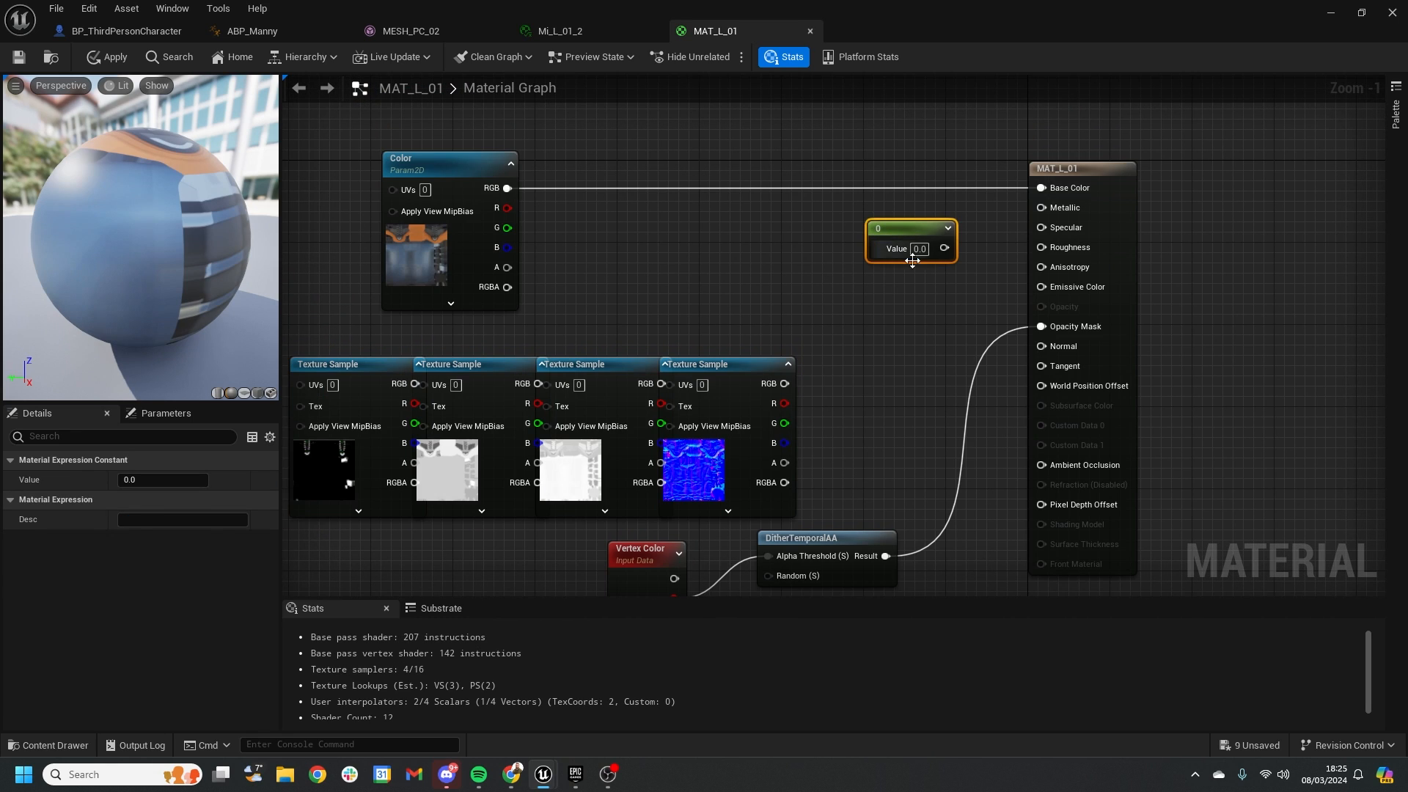
drag(912, 261, 858, 253)
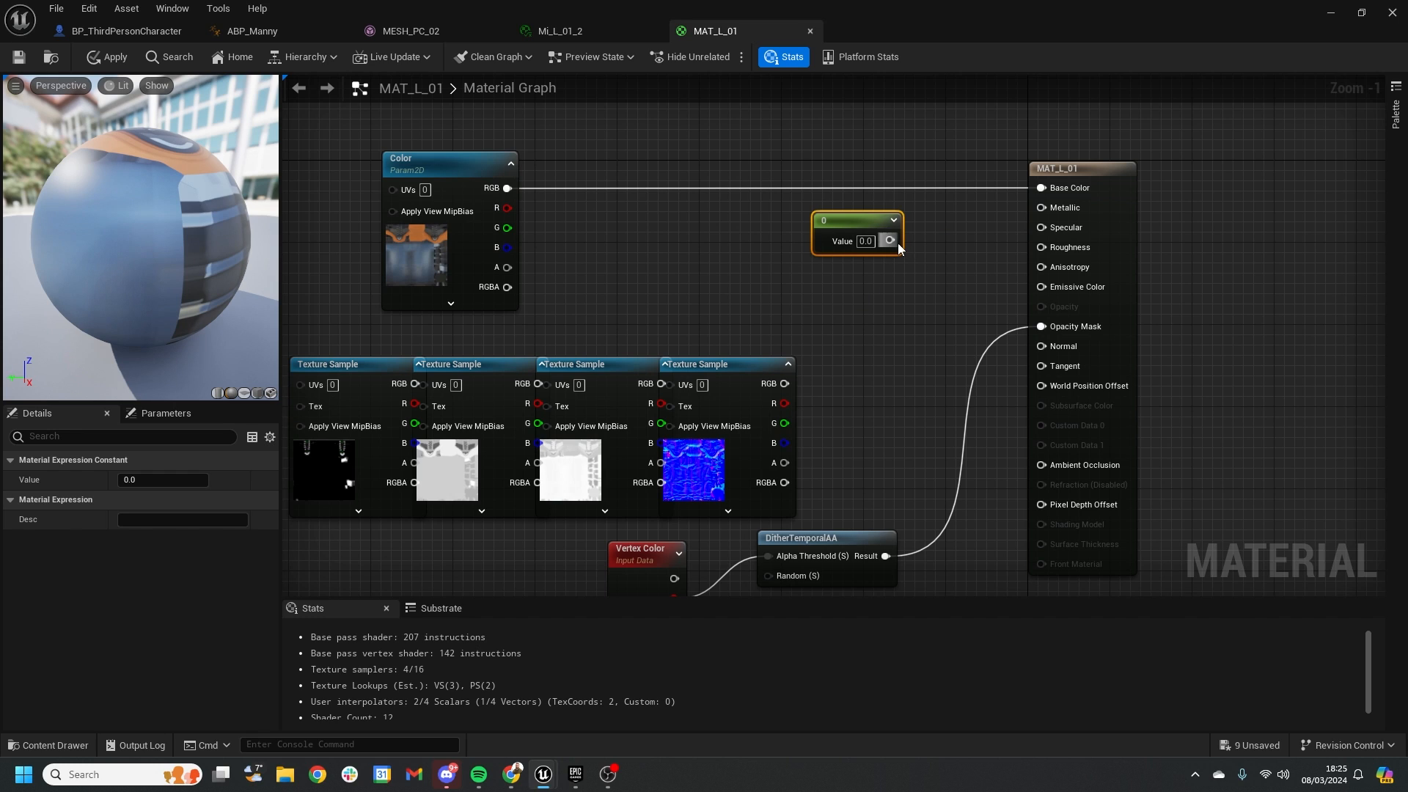
drag(892, 240, 1042, 229)
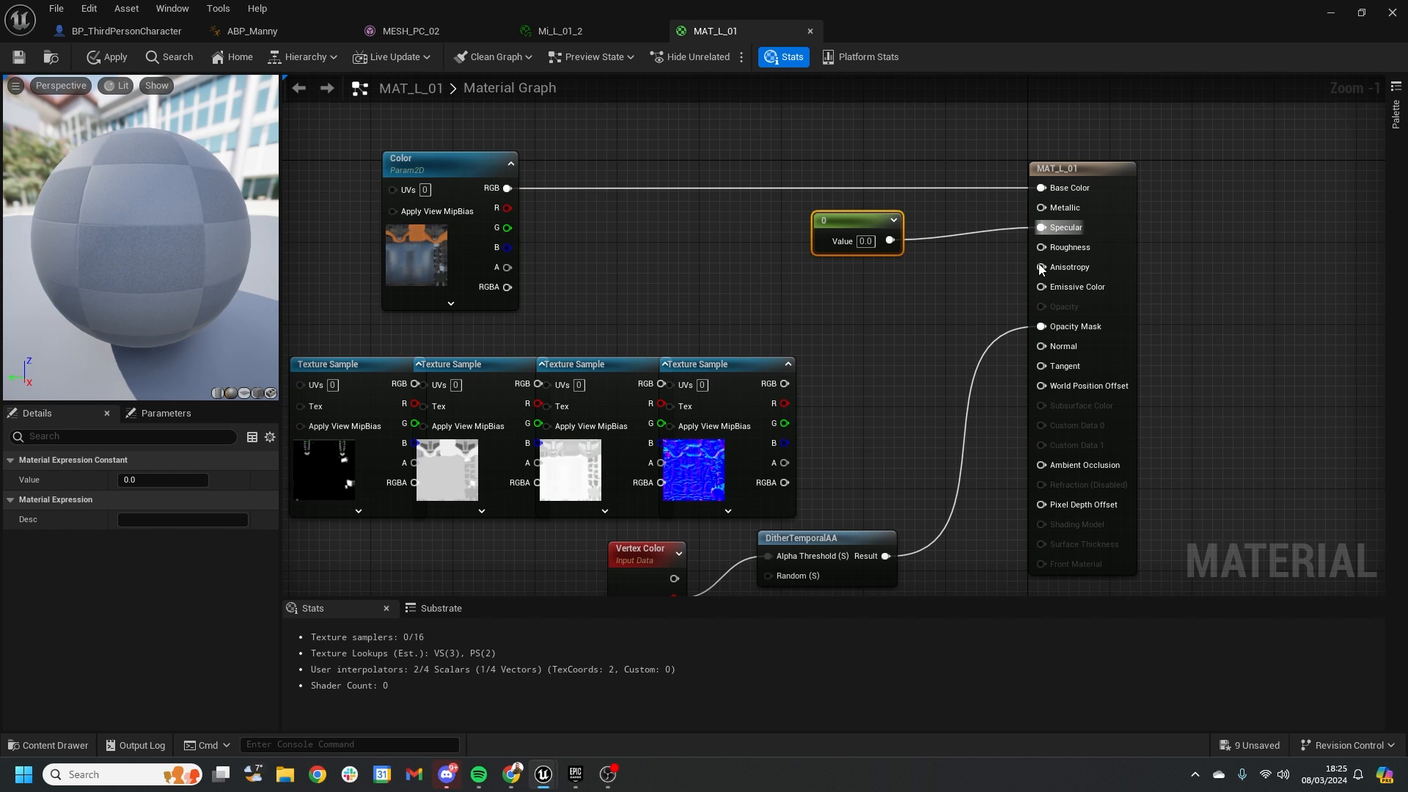
Add a second Constant node with value 1 below the first and connect it to the Roughness input.
click(843, 290)
click(852, 283)
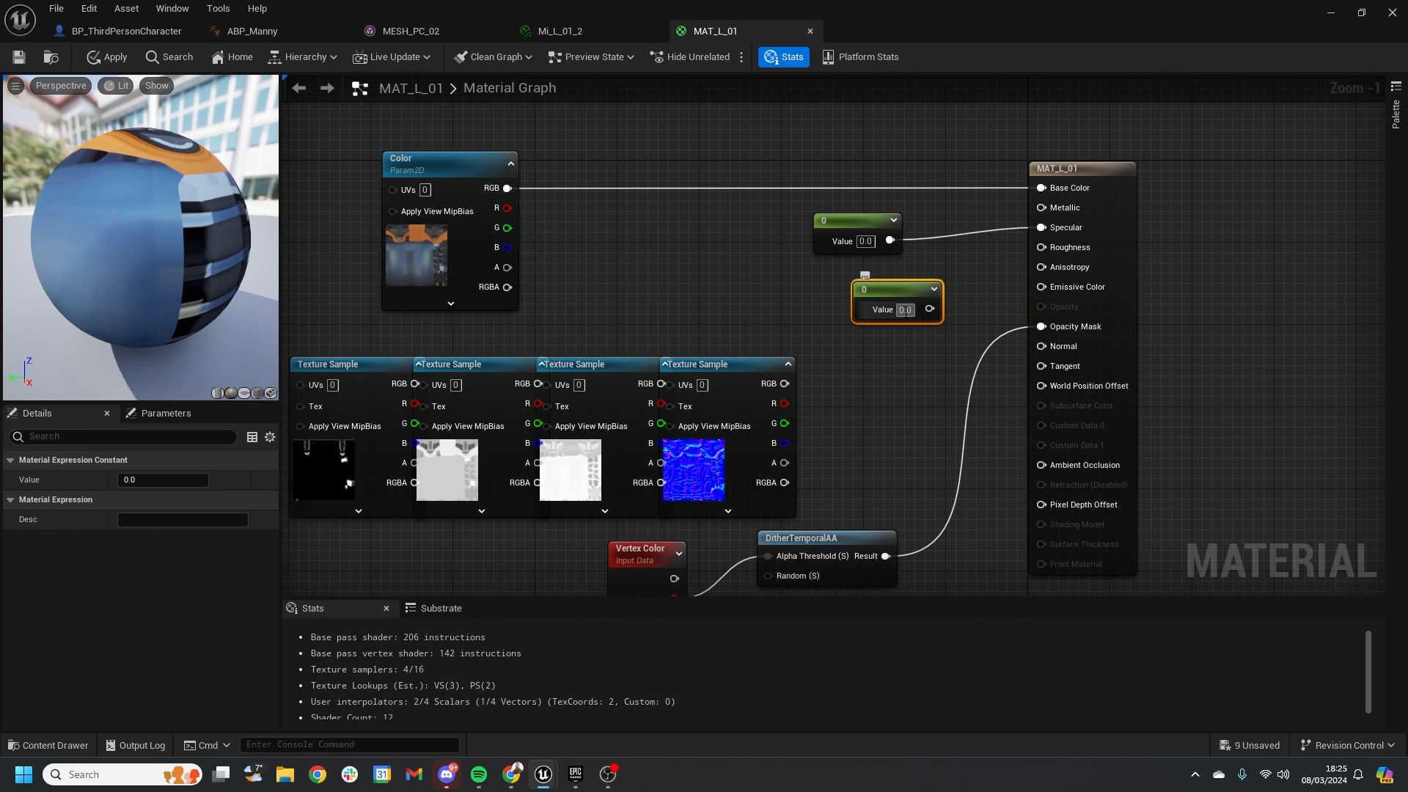
drag(922, 308, 1041, 247)
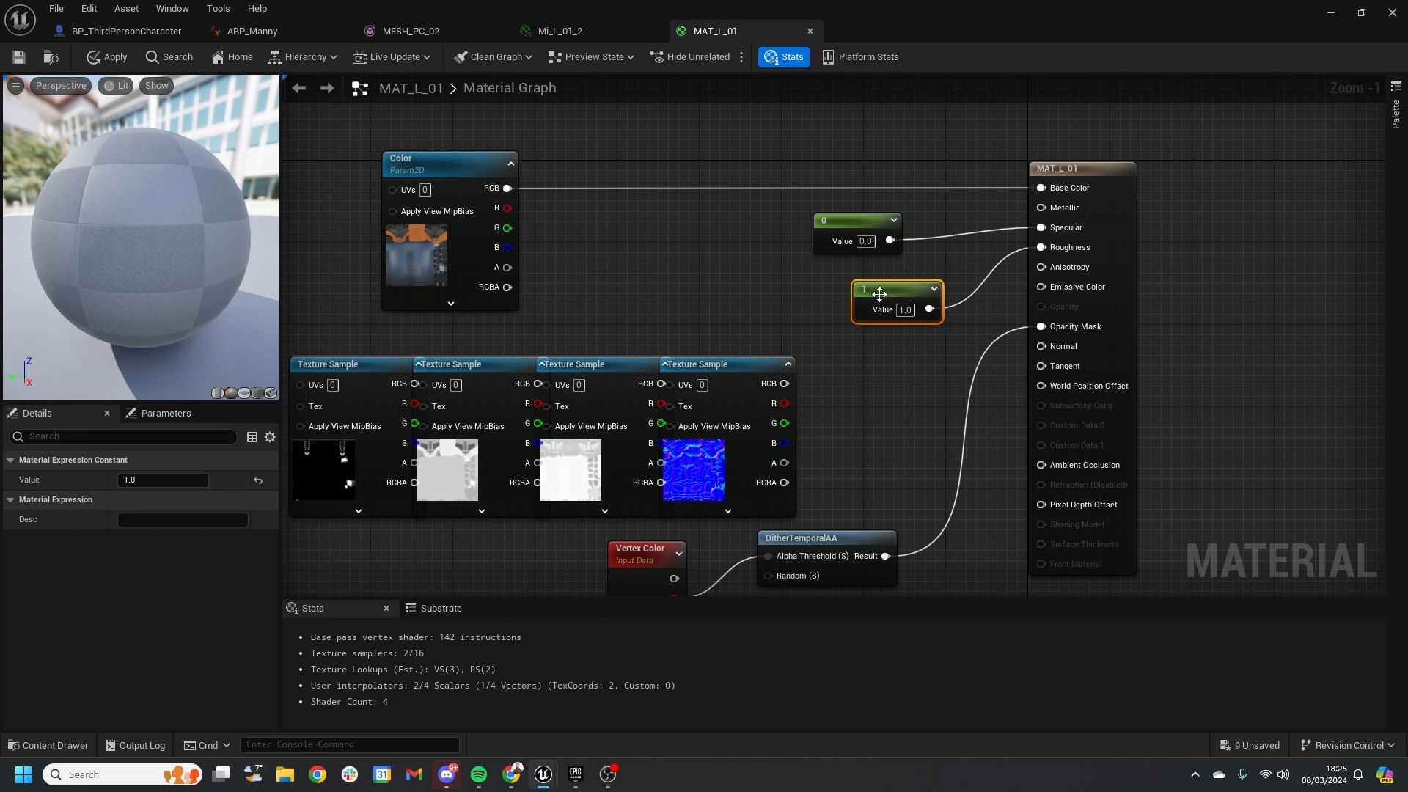
drag(887, 289, 858, 292)
Check the material on the preview sphere, and apply and save the changes to MAT_L_01.
mouse_move(225, 258)
mouse_down()
mouse_move(205, 249)
mouse_move(191, 264)
mouse_move(213, 242)
mouse_move(225, 258)
mouse_move(213, 249)
mouse_move(227, 242)
mouse_move(216, 257)
mouse_up()
right_drag(837, 447, 820, 376)
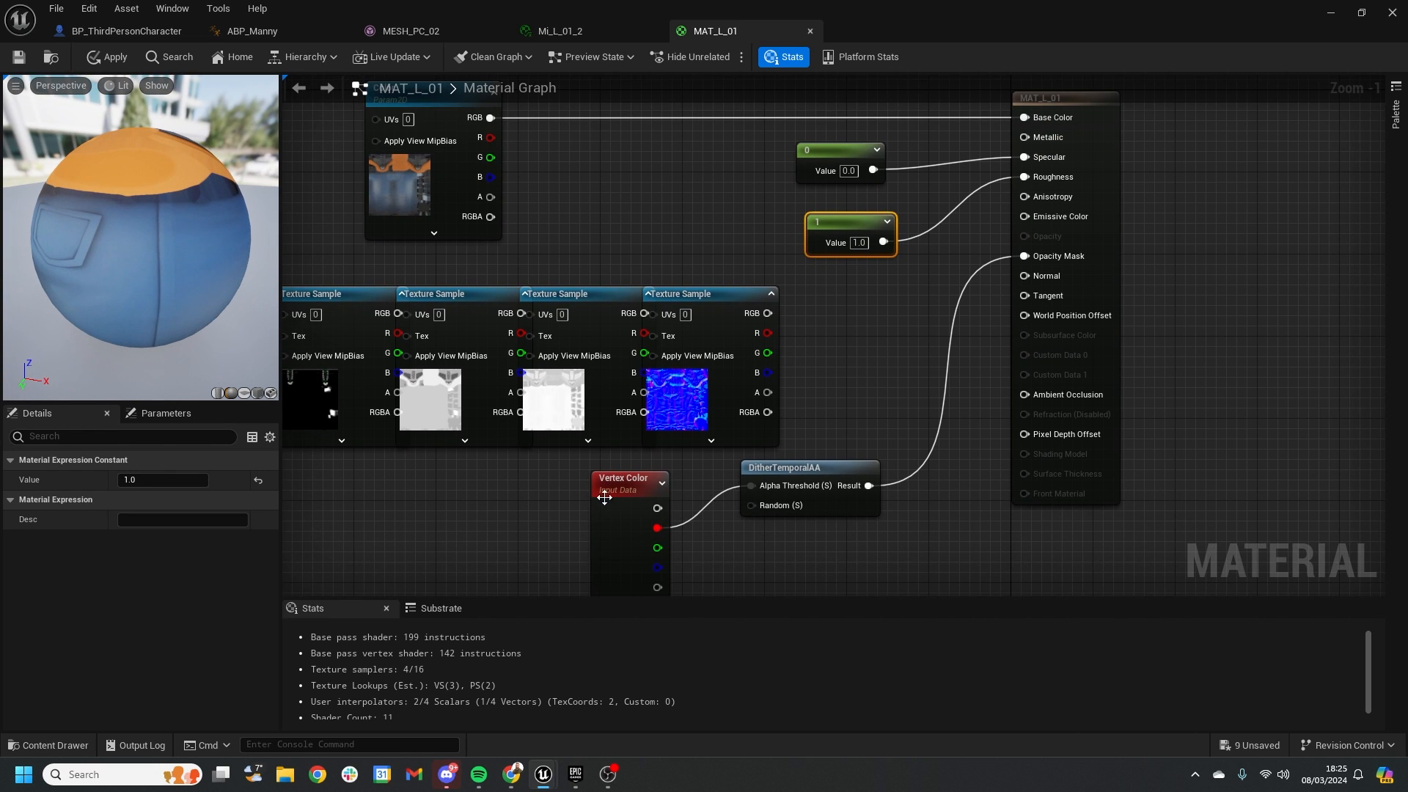
click(105, 58)
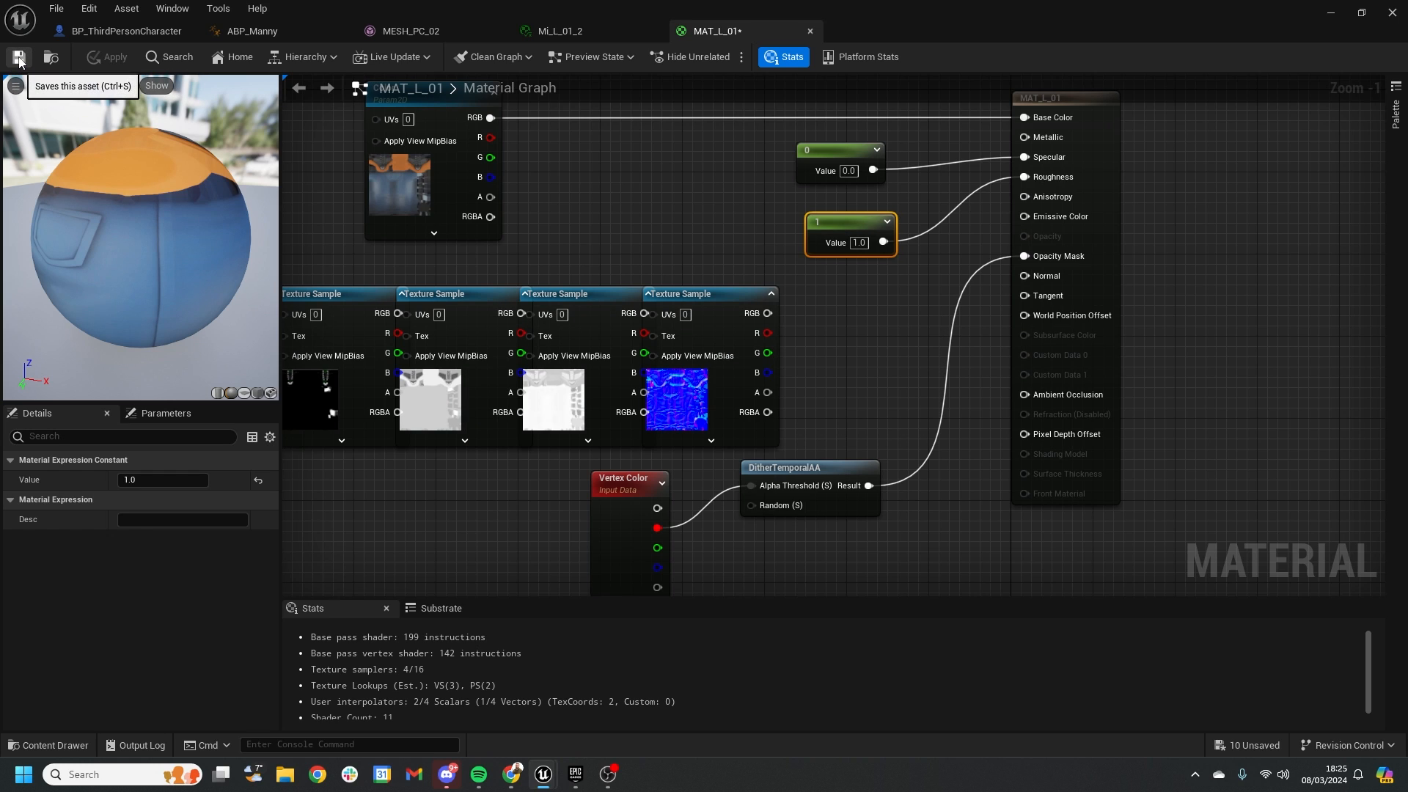
click(18, 57)
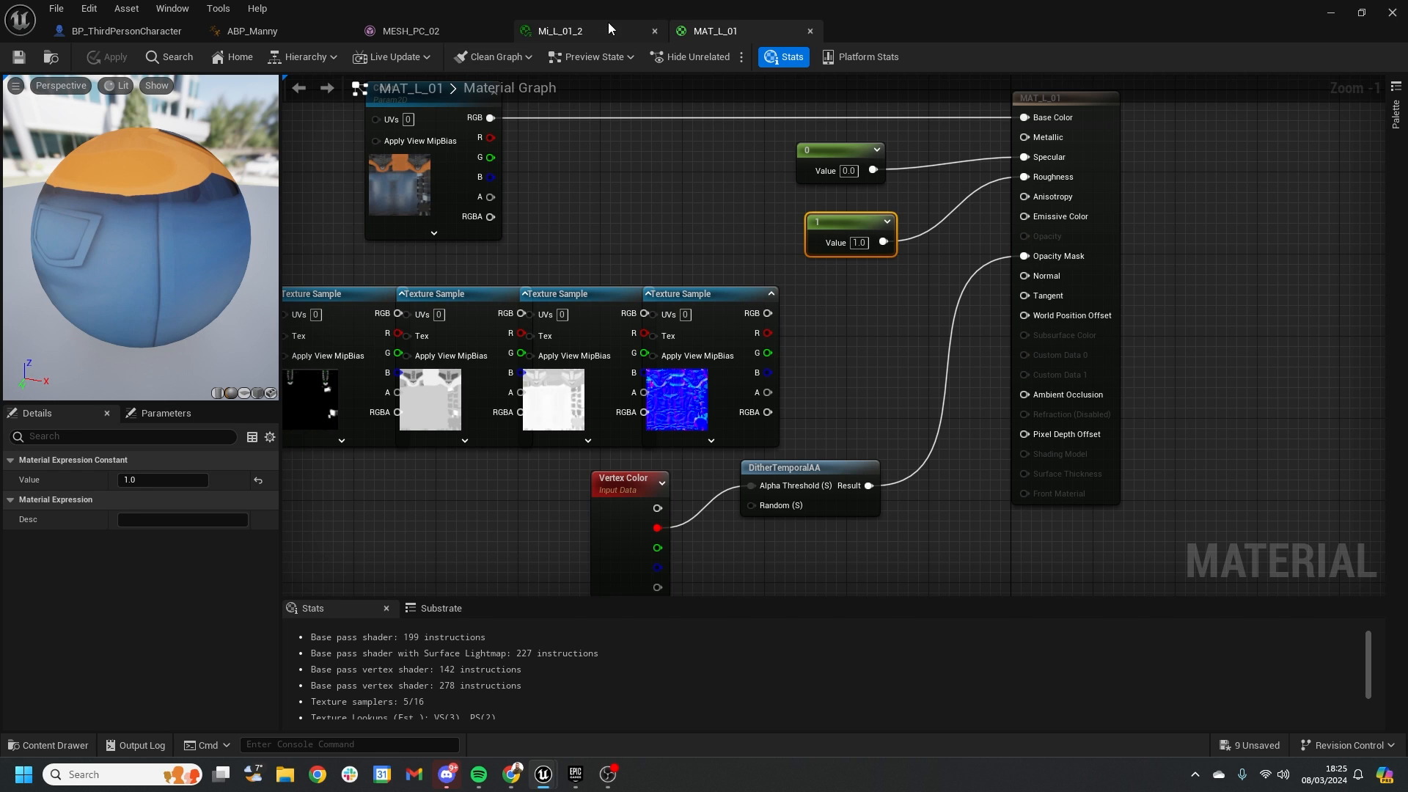
Examine the character up close in BP_ThirdPersonCharacter and recheck Mi_L_01_2 and its parent MAT_L_01.
click(145, 33)
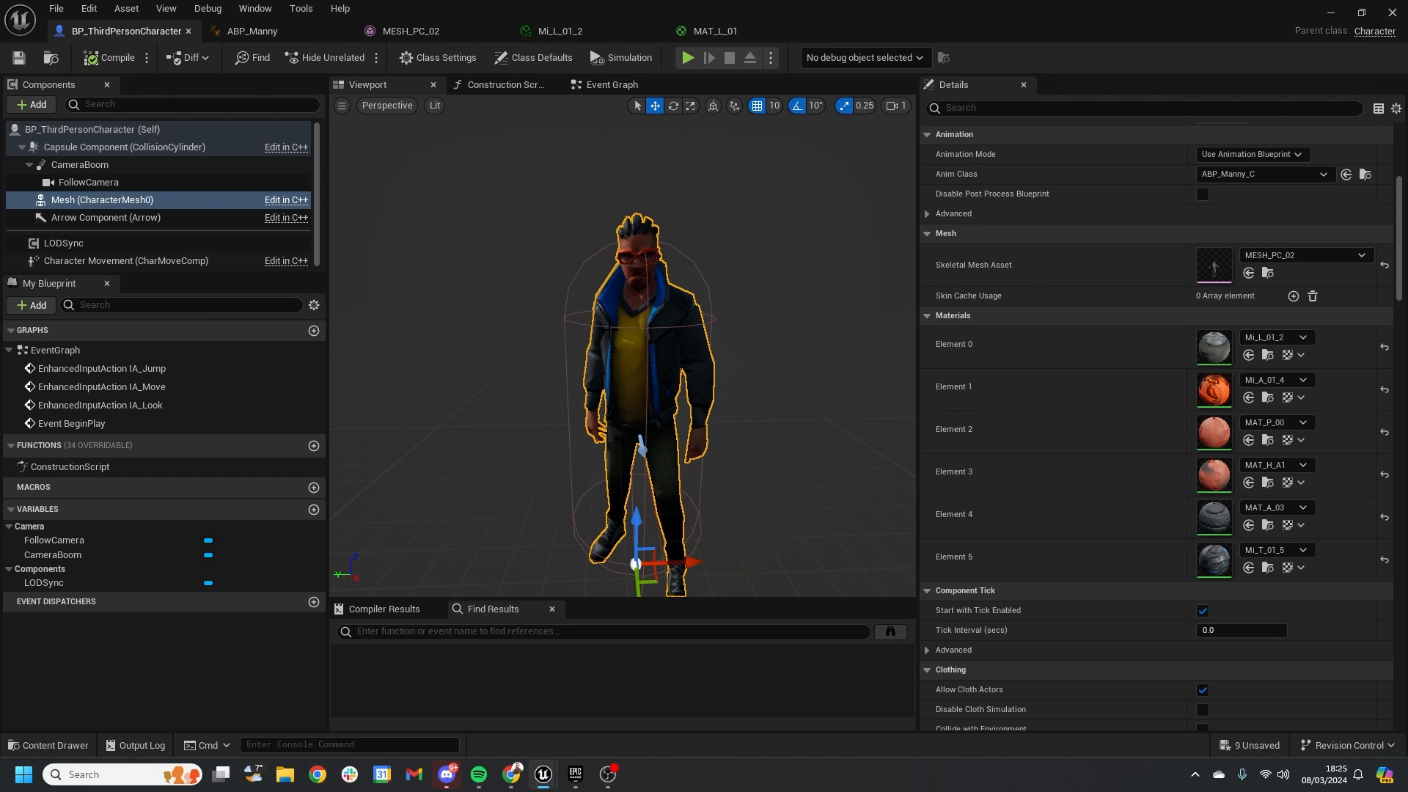
alt+drag(716, 342, 770, 348)
right_drag(770, 348, 733, 337)
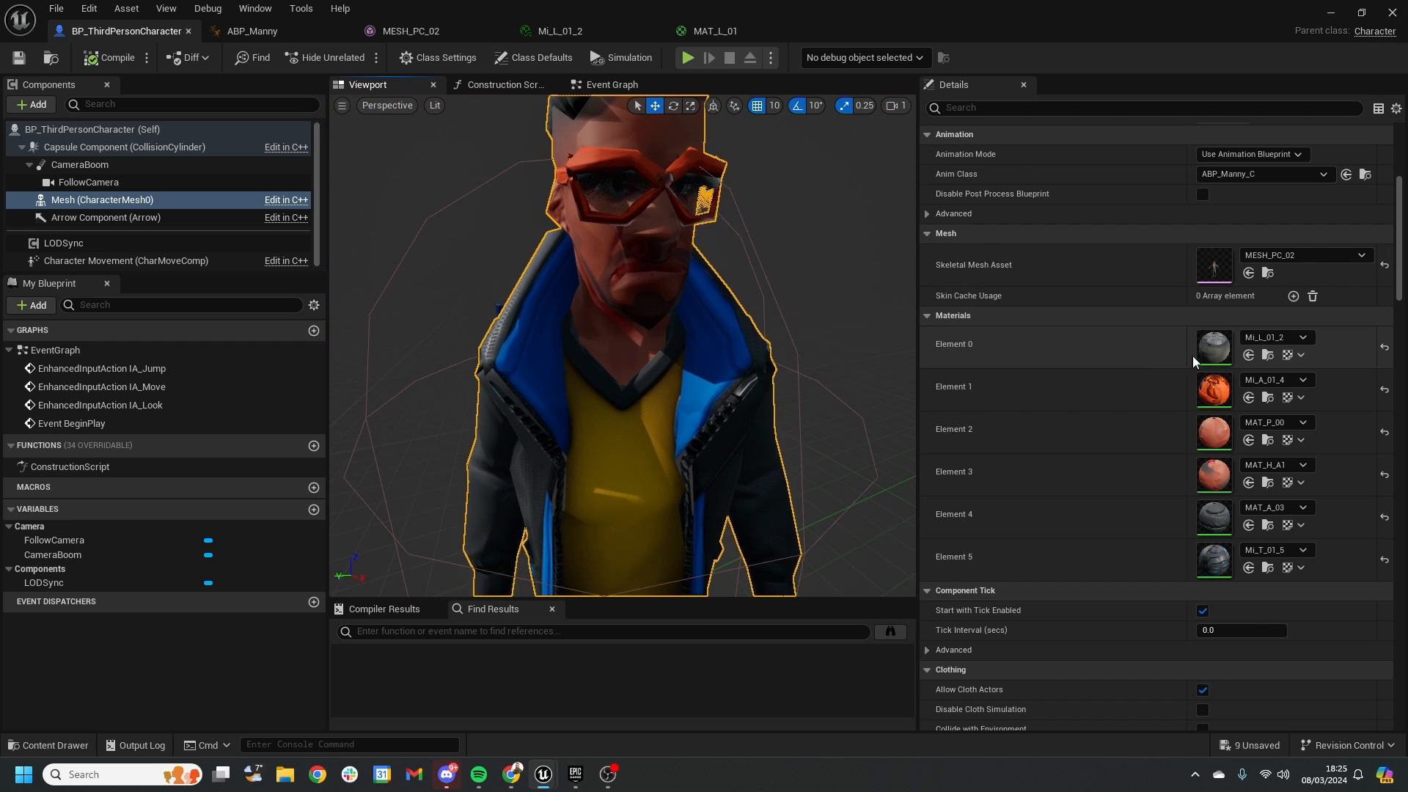
double_click(1213, 352)
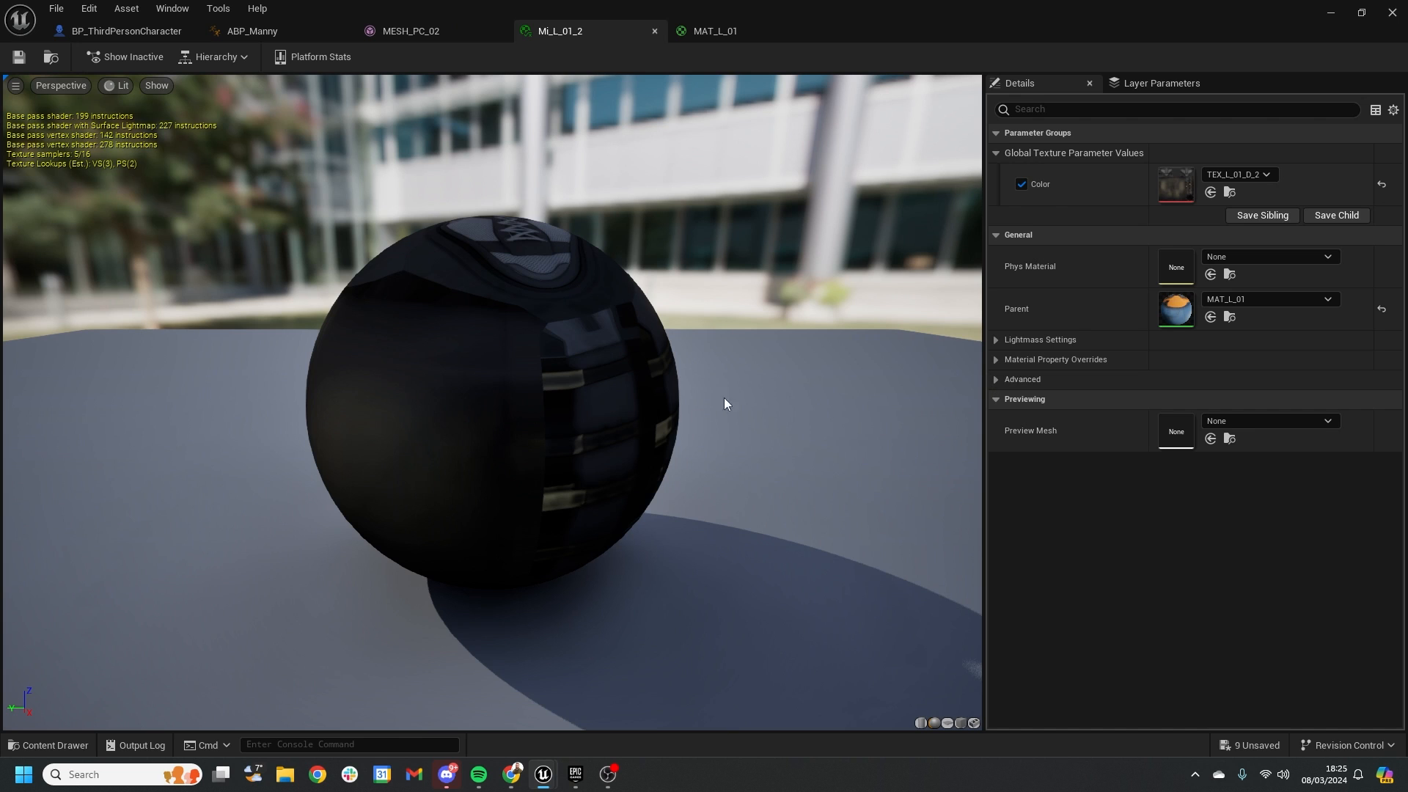
double_click(1177, 311)
drag(221, 239, 214, 292)
click(729, 279)
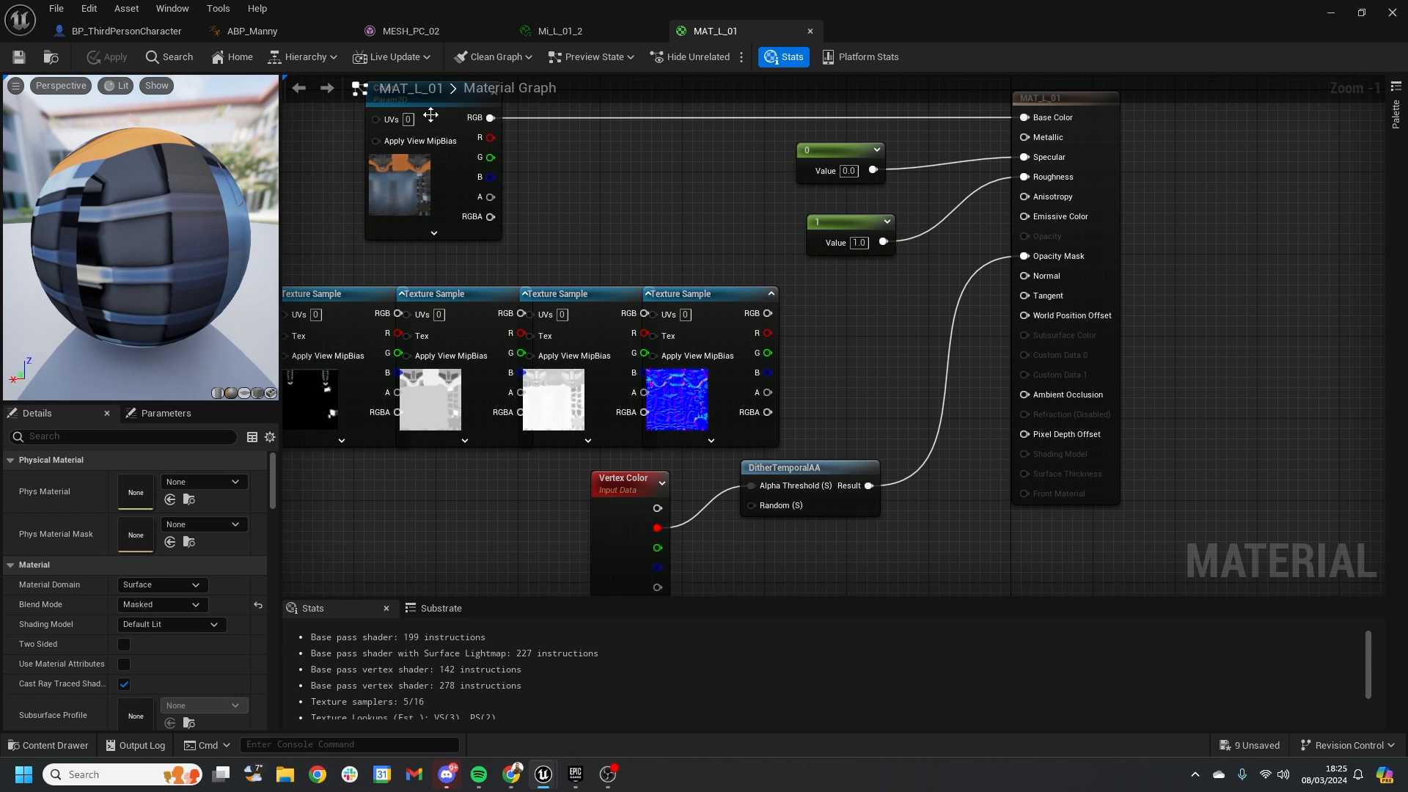
Close the MAT_L_01 and Mi_L_01_2 editors and open the character mesh's Element 1 material instance, Mi_A_01_4.
click(811, 31)
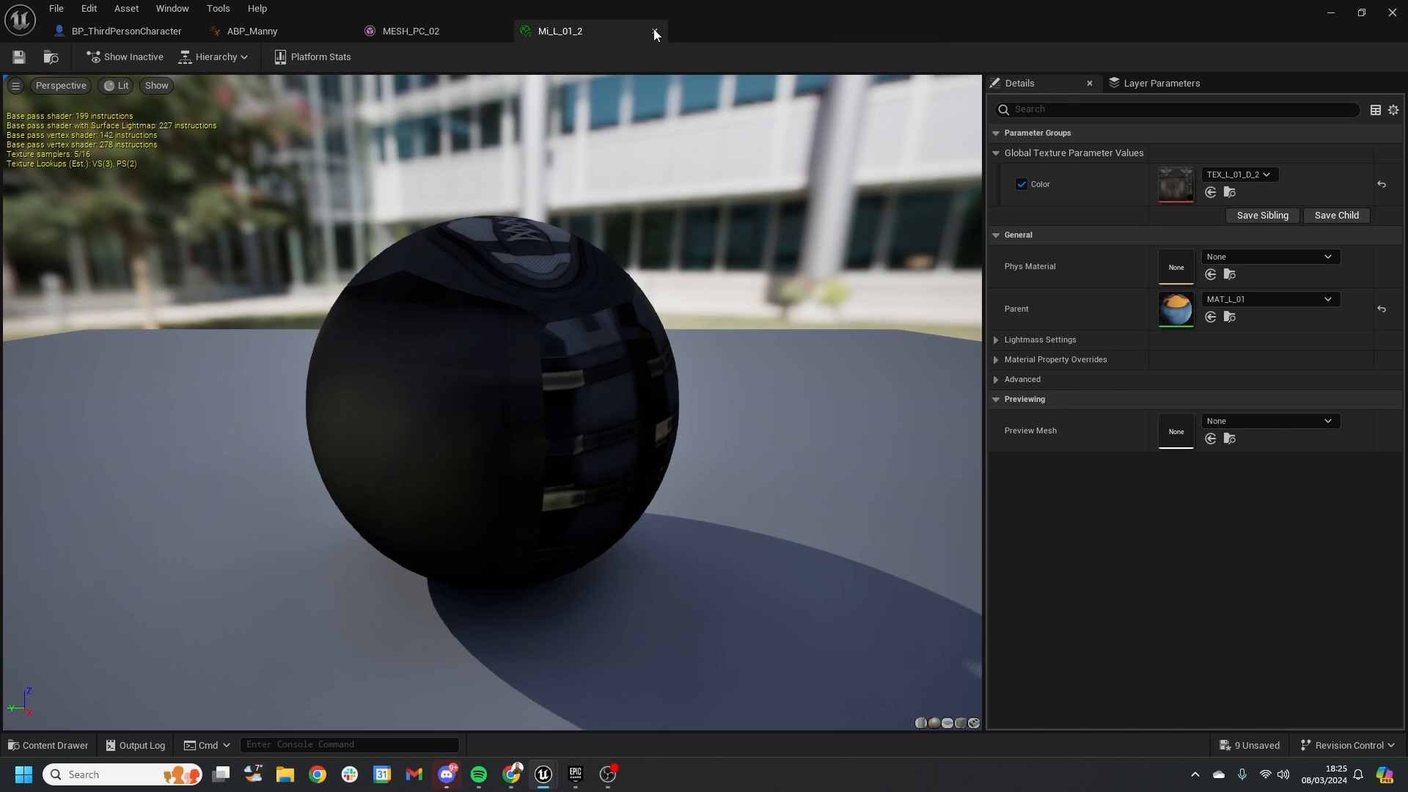
click(655, 31)
click(126, 31)
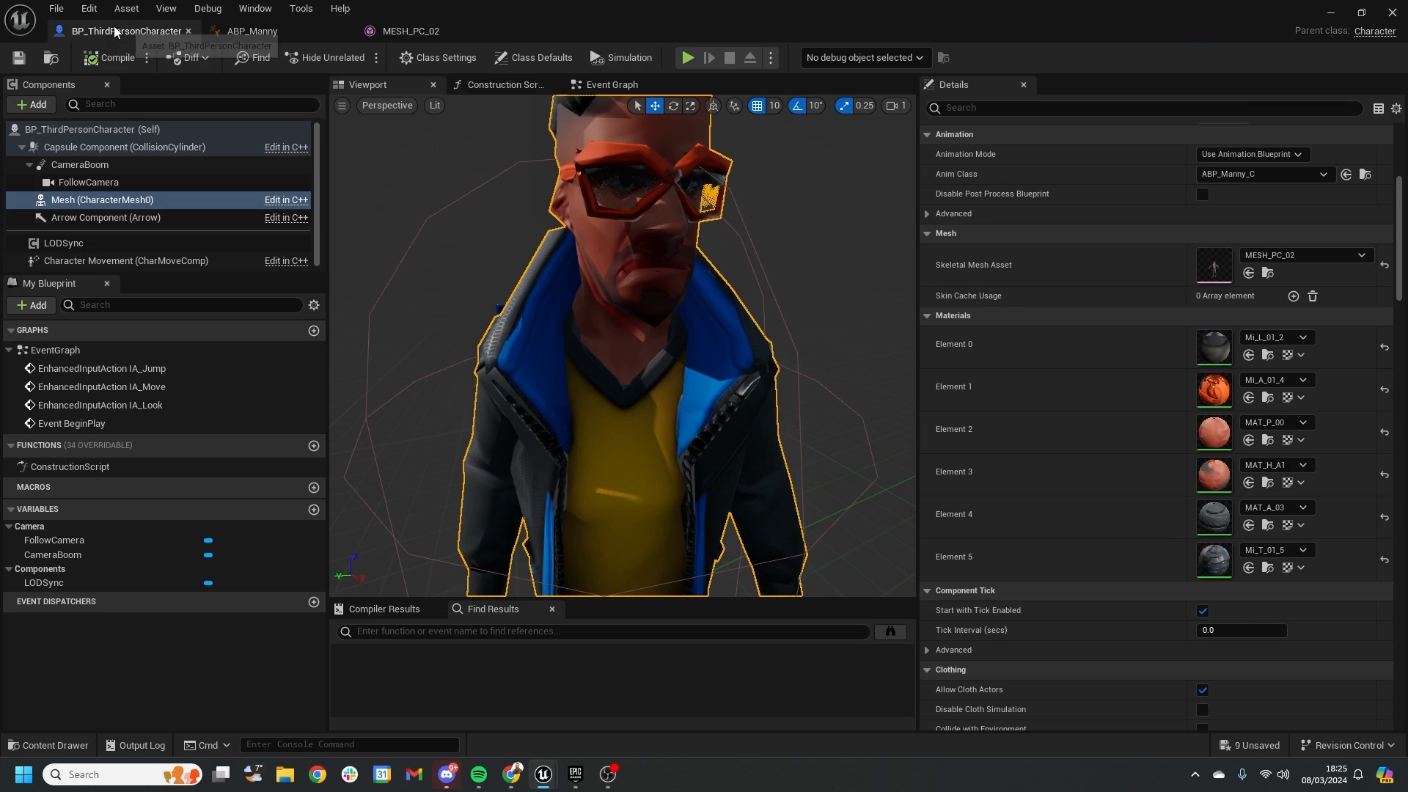
double_click(1213, 389)
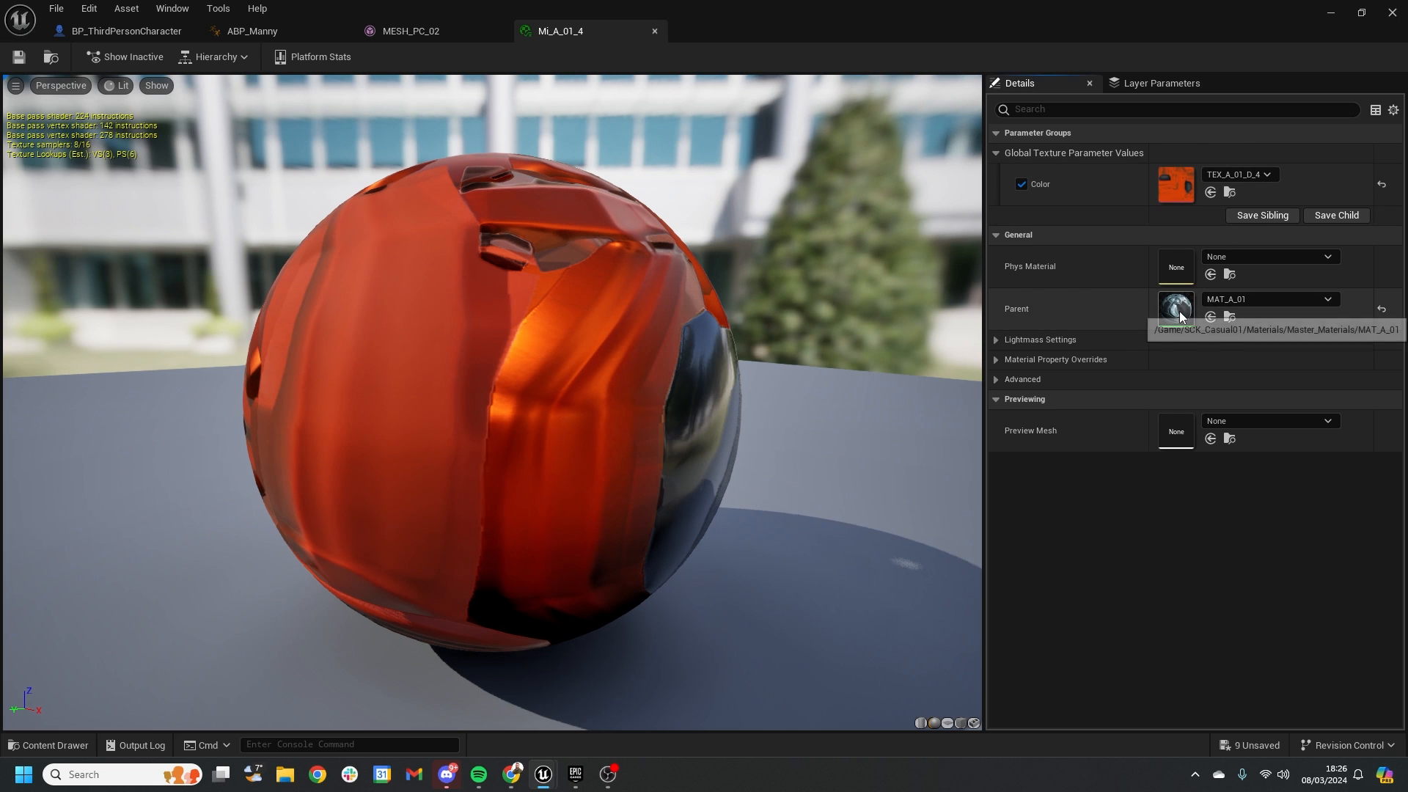
Open the parent material MAT_A_01 and disconnect its Normal, Roughness, Specular and Metallic inputs.
double_click(1178, 311)
alt+click(961, 309)
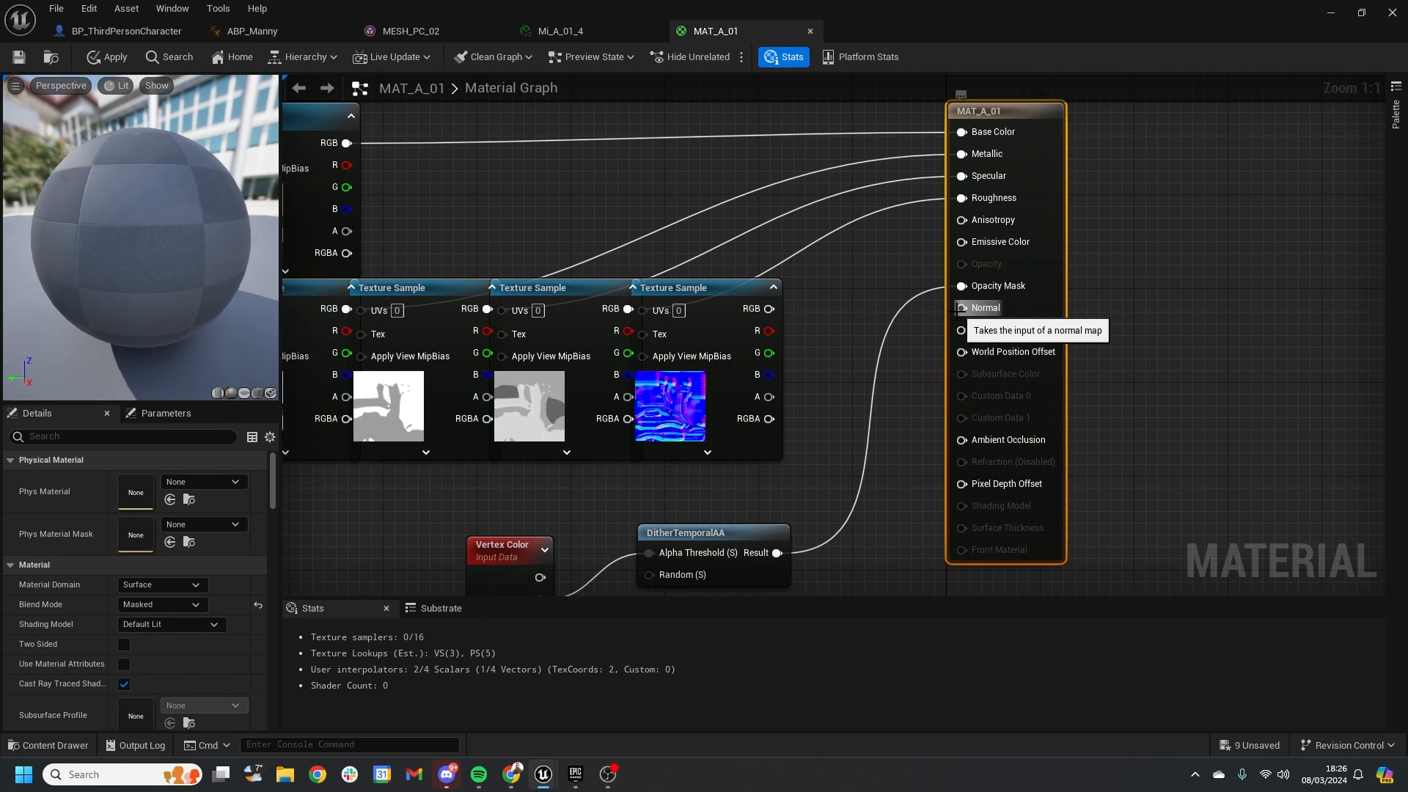
alt+click(961, 198)
alt+click(961, 175)
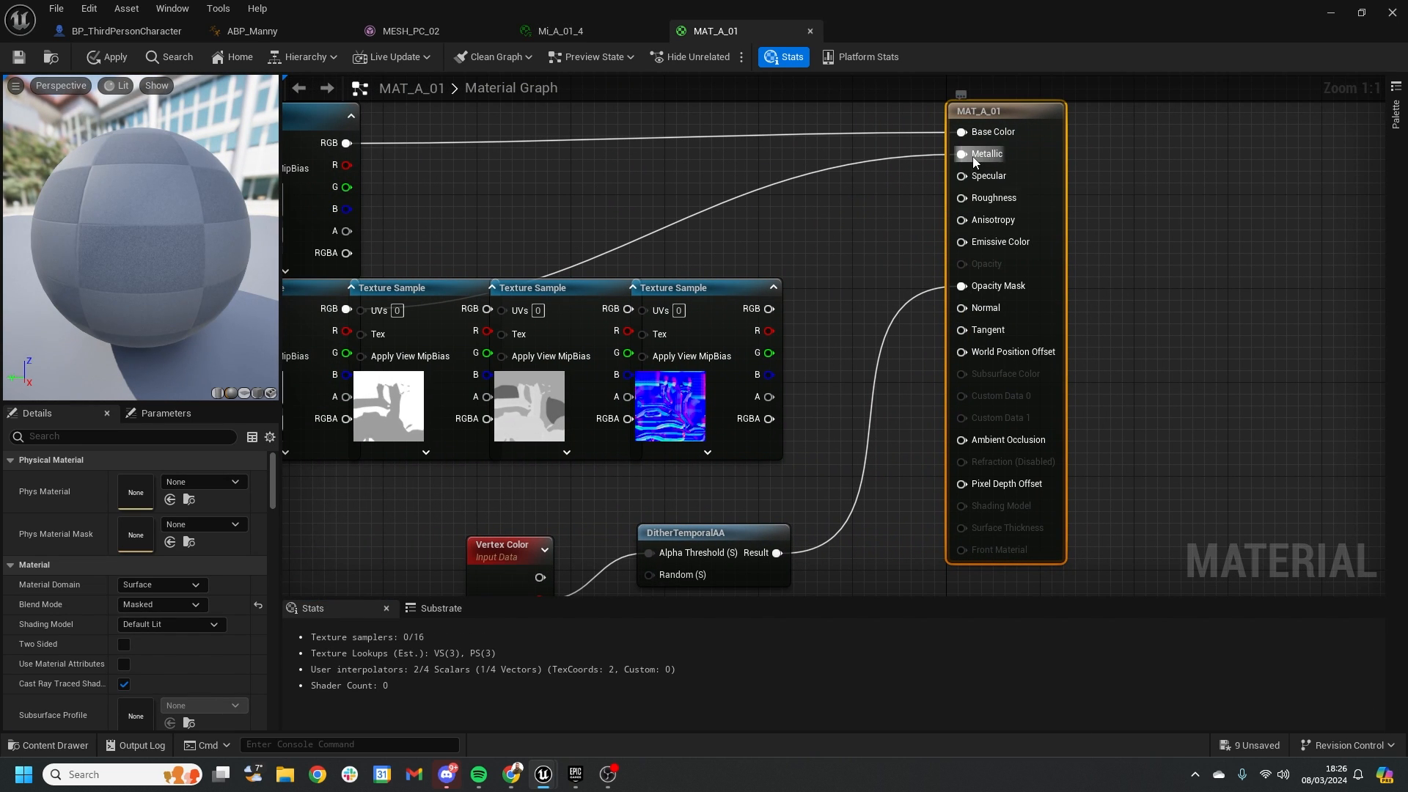
alt+click(962, 154)
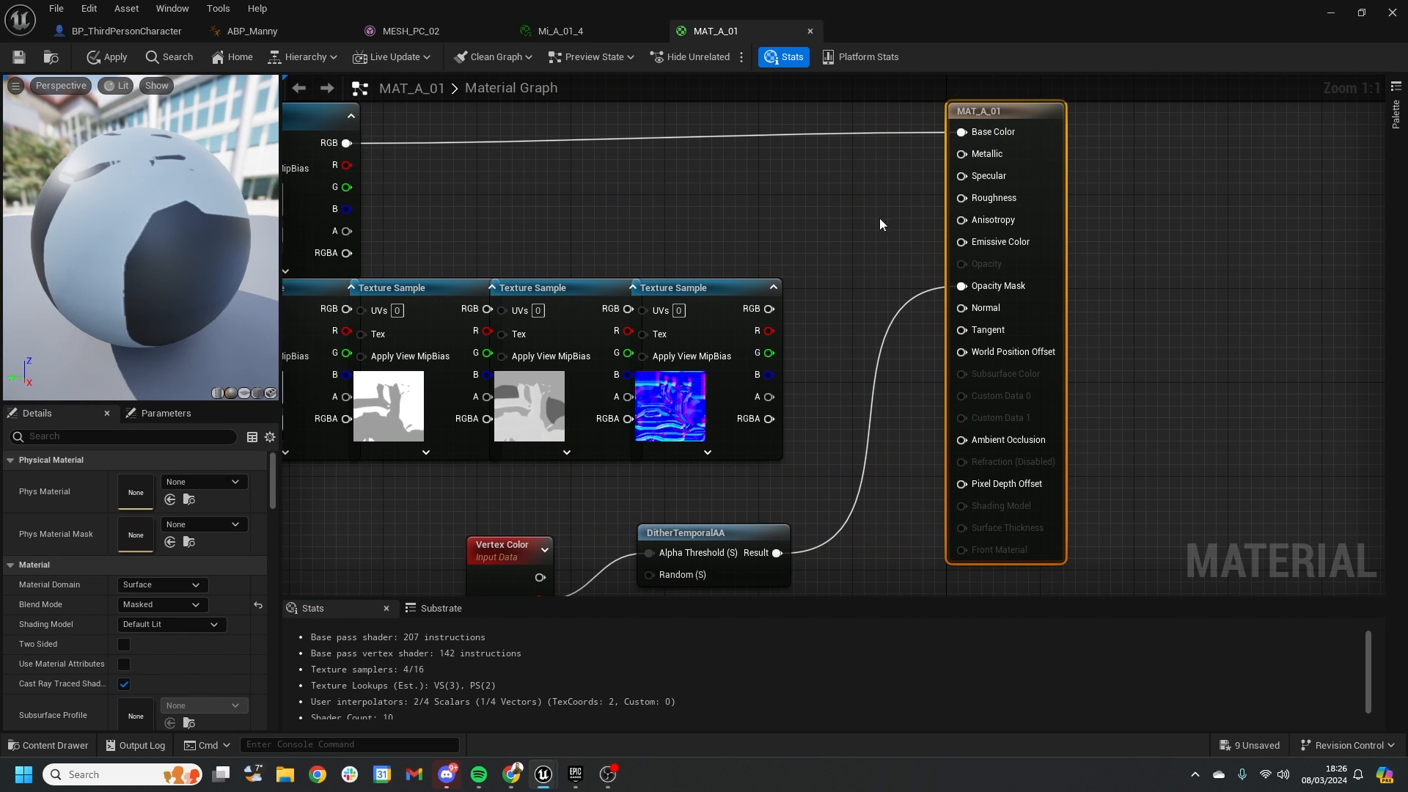
Add a Constant node with value 0 to MAT_A_01 and connect it to the Specular input.
click(768, 182)
drag(852, 206, 984, 157)
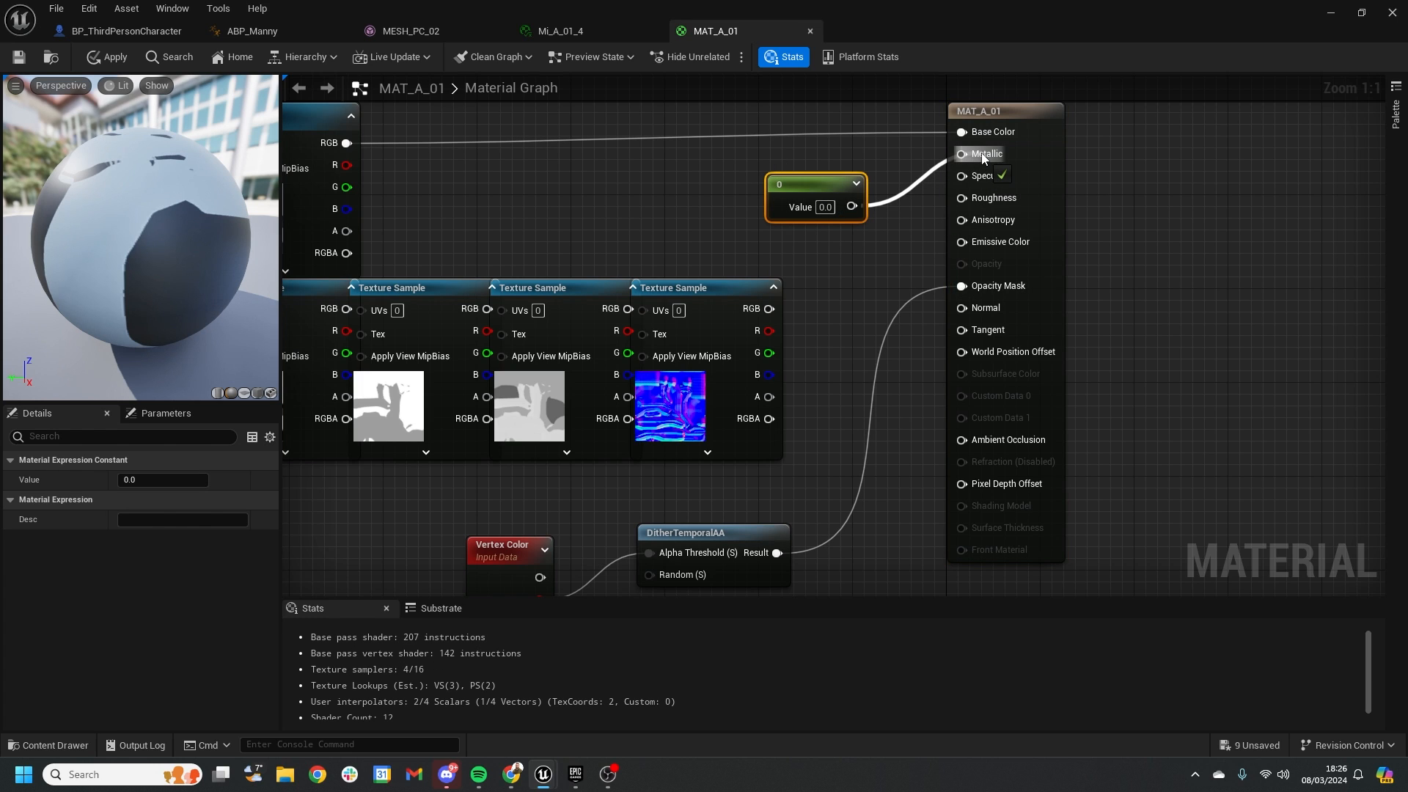
drag(817, 192, 751, 178)
ctrl+drag(968, 157, 966, 175)
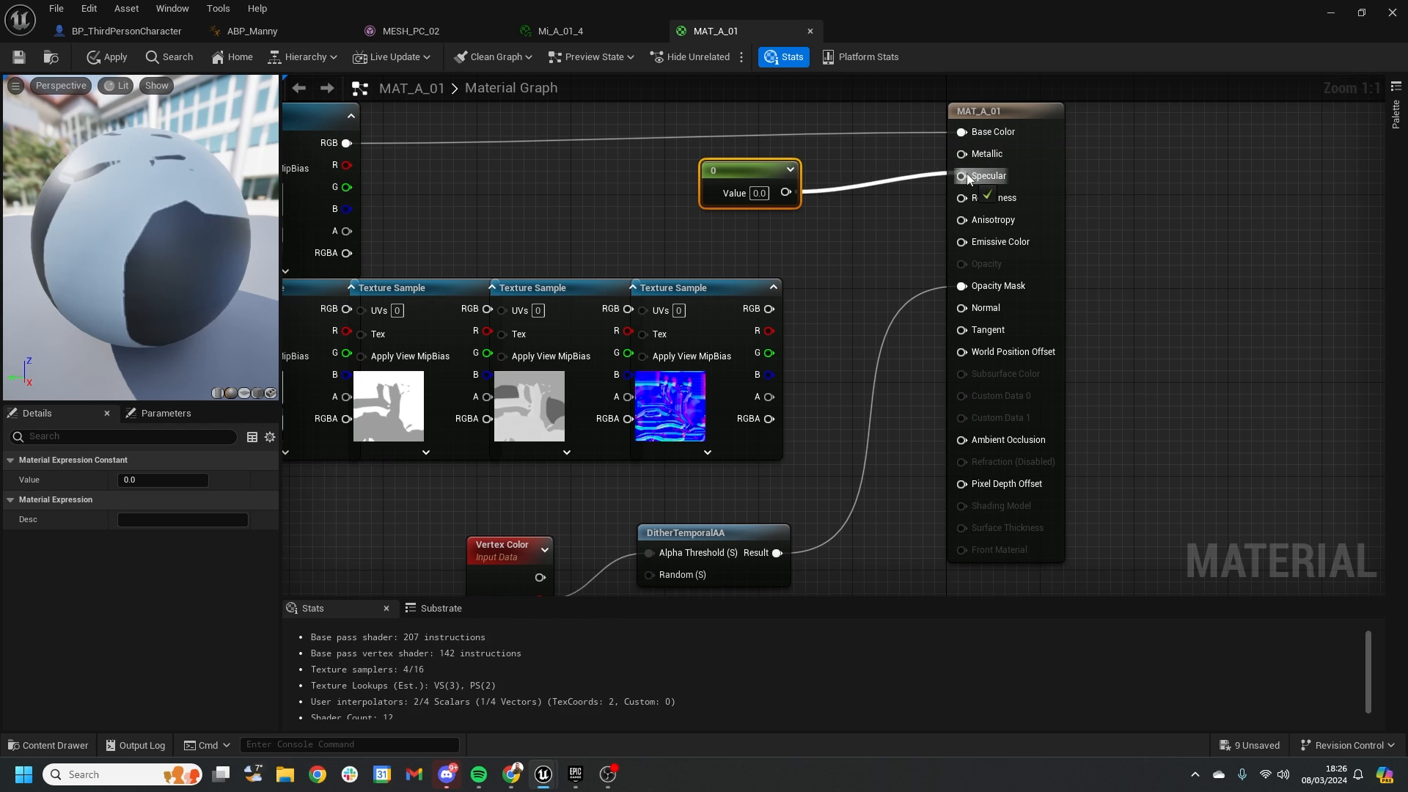
Add a second Constant node with value 1 in MAT_A_01 and connect it to the Roughness input.
click(820, 225)
click(879, 258)
text(1)
key(Return)
drag(905, 257, 961, 198)
Apply the MAT_A_01 changes and open the Element 2 material, MAT_P_00, from the mesh in BP_ThirdPersonCharacter.
click(112, 56)
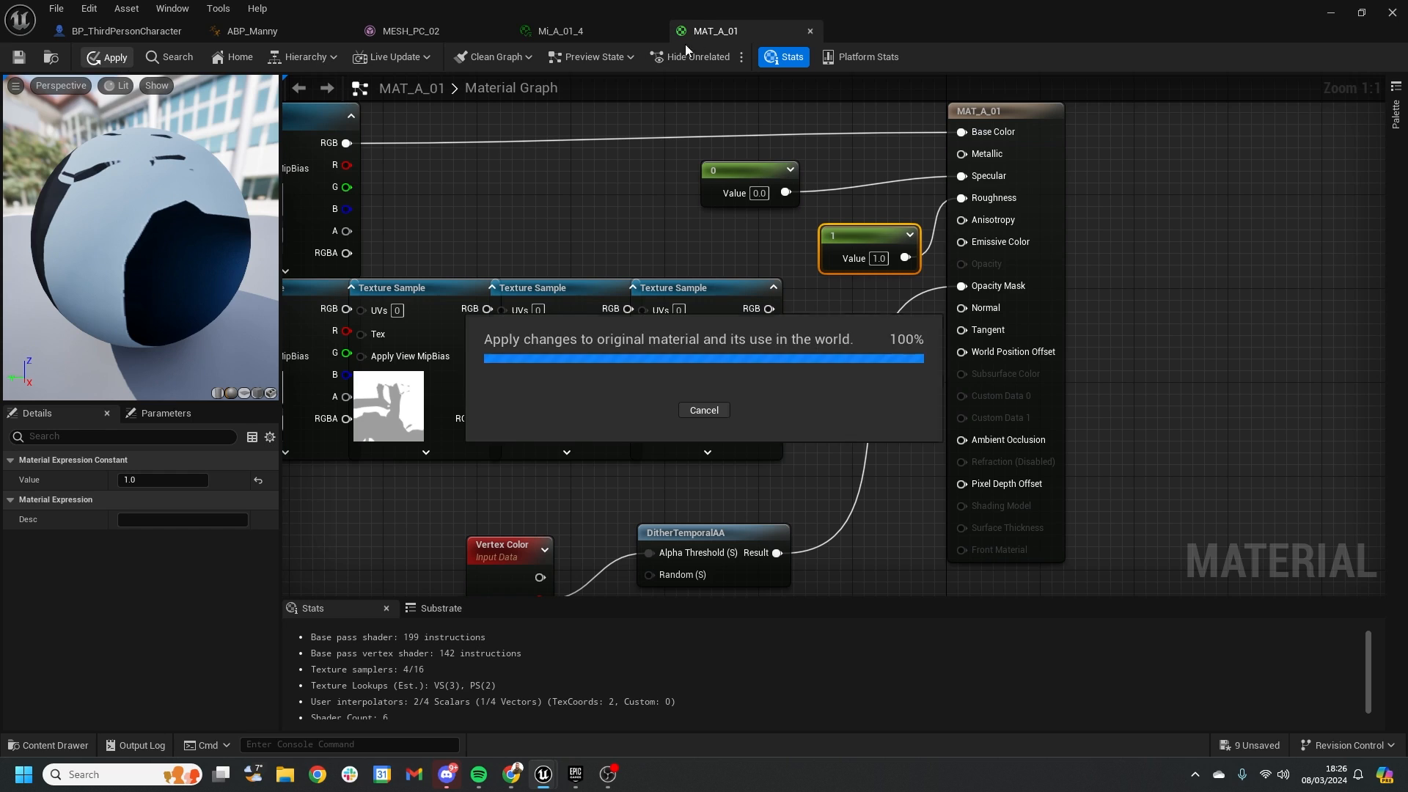
click(145, 32)
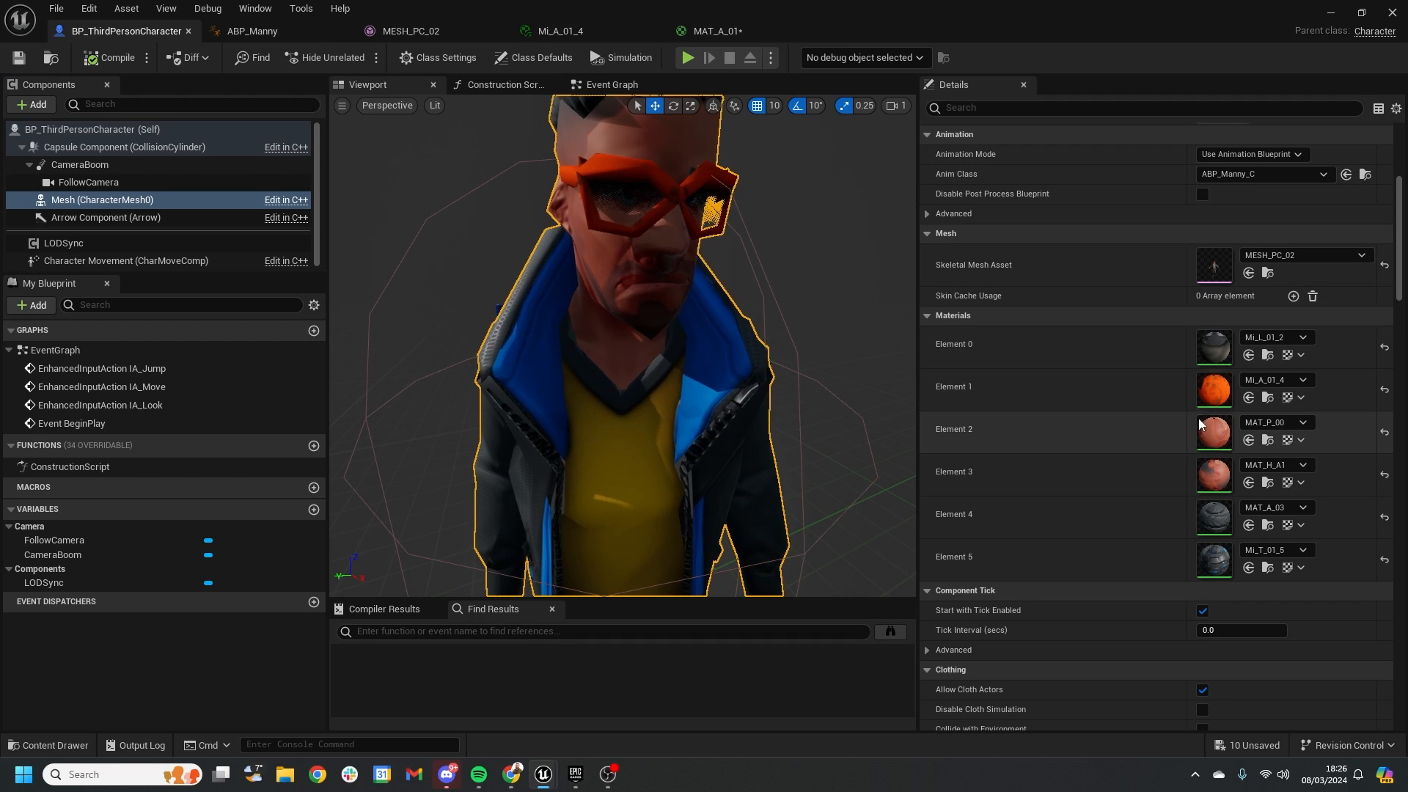
double_click(1213, 433)
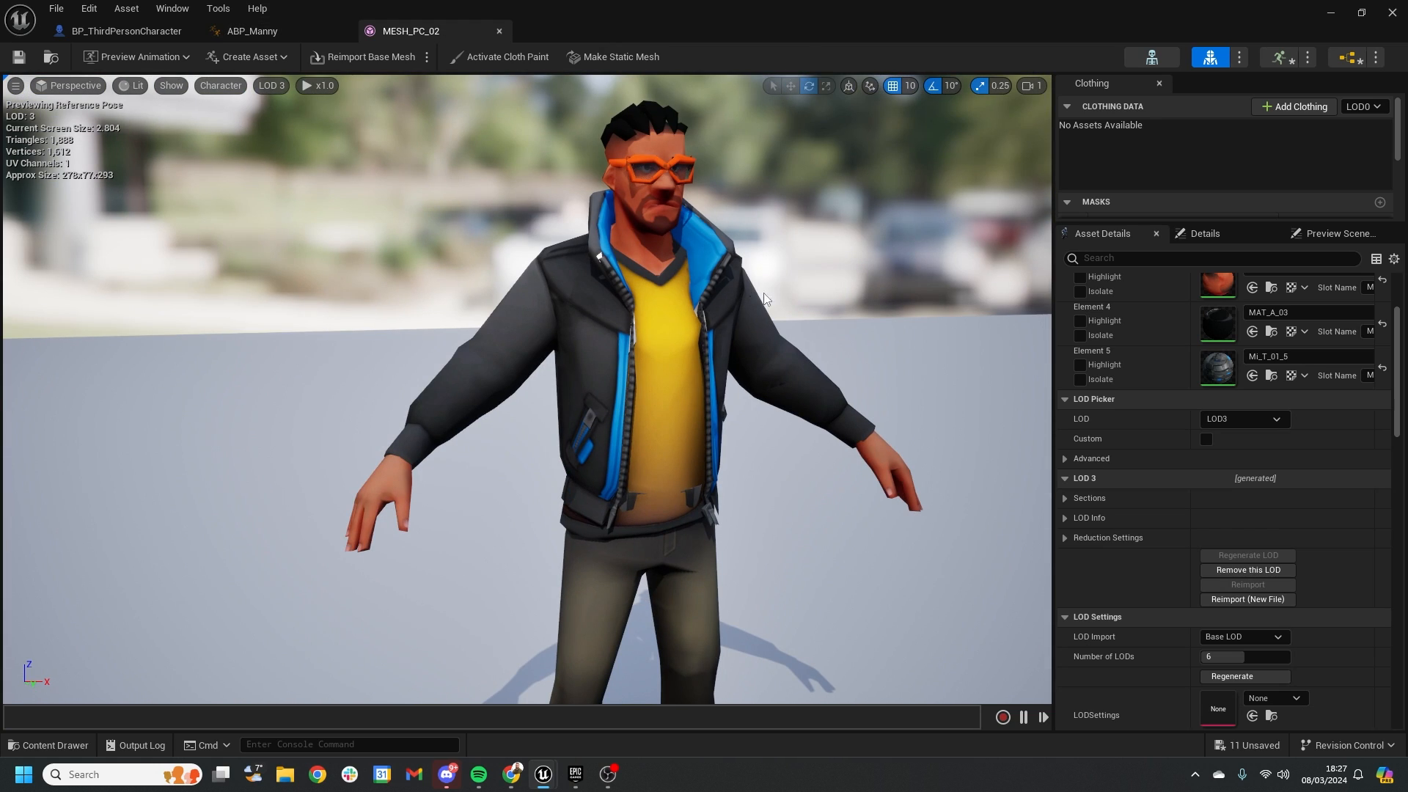
Examine the simplified character in MESH_PC_02 from the front and the side.
drag(650, 383, 722, 311)
drag(713, 415, 572, 235)
drag(460, 325, 490, 221)
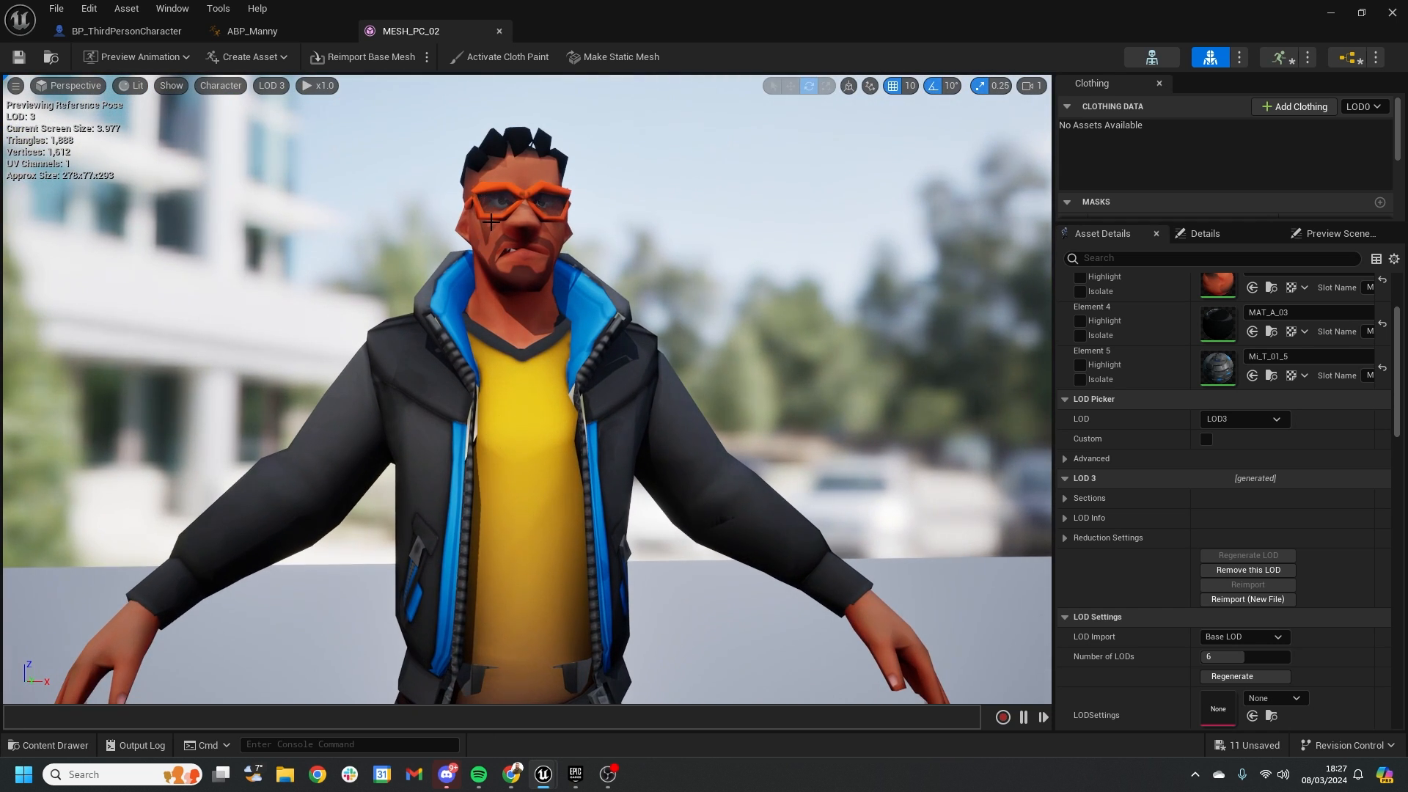
drag(498, 293, 330, 301)
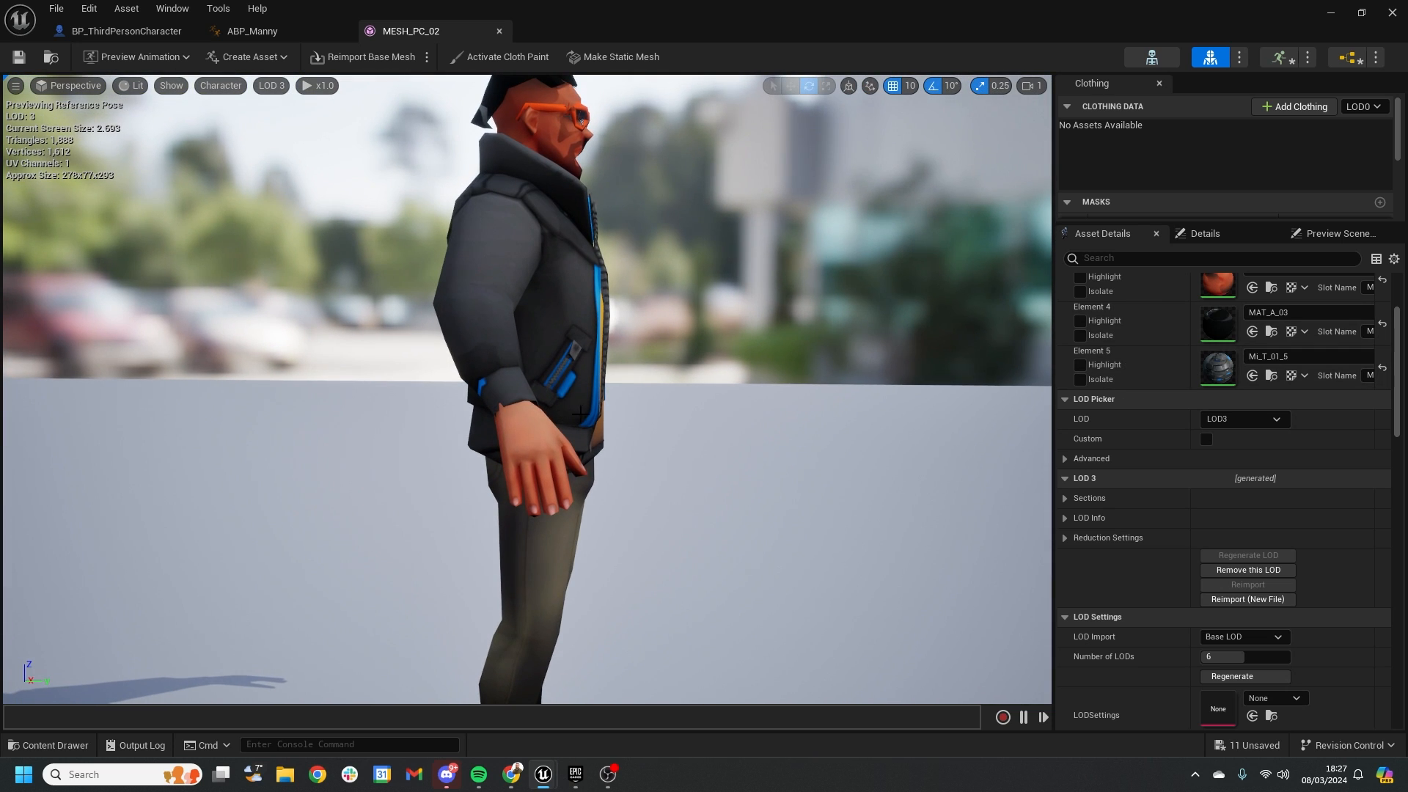
Browse to the SCK_Casual01 Textures folder and filter its contents to show only Texture assets.
click(1272, 376)
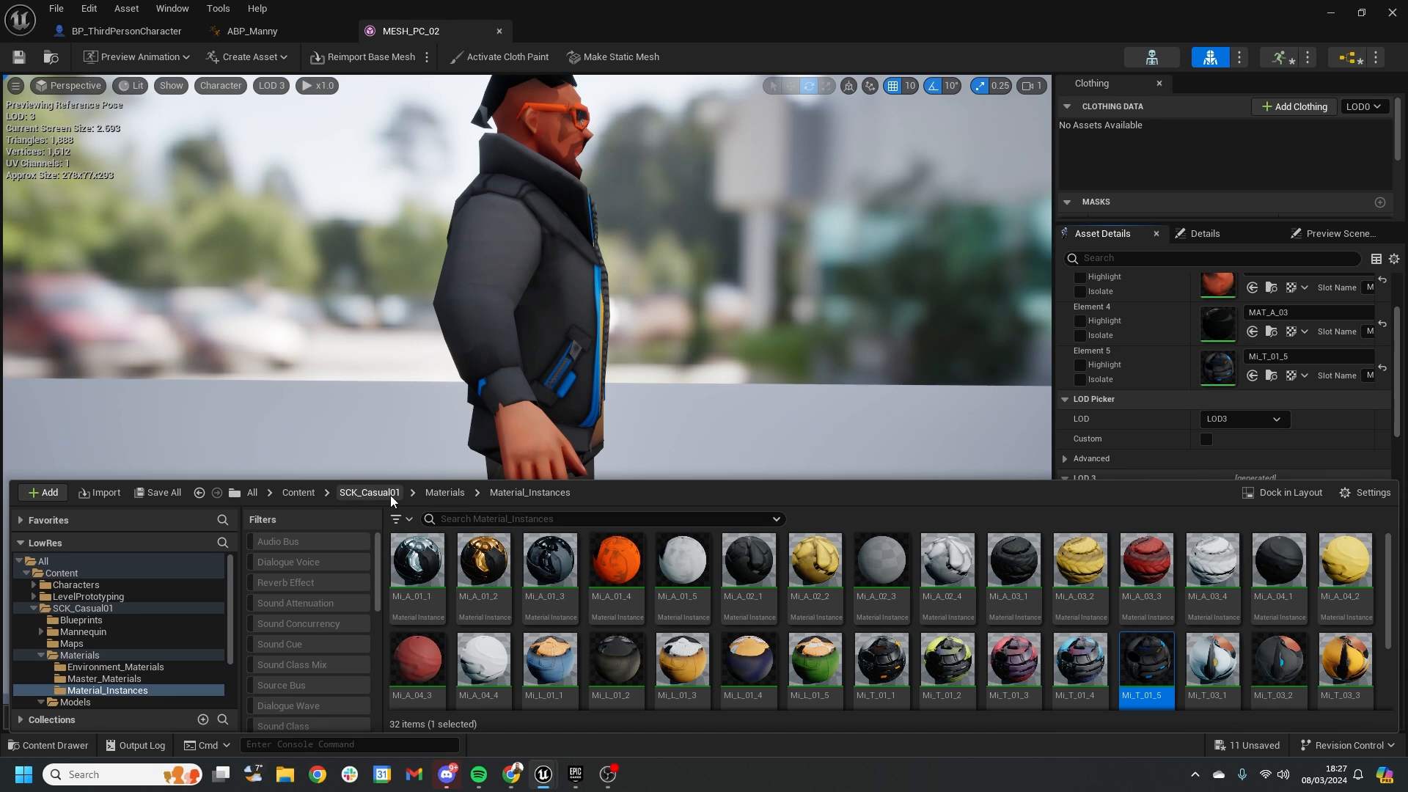
click(444, 492)
click(369, 493)
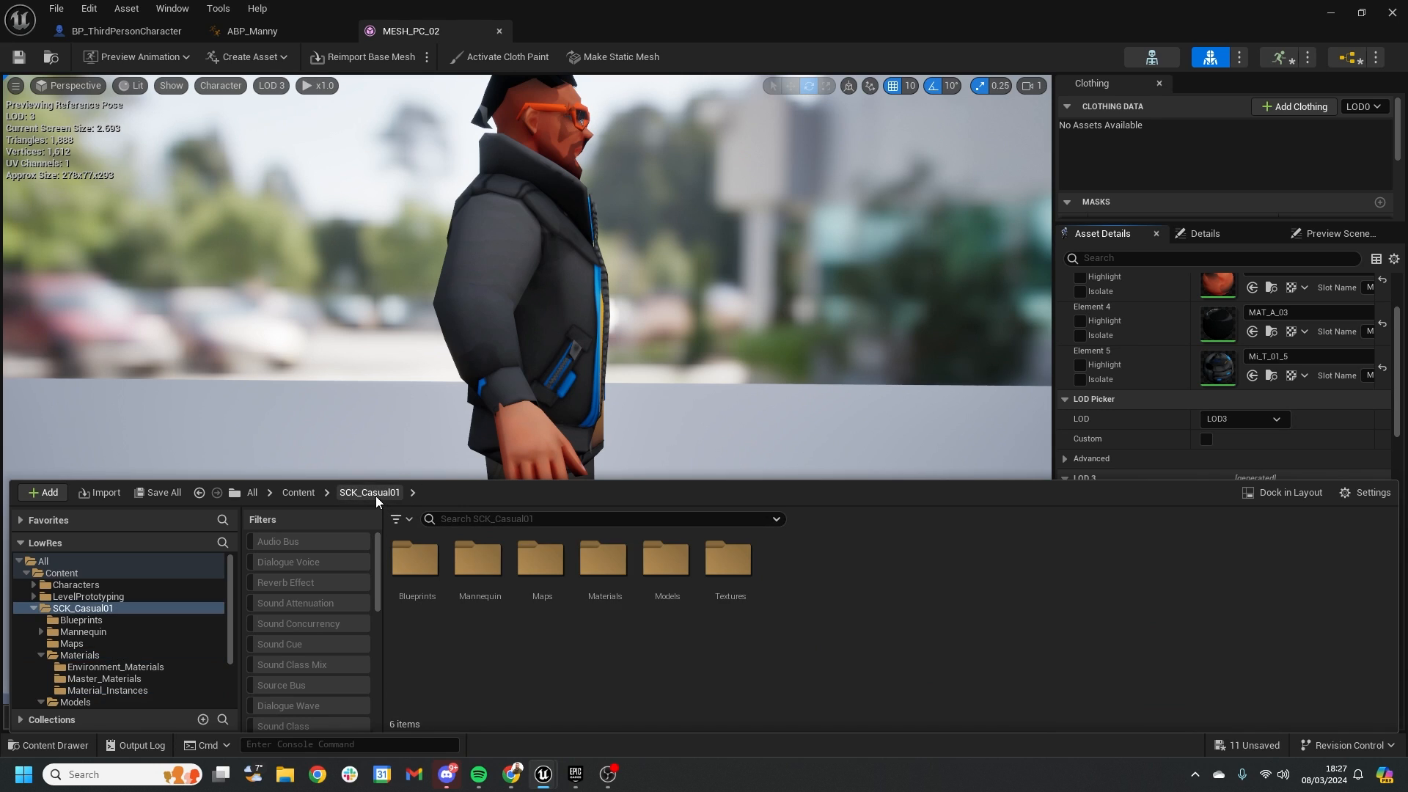
double_click(730, 564)
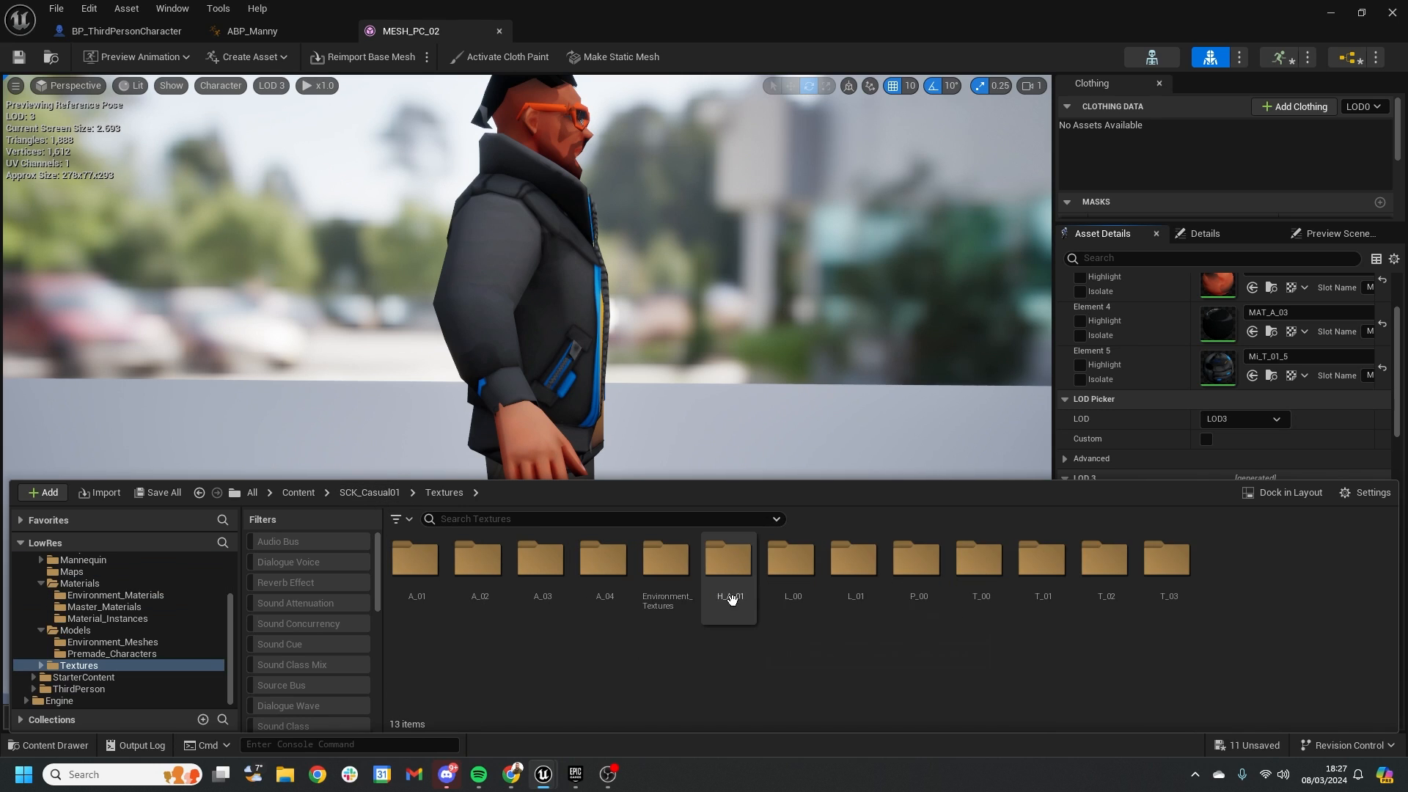
click(397, 519)
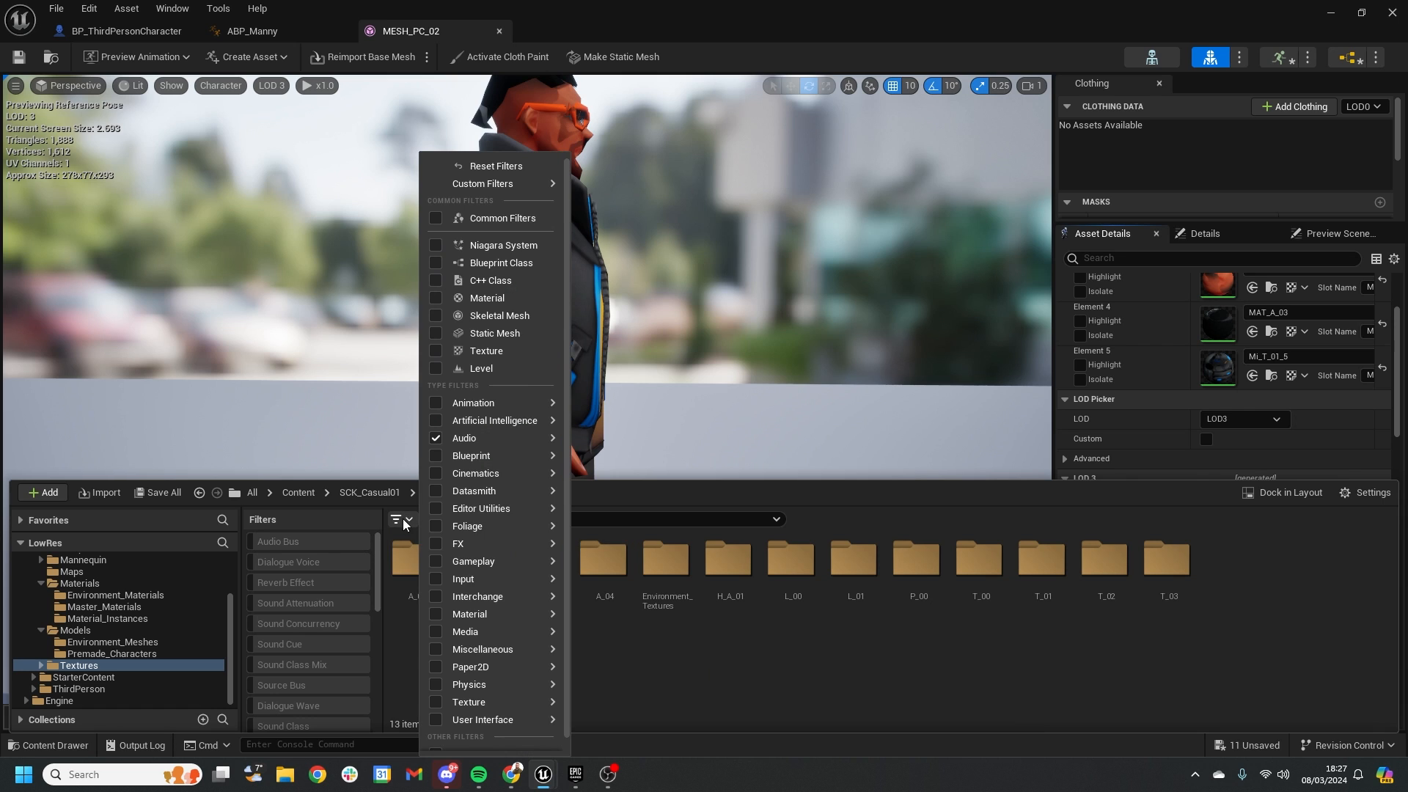
click(437, 350)
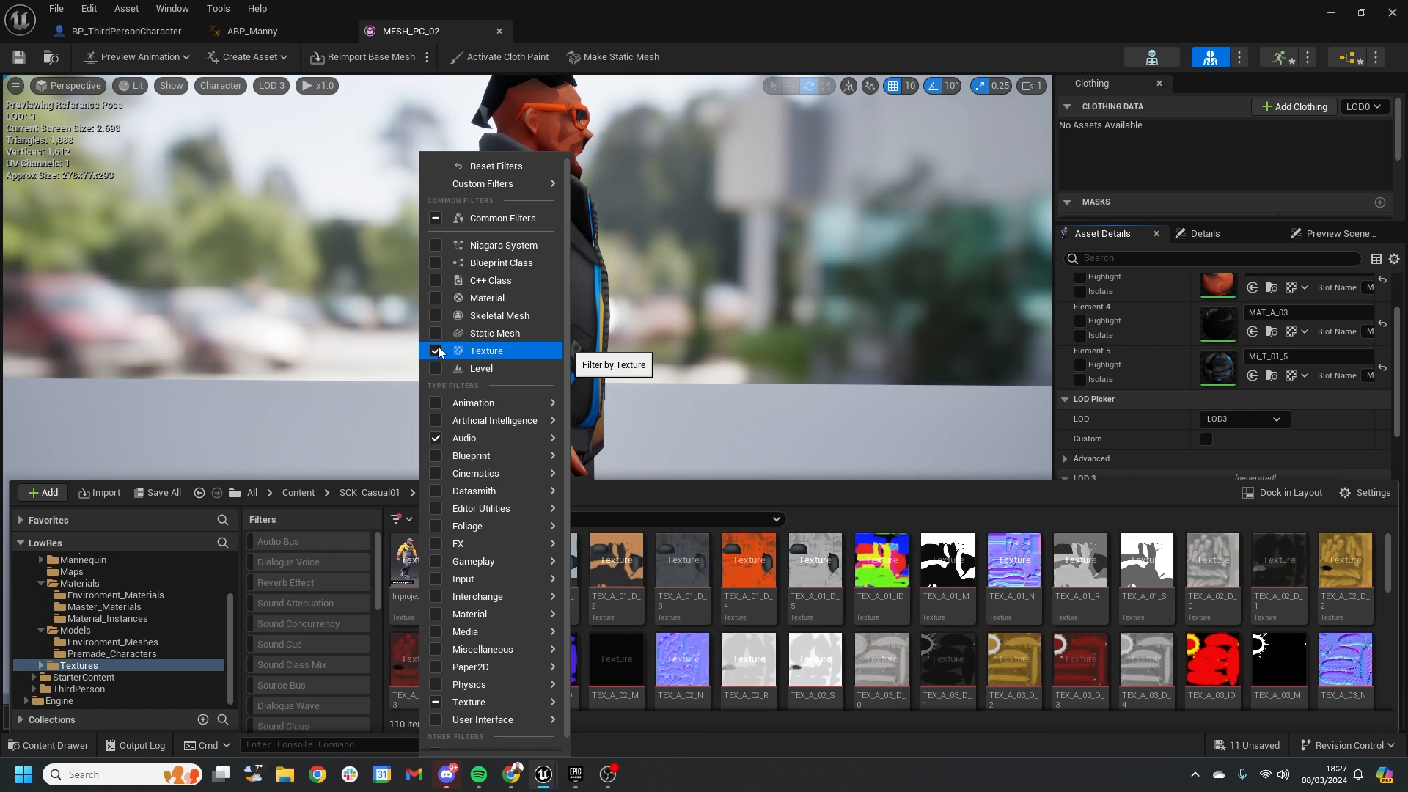
Select all the filtered textures and open them for bulk editing in the Property Matrix.
click(882, 561)
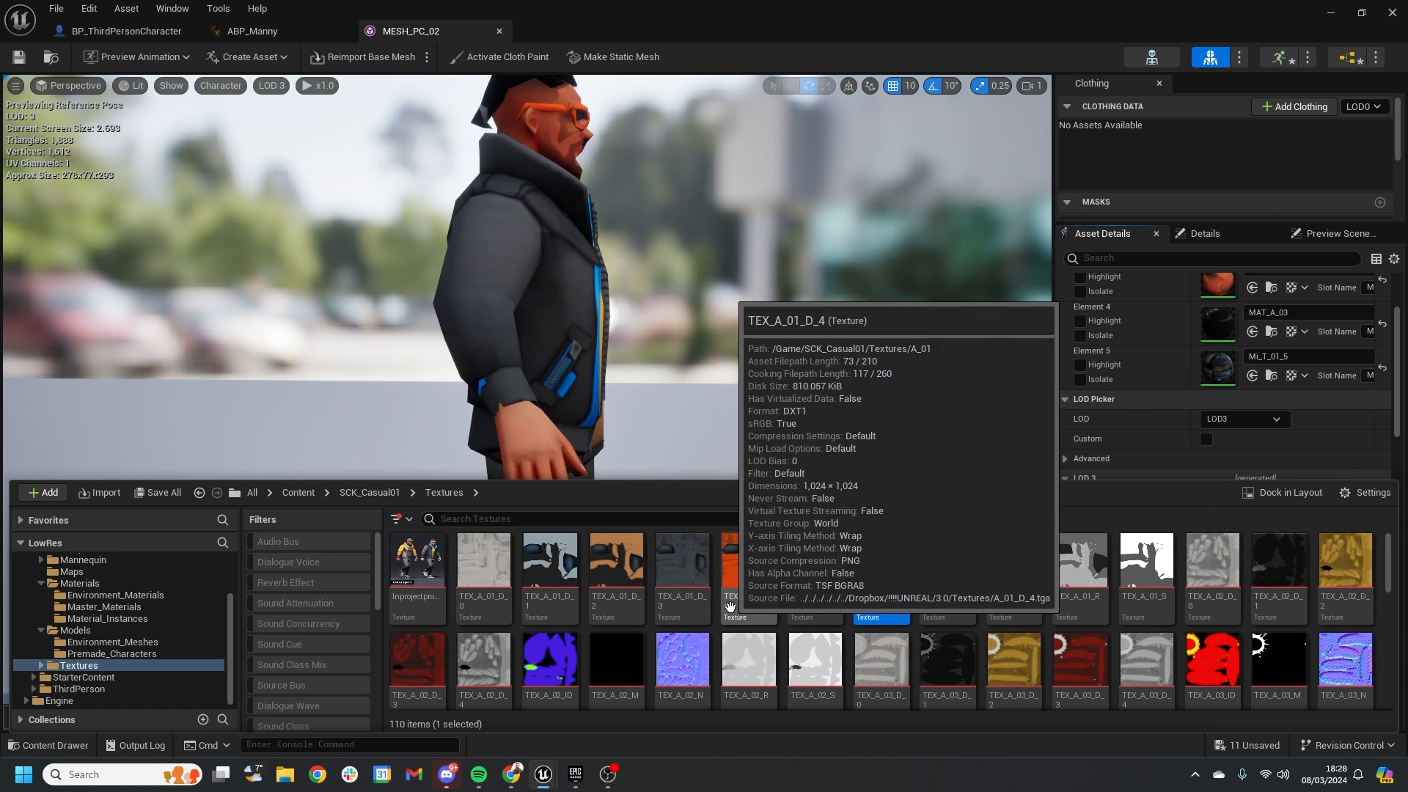
click(491, 579)
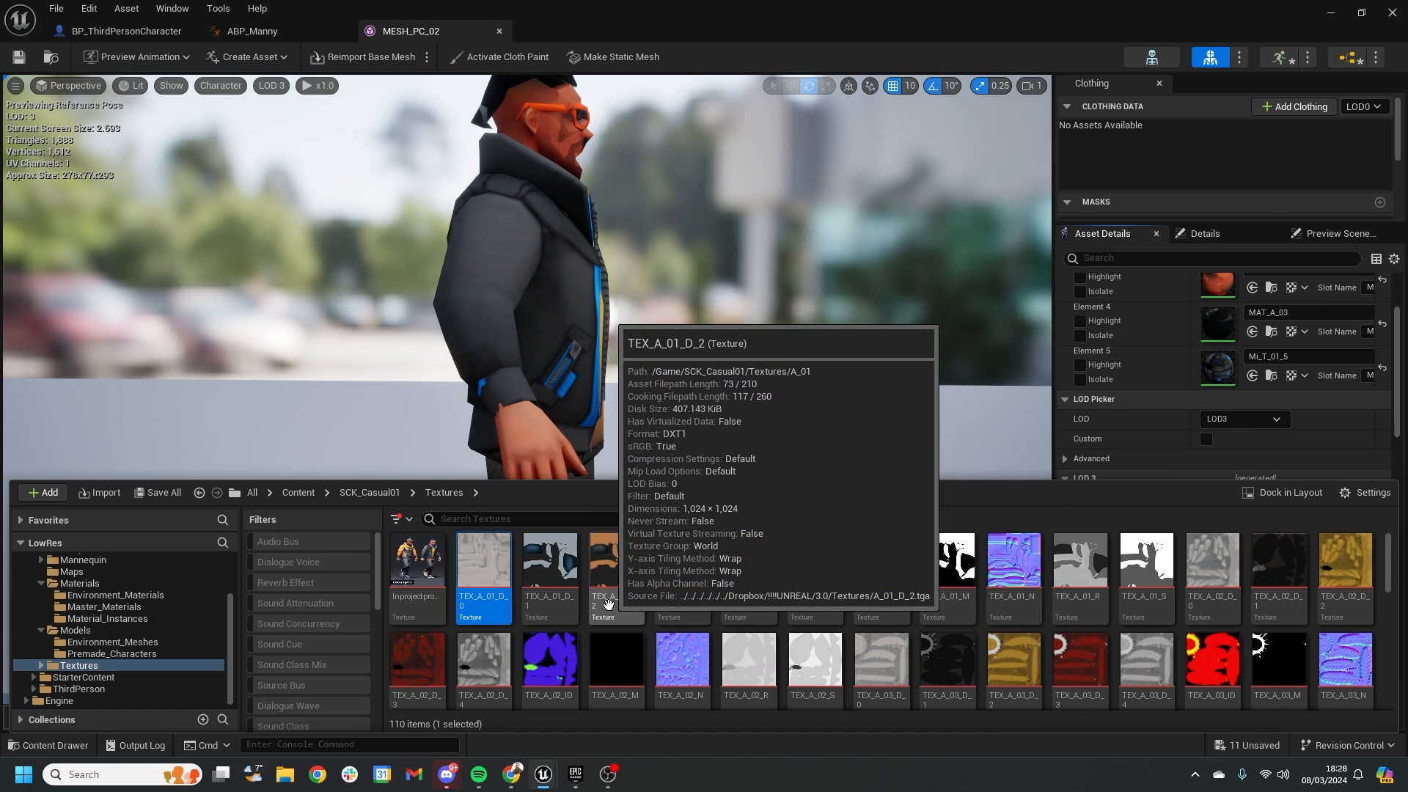
key(ctrl+a)
right_click(431, 566)
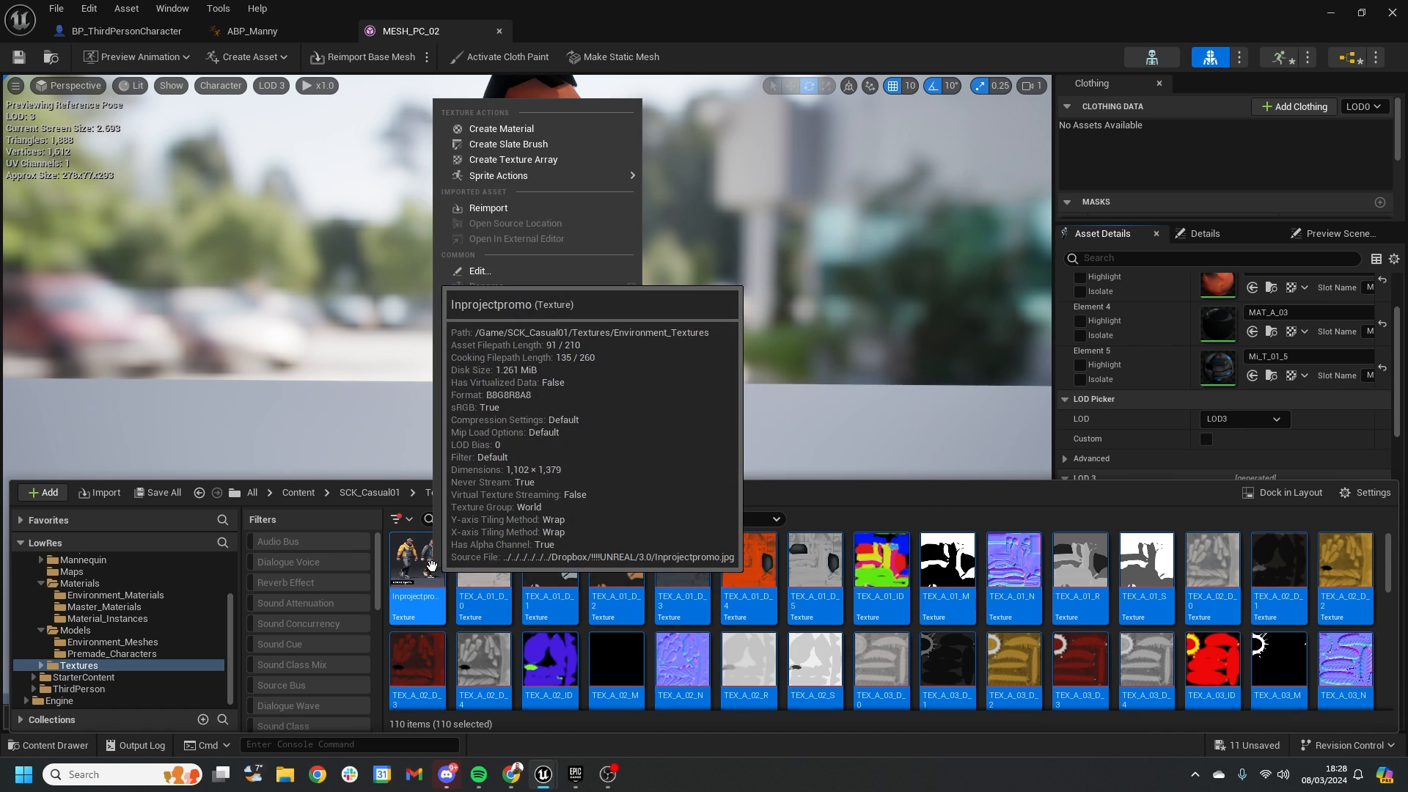
mouse_move(564, 349)
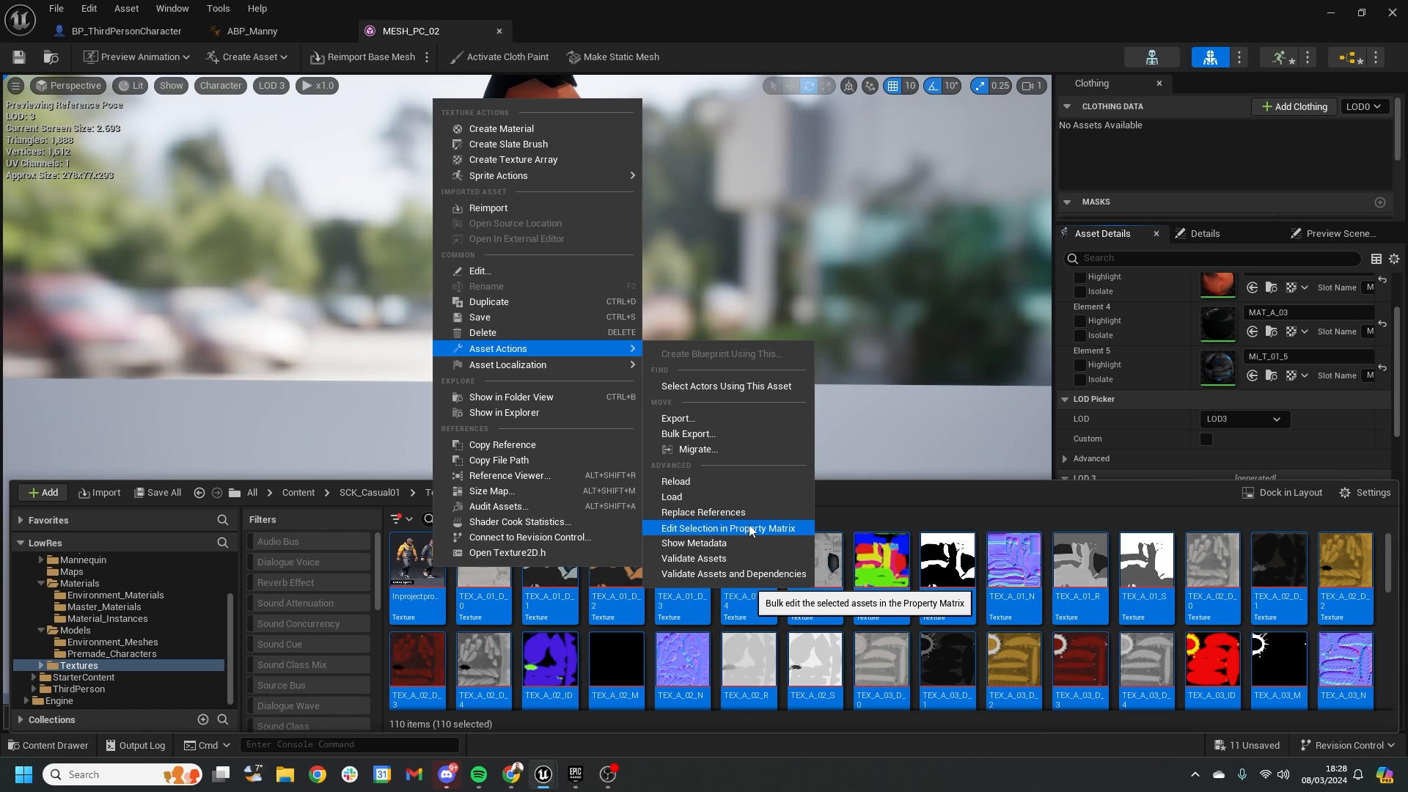
click(728, 527)
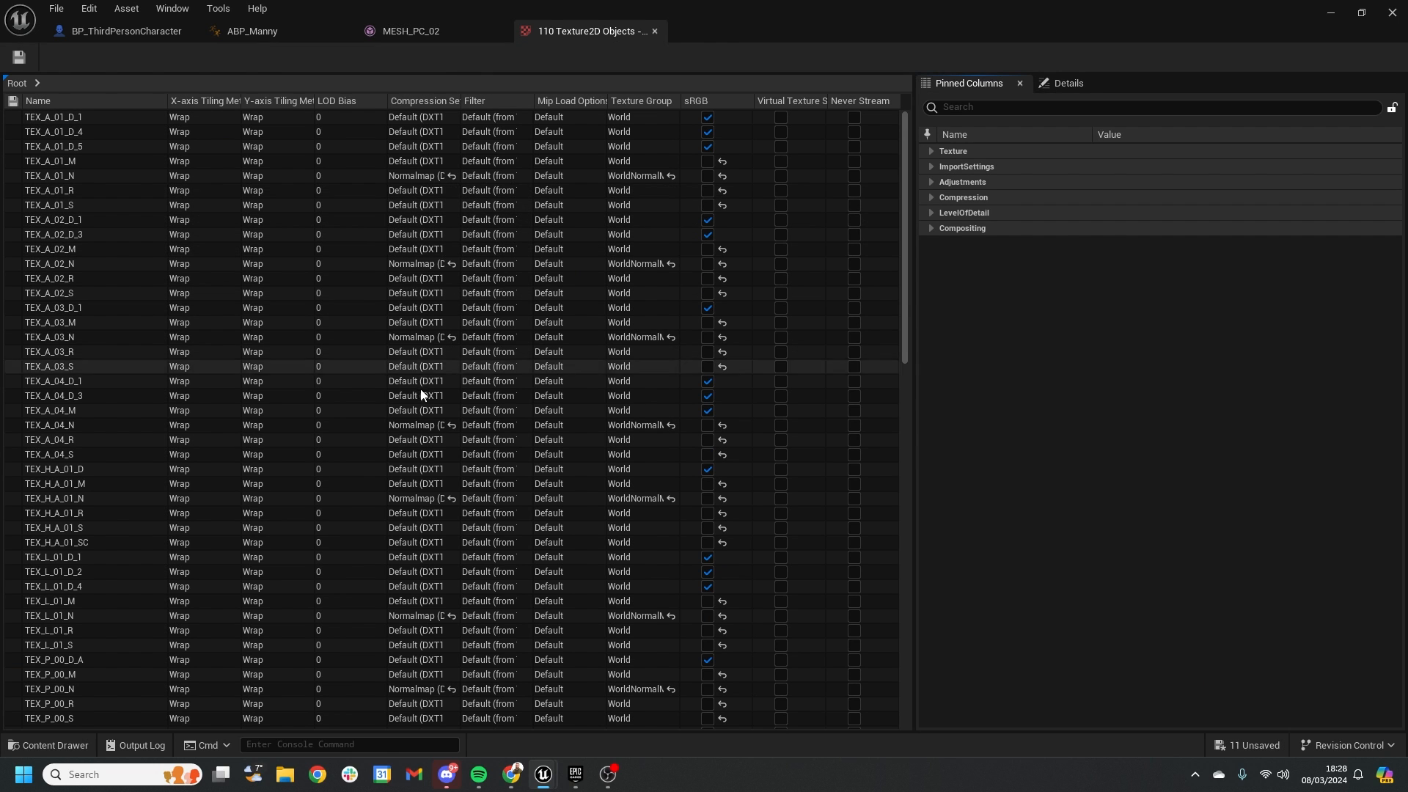
Set the Maximum Texture Size of all selected textures to 256 and save them.
click(967, 107)
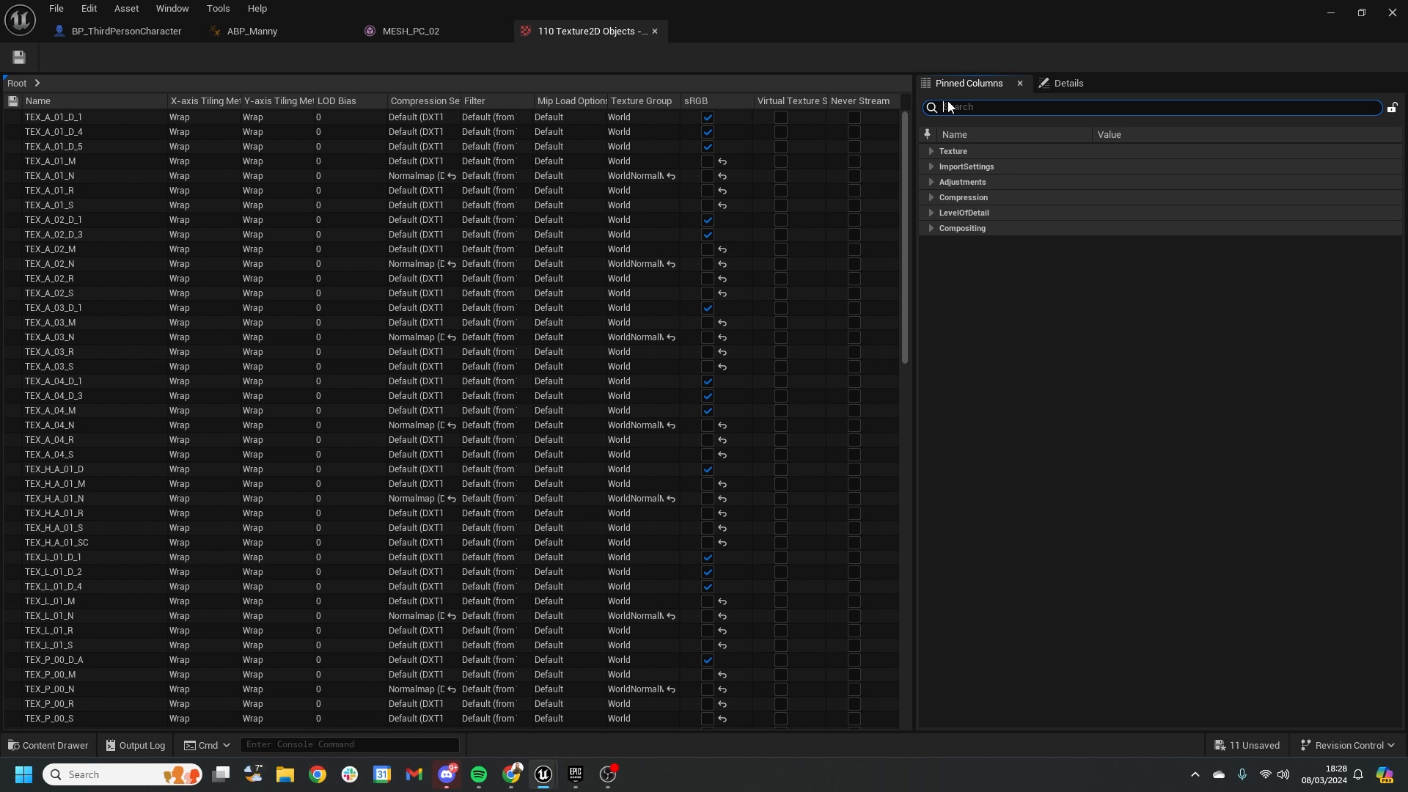
text(max t)
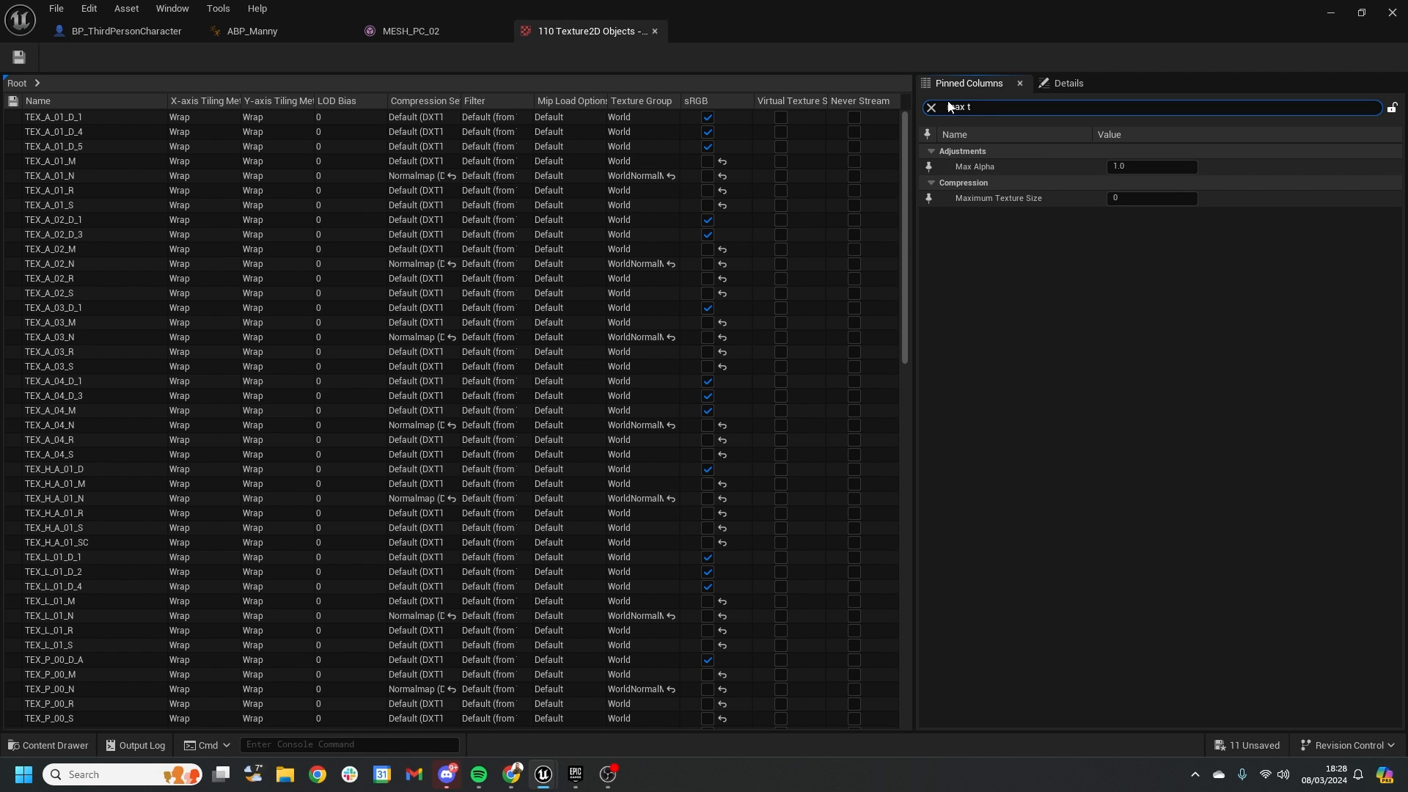
click(1152, 199)
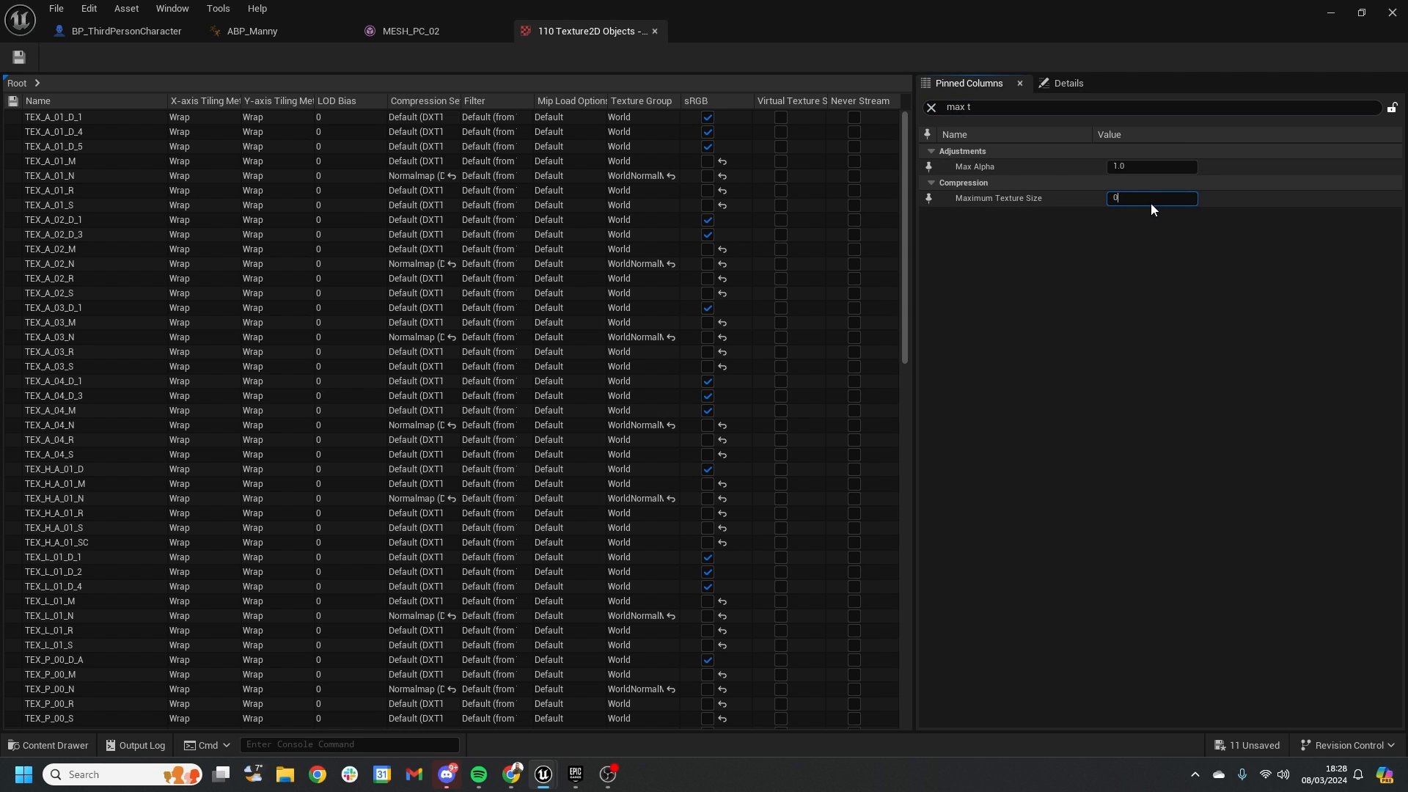
text(256)
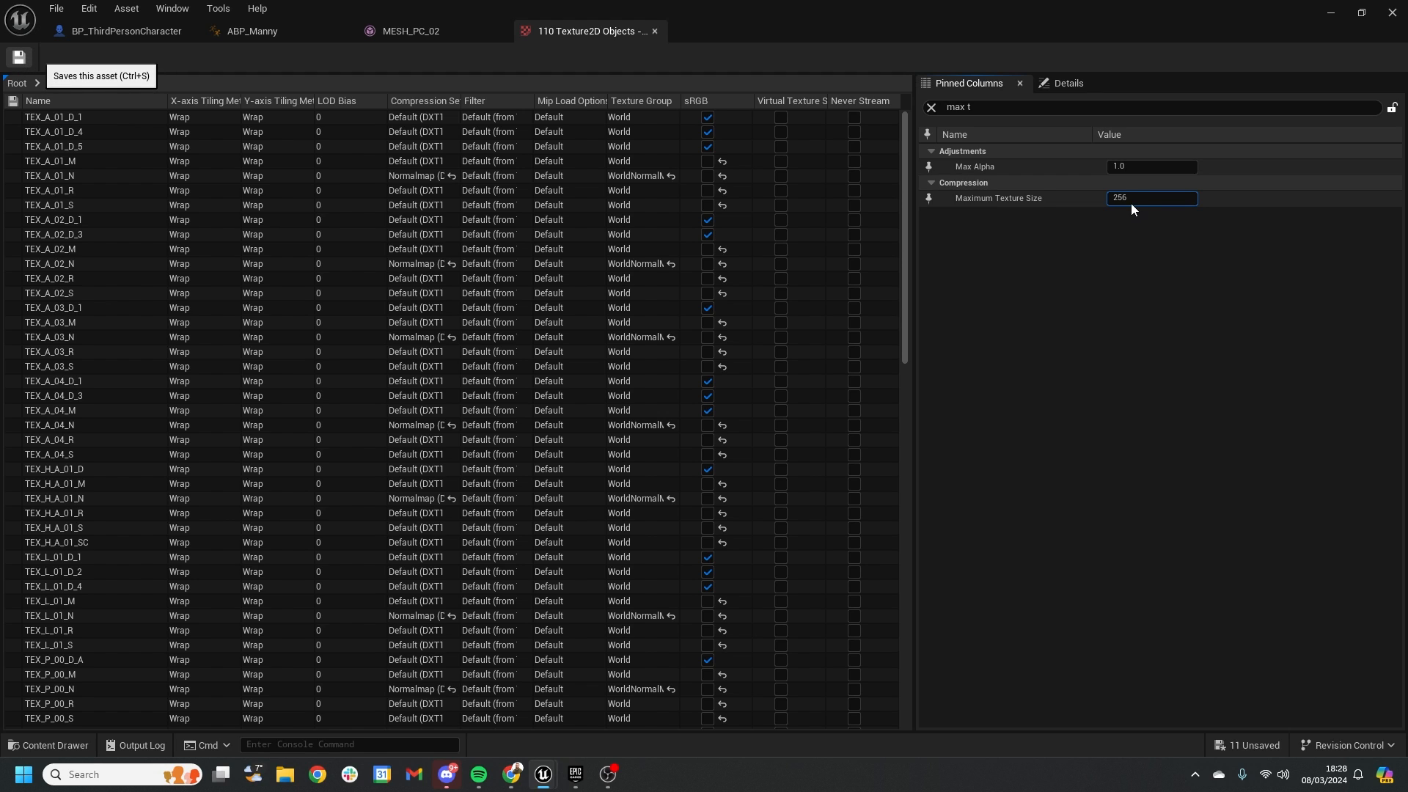
key(ctrl+s)
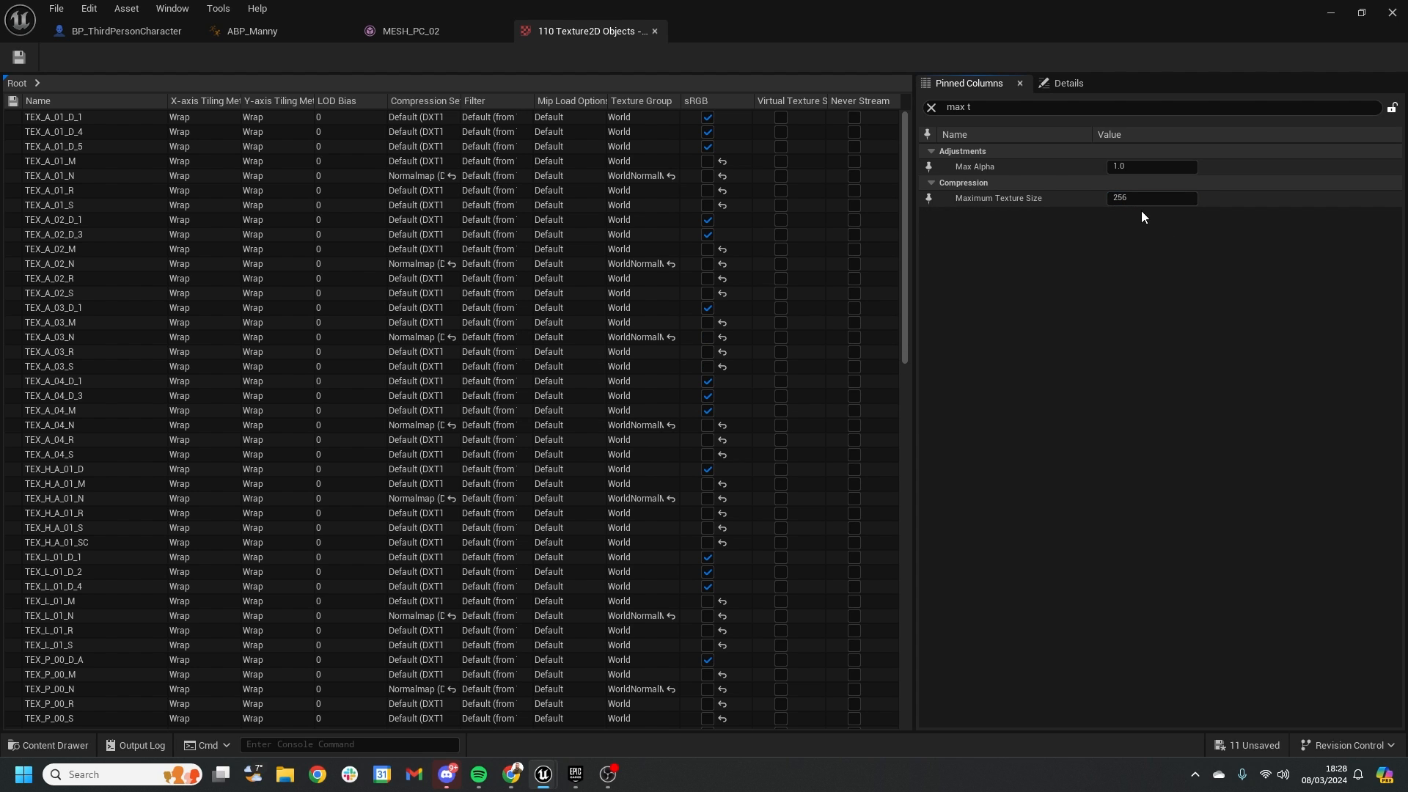
Inspect the reduced texture resolution on the character's clothing and face in MESH_PC_02.
click(380, 39)
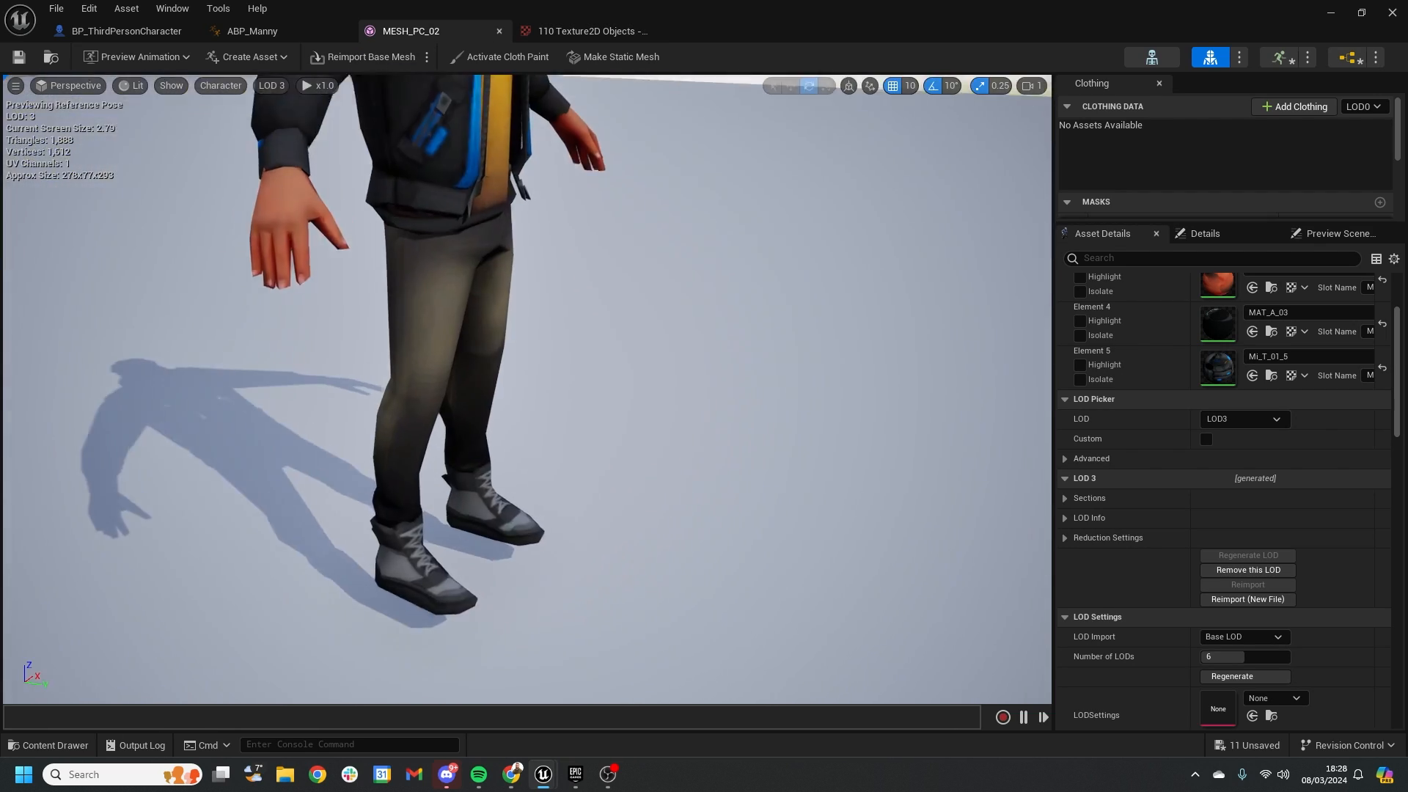
right_drag(591, 345, 536, 260)
right_drag(598, 362, 488, 360)
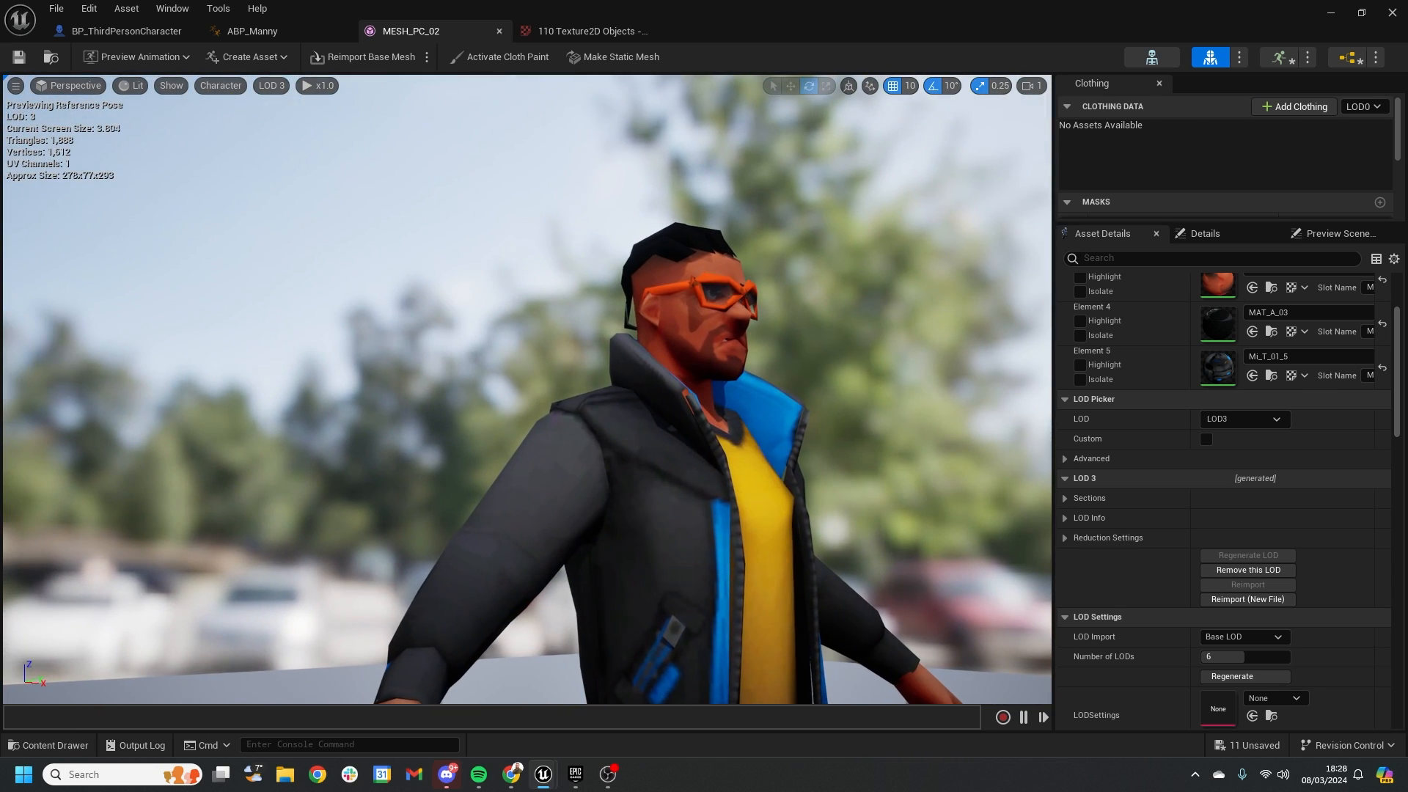
Set the Texture Group of all the textures in the Property Matrix to 2D Pixels (unfiltered) and save them.
click(588, 33)
click(963, 112)
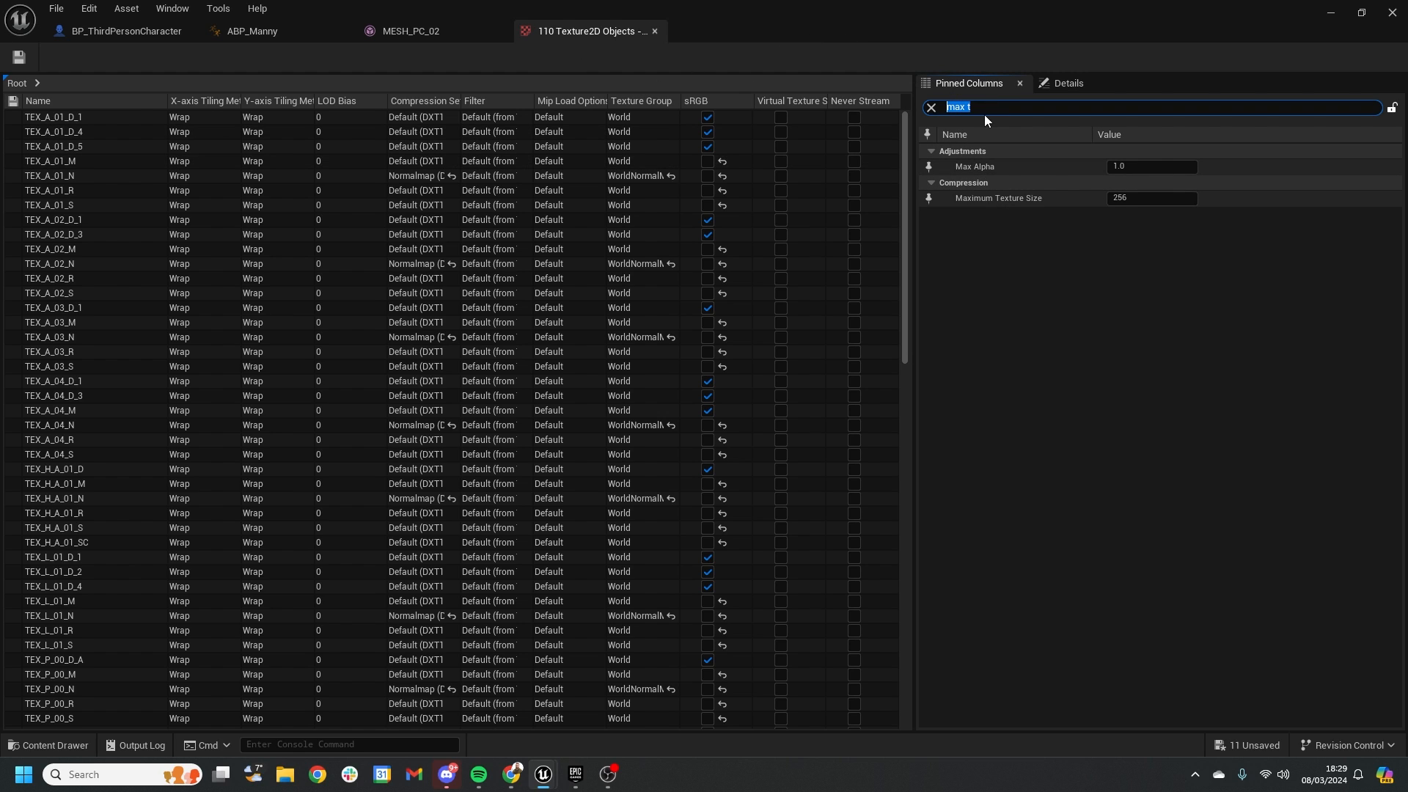
key(BackSpace)
click(932, 152)
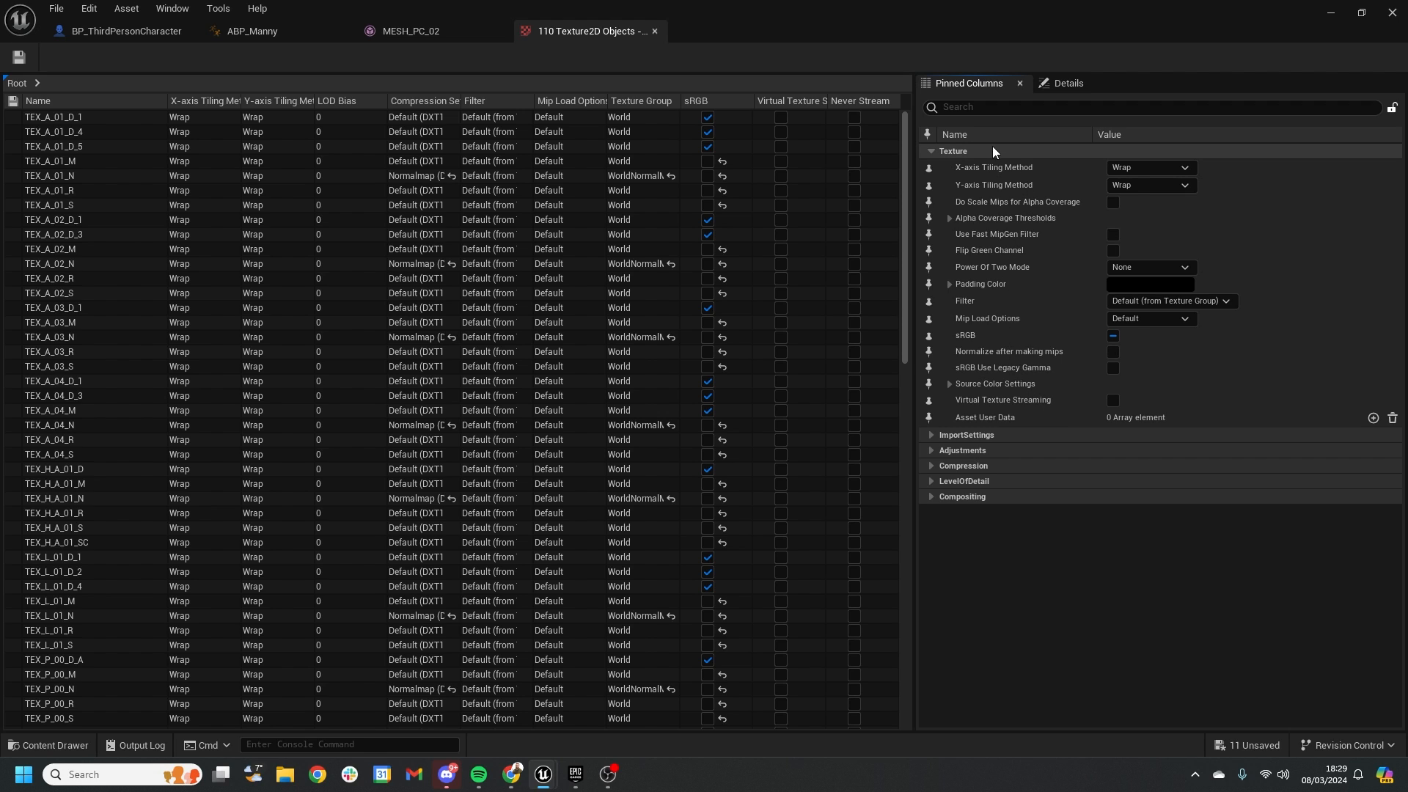
click(970, 110)
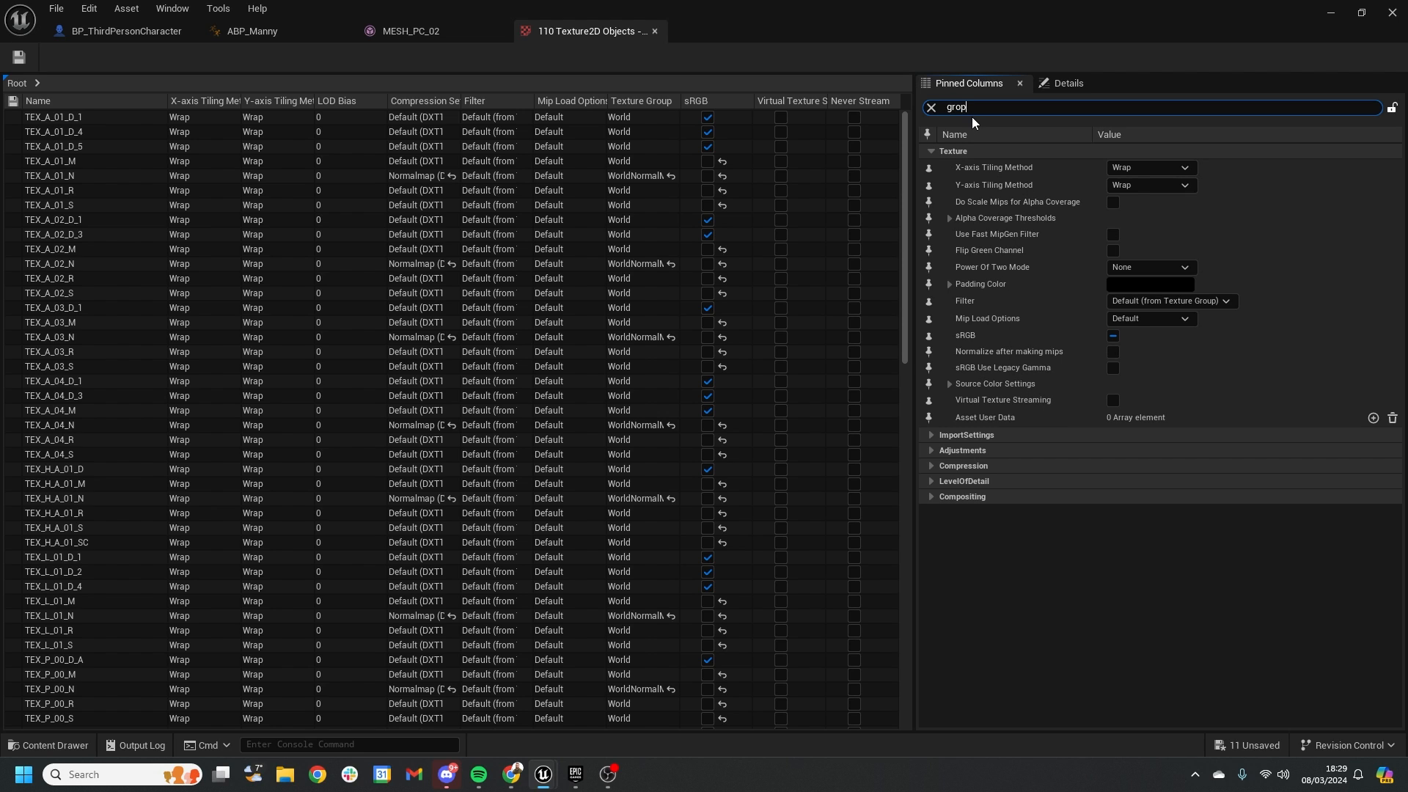
text(grop)
key(BackSpace)
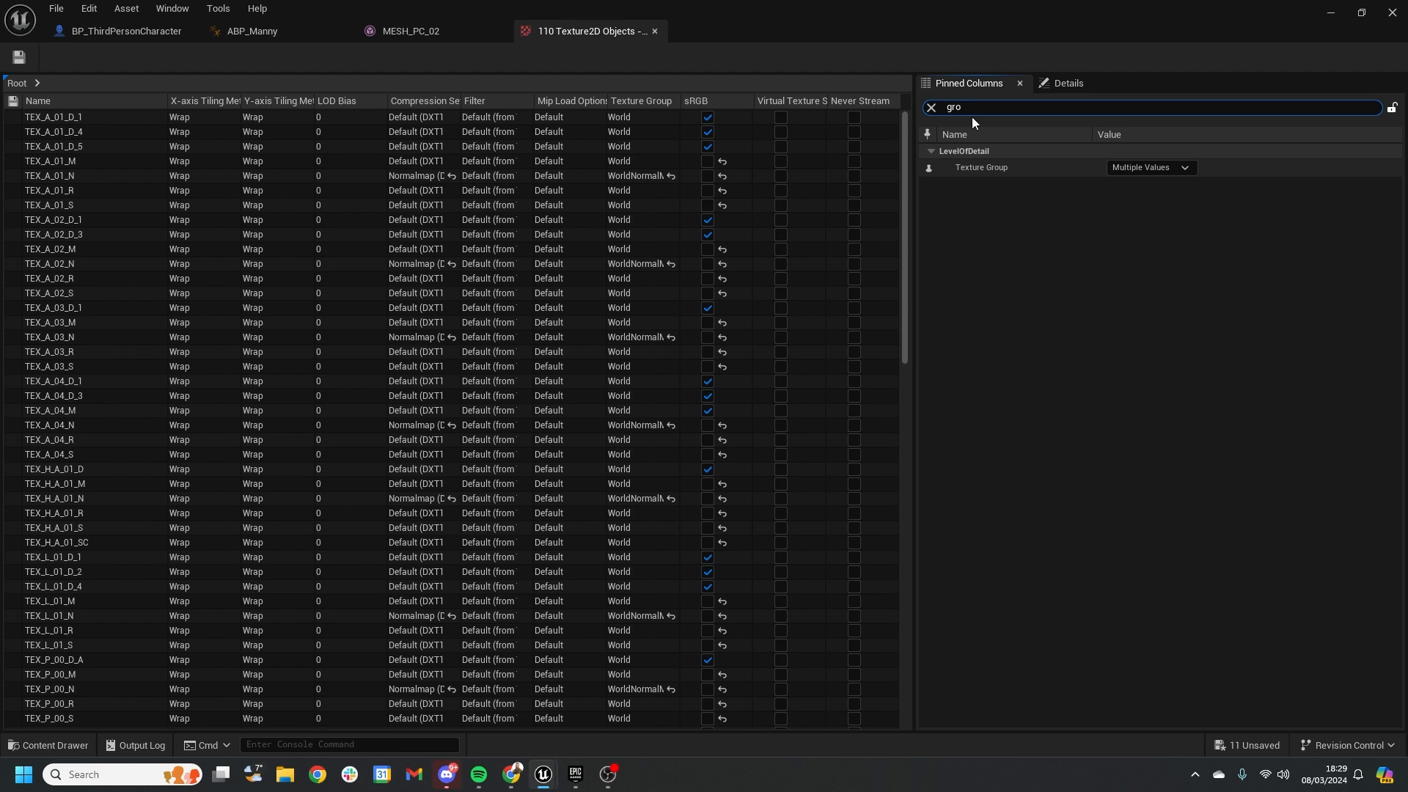
click(1137, 168)
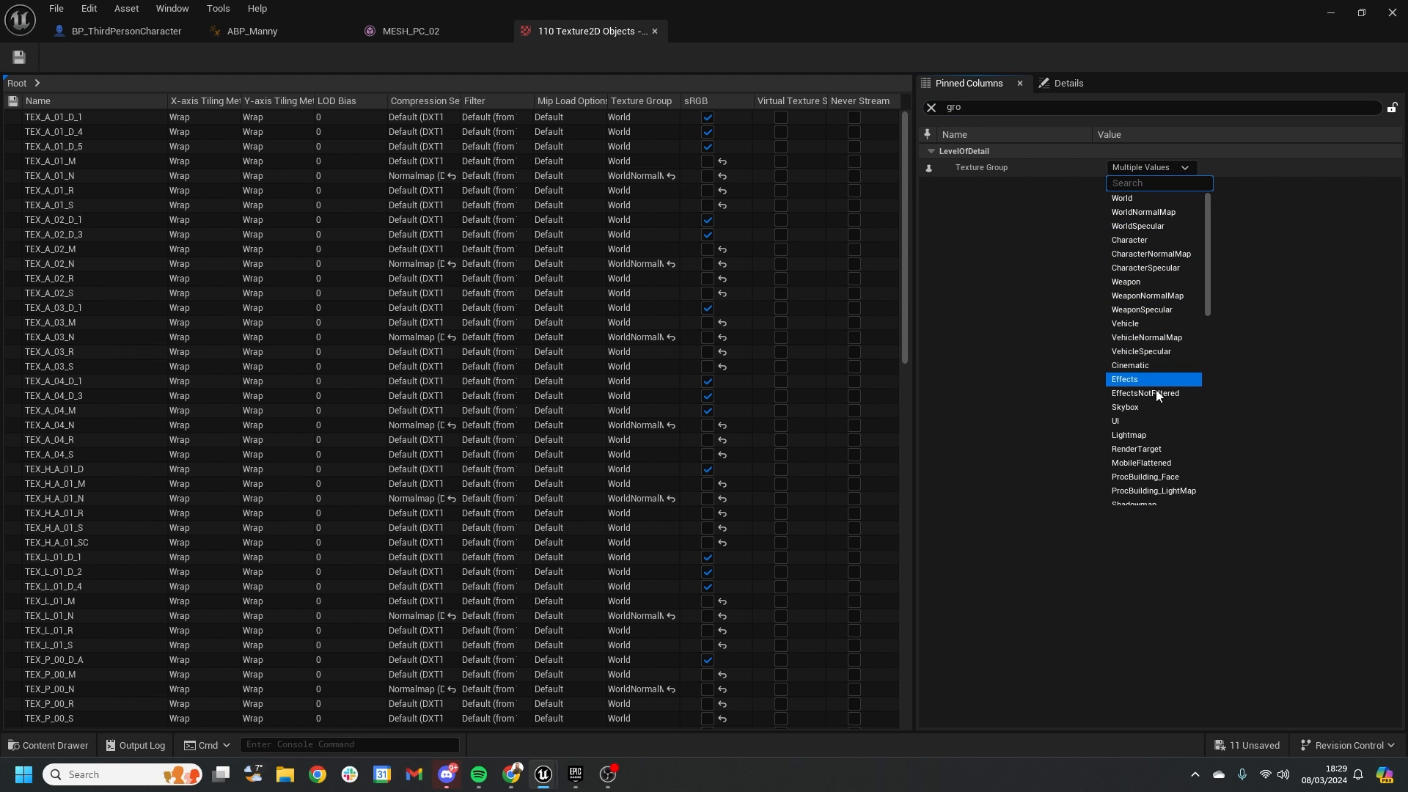
scroll(1155, 437, down, 4)
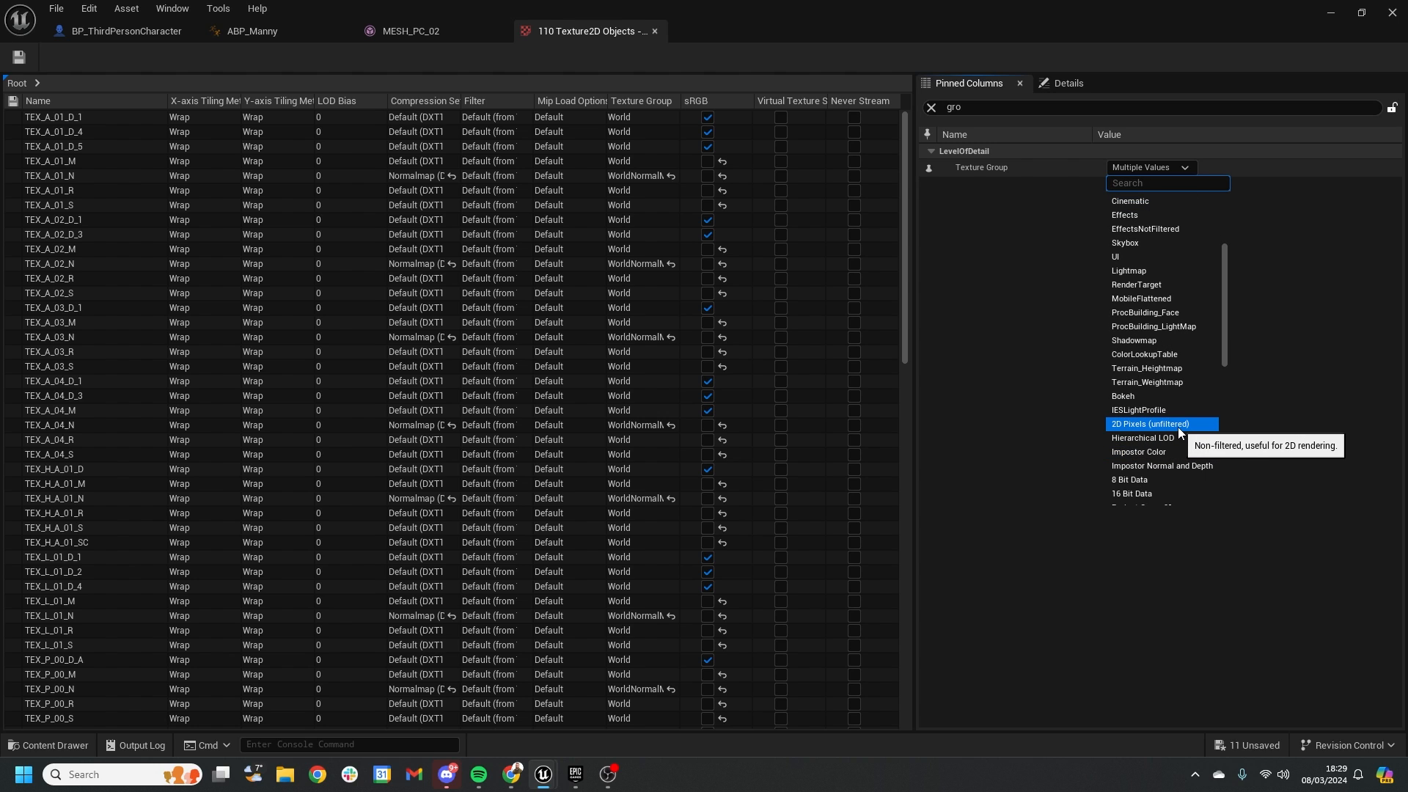
click(1177, 427)
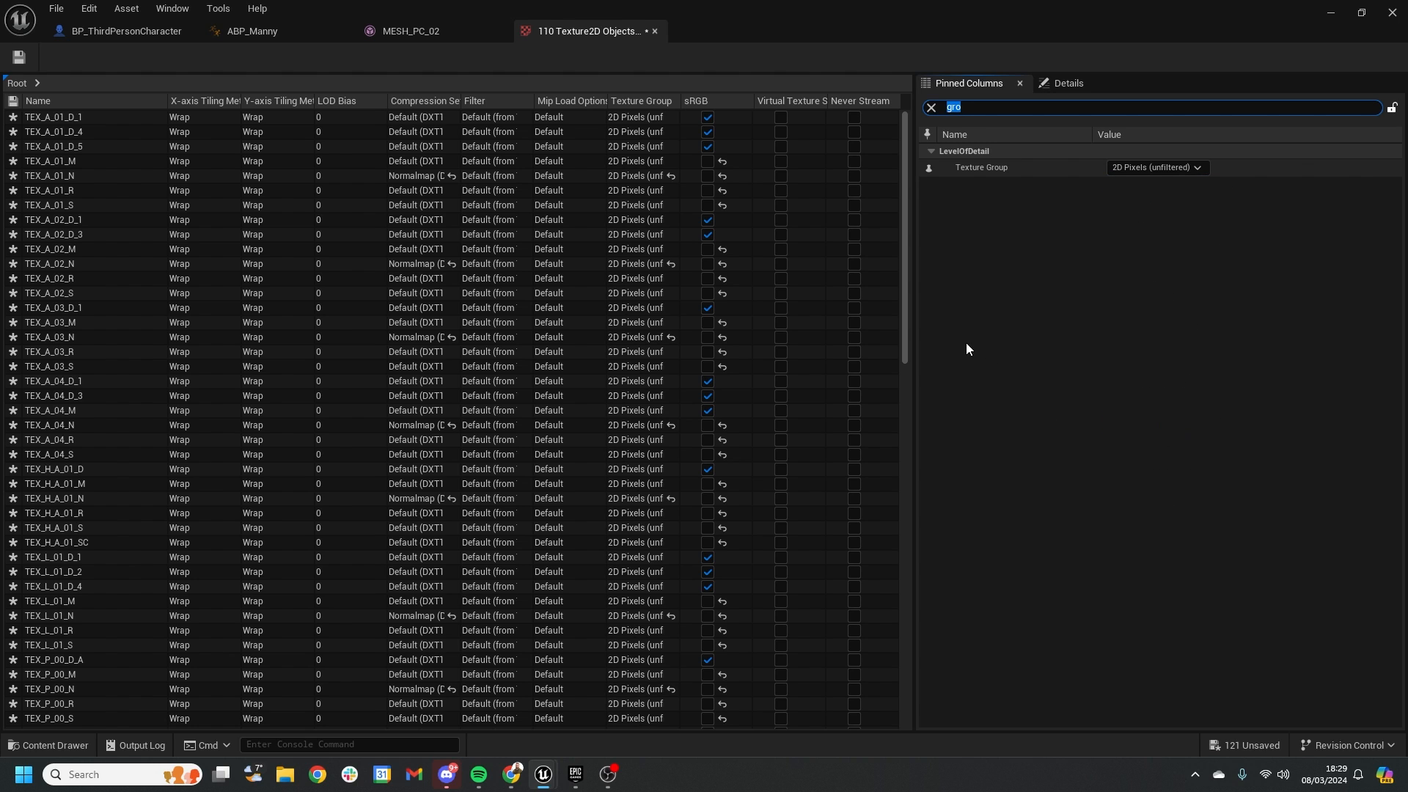
click(19, 59)
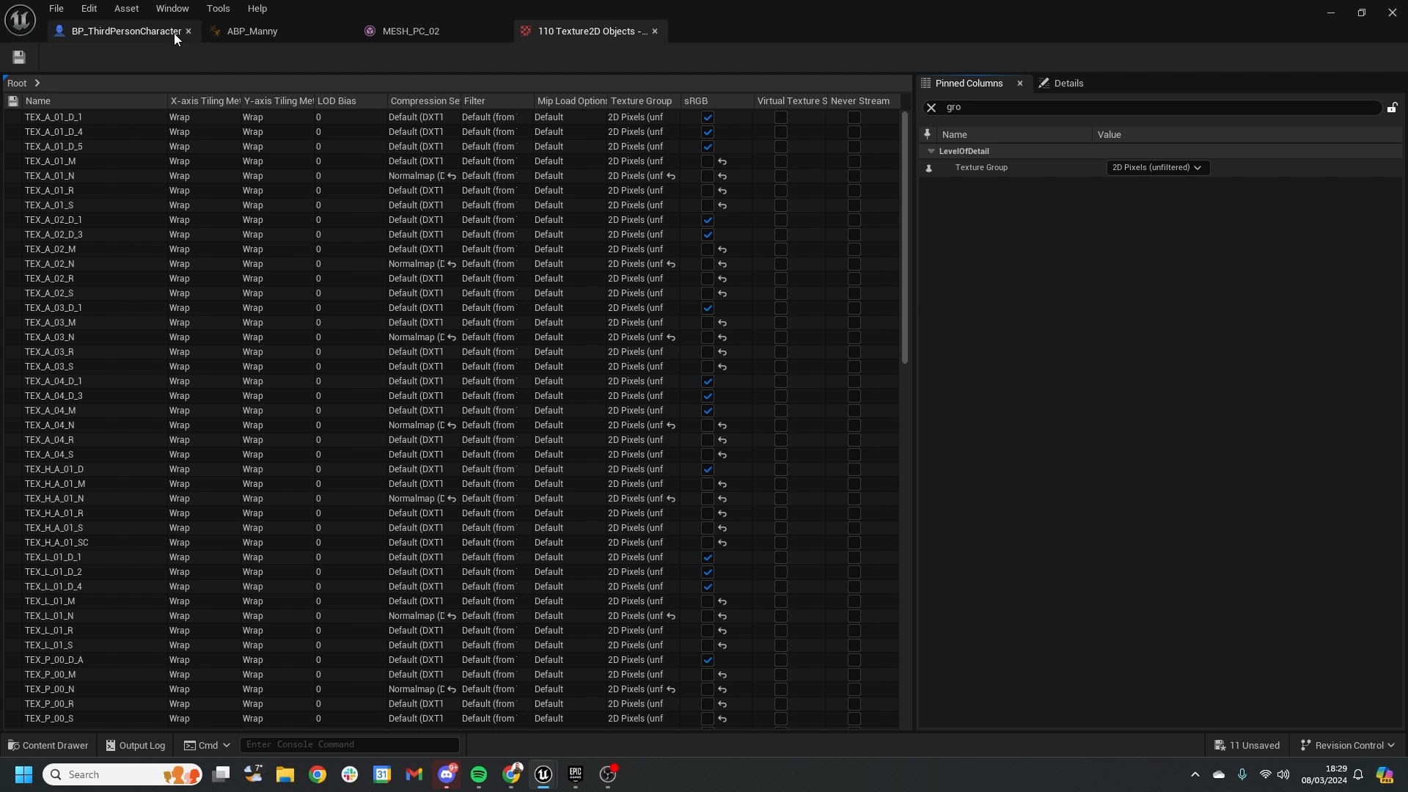
Inspect the unfiltered textures on the character's jacket, back and shoes in MESH_PC_02, and save the mesh.
click(409, 32)
right_drag(667, 361, 692, 484)
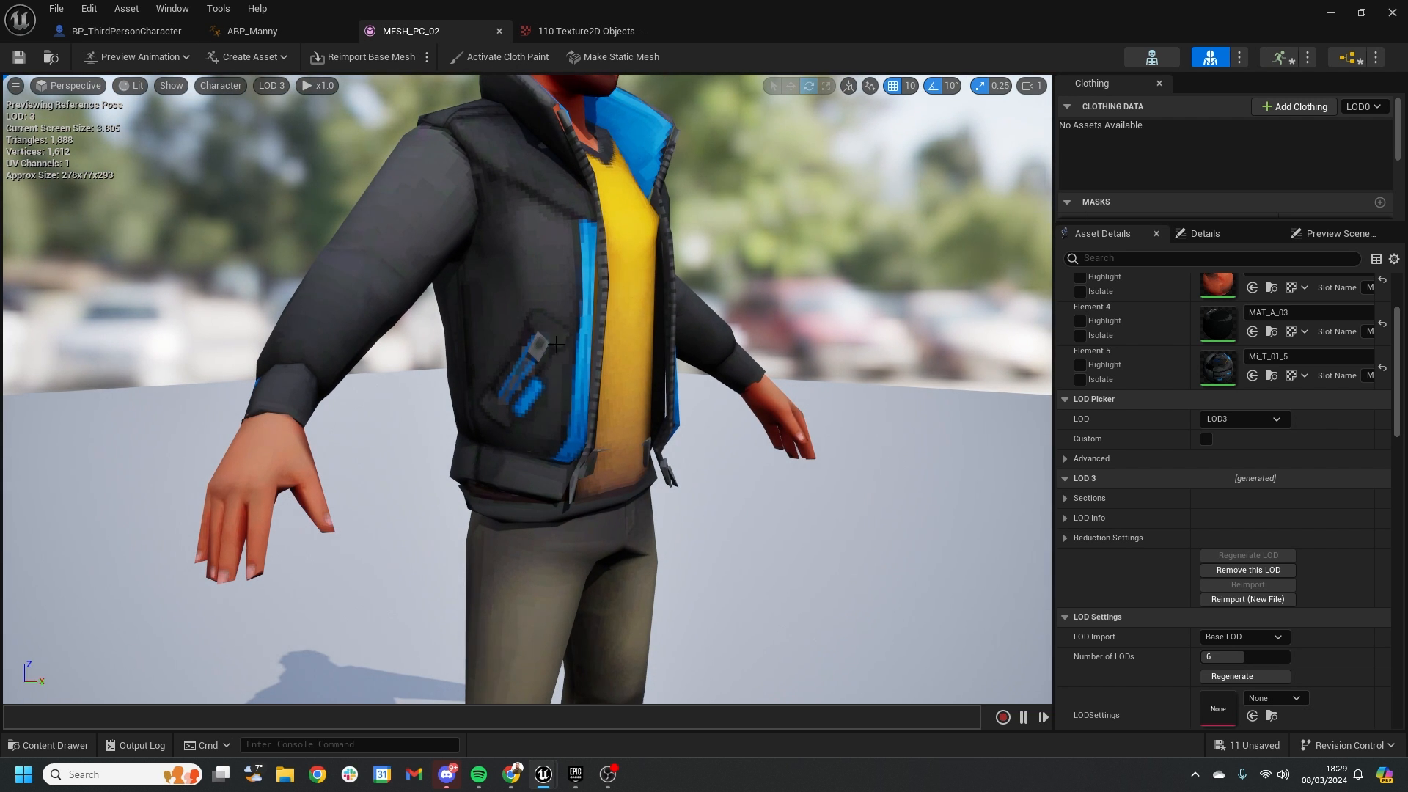
drag(652, 288, 488, 413)
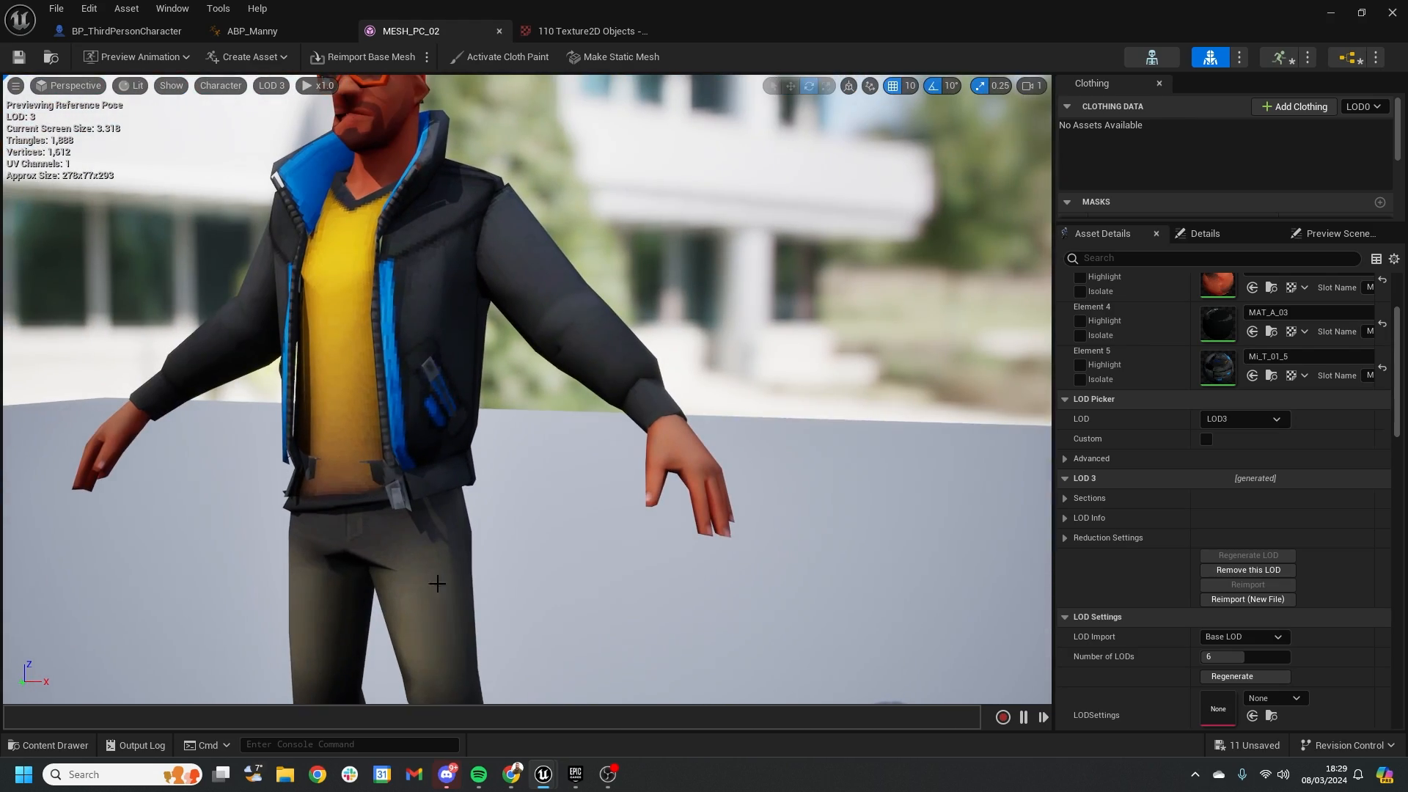
drag(437, 583, 493, 579)
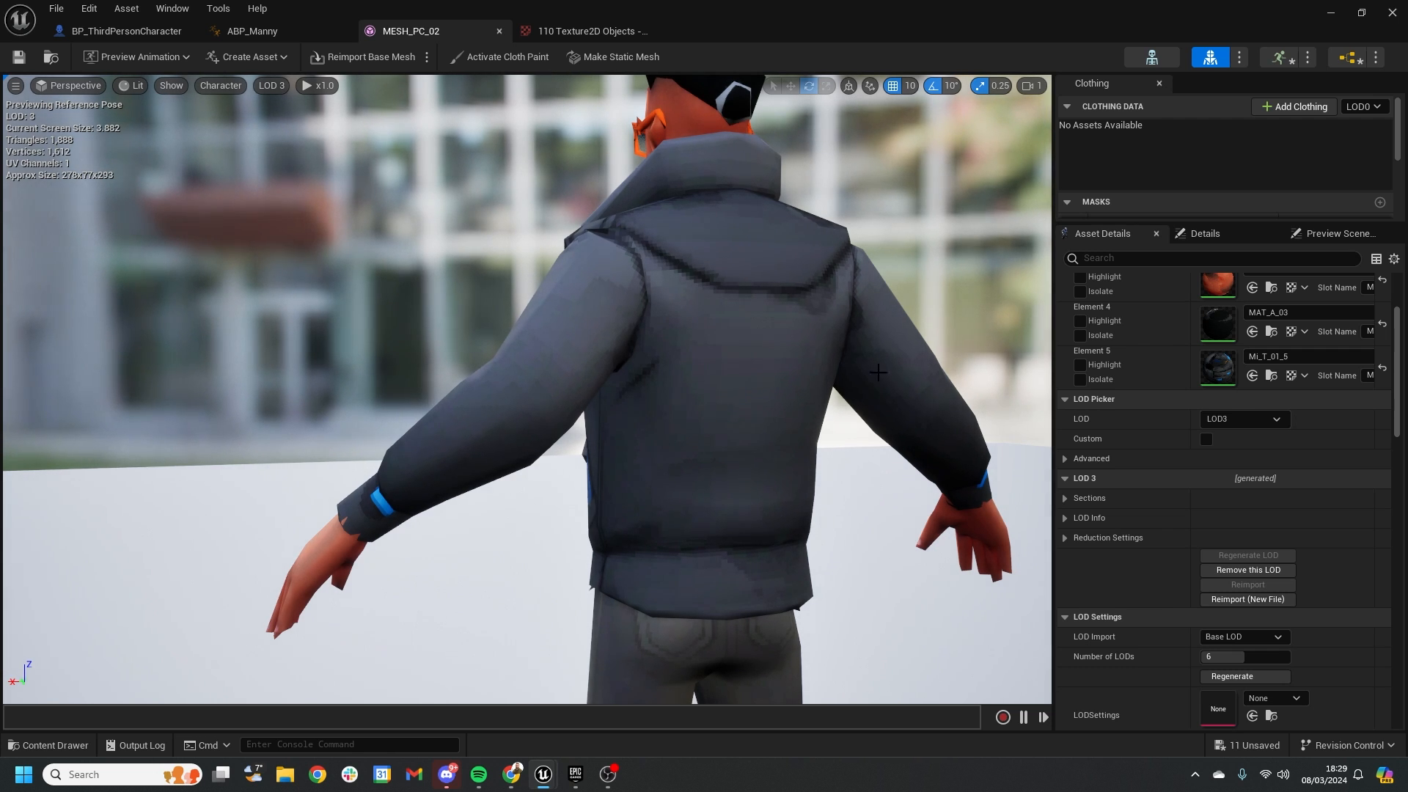
drag(868, 360, 873, 426)
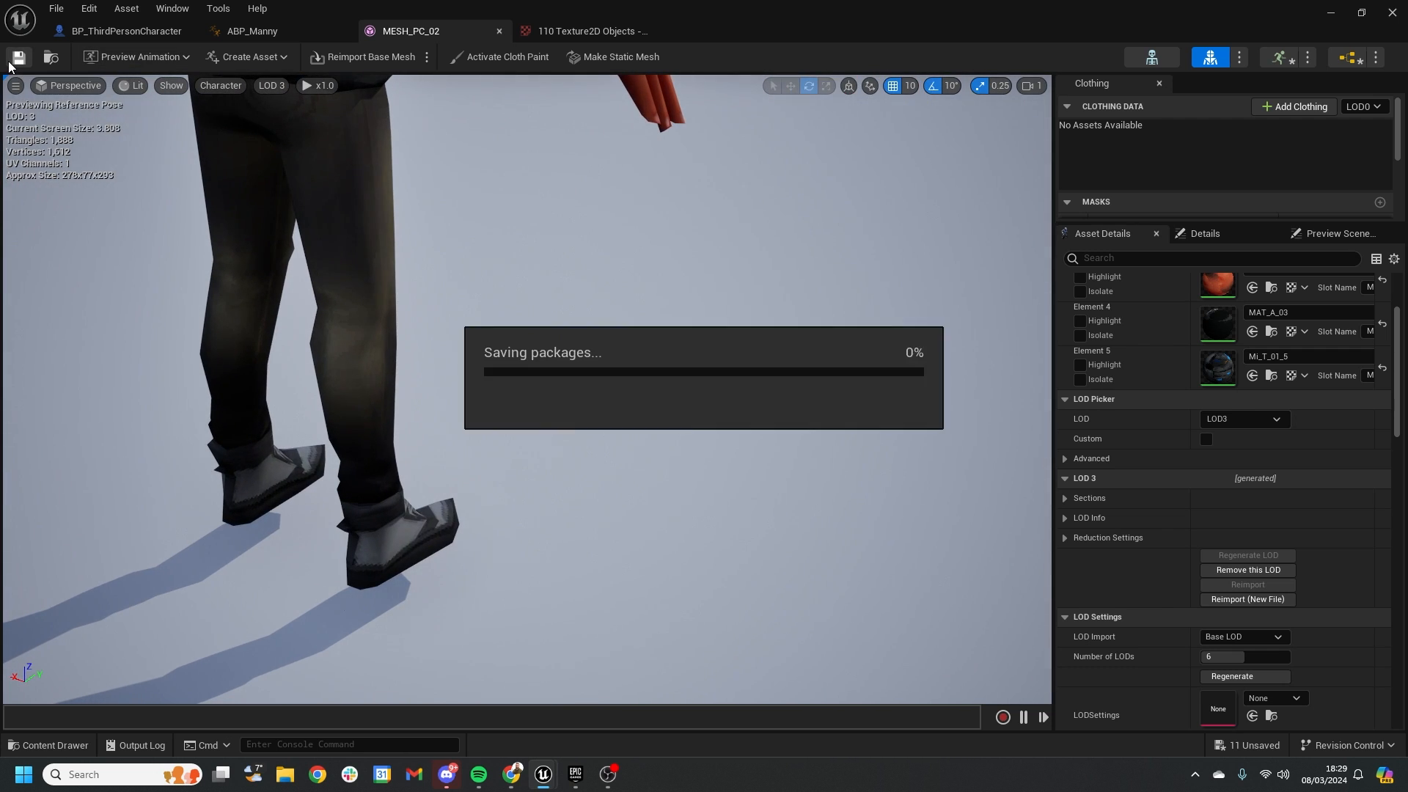
Return to ThirdPersonMap and play the level, running, turning and jumping with the character to check its retro look, and stop playing.
click(253, 31)
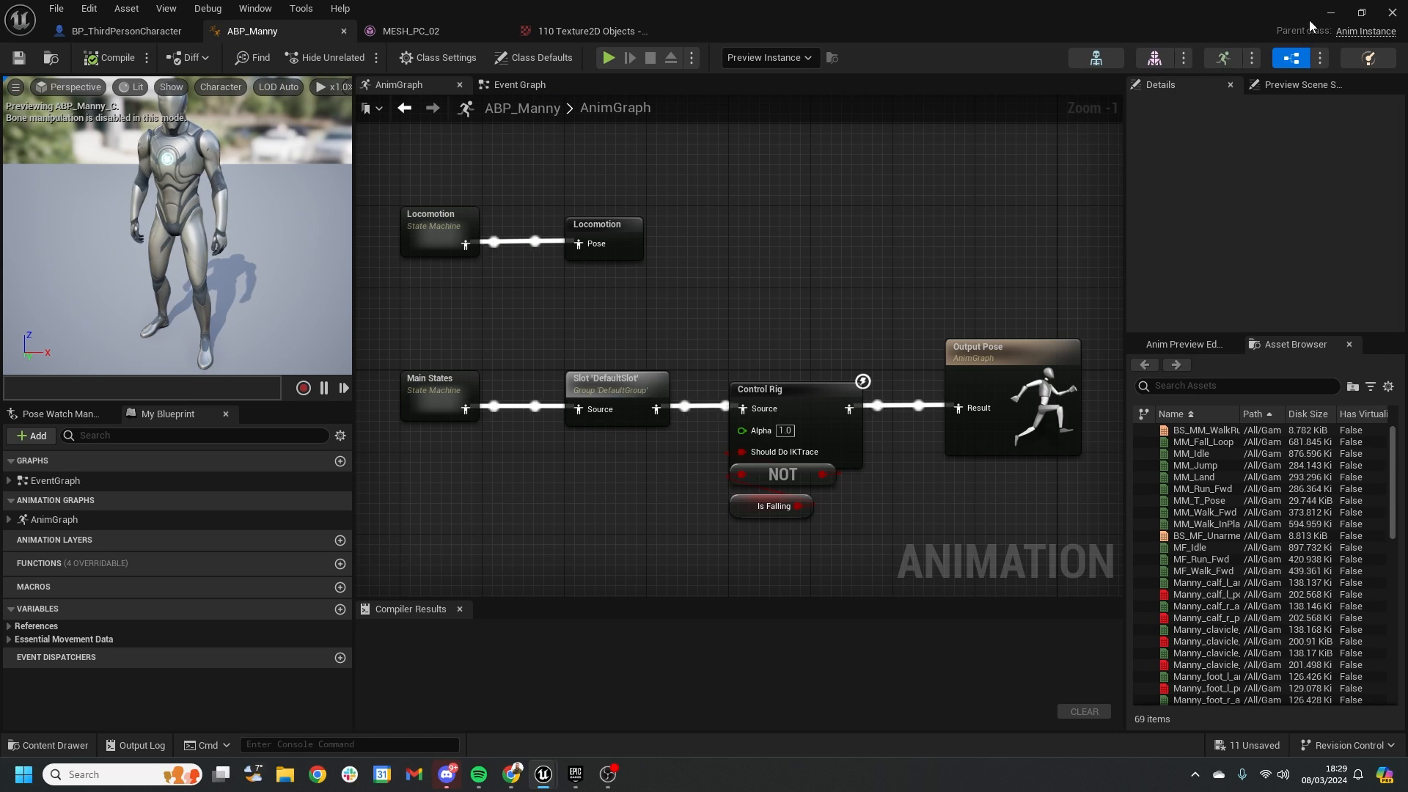
click(1335, 12)
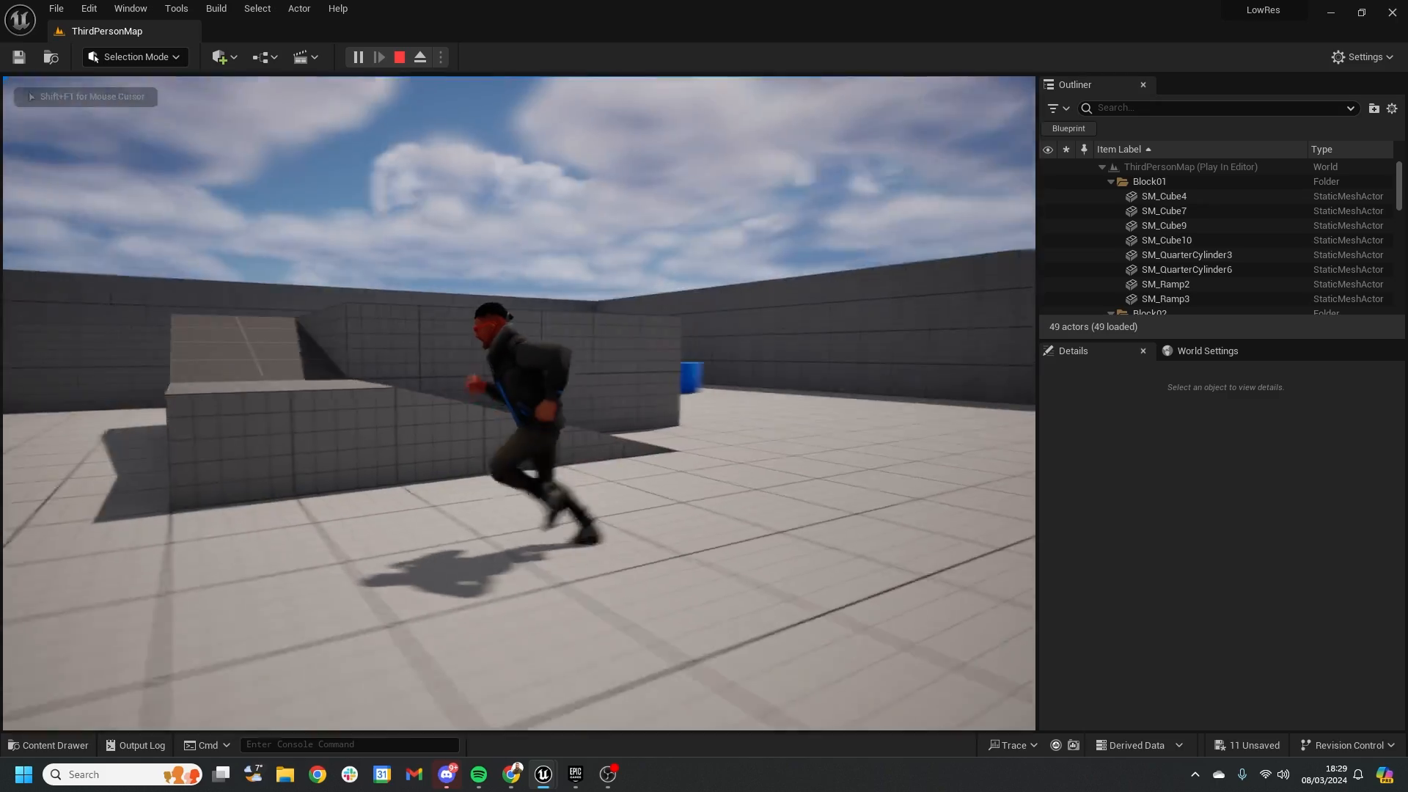
key(s)
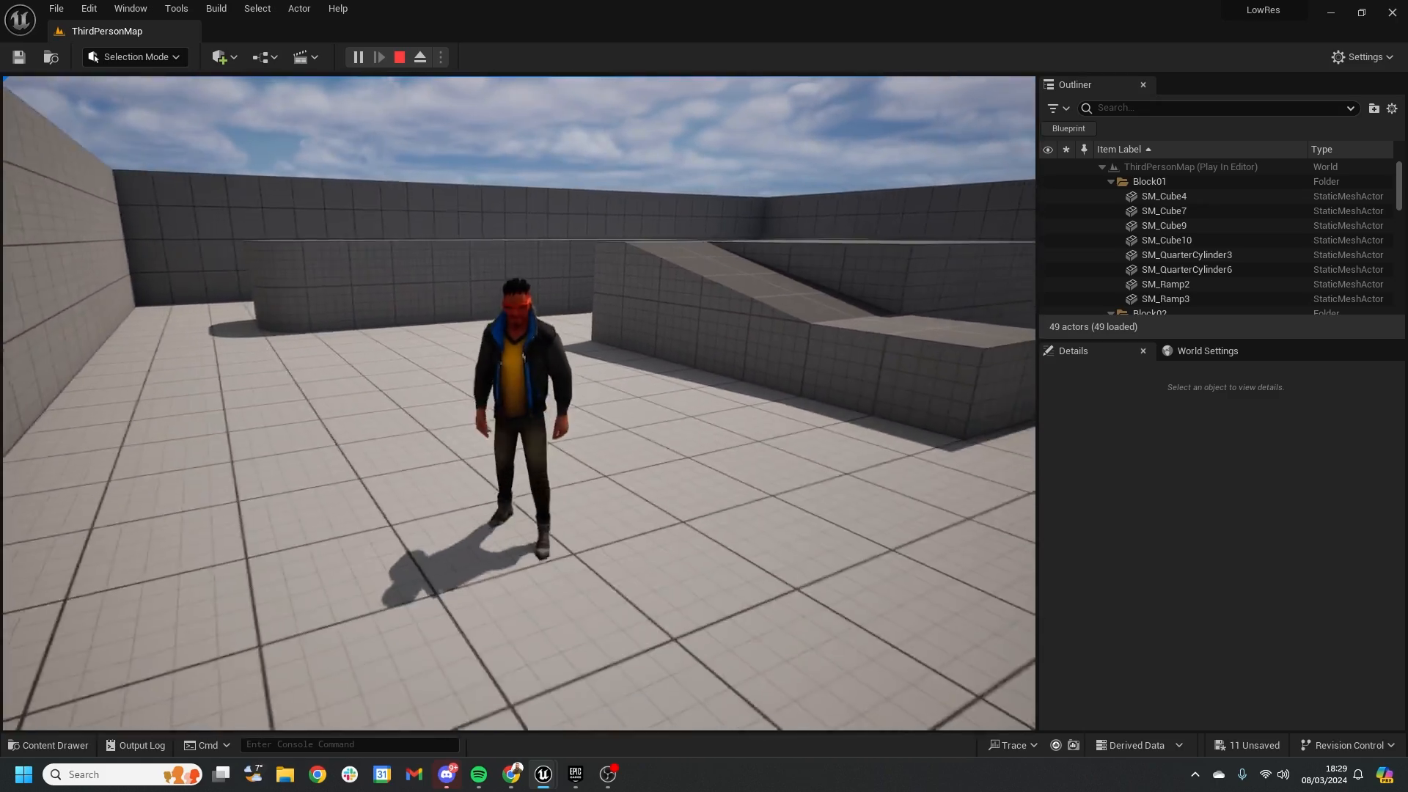
key(w)
key(space)
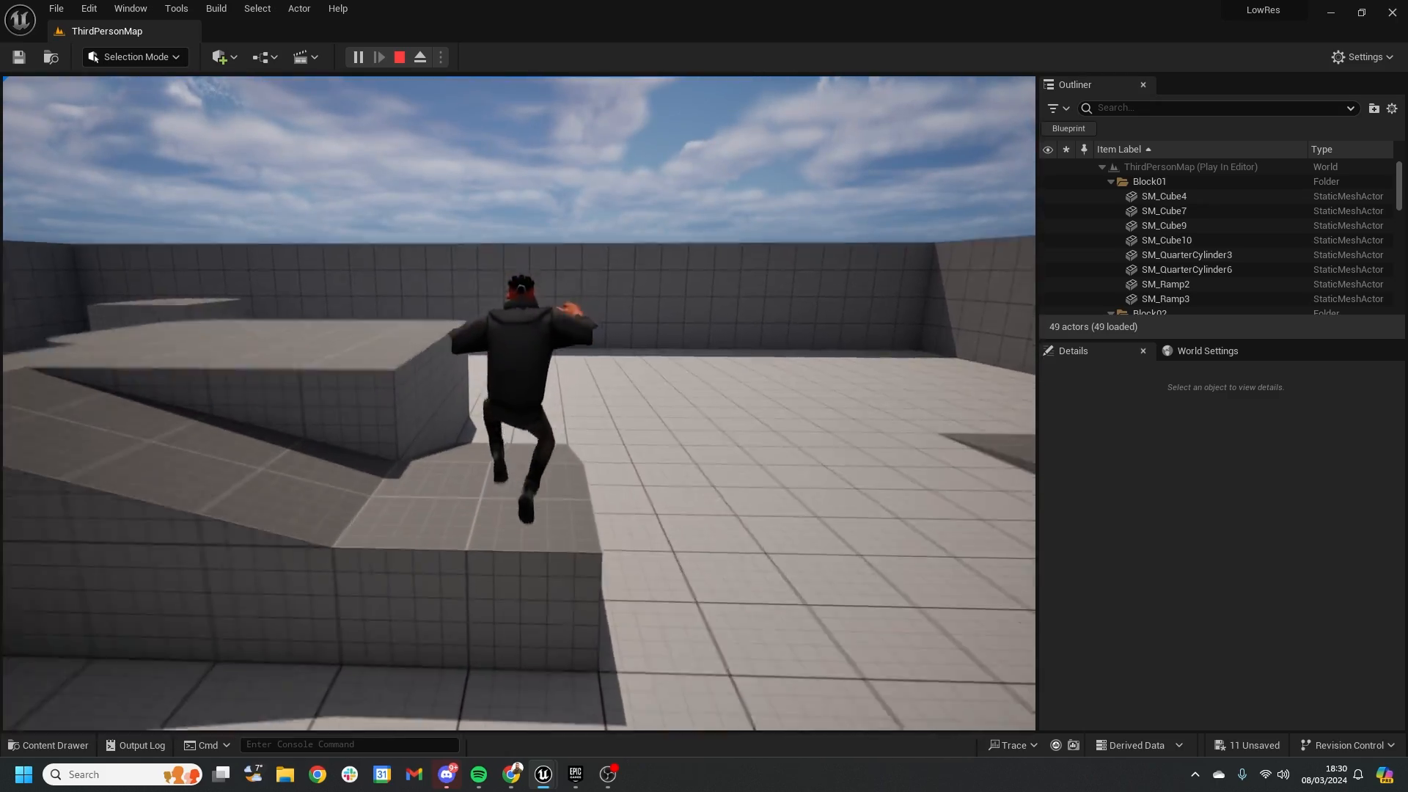
key(d)
key(s)
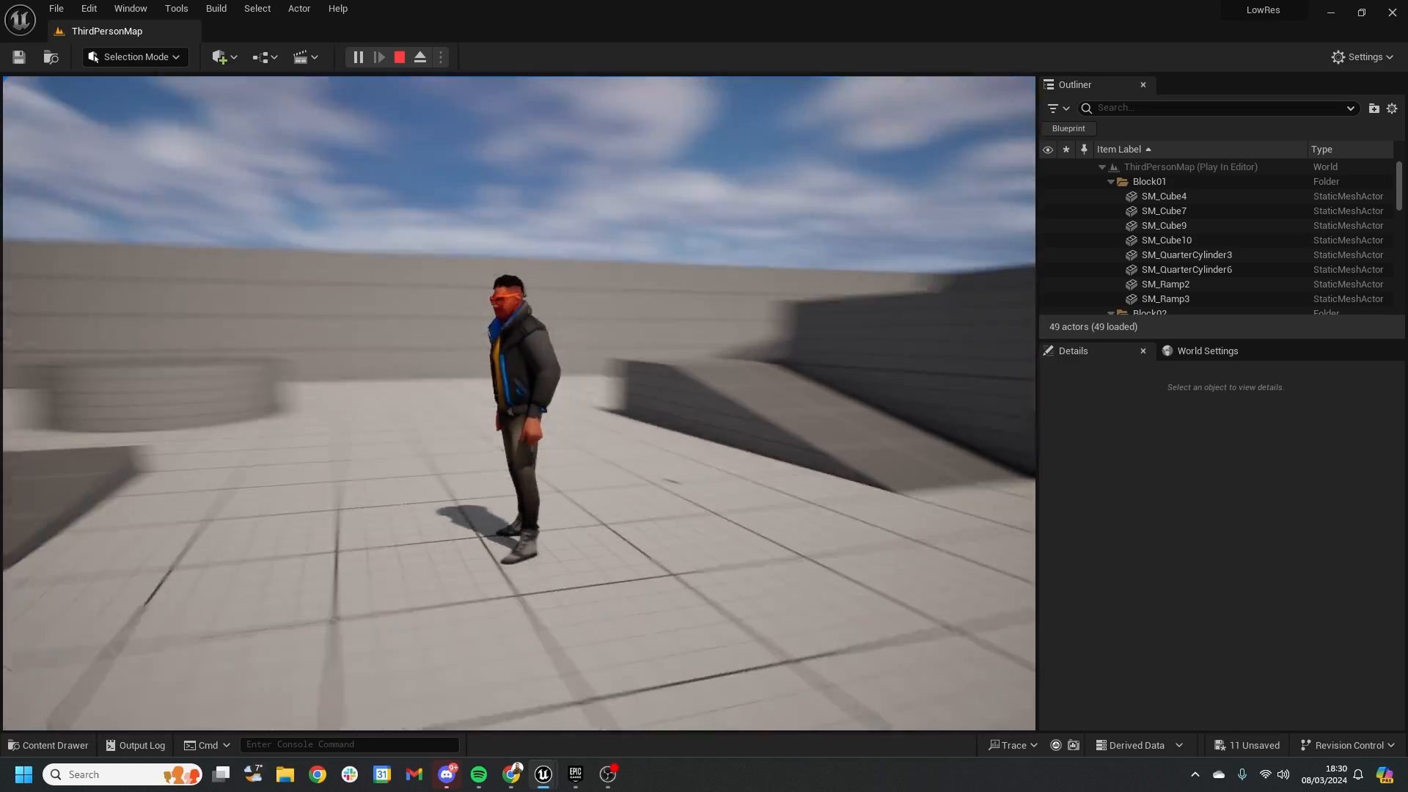
key(w)
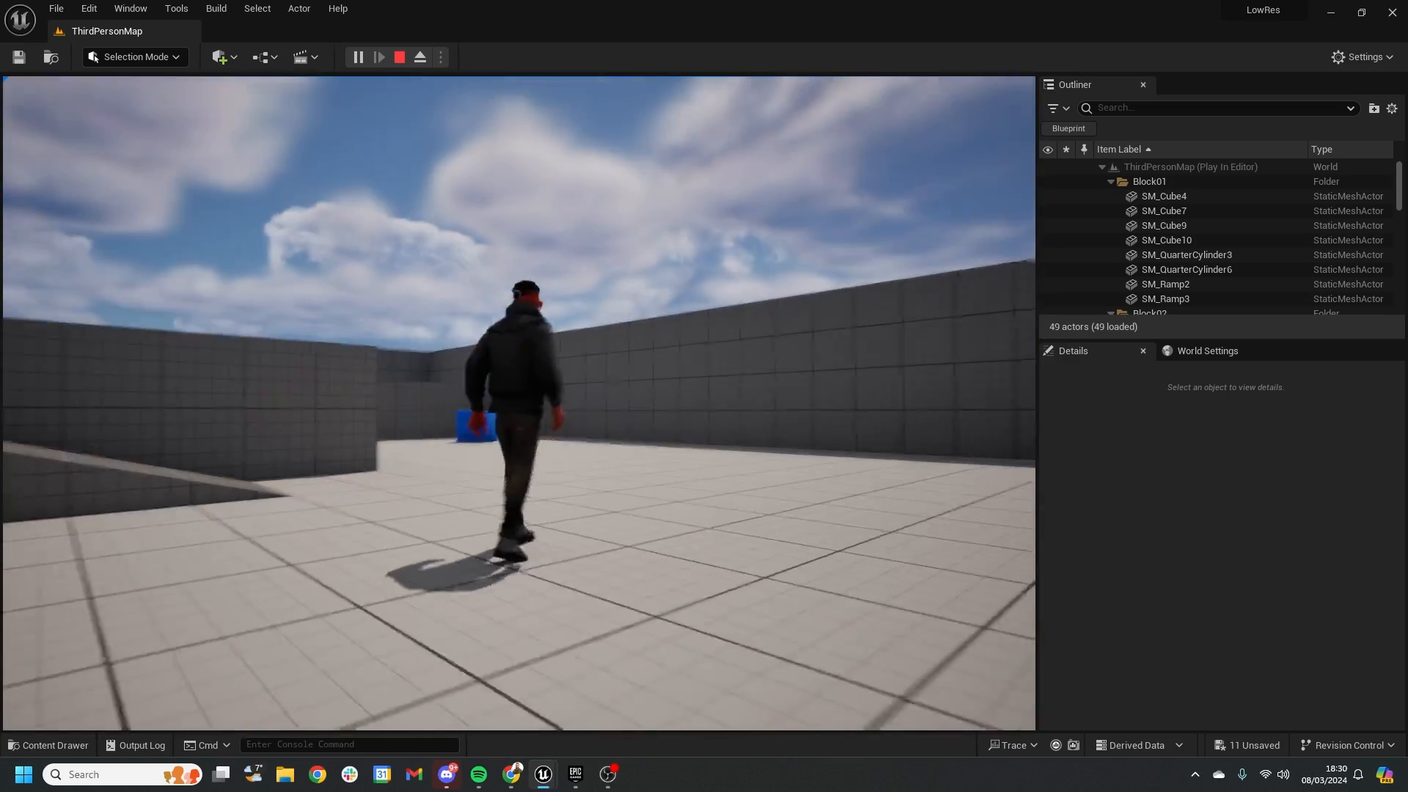
key(d)
key(Escape)
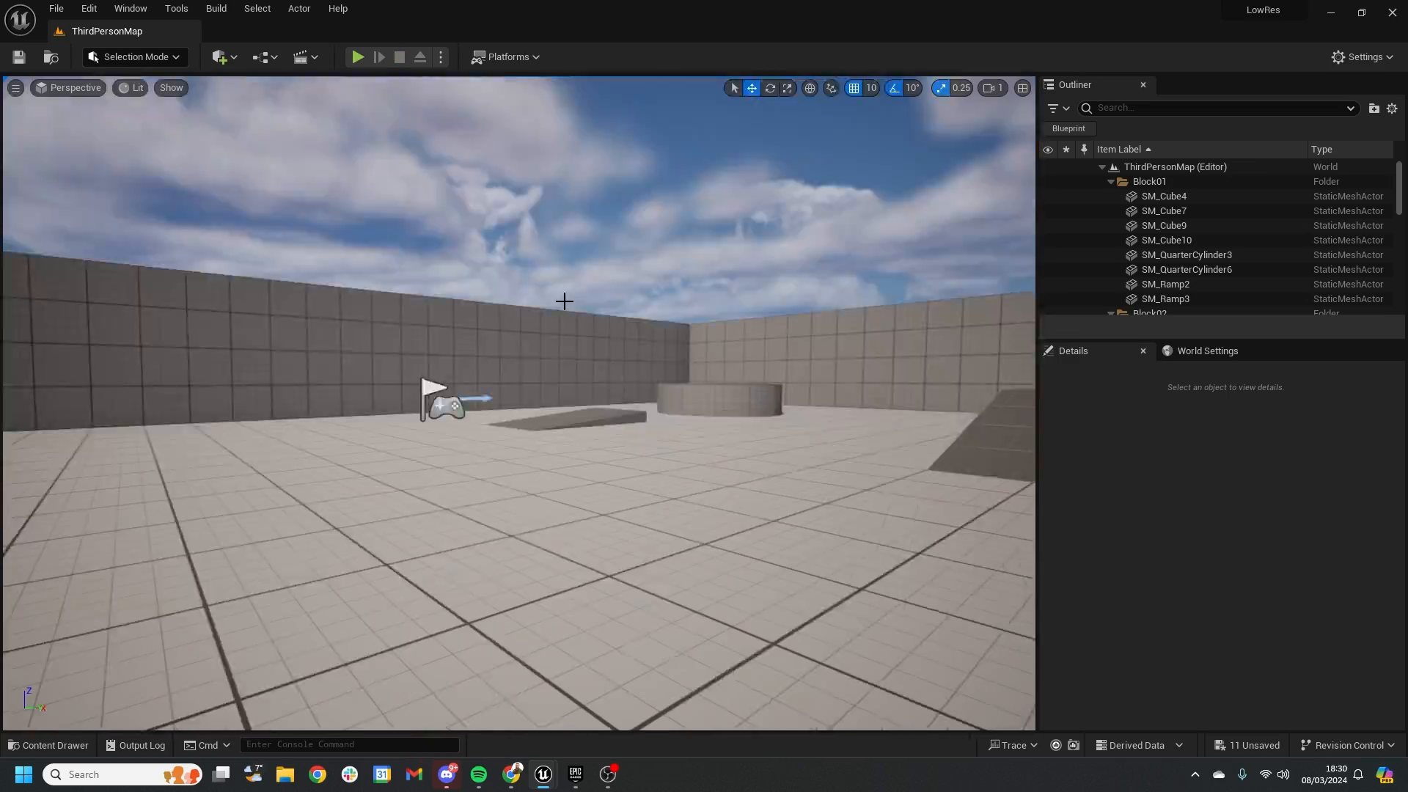
Remove all Audio type filters from the Textures folder view in the Content Drawer.
drag(192, 695, 192, 695)
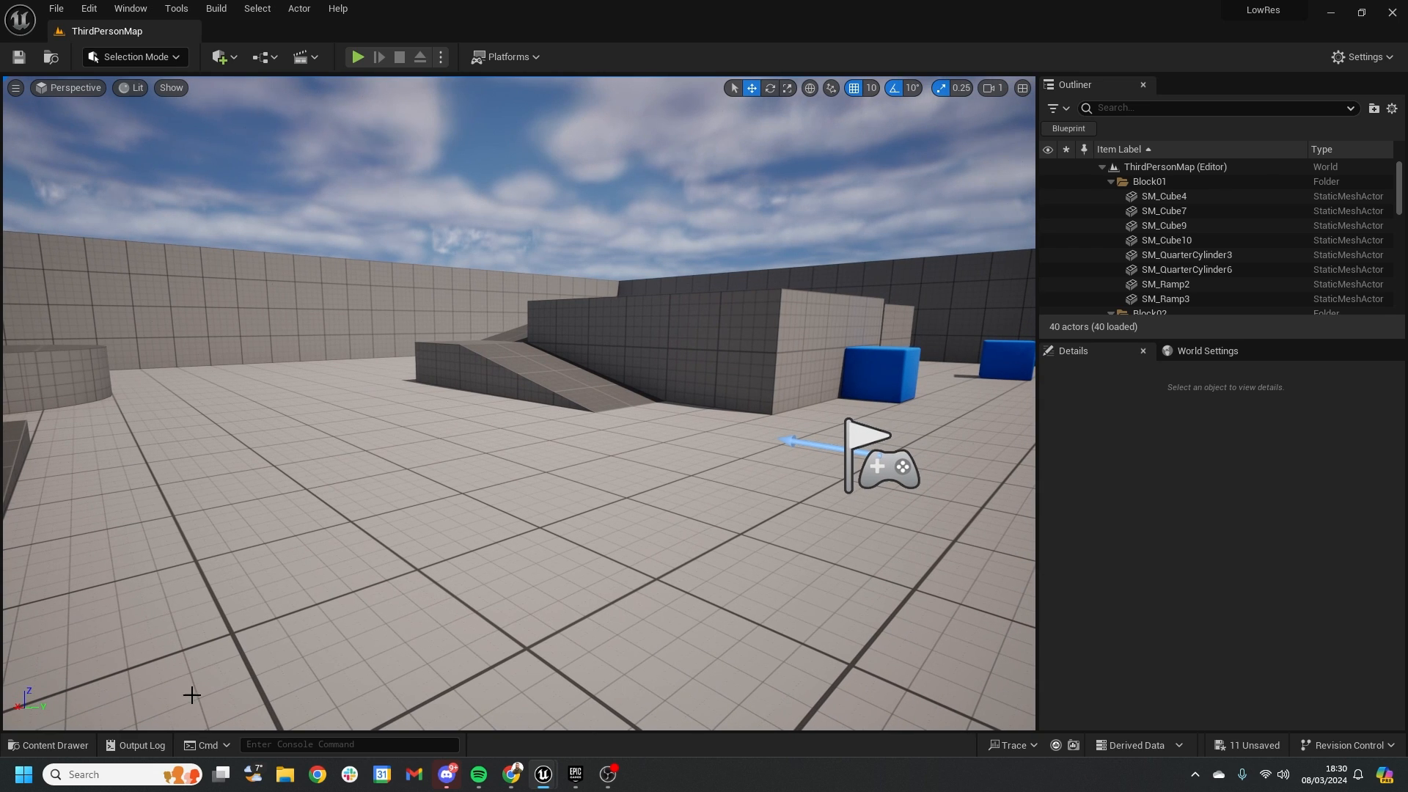
click(80, 743)
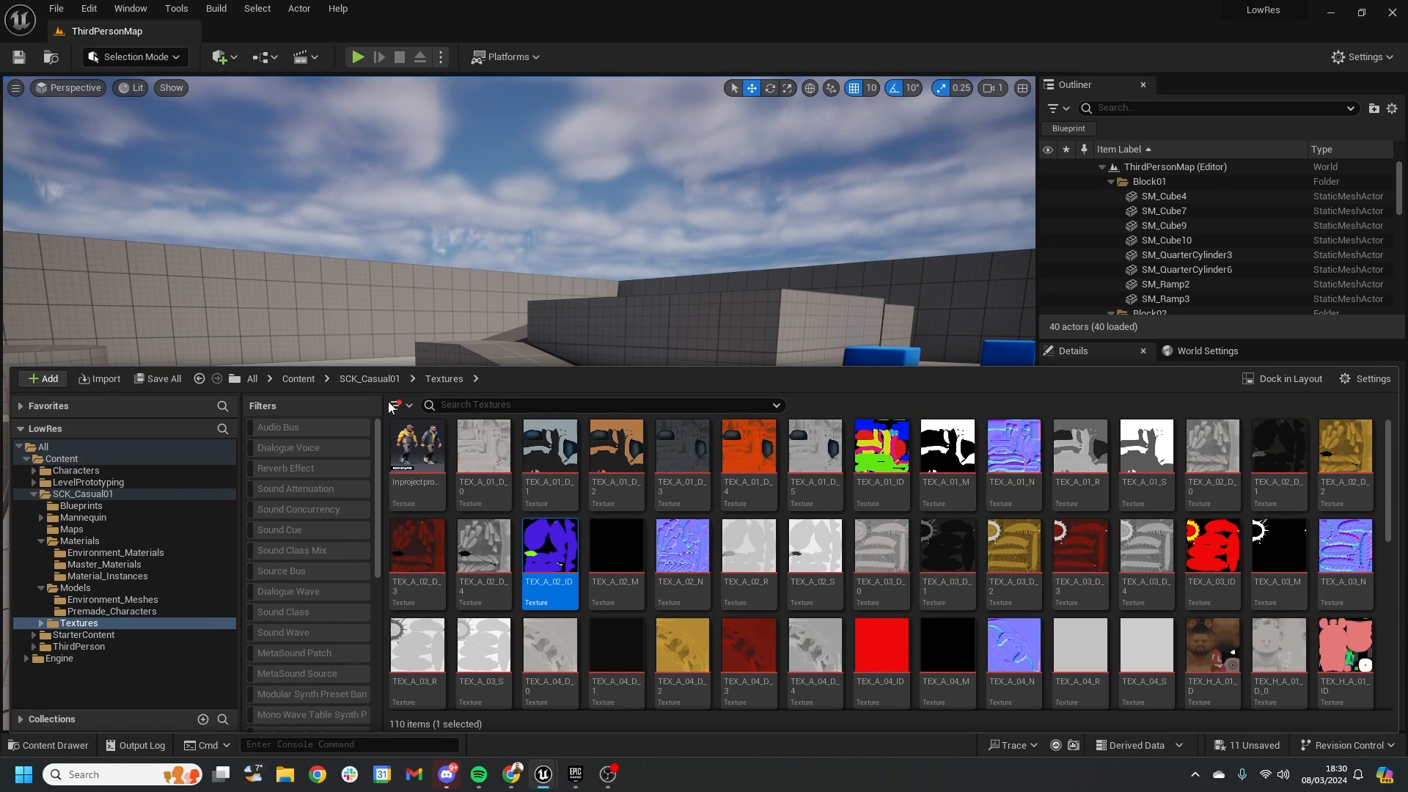
click(395, 406)
click(436, 438)
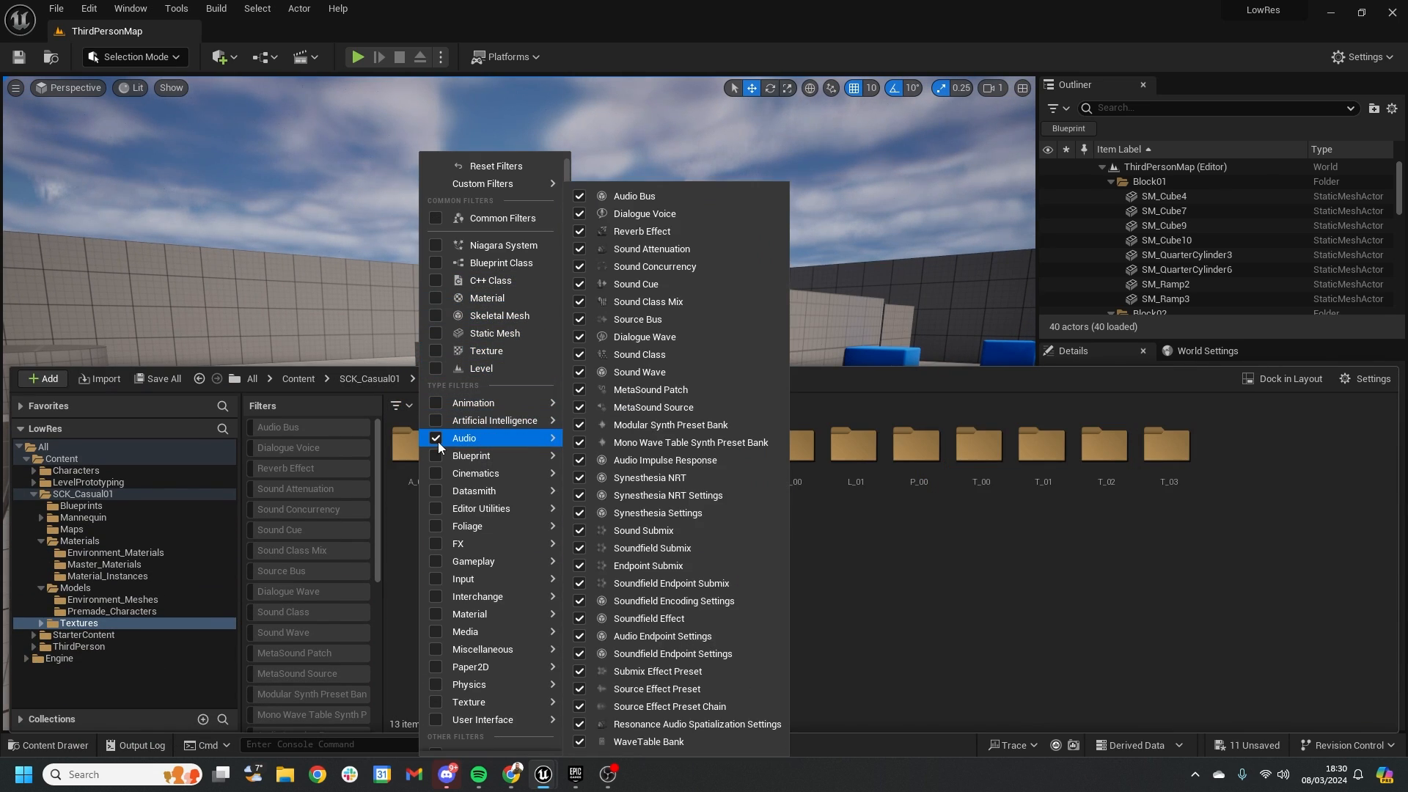
click(436, 438)
click(586, 513)
Select the DirectionalLight in ThirdPersonMap to look at its lighting settings.
right_drag(478, 262, 1016, 180)
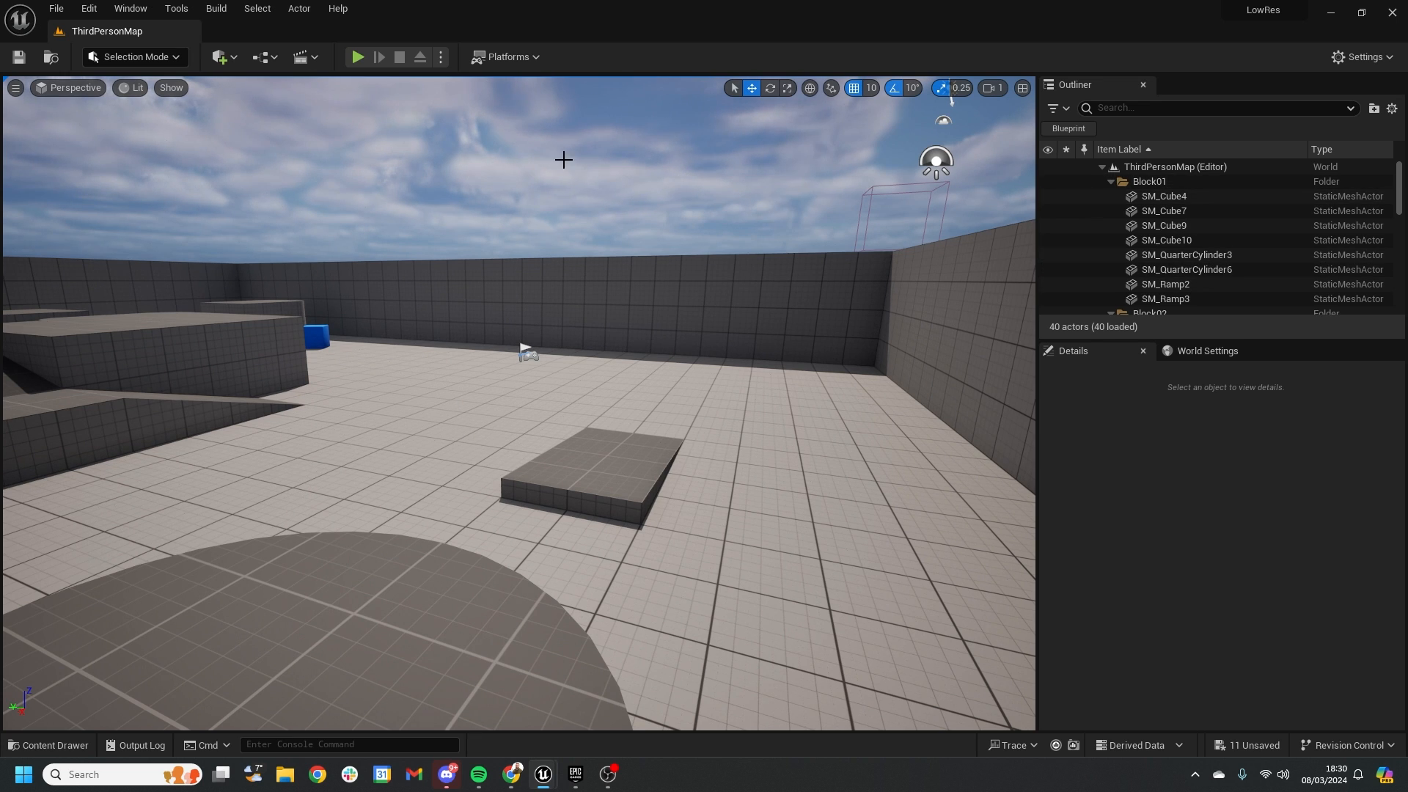
right_drag(761, 259, 775, 198)
click(763, 208)
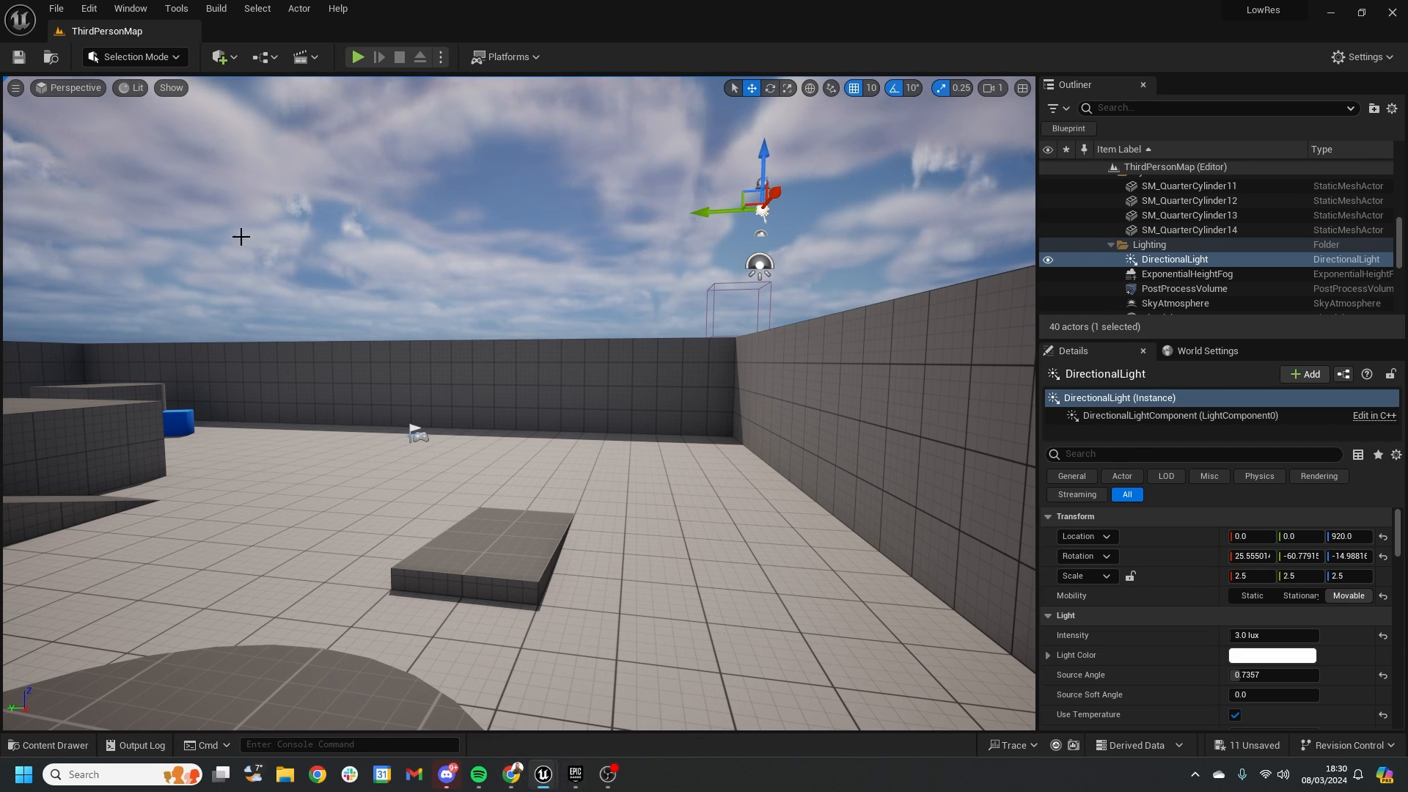
From BP_ThirdPersonCharacter, open the mesh's Element 0 material Mi_L_01_2 and its parent material MAT_L_01.
mouse_move(543, 775)
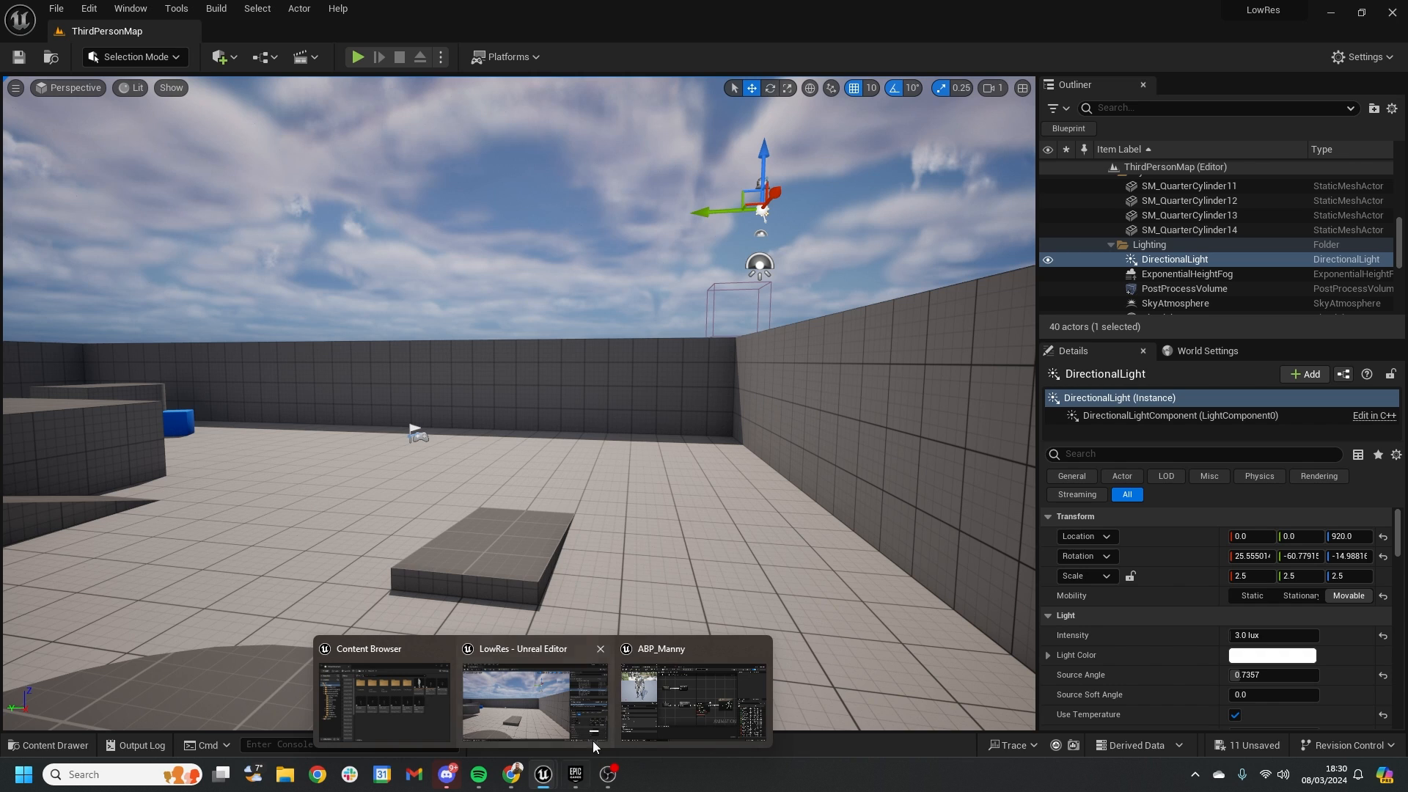
click(658, 707)
click(126, 31)
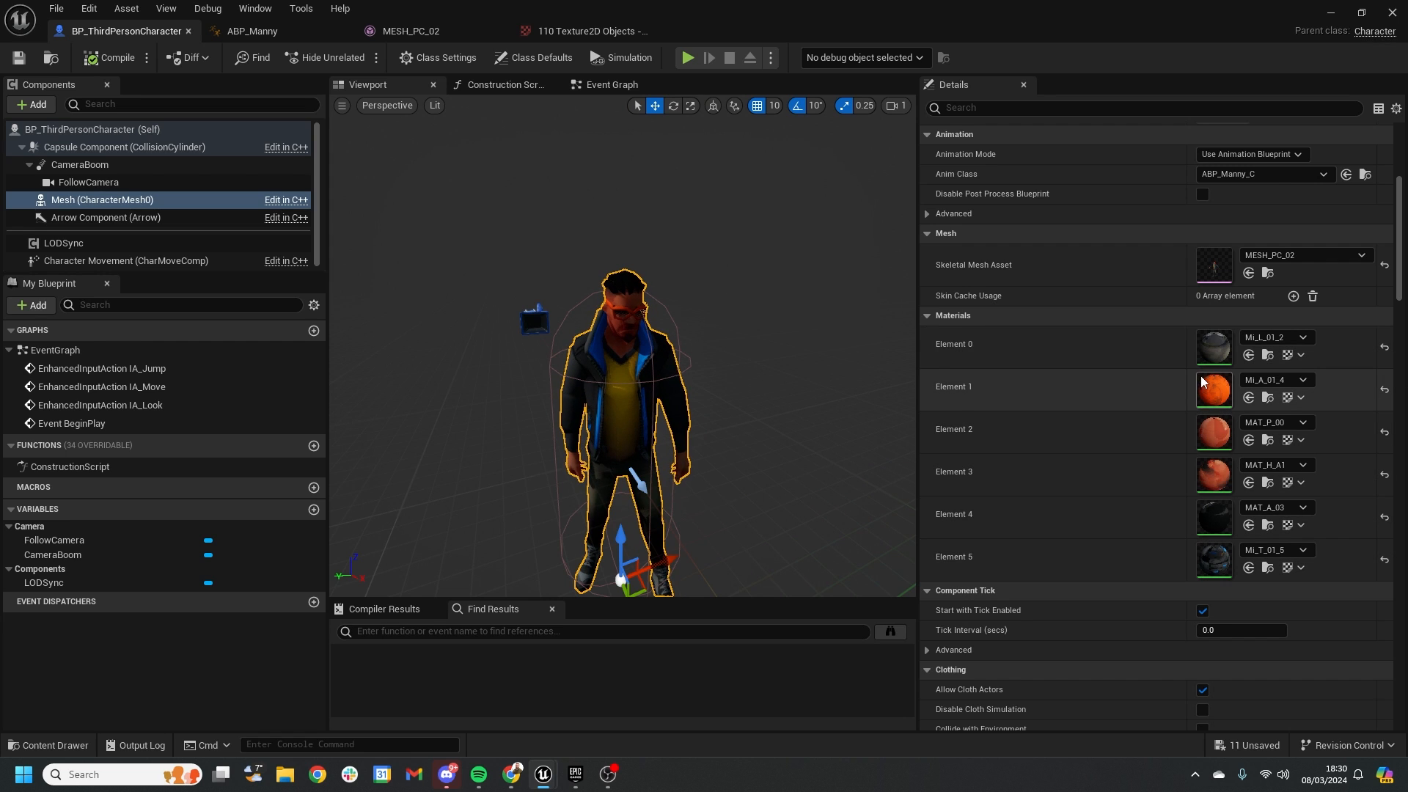
double_click(1212, 350)
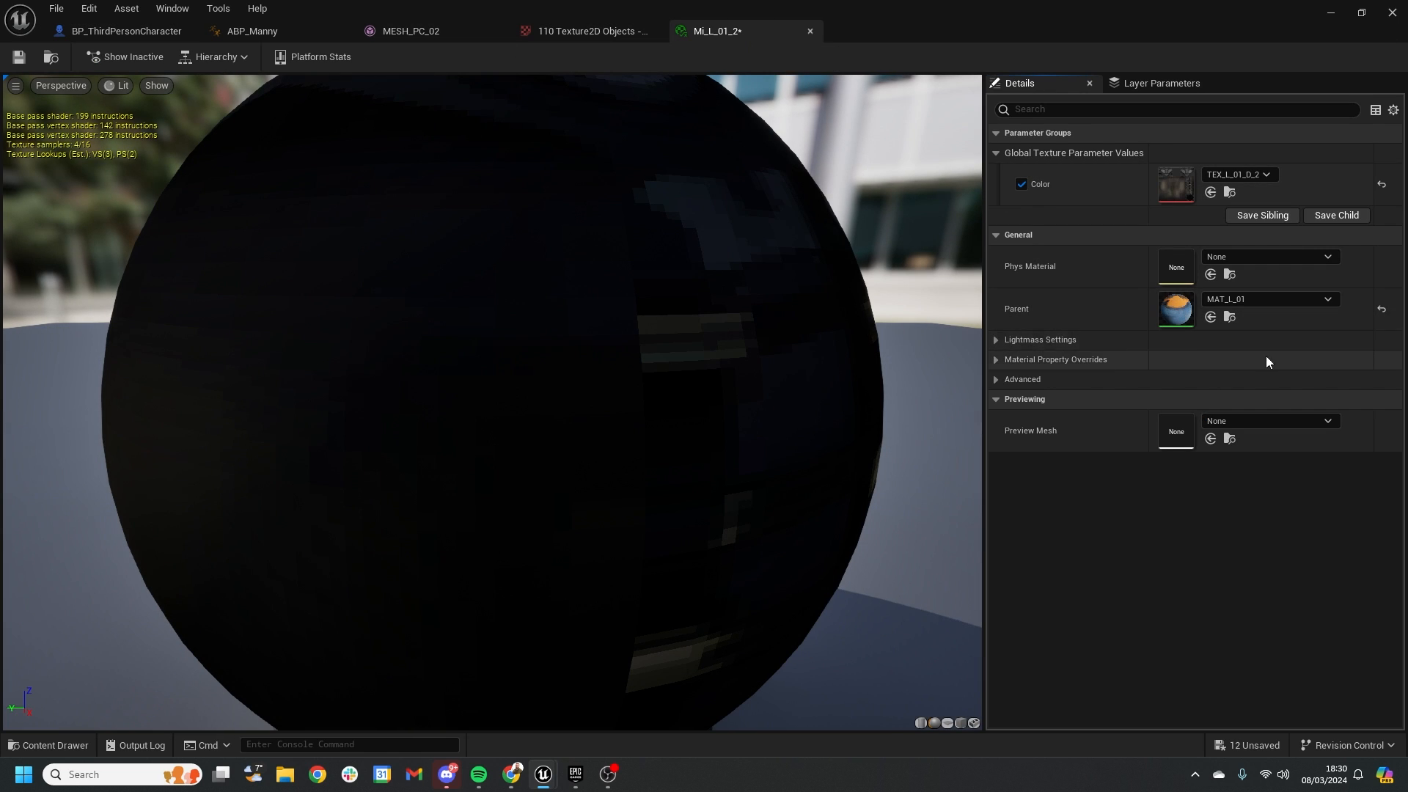
double_click(1177, 306)
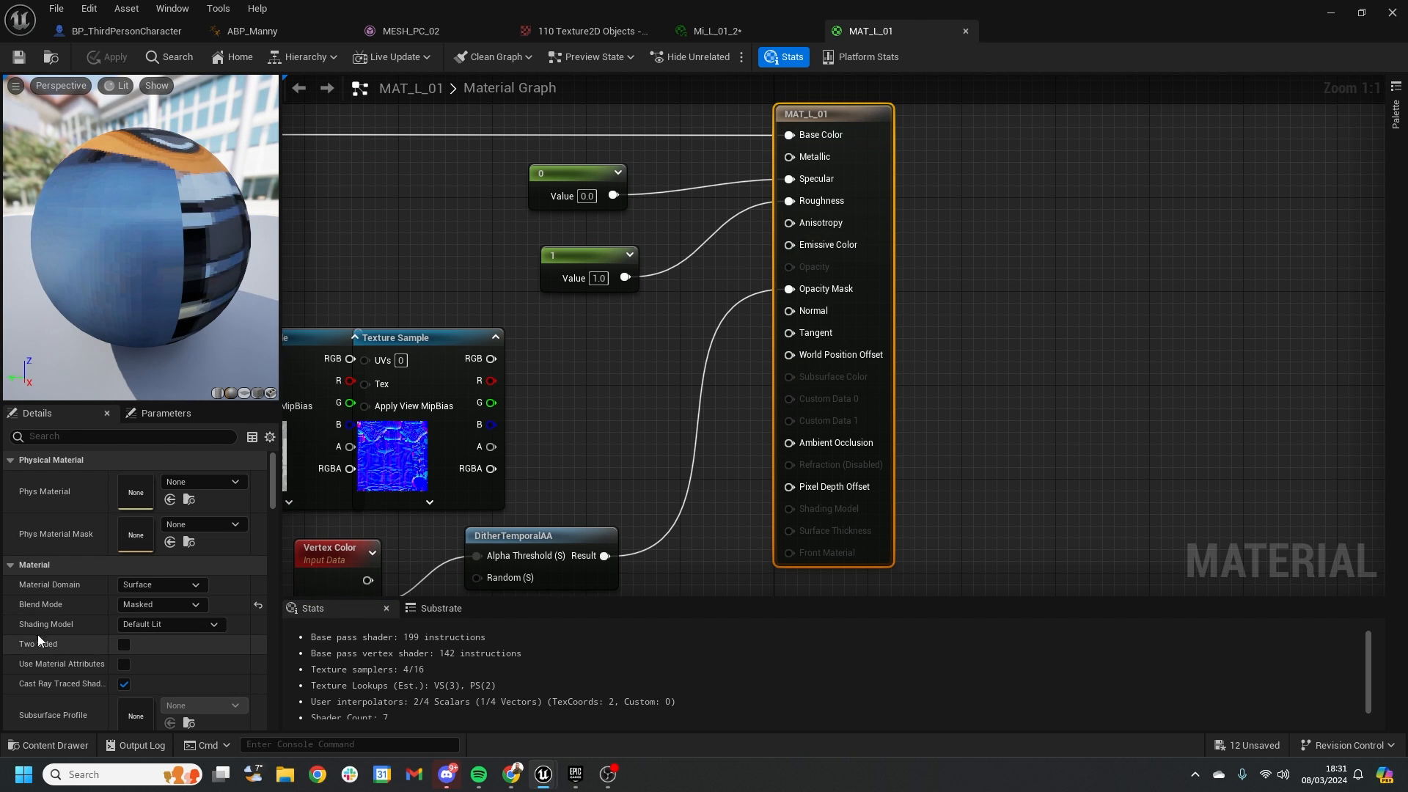
Set MAT_L_01's shading model to Unlit, connect the color texture's RGB output to Emissive Color, and apply it to check the character's legs.
click(140, 625)
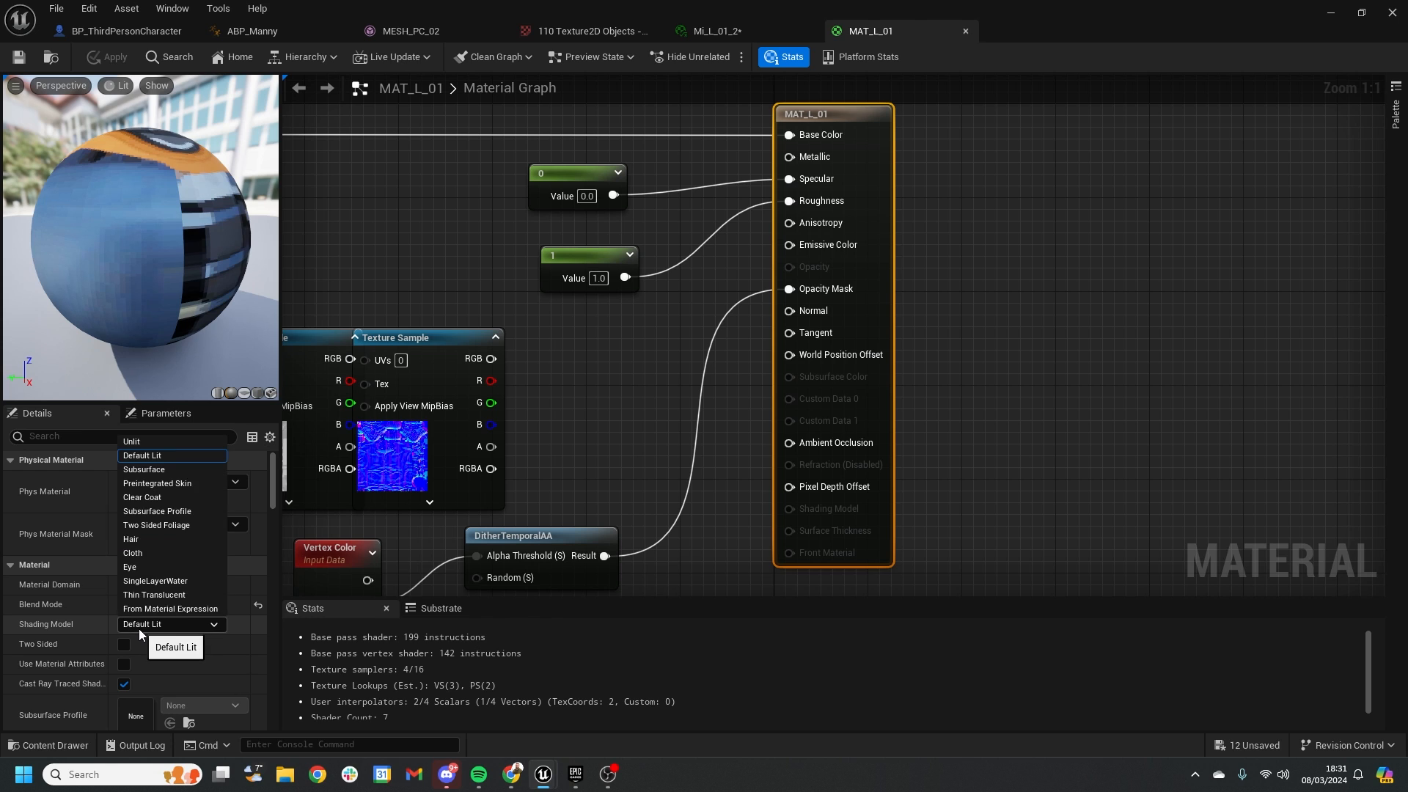
click(131, 443)
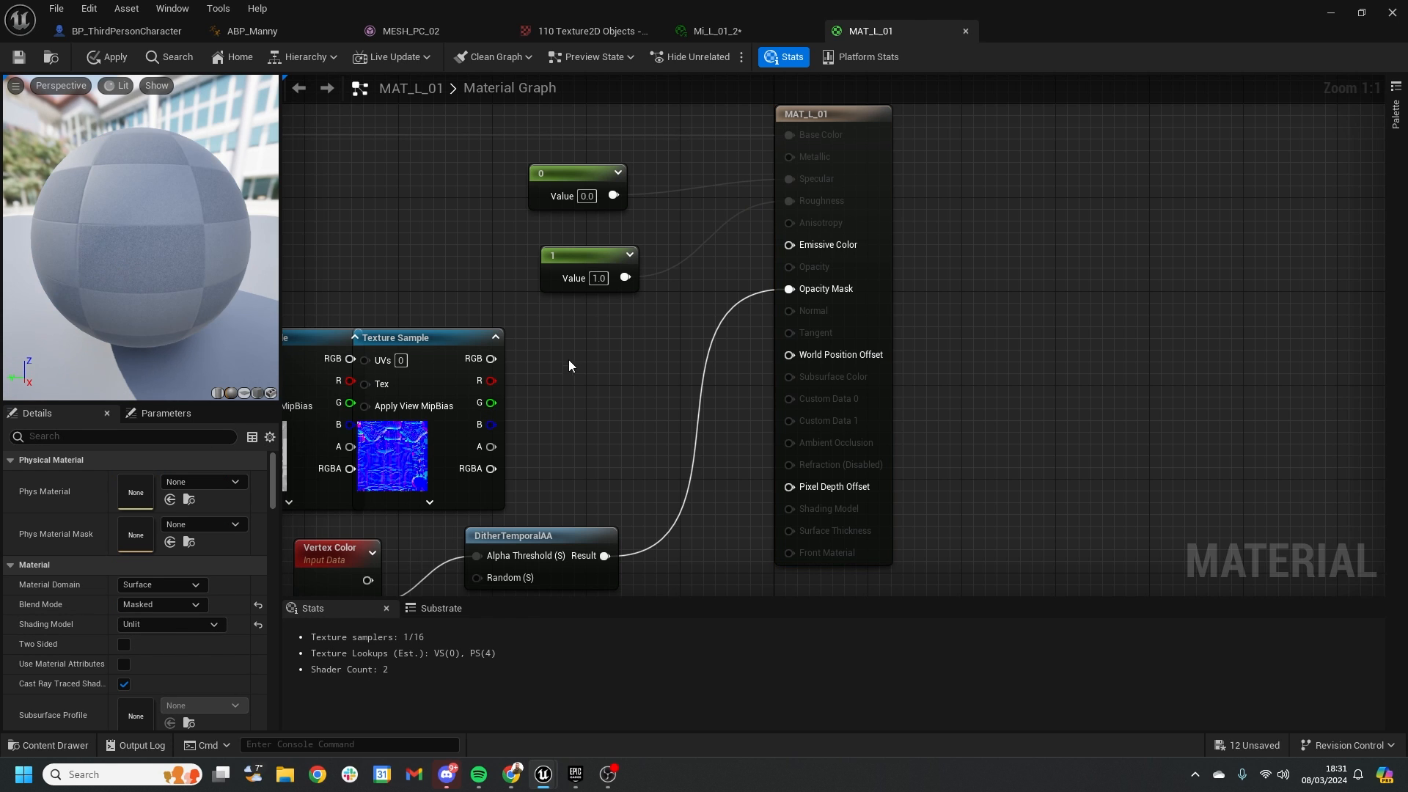
right_drag(415, 224, 634, 296)
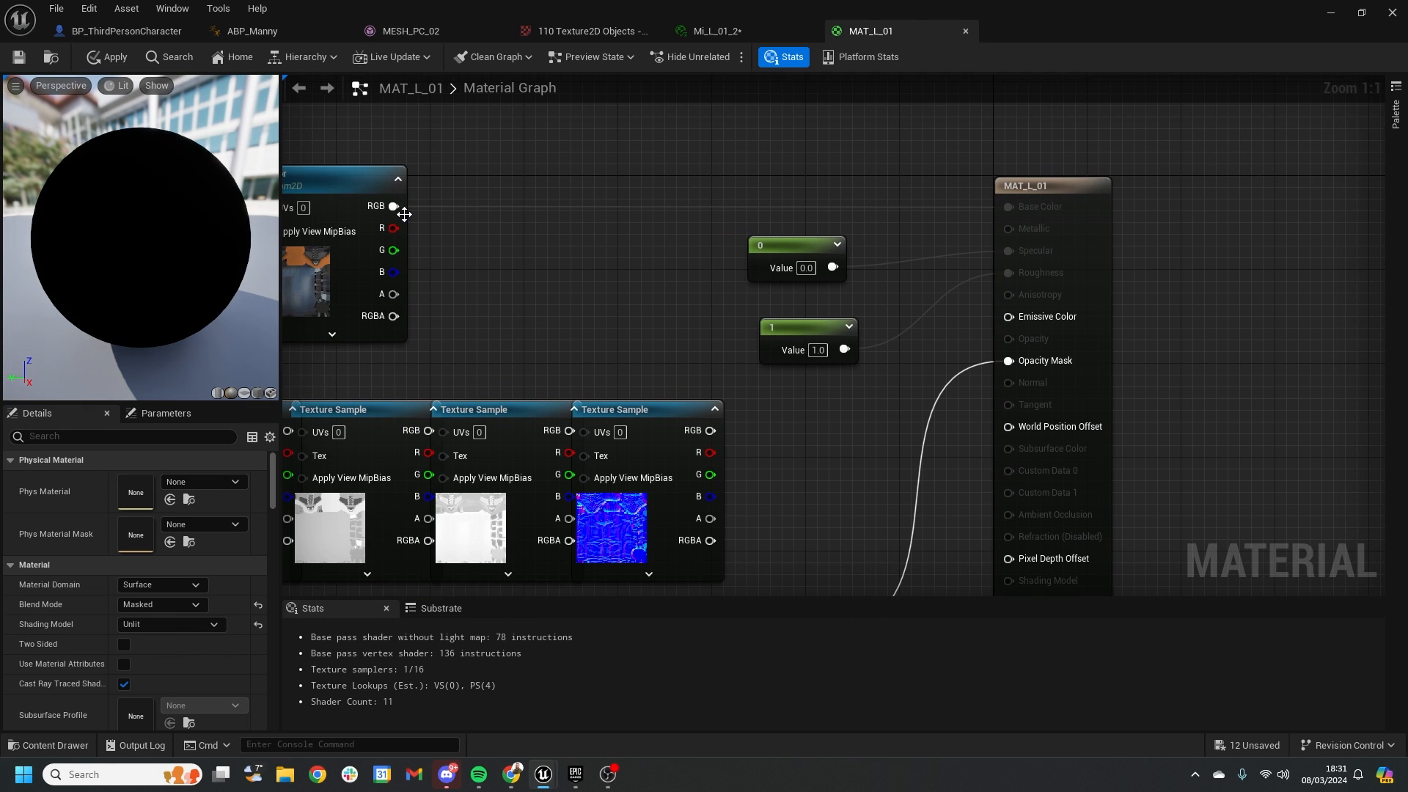
drag(382, 207, 1009, 317)
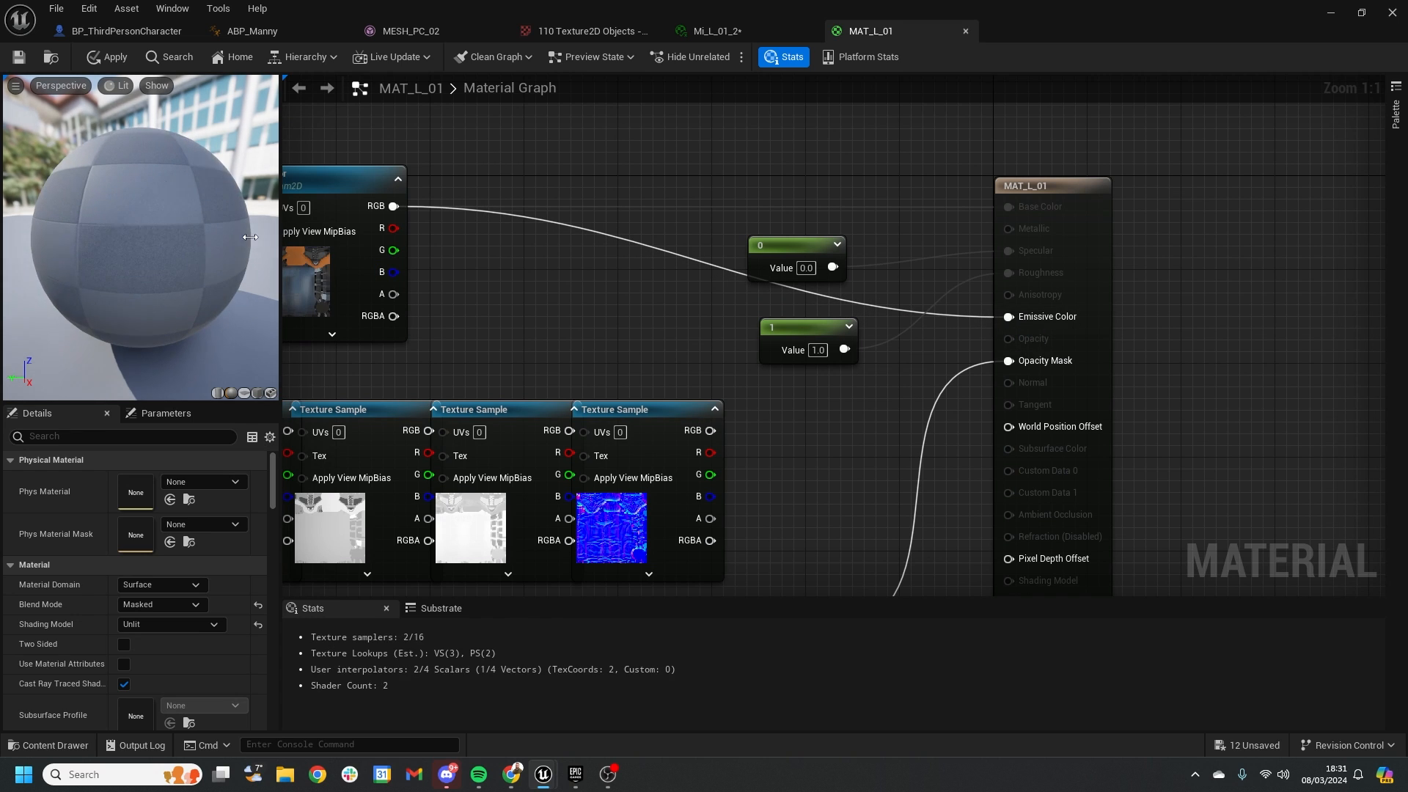
mouse_move(85, 76)
mouse_down()
mouse_move(95, 117)
mouse_move(86, 74)
mouse_up()
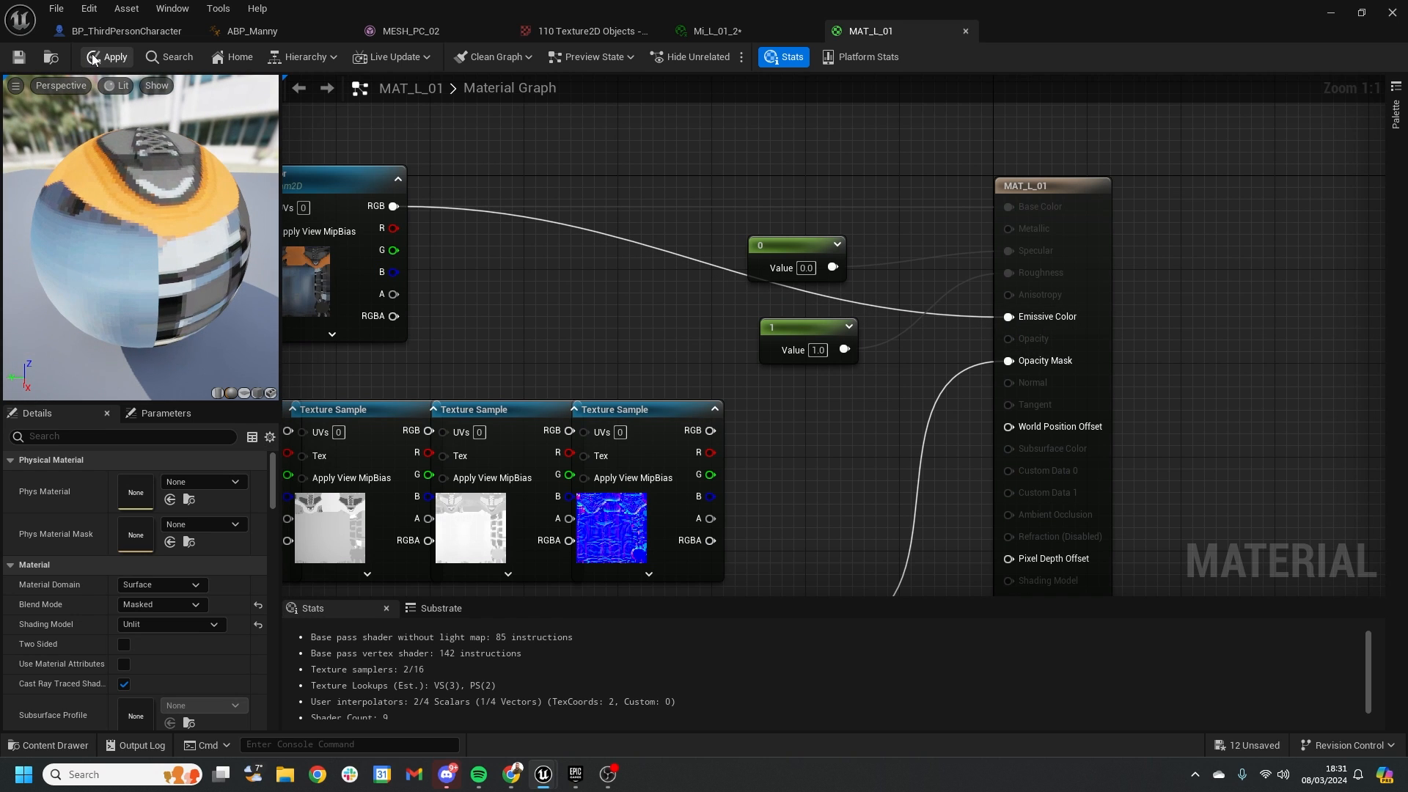
click(95, 59)
click(131, 32)
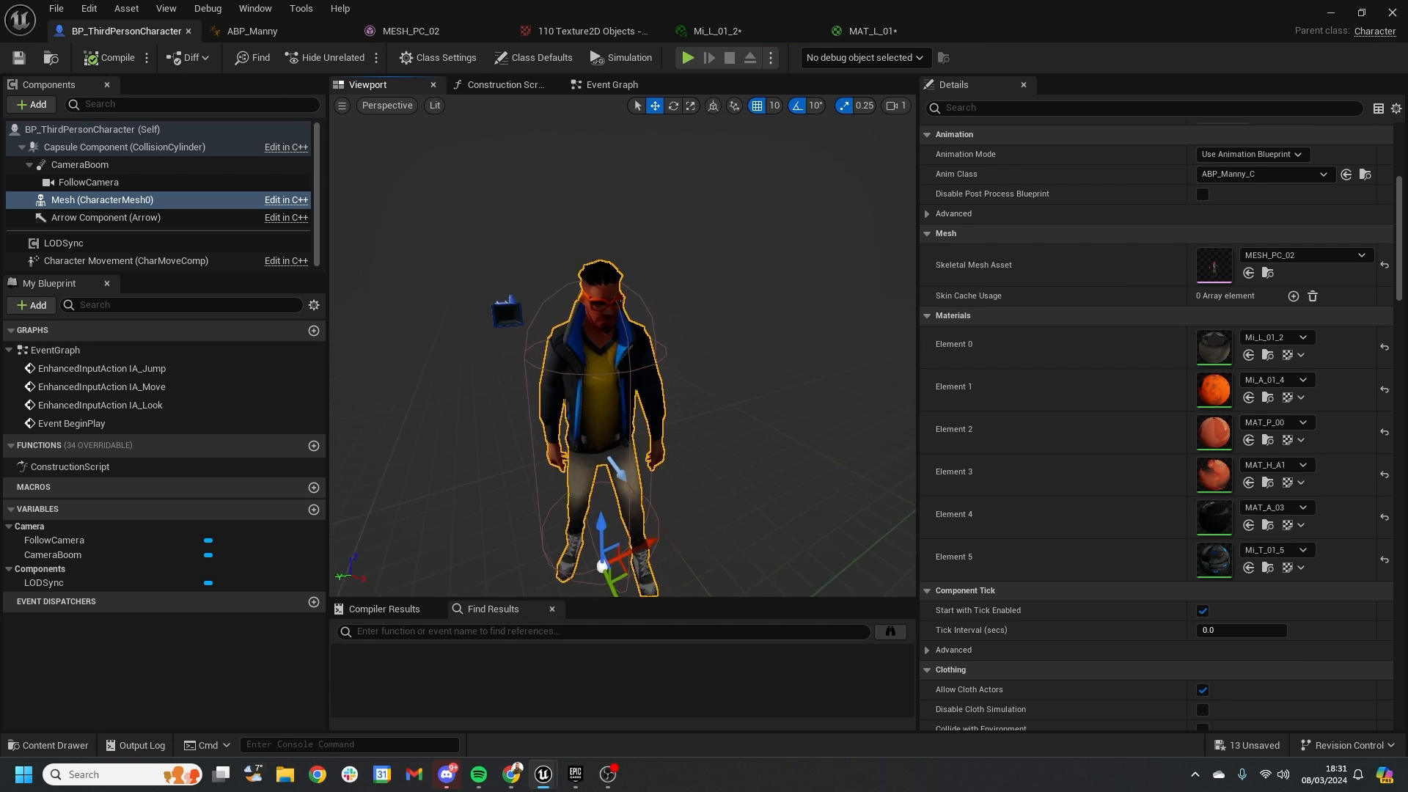
scroll(769, 307, up, 8)
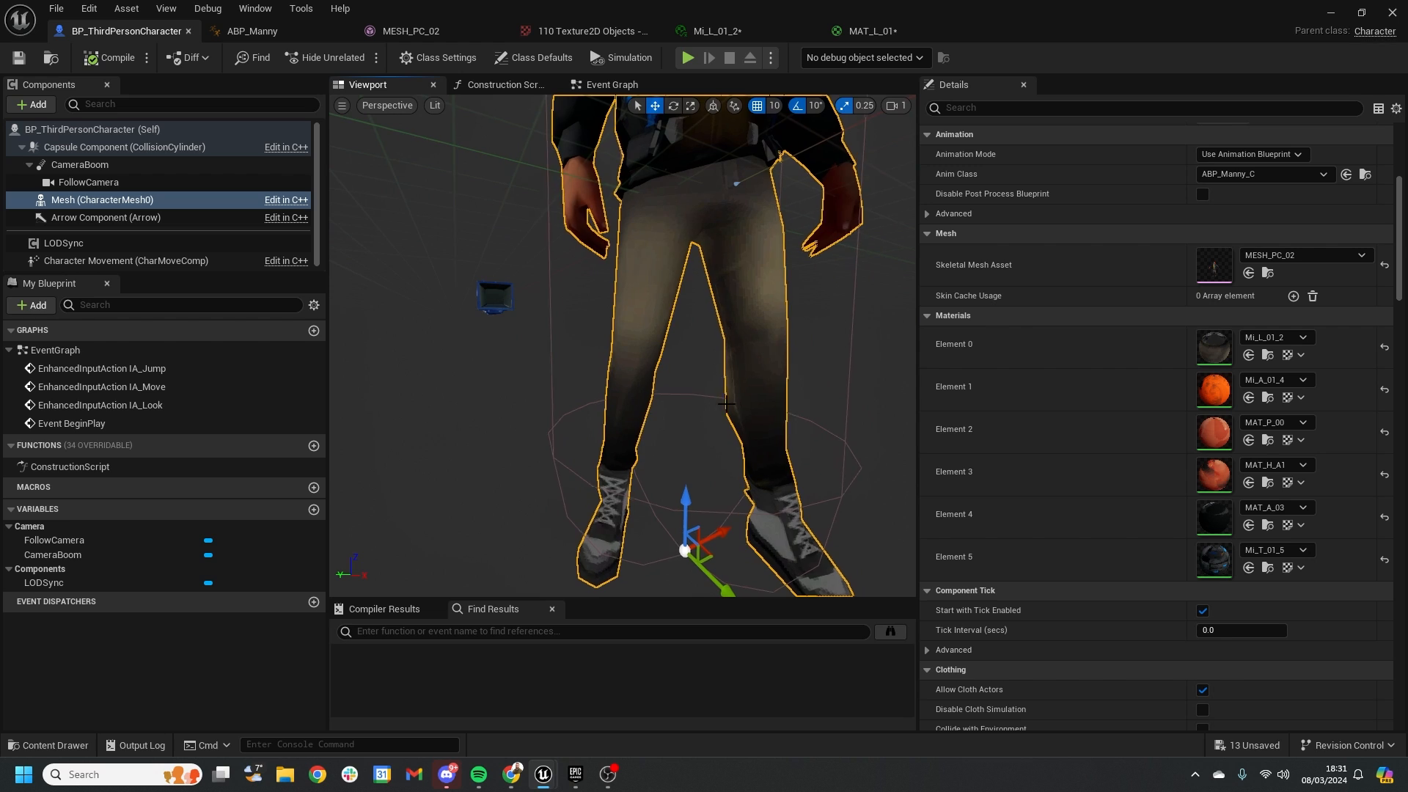
Insert a Multiply node with B set to 0.3 between the color texture's RGB output and Emissive Color in MAT_L_01, and apply the material.
click(874, 32)
drag(403, 205, 509, 258)
text(multiply)
key(Return)
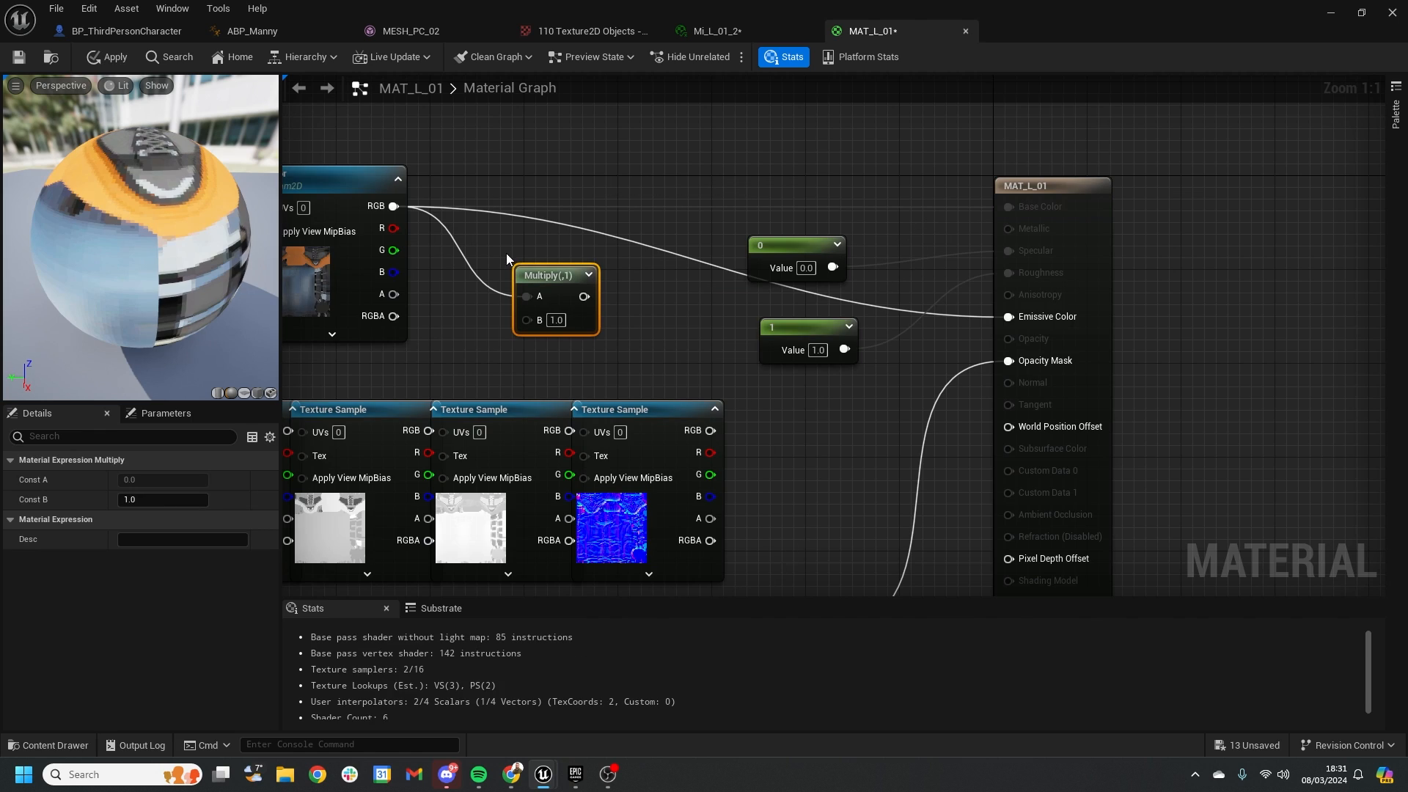
click(557, 320)
text(0.3)
key(Return)
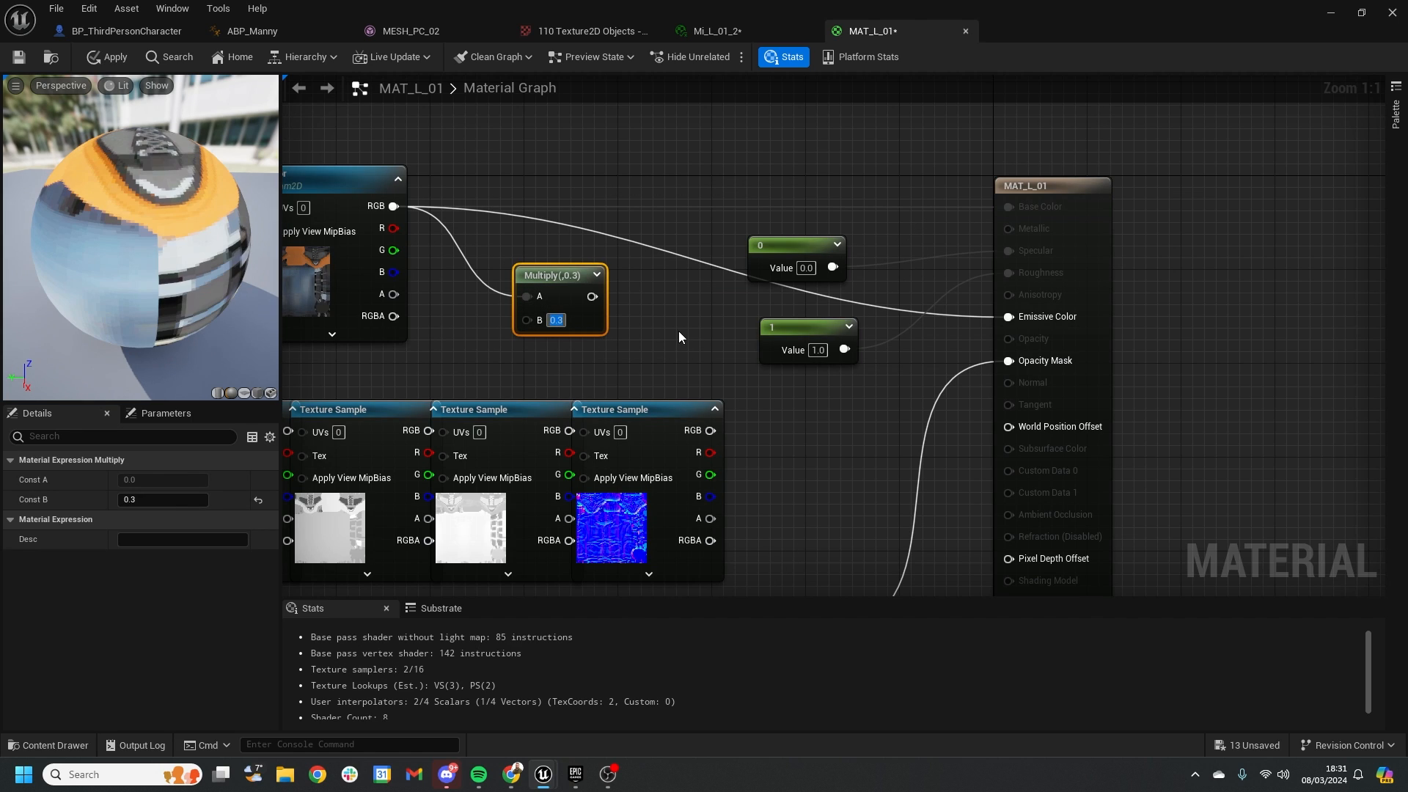
drag(592, 296, 1008, 316)
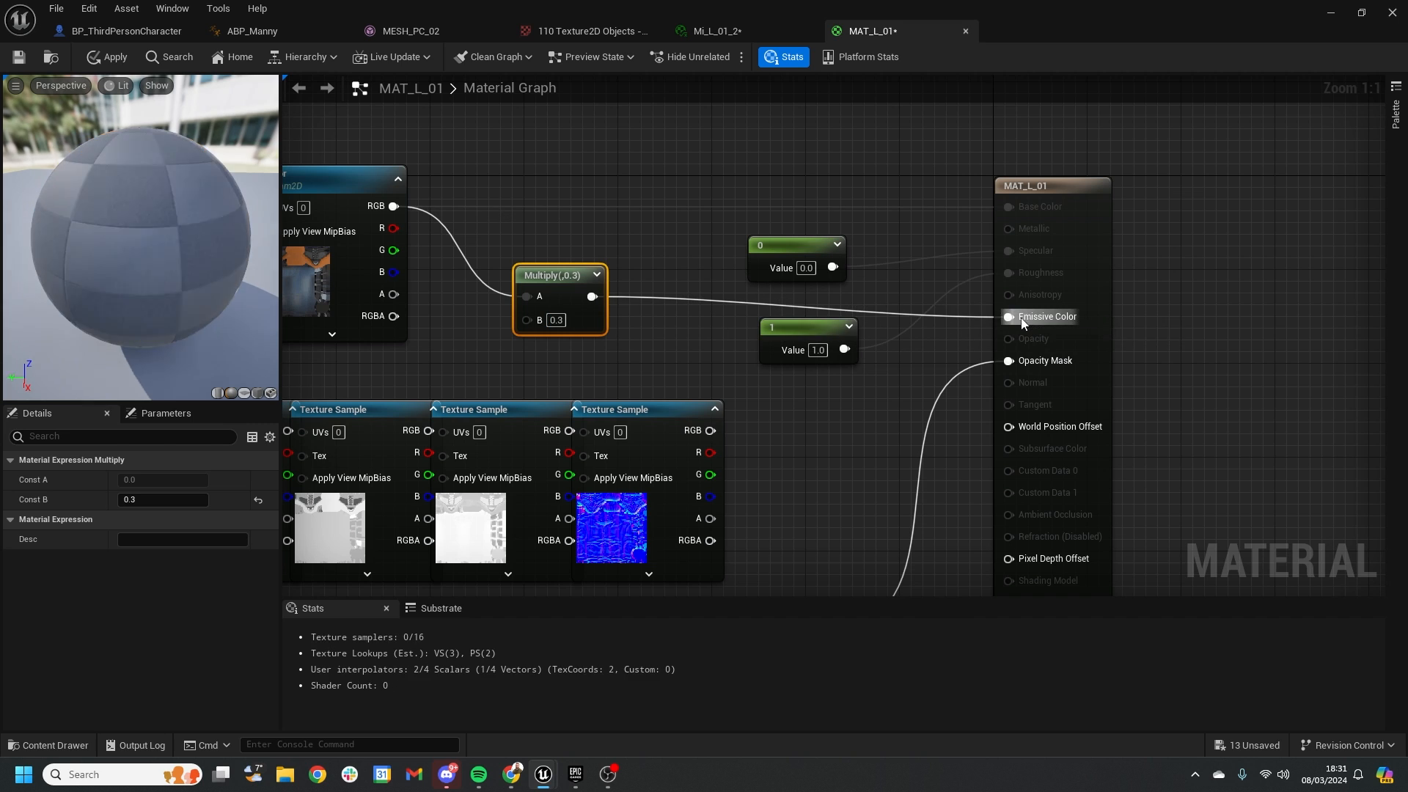
drag(195, 234, 124, 195)
click(108, 57)
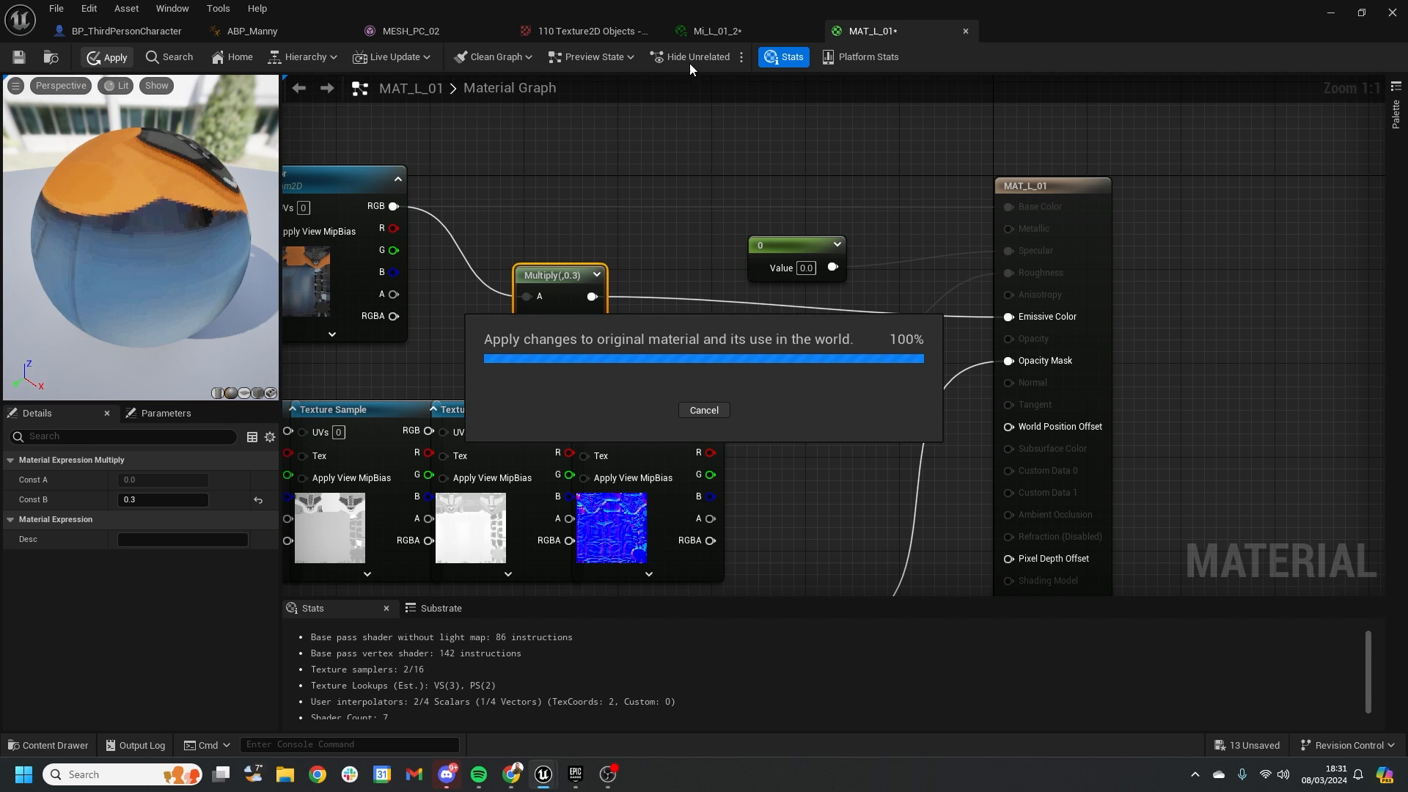
Compare the unlit trousers and shoes with the lit jacket and face on the character in MESH_PC_02.
click(411, 30)
right_drag(487, 340, 560, 317)
scroll(560, 318, down, 5)
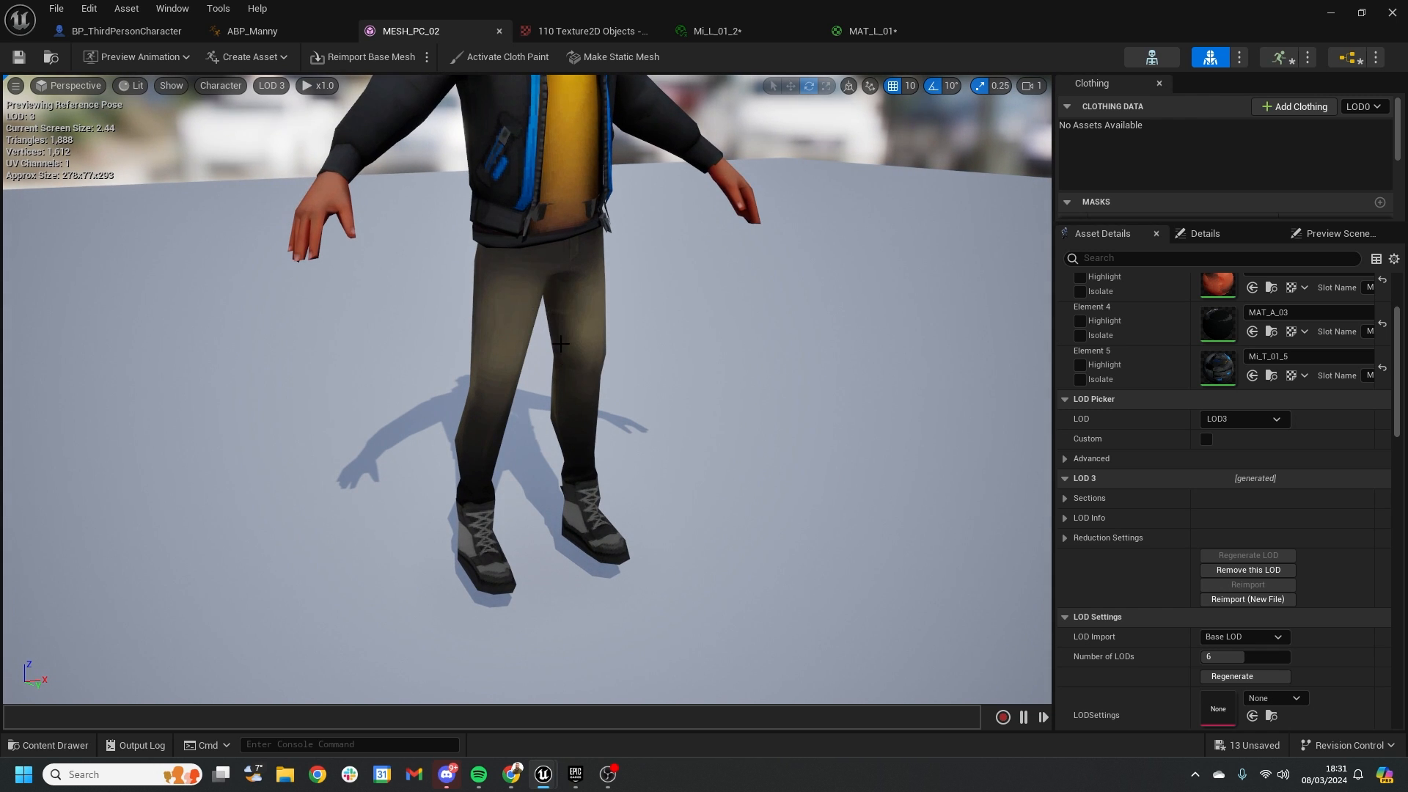
right_drag(629, 402, 628, 399)
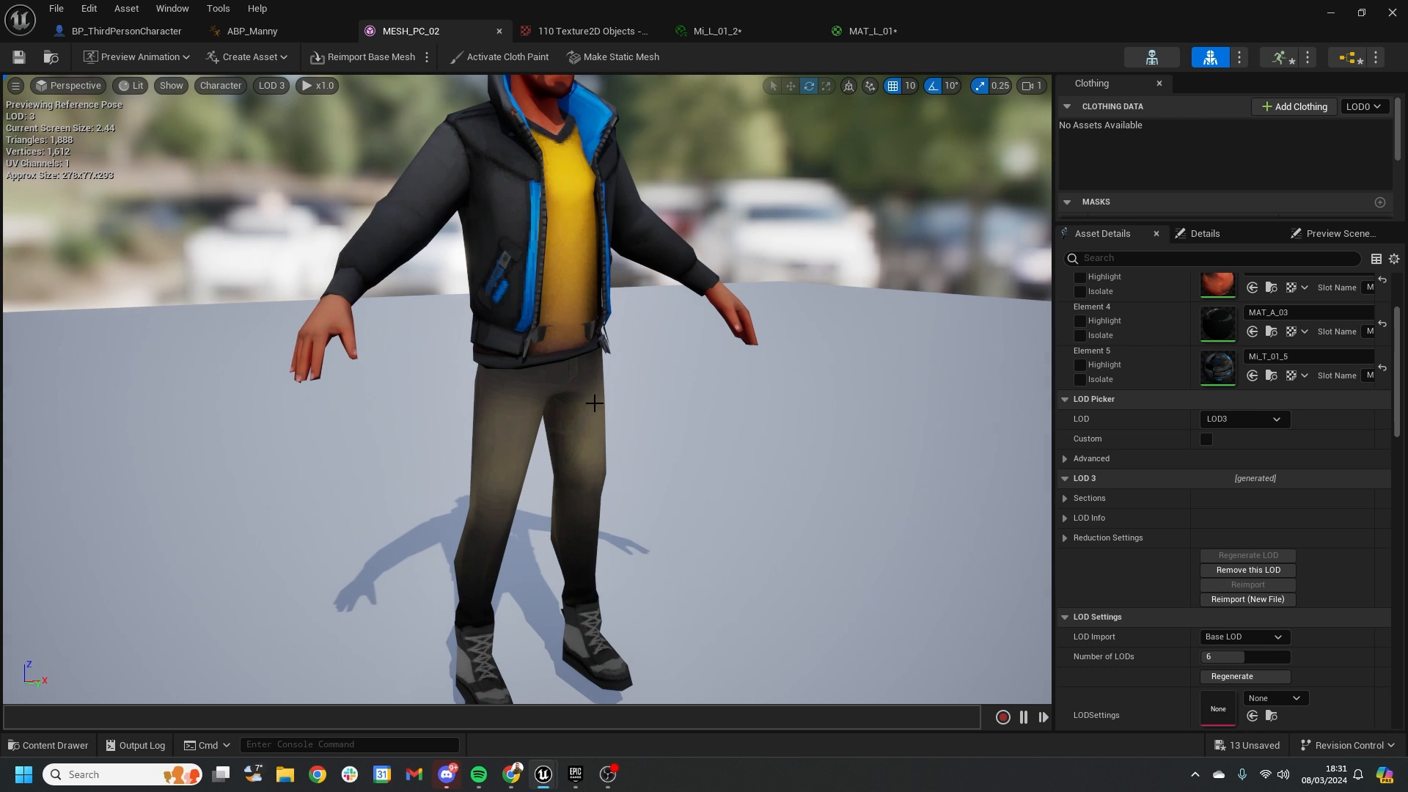
right_drag(598, 561, 499, 345)
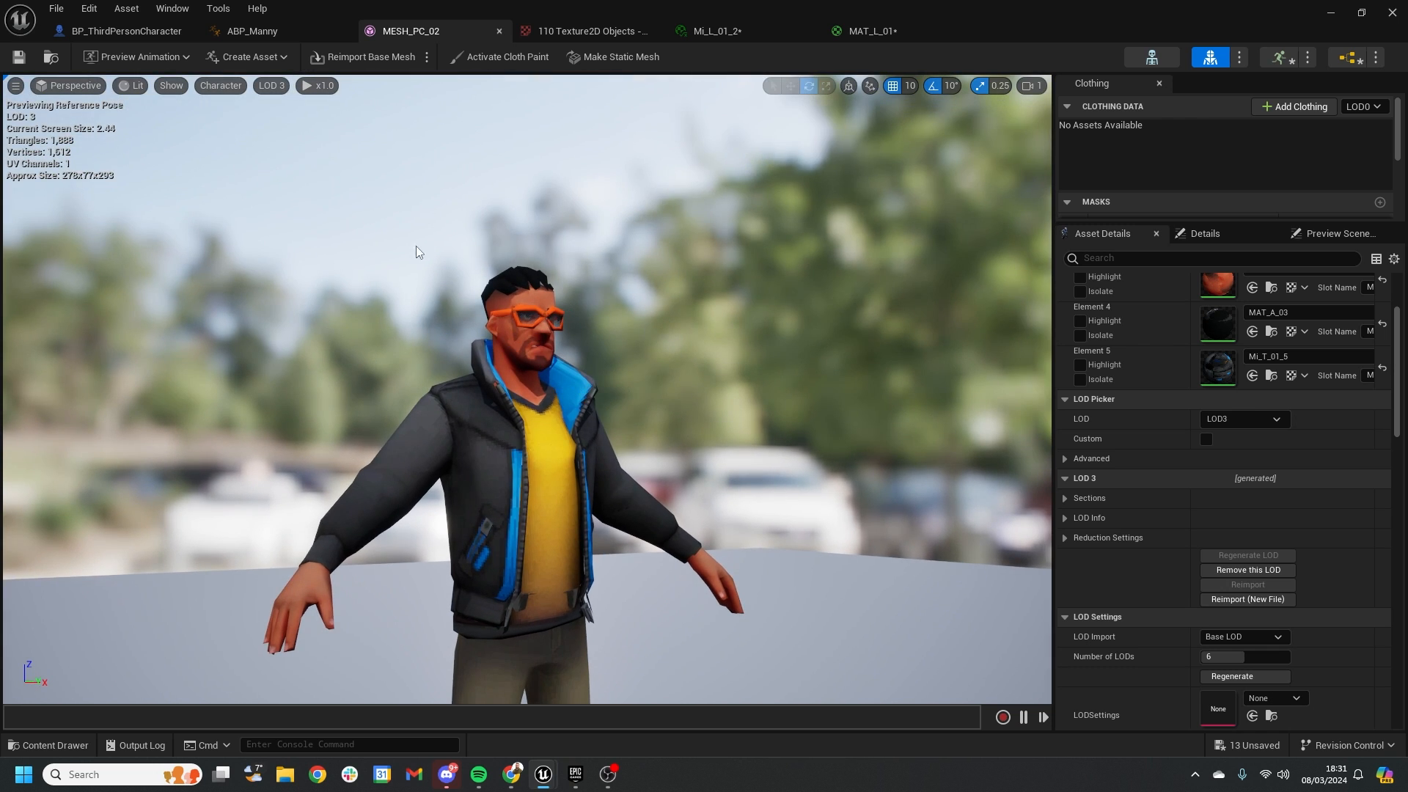
click(819, 33)
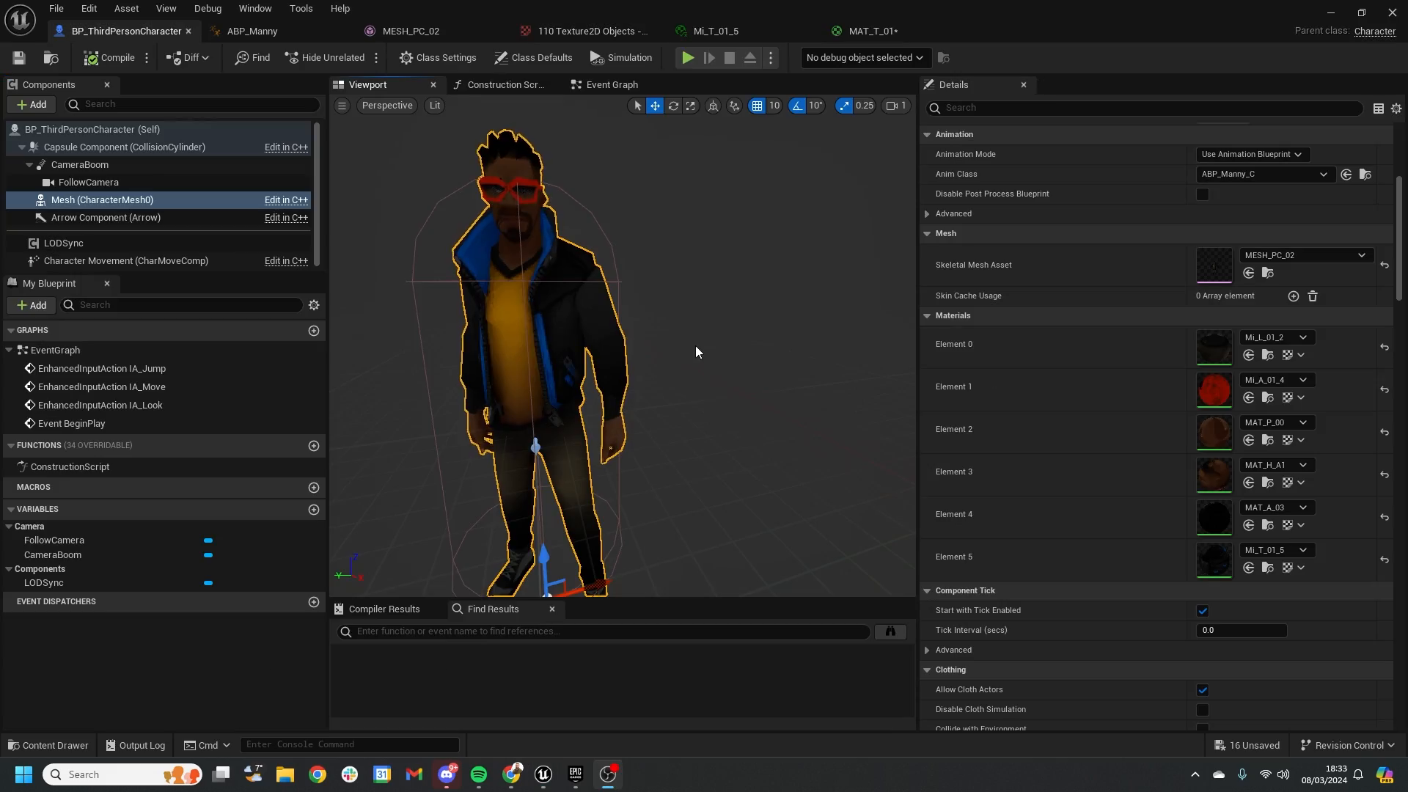
Examine the unlit character from several angles and distances in the BP_ThirdPersonCharacter viewport.
key(a)
right_drag(716, 365, 748, 378)
key(w)
key(s)
key(w)
right_drag(671, 262, 670, 261)
key(s)
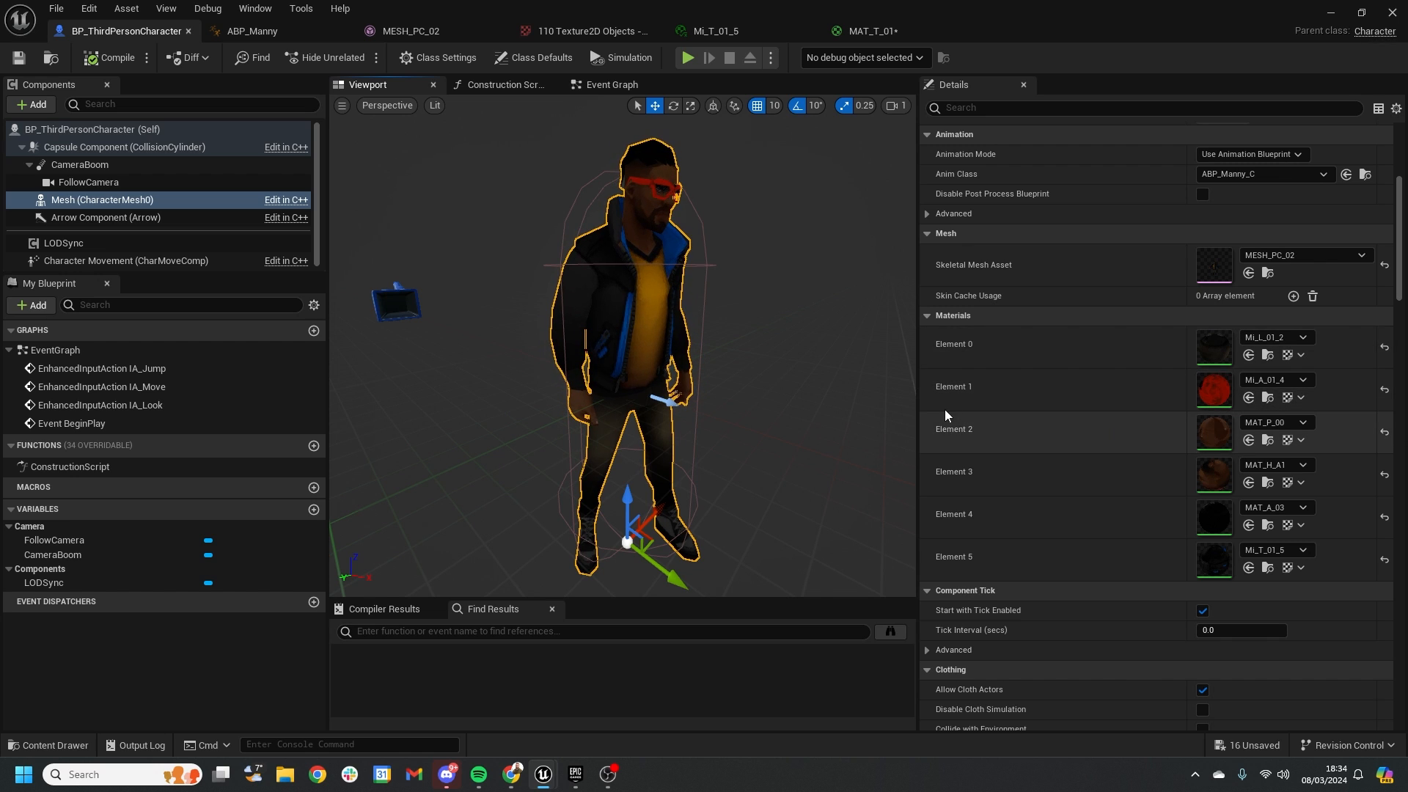
Open the mesh's Element 1 material Mi_A_01_4, its parent MAT_A_01, and that material's color texture TEX_A_01_D_1.
double_click(1222, 396)
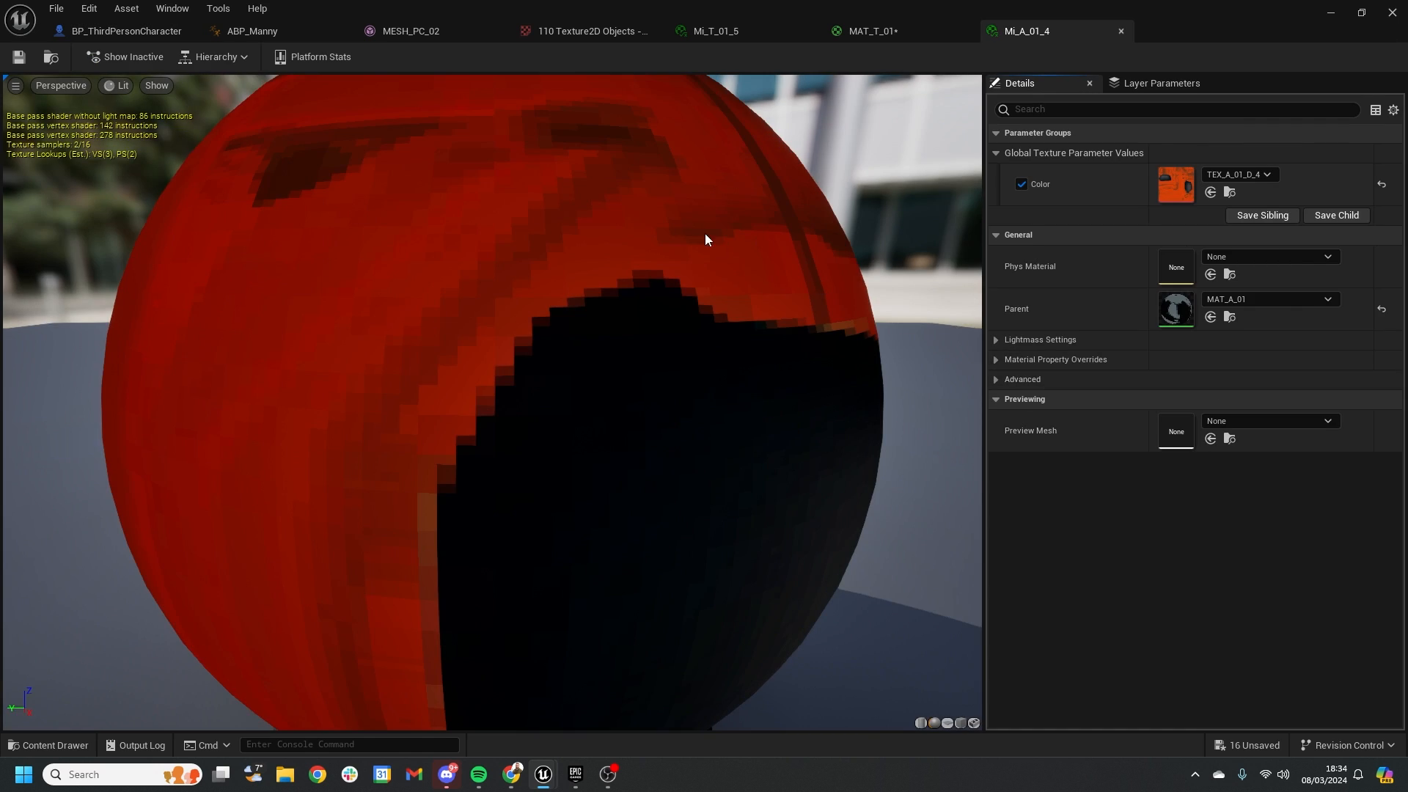
double_click(1177, 307)
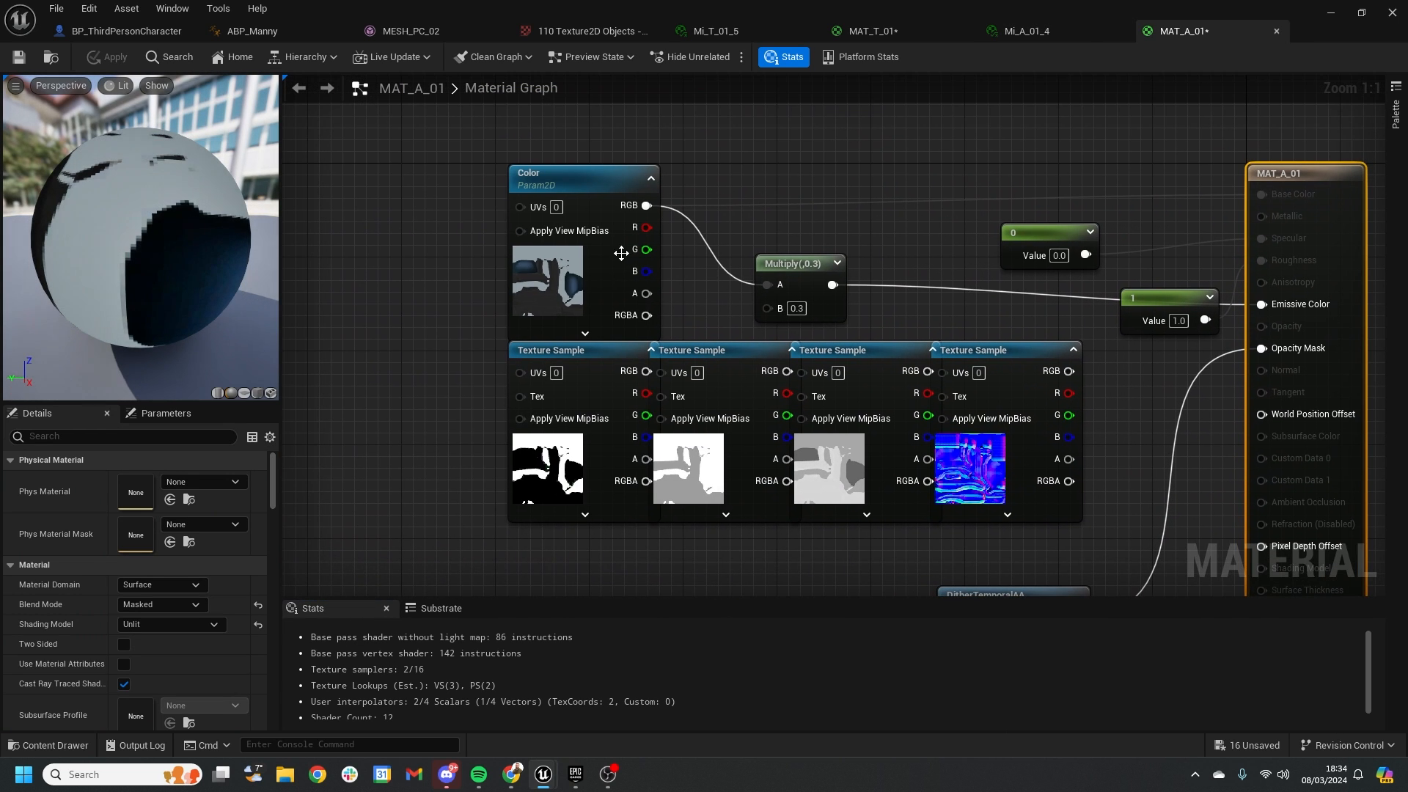
click(544, 284)
drag(528, 290, 516, 243)
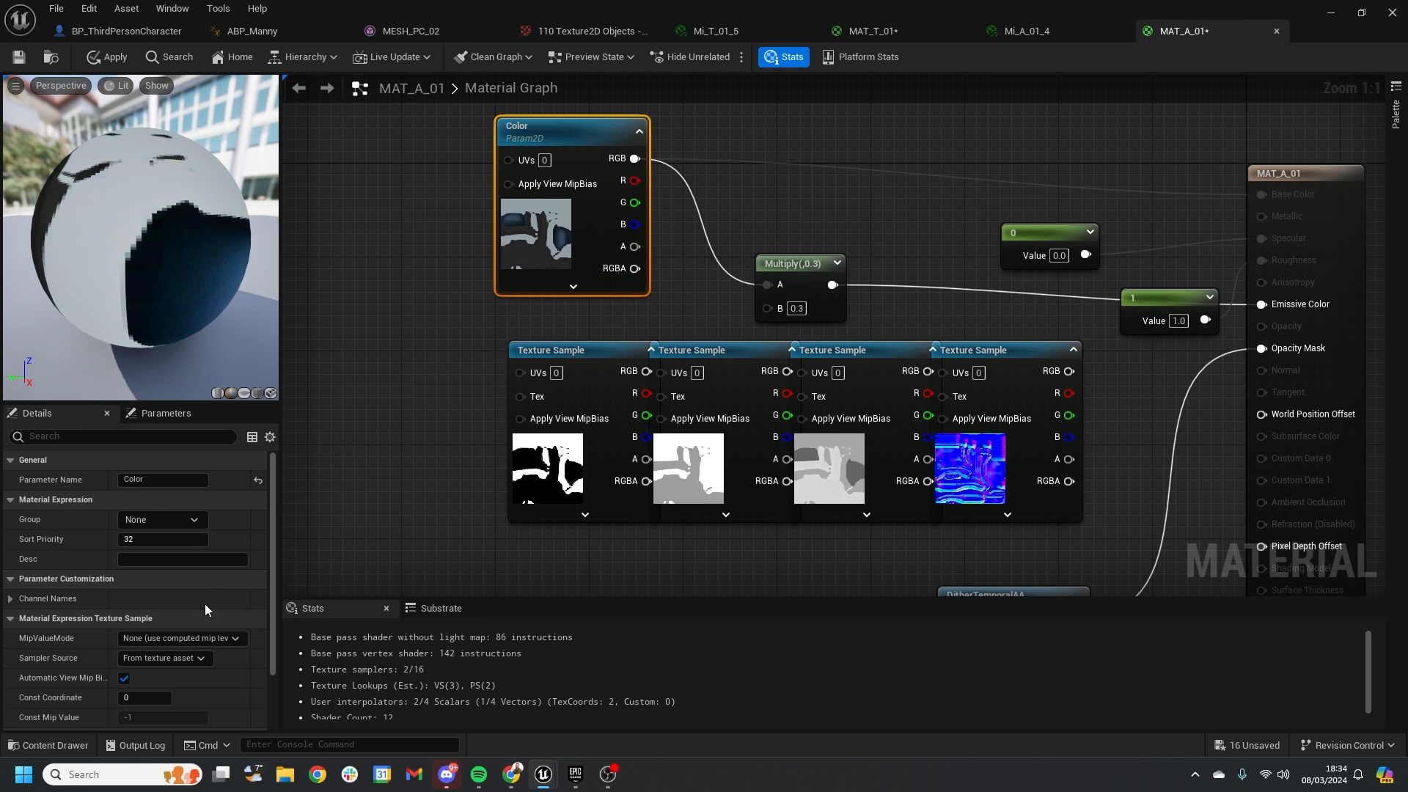
scroll(159, 638, down, 3)
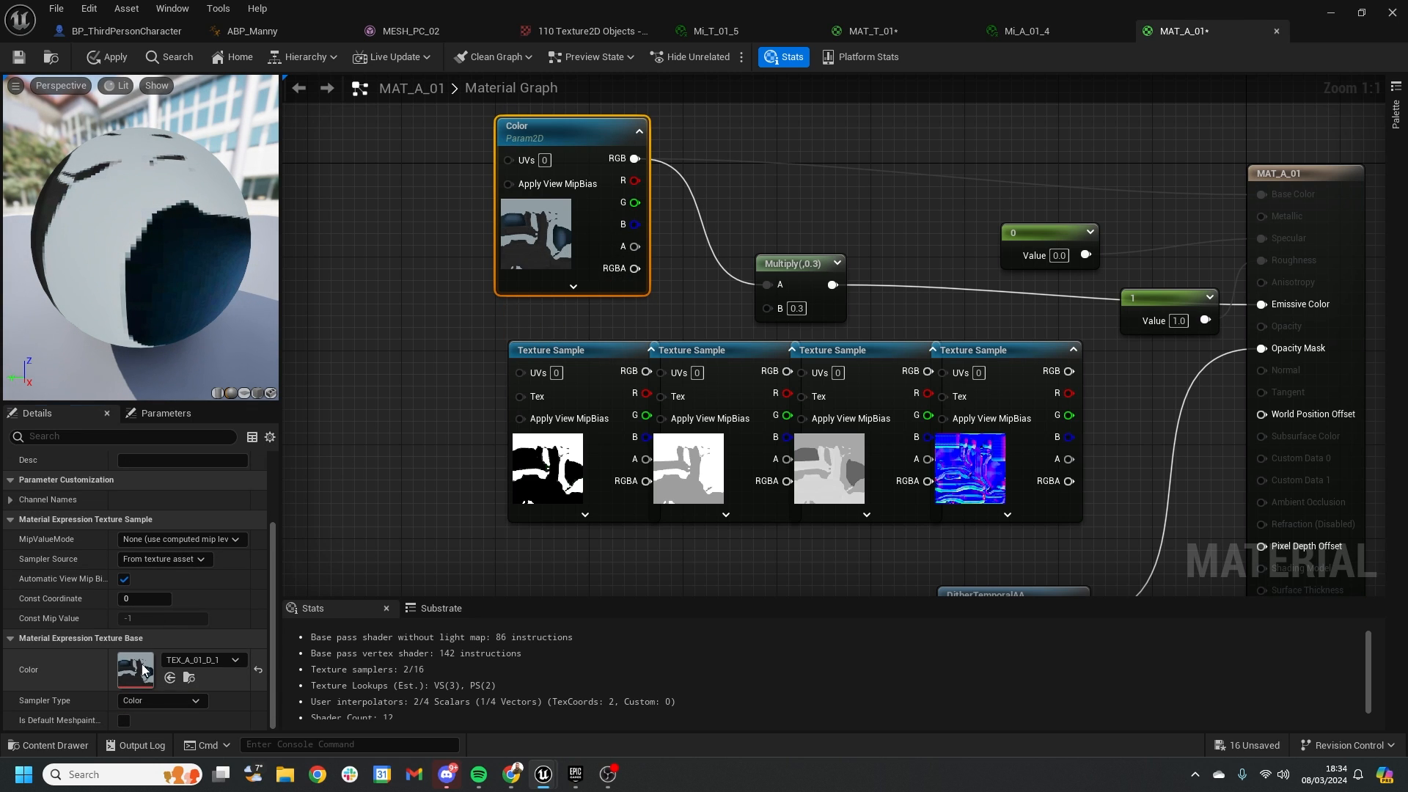
double_click(208, 658)
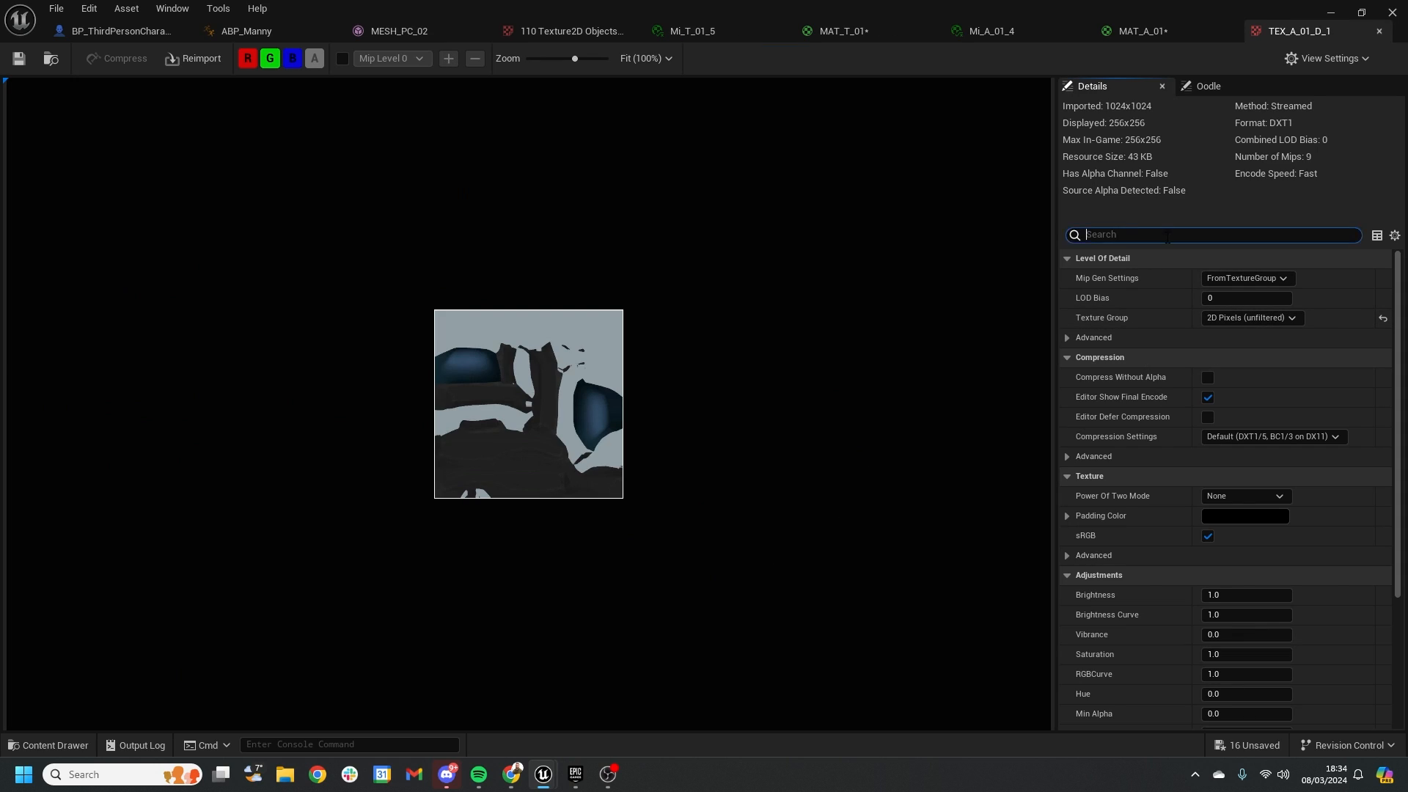
Set TEX_A_01_D_1's Maximum Texture Size to 32, save the texture, and close it.
text(max)
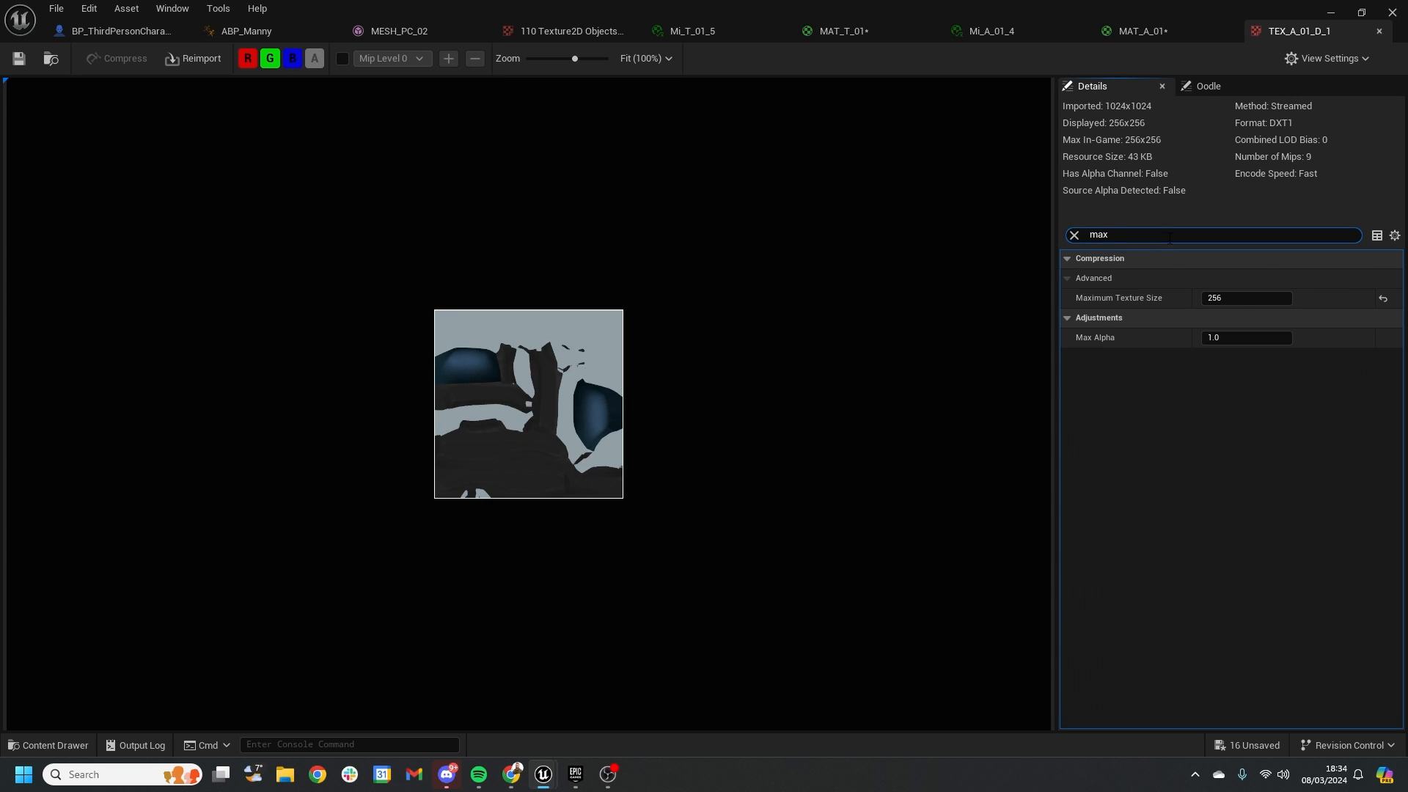
click(1233, 301)
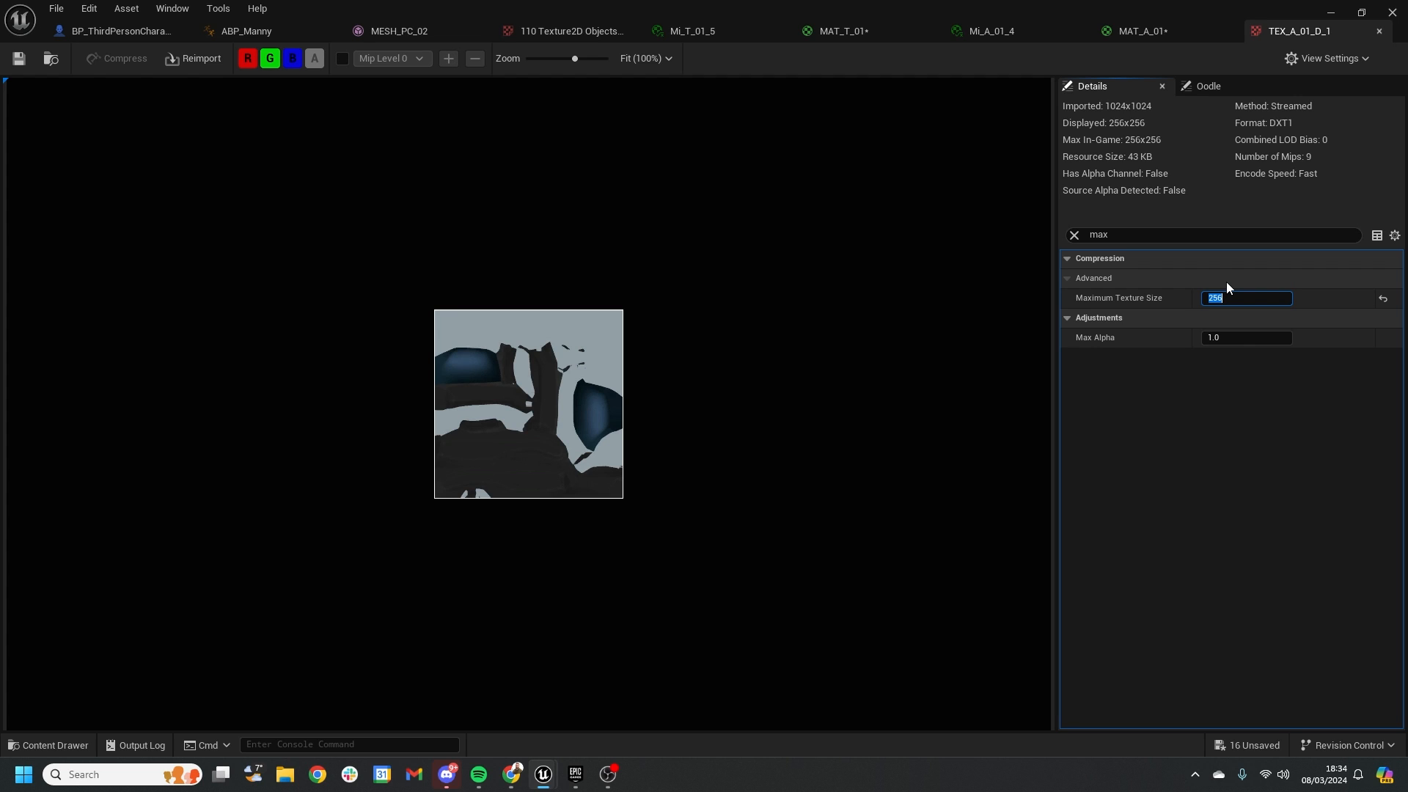
text(32)
key(Return)
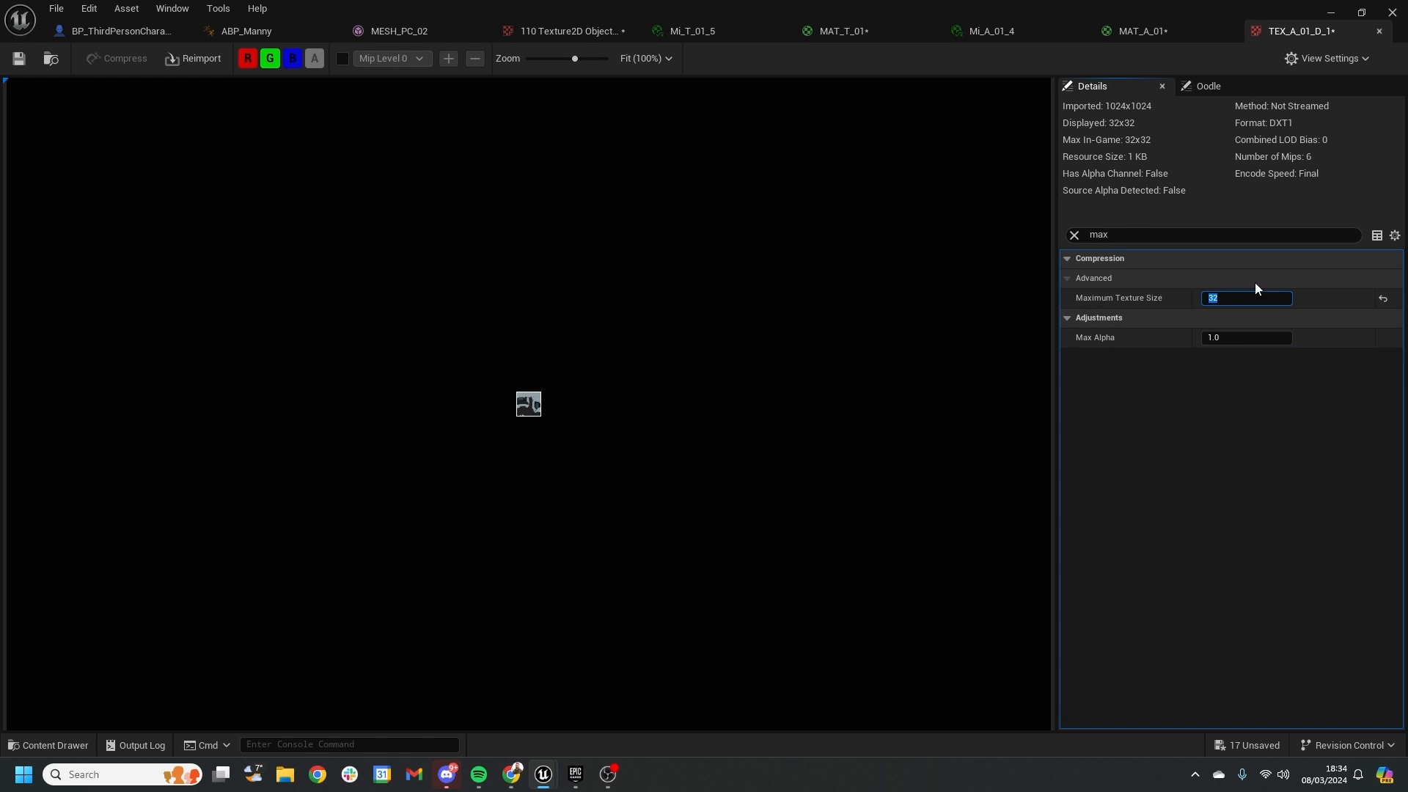
click(19, 58)
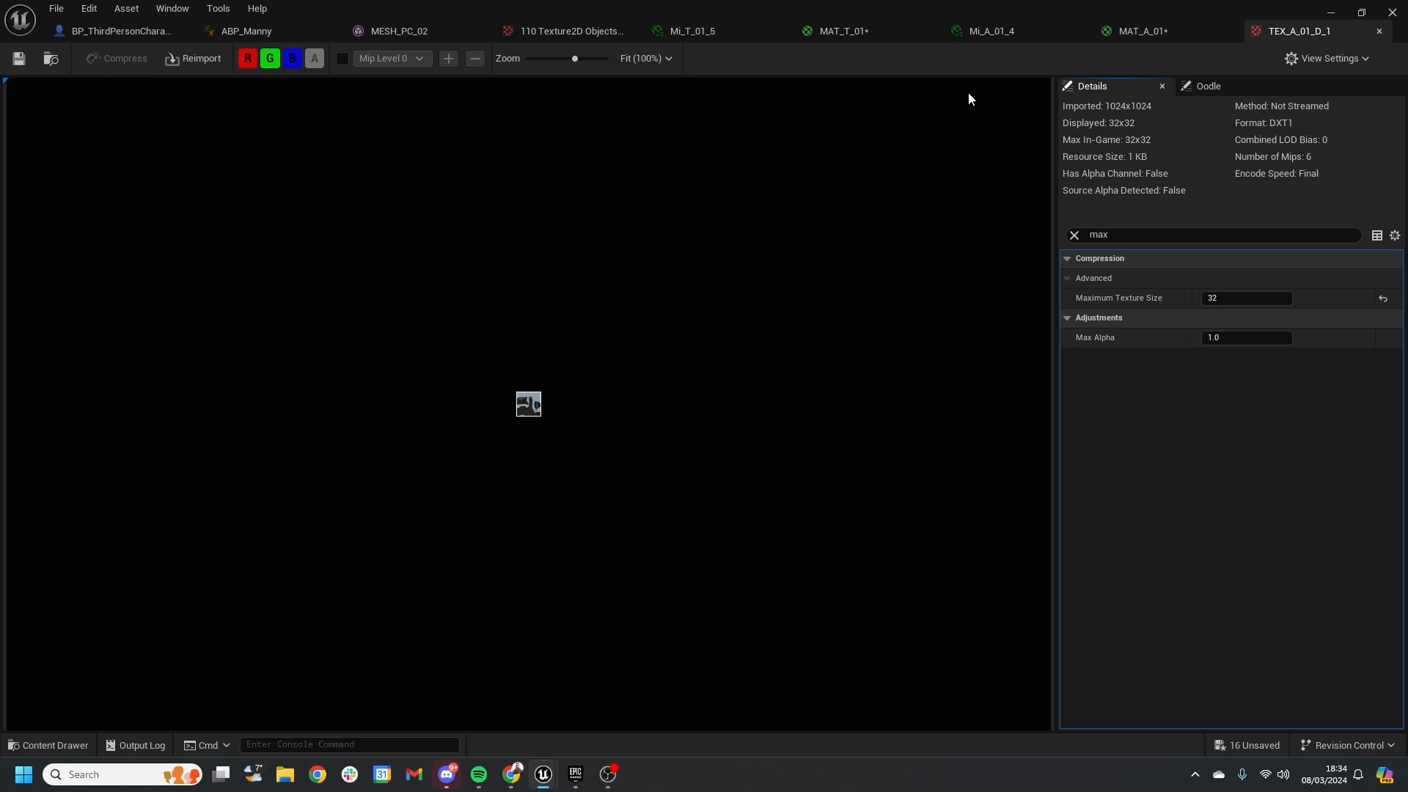
click(1379, 31)
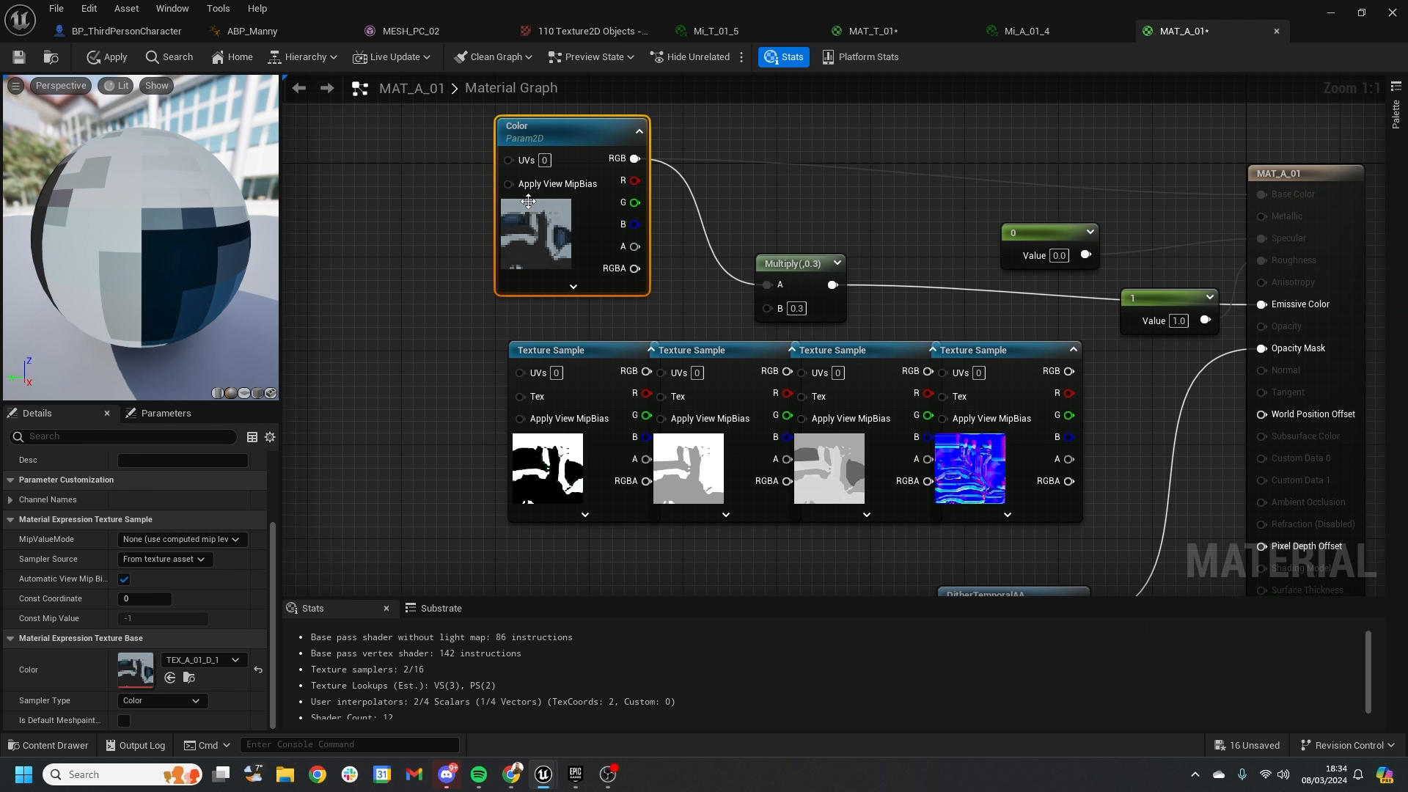
Apply MAT_A_01, close the open material editors, and return to BP_ThirdPersonCharacter to inspect the character's upper body up close.
click(103, 63)
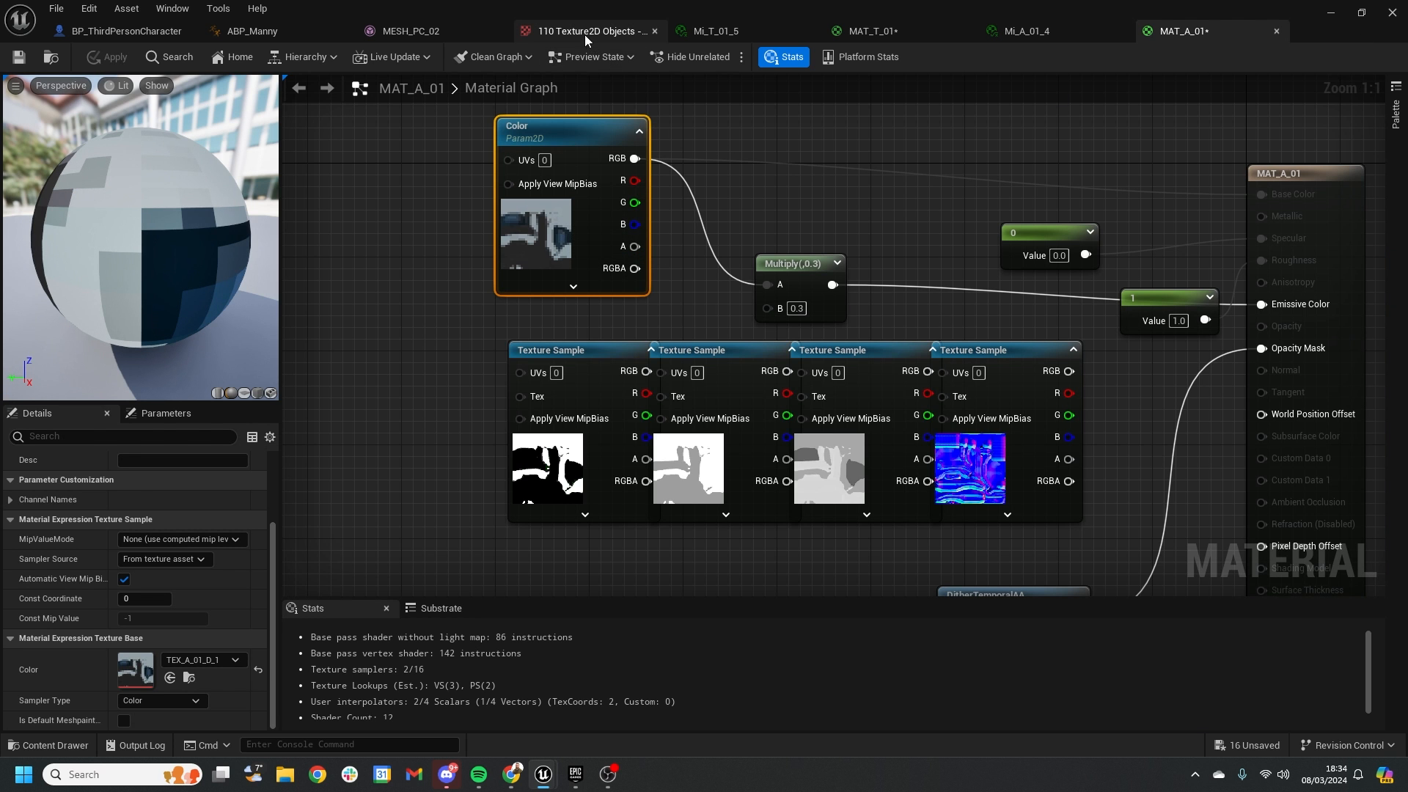
click(1275, 31)
click(1121, 30)
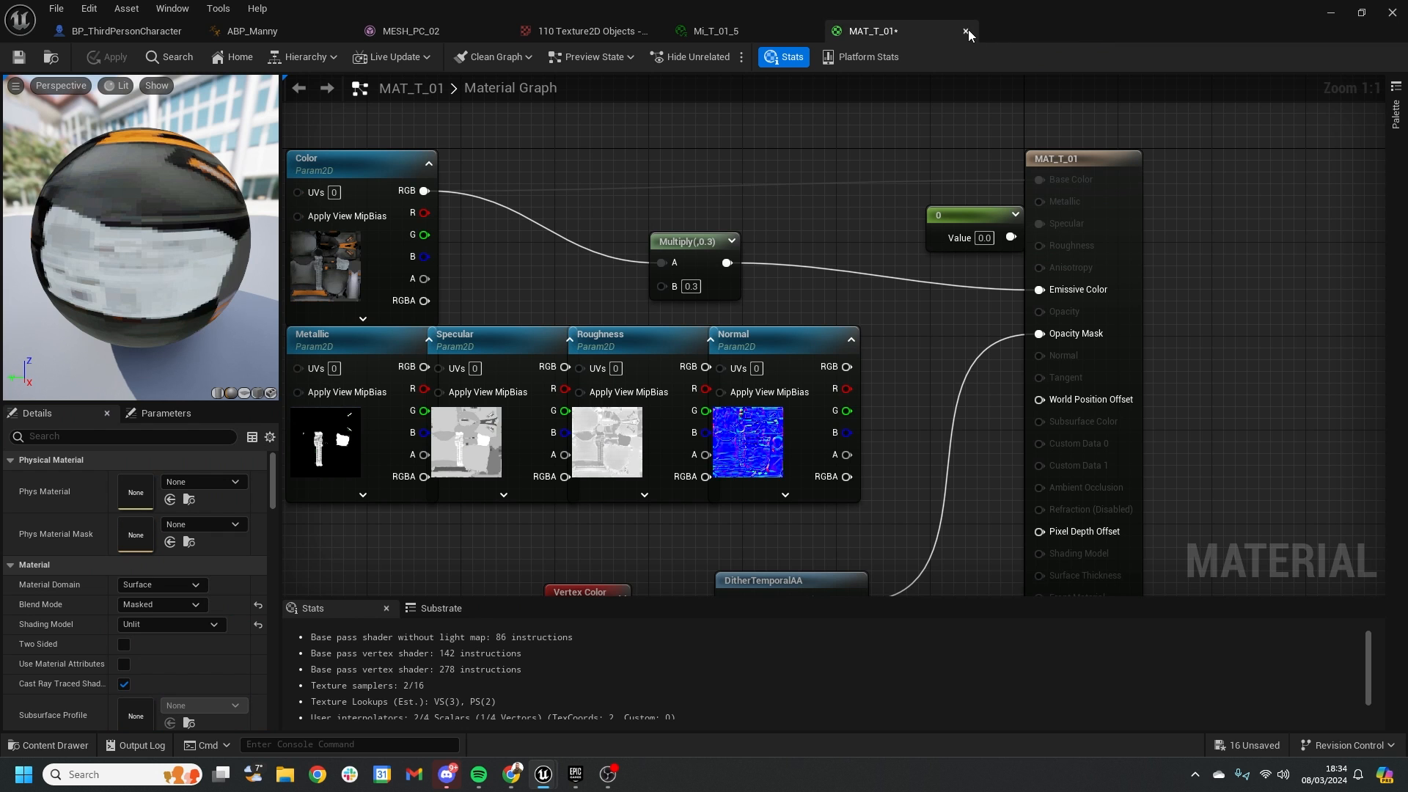
click(965, 31)
click(813, 31)
click(146, 31)
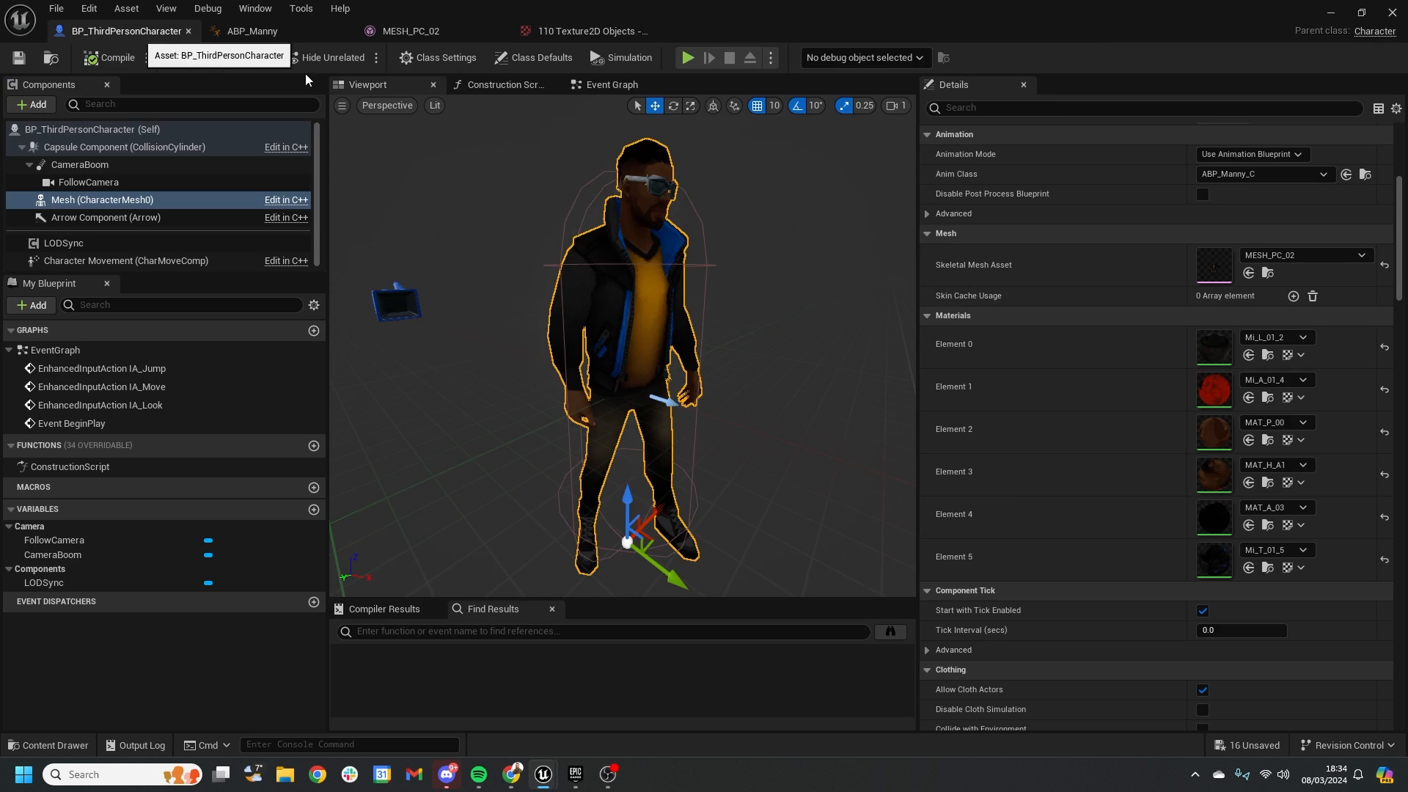
scroll(719, 283, down, 5)
right_drag(719, 283, 719, 220)
right_drag(667, 317, 557, 295)
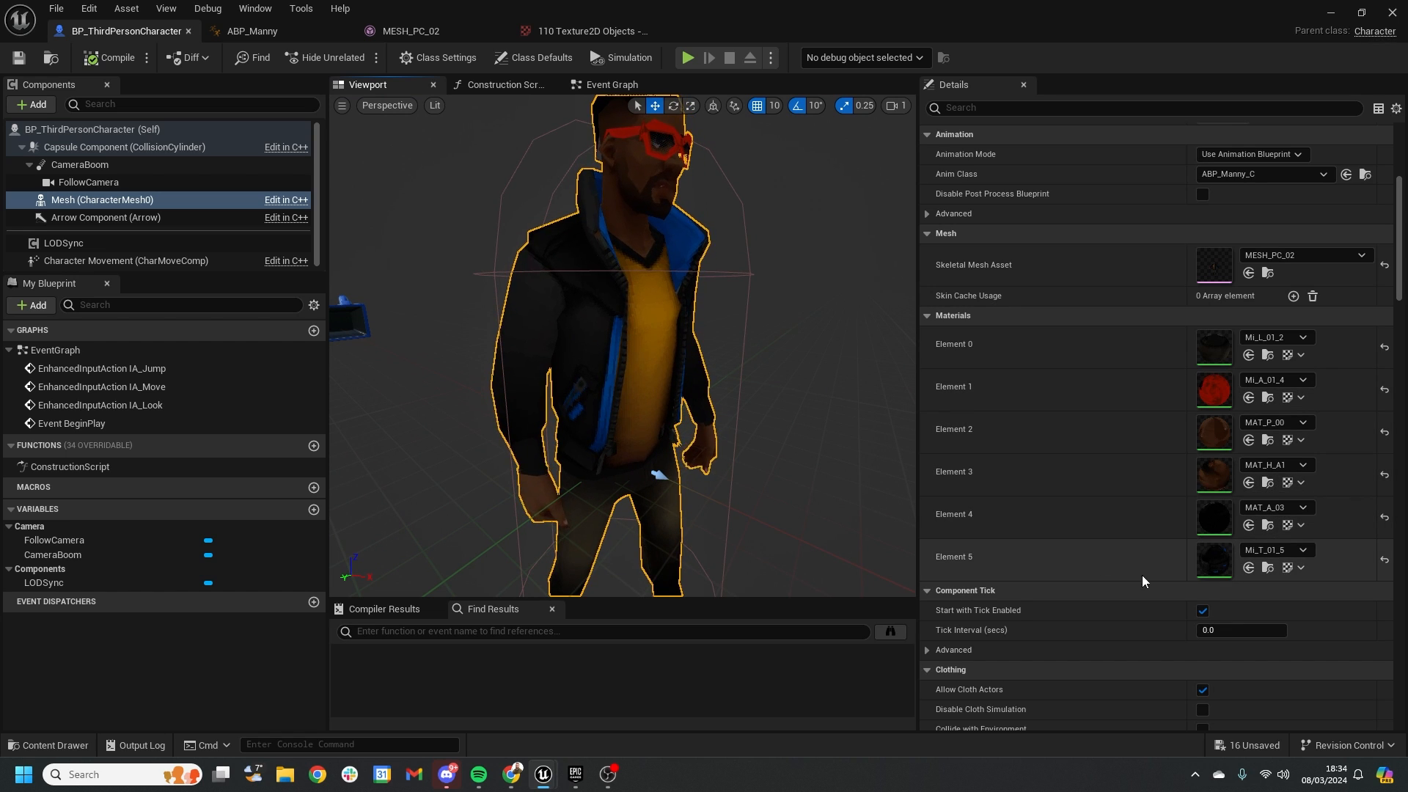
Open color texture TEX_T_01_D_5 from Element 5's material Mi_T_01_5, set its Maximum Texture Size to 128, and save it.
double_click(1215, 559)
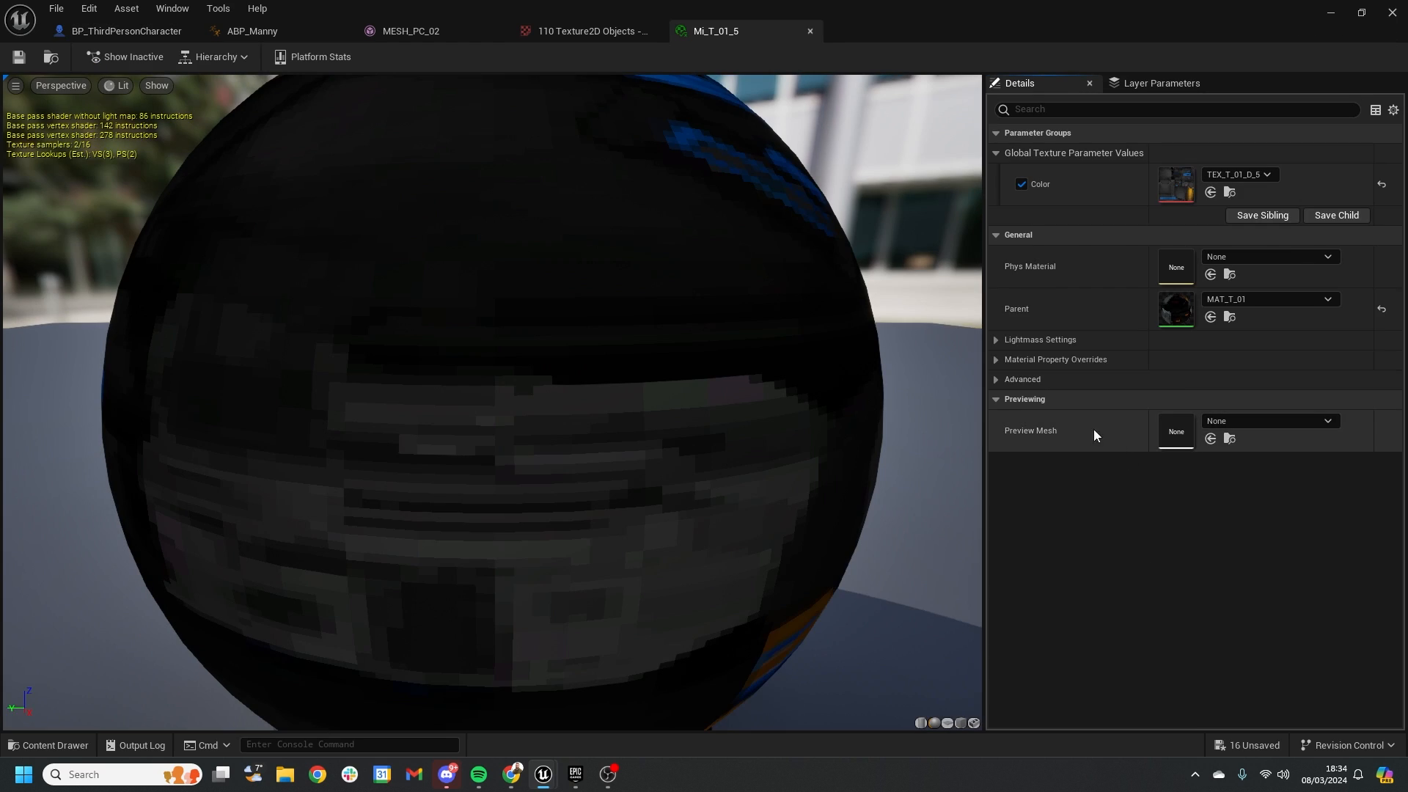
double_click(1178, 186)
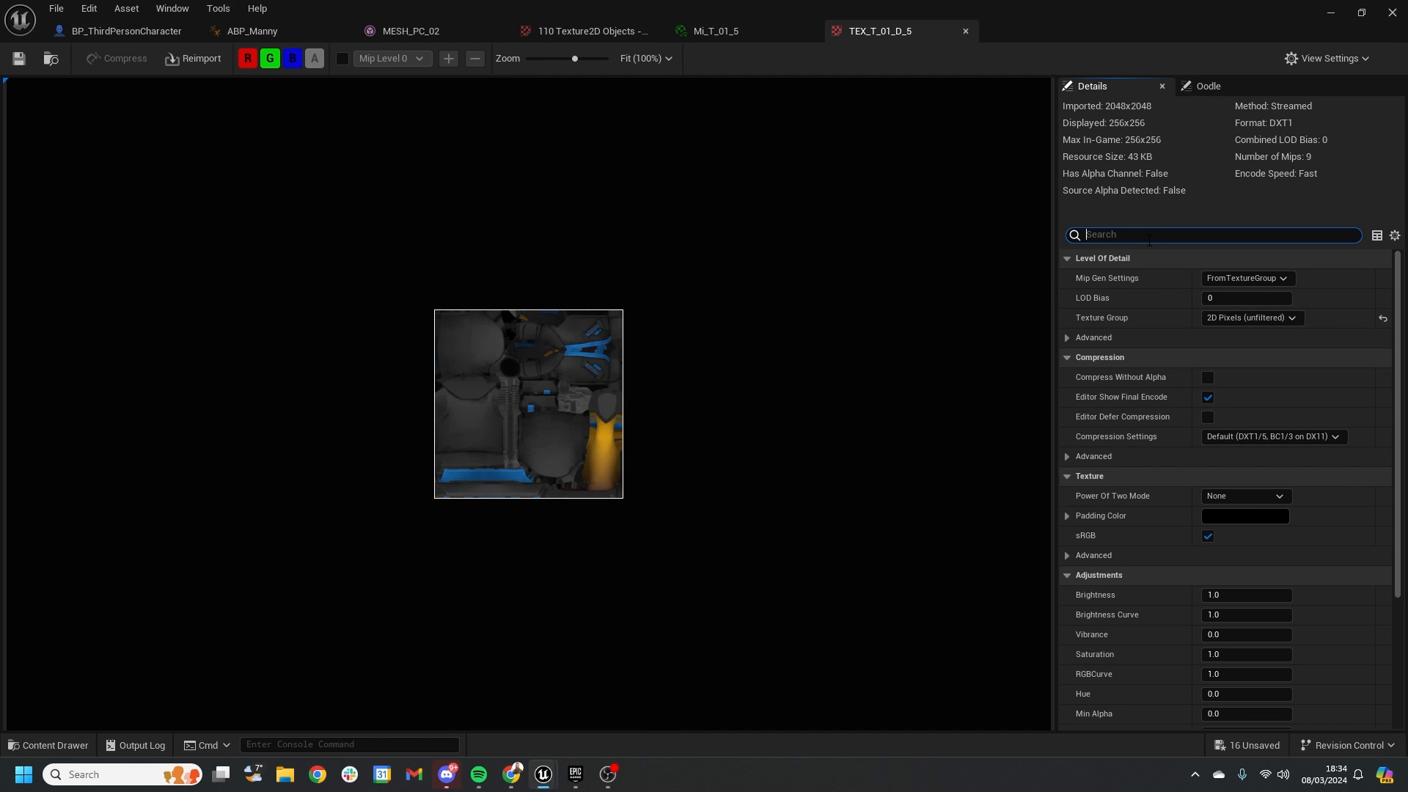
click(1149, 236)
text(max)
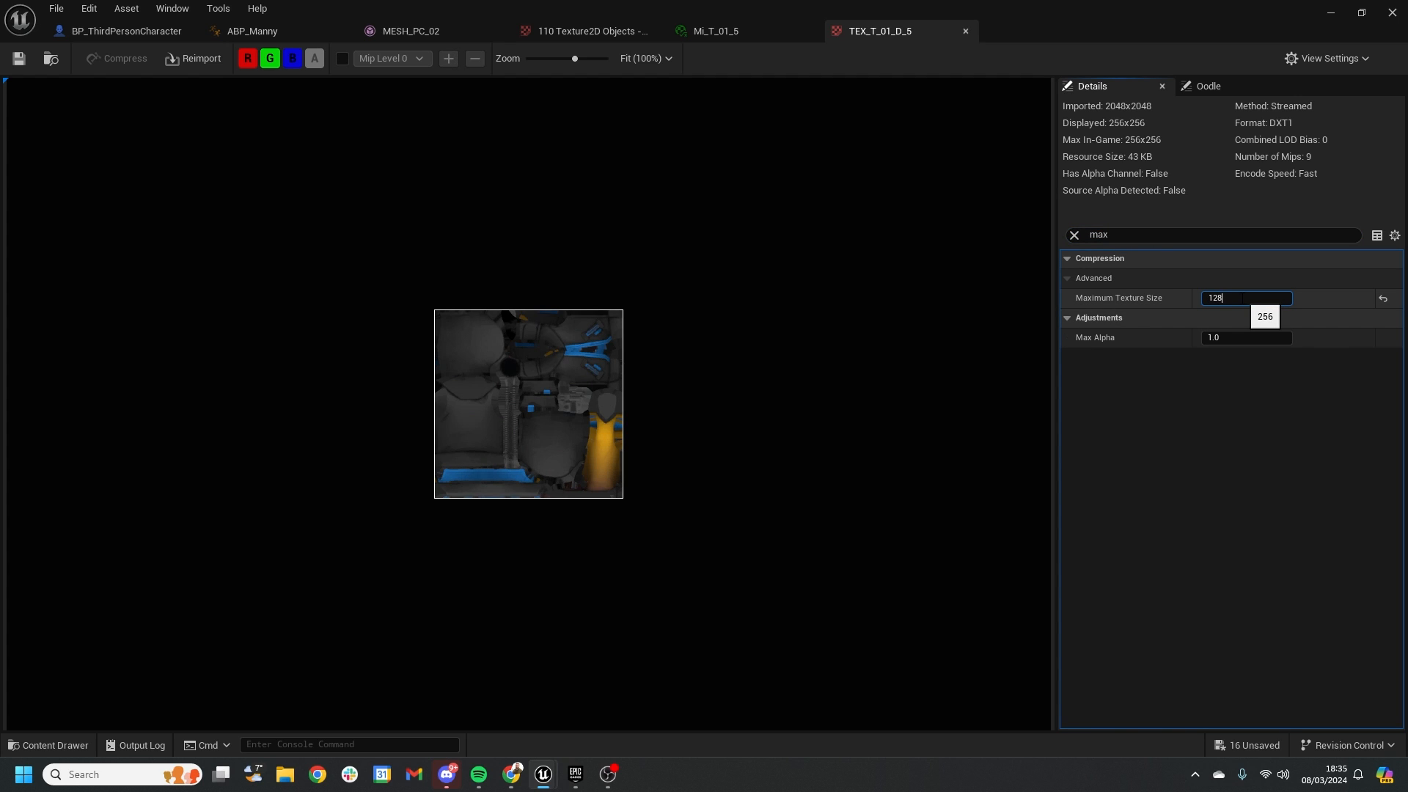
text(128)
key(Return)
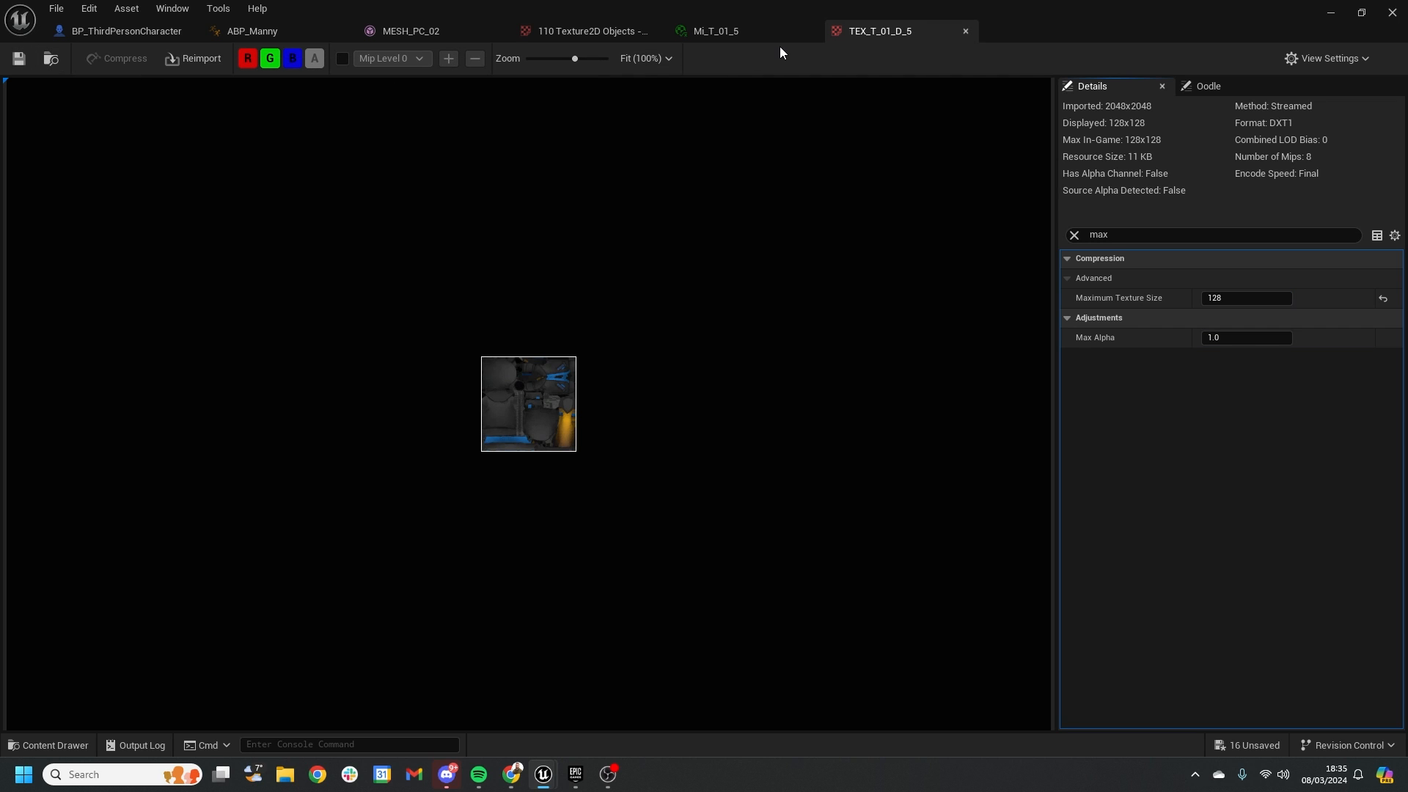
From Element 2's material MAT_P_00, open skin texture TEX_P_00_D_A, set its Maximum Texture Size to 64, and save it.
click(155, 33)
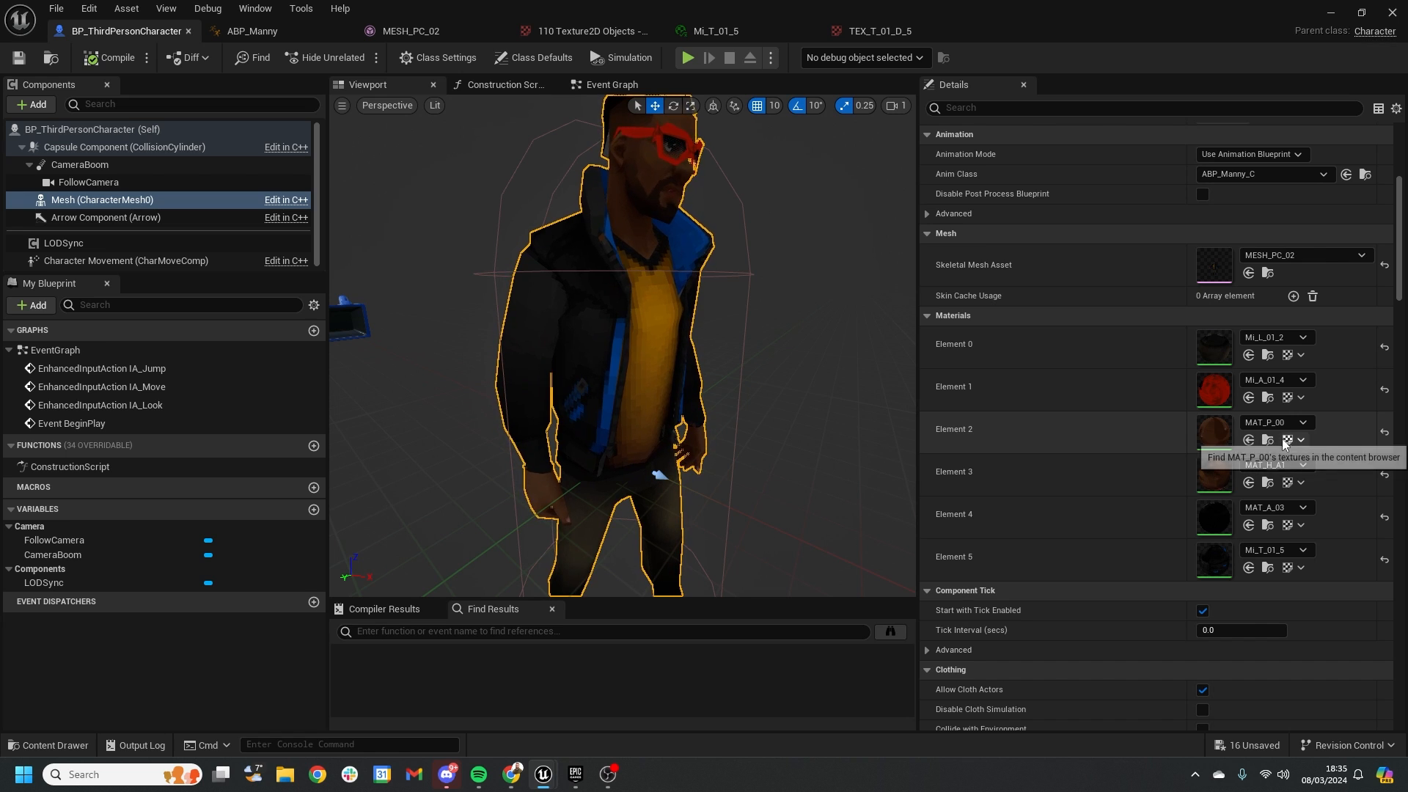
double_click(1213, 431)
right_drag(545, 213, 897, 270)
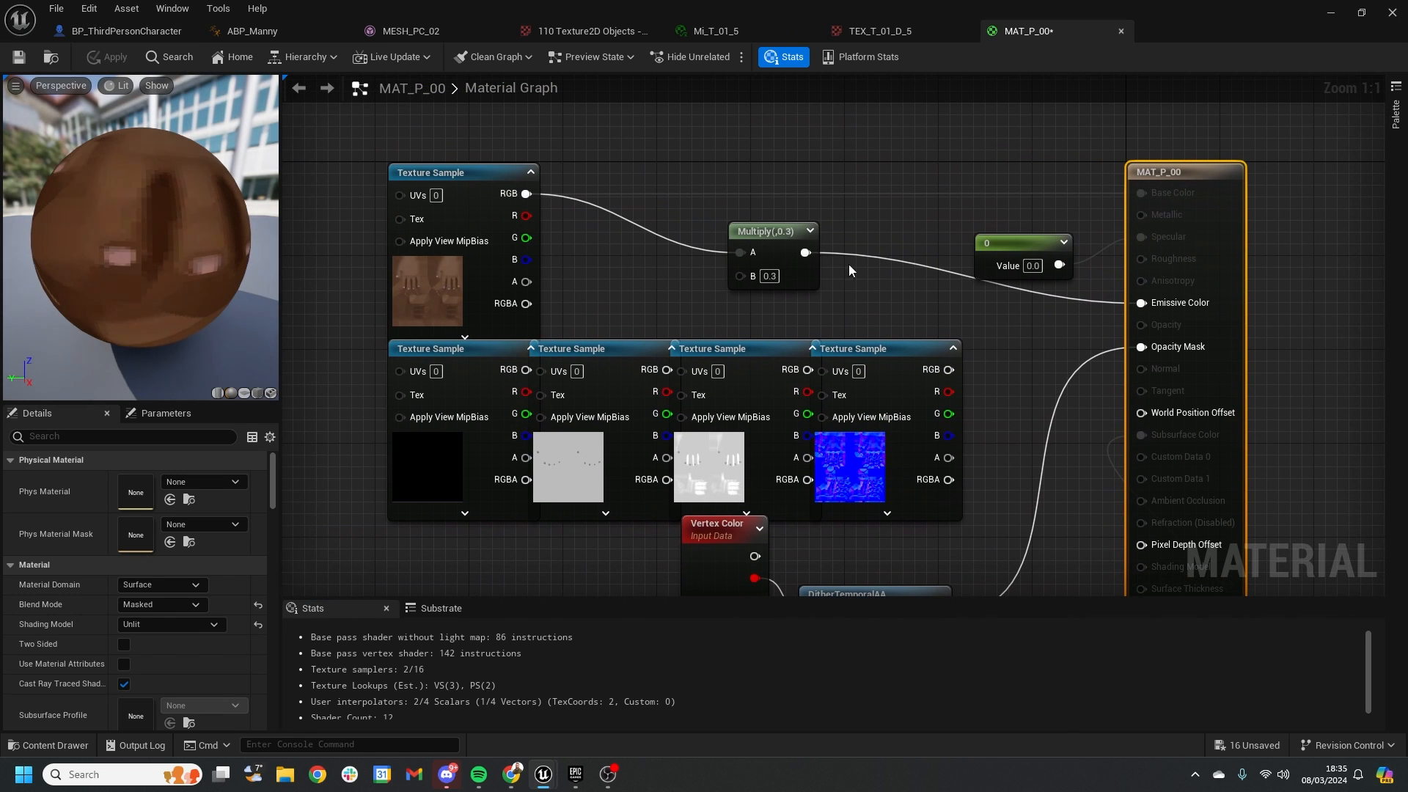
click(454, 277)
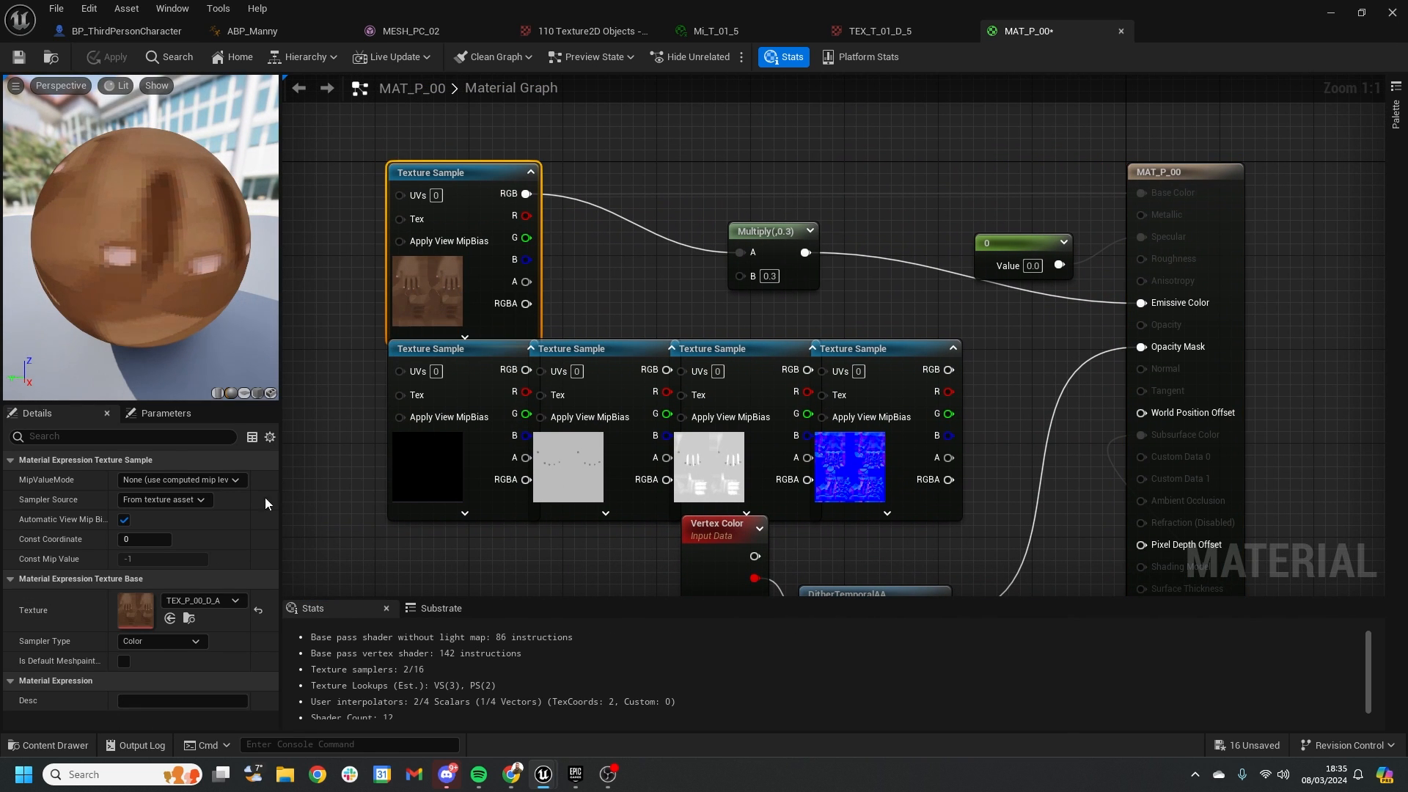
double_click(139, 618)
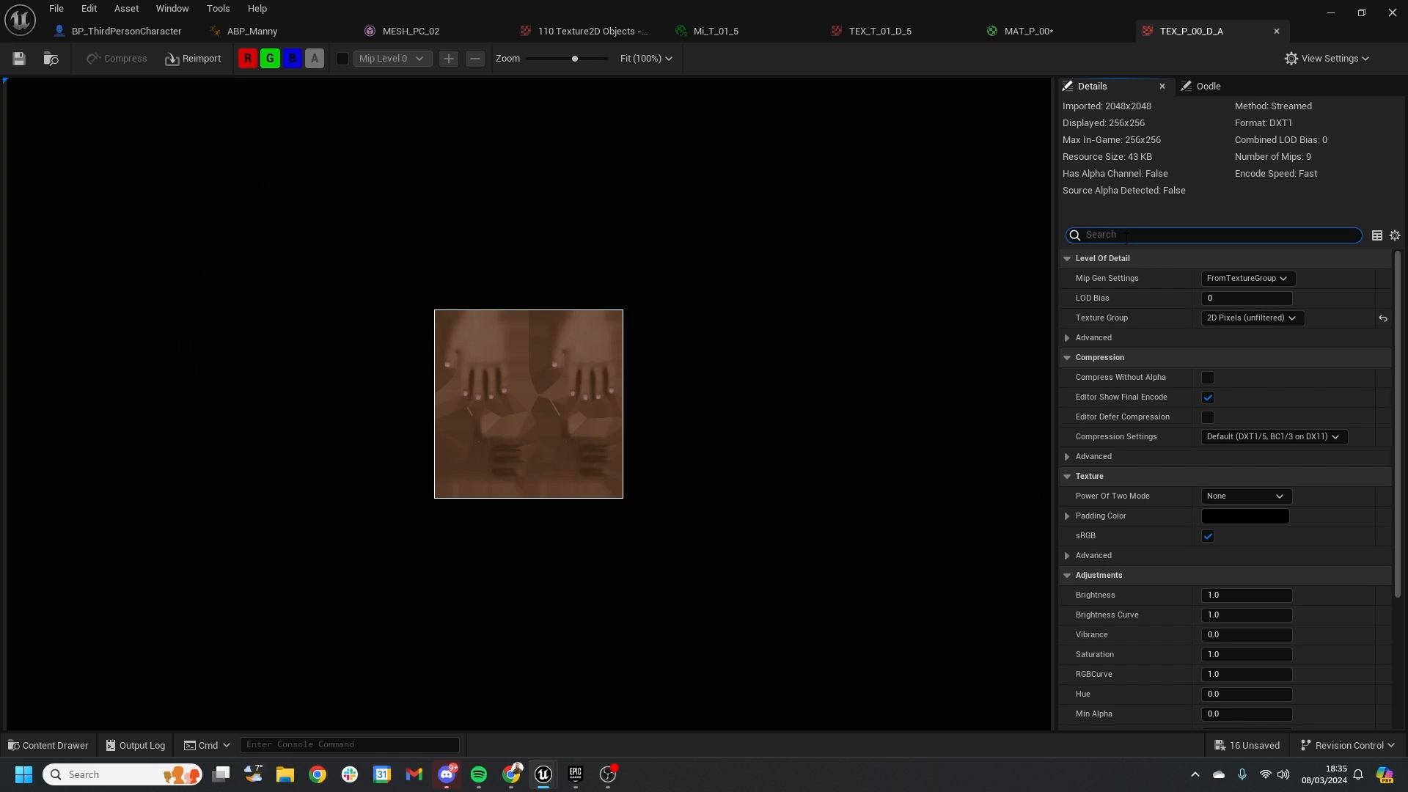
key(Tab)
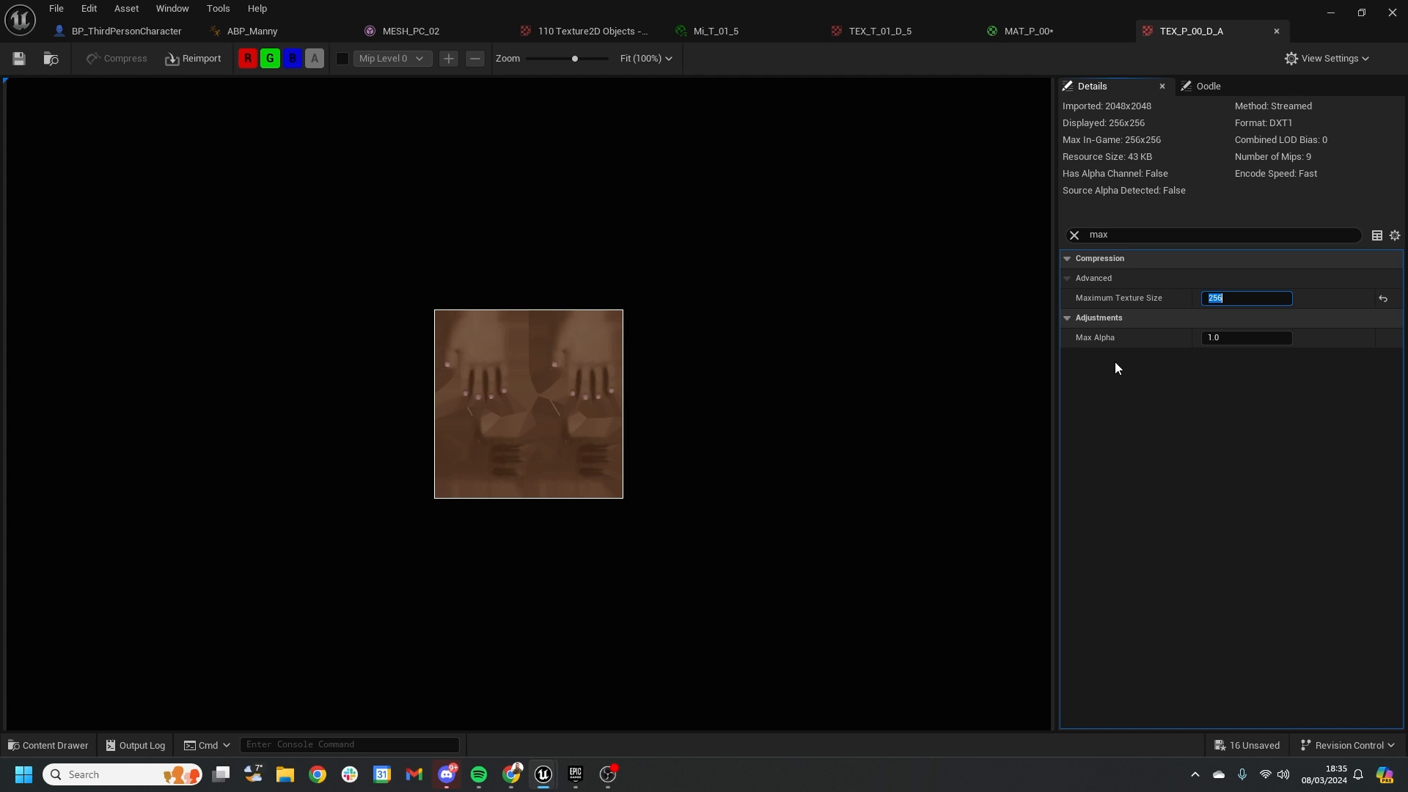
text(64)
key(Return)
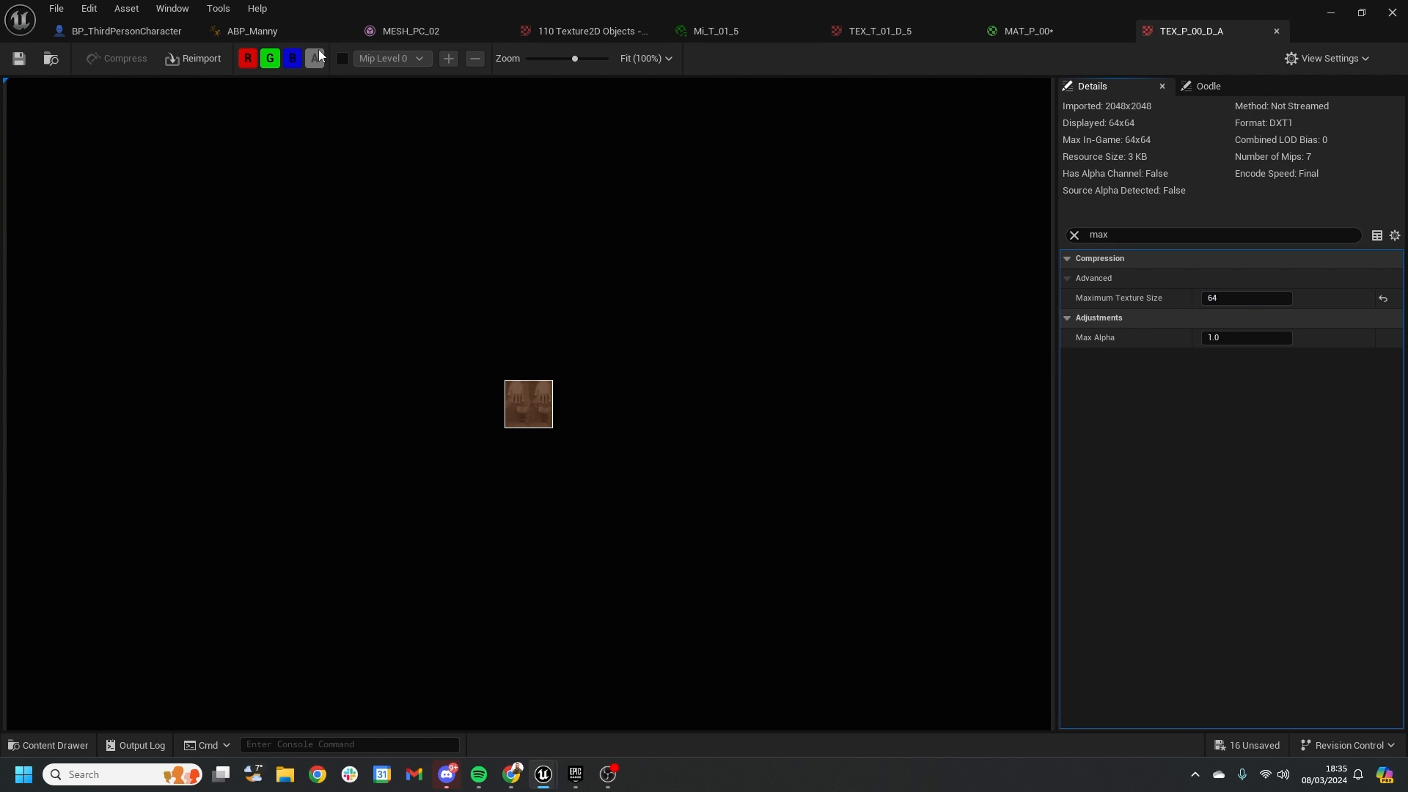
From Element 3's material MAT_H_A1, open head texture TEX_H_A_01_D, set its Maximum Texture Size to 64, and save it.
click(134, 31)
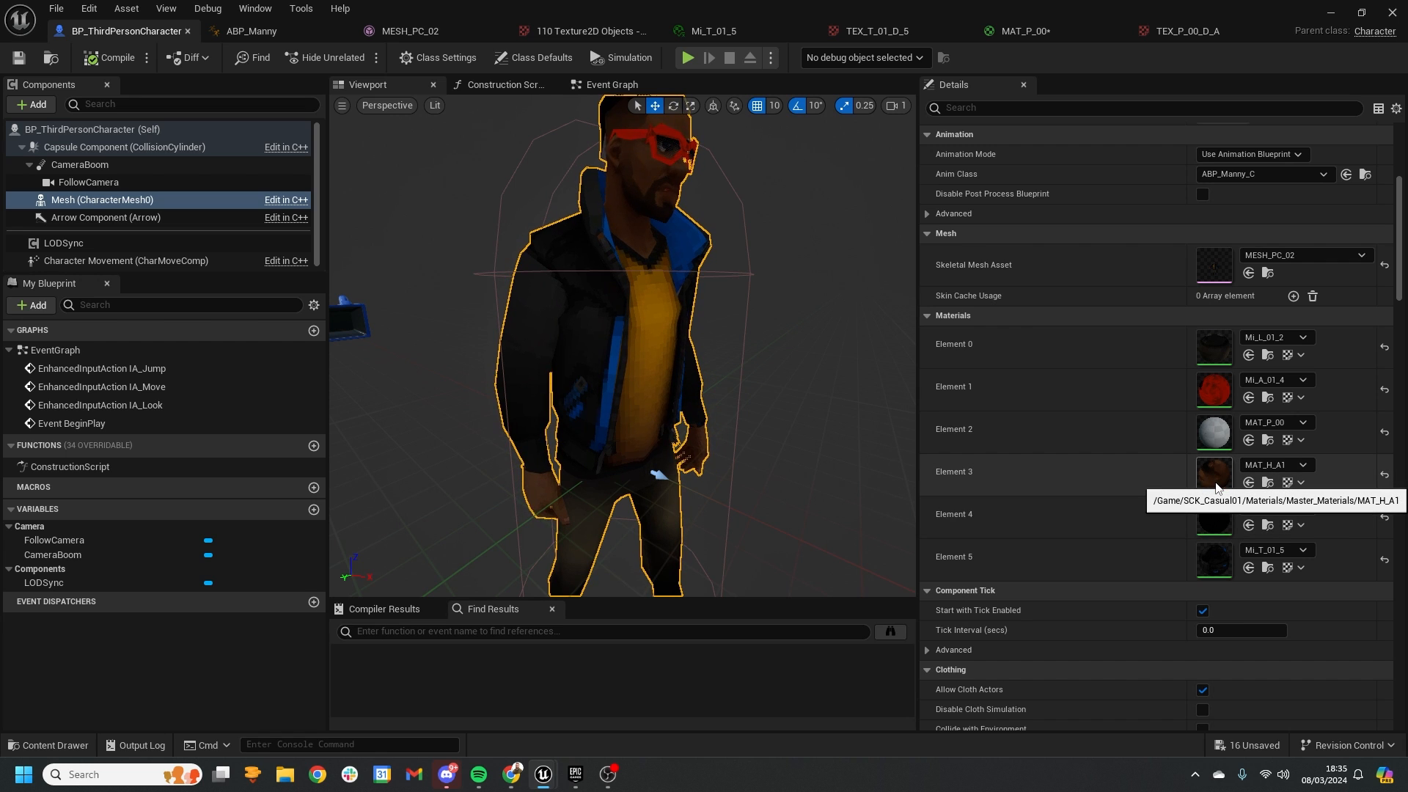
double_click(1215, 475)
right_drag(668, 272, 881, 268)
click(433, 122)
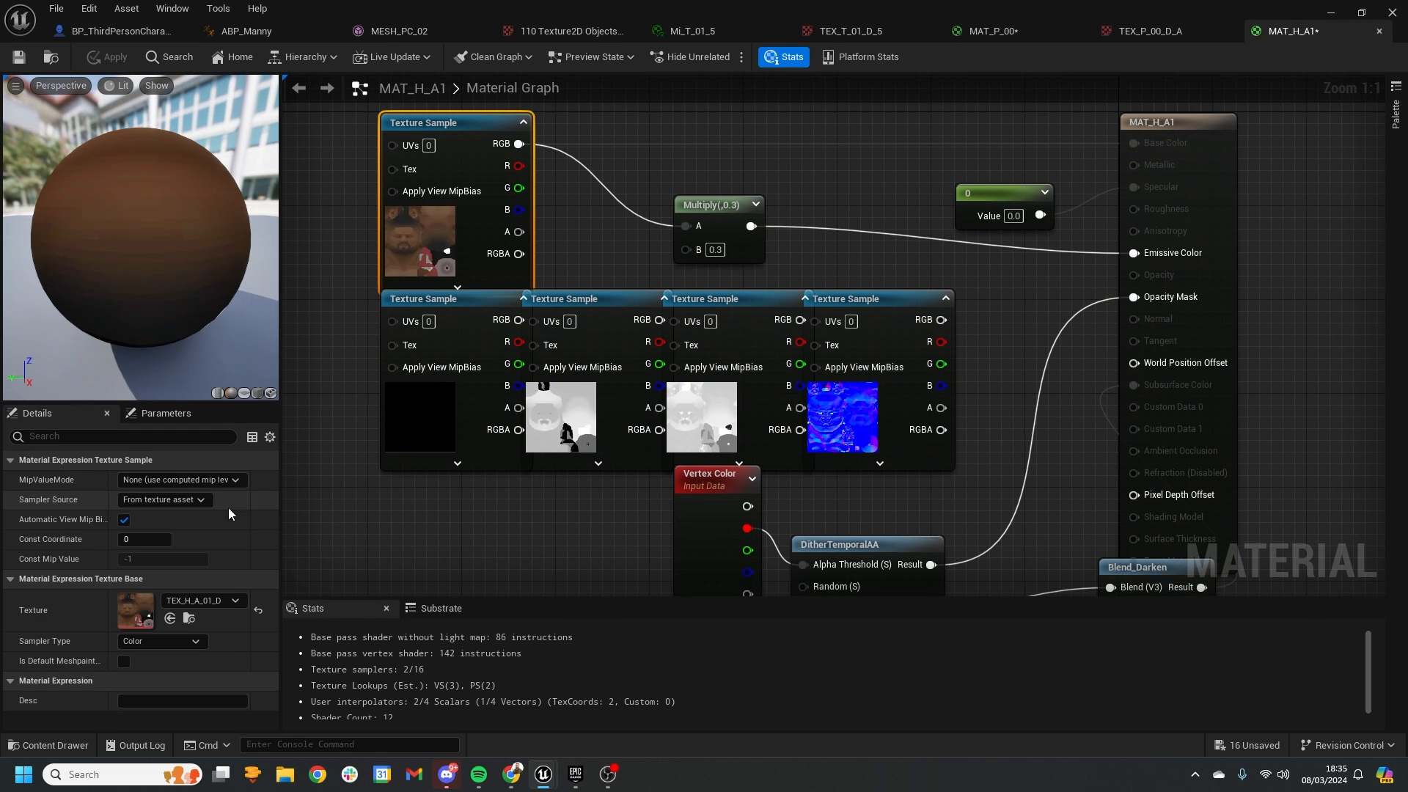
double_click(135, 610)
text(max)
click(1232, 299)
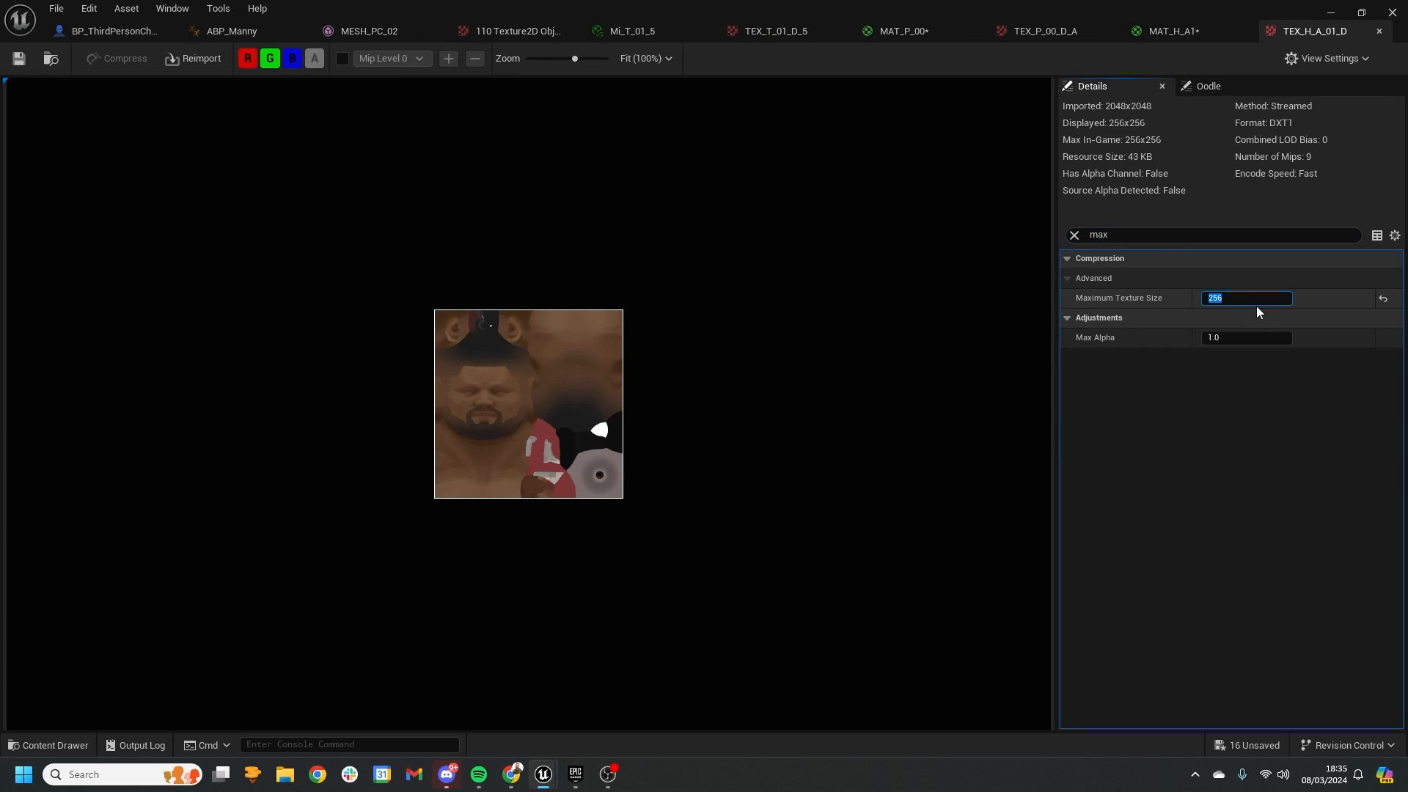
text(64)
key(Return)
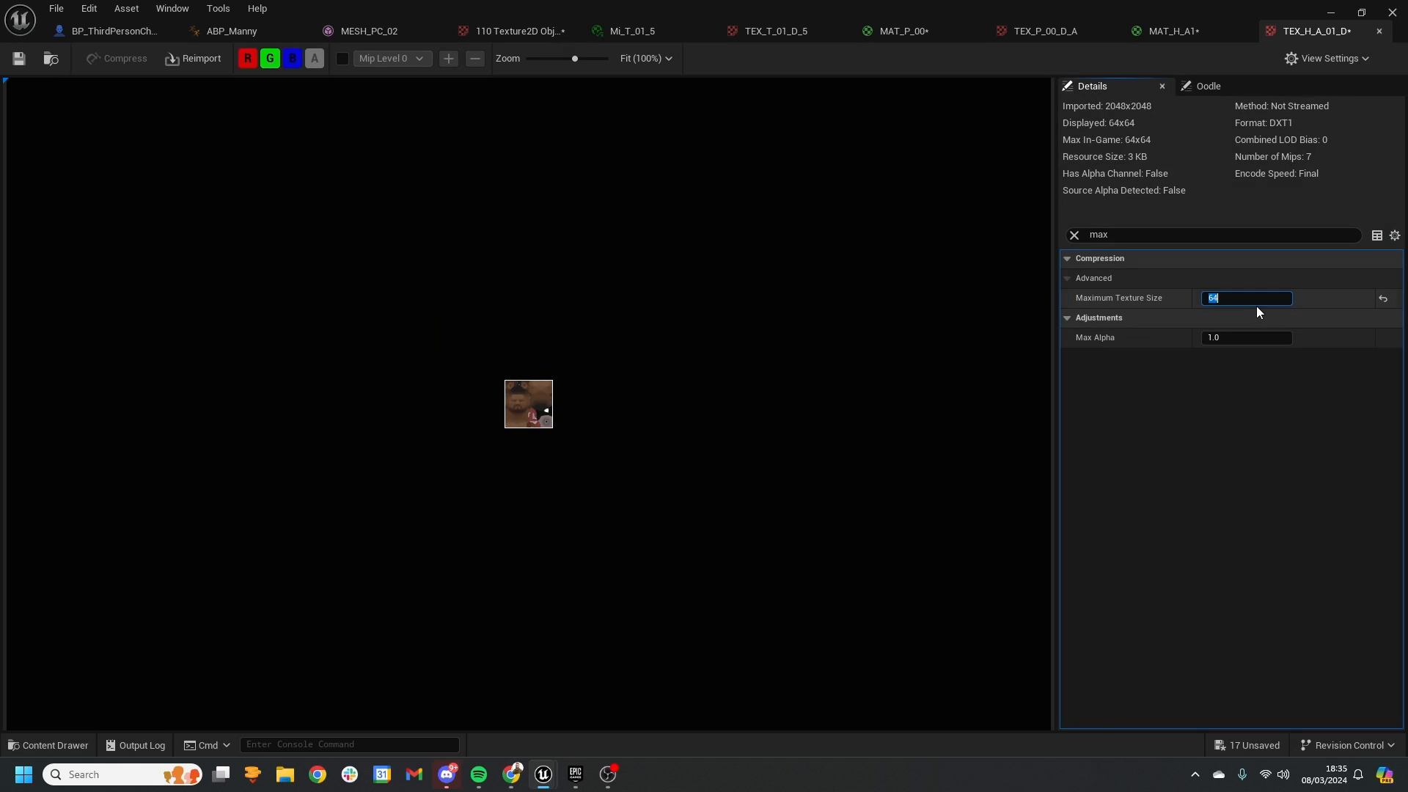
click(30, 66)
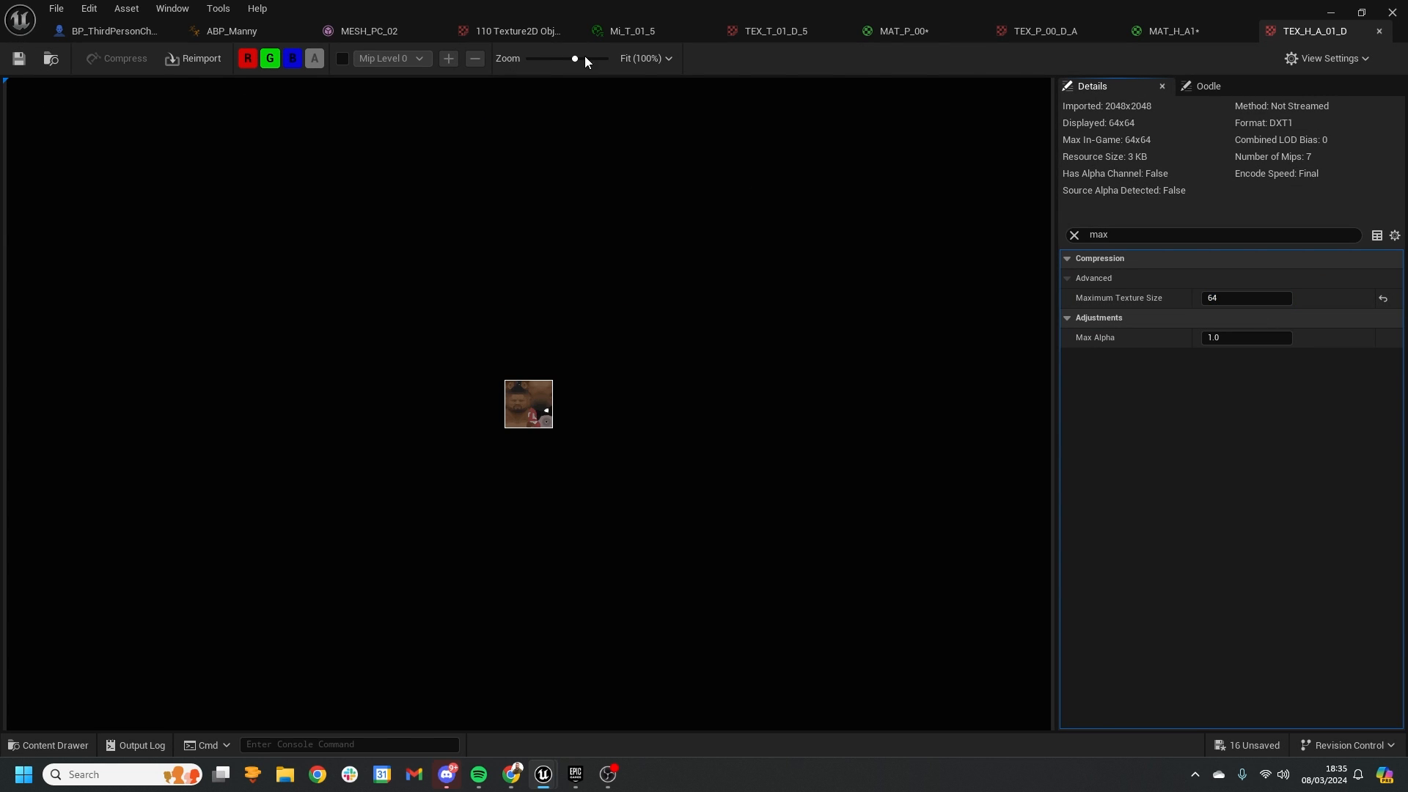
From Element 4's material MAT_A_03 on the character mesh, open color texture TEX_A_03_D_1 and set its Maximum Texture Size to 16.
click(118, 30)
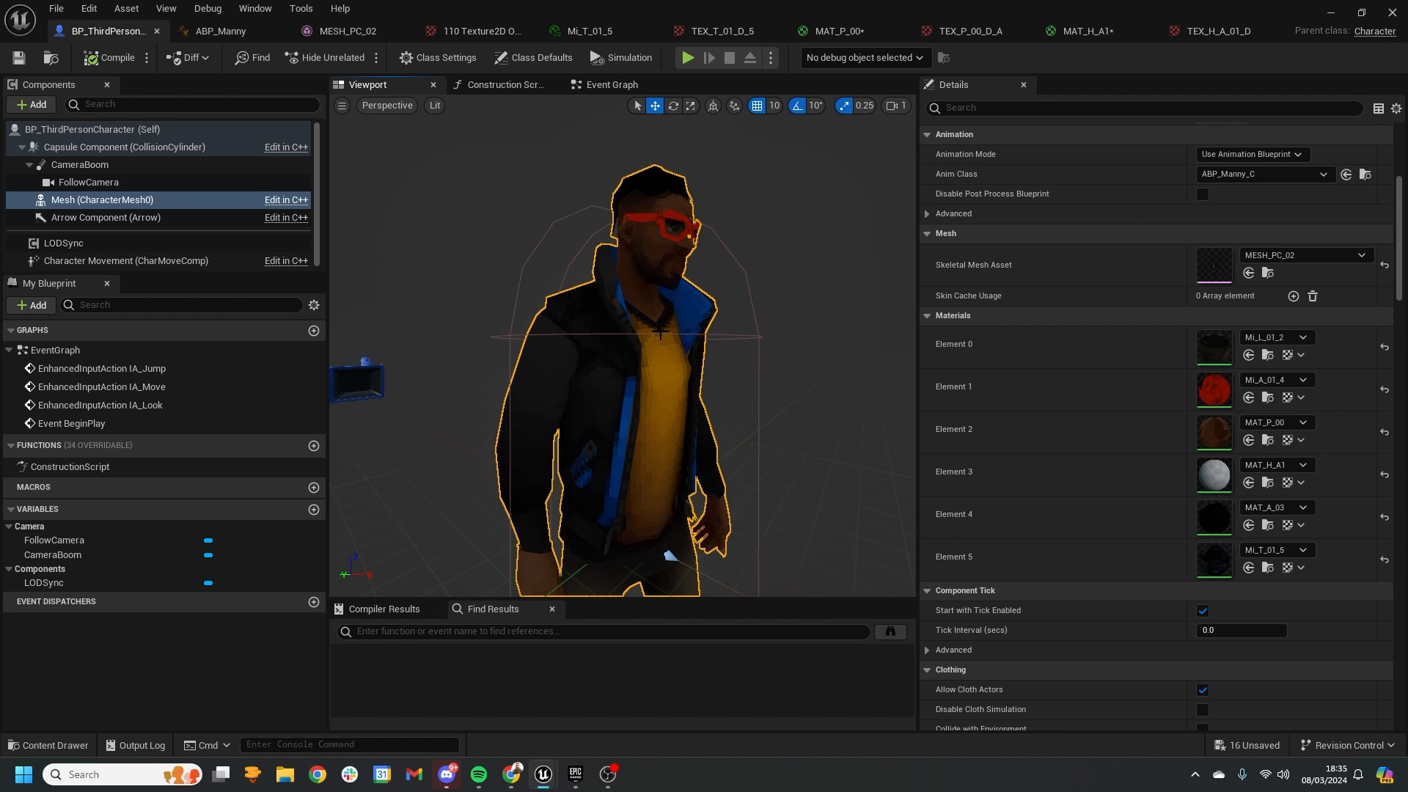
right_drag(660, 333, 660, 484)
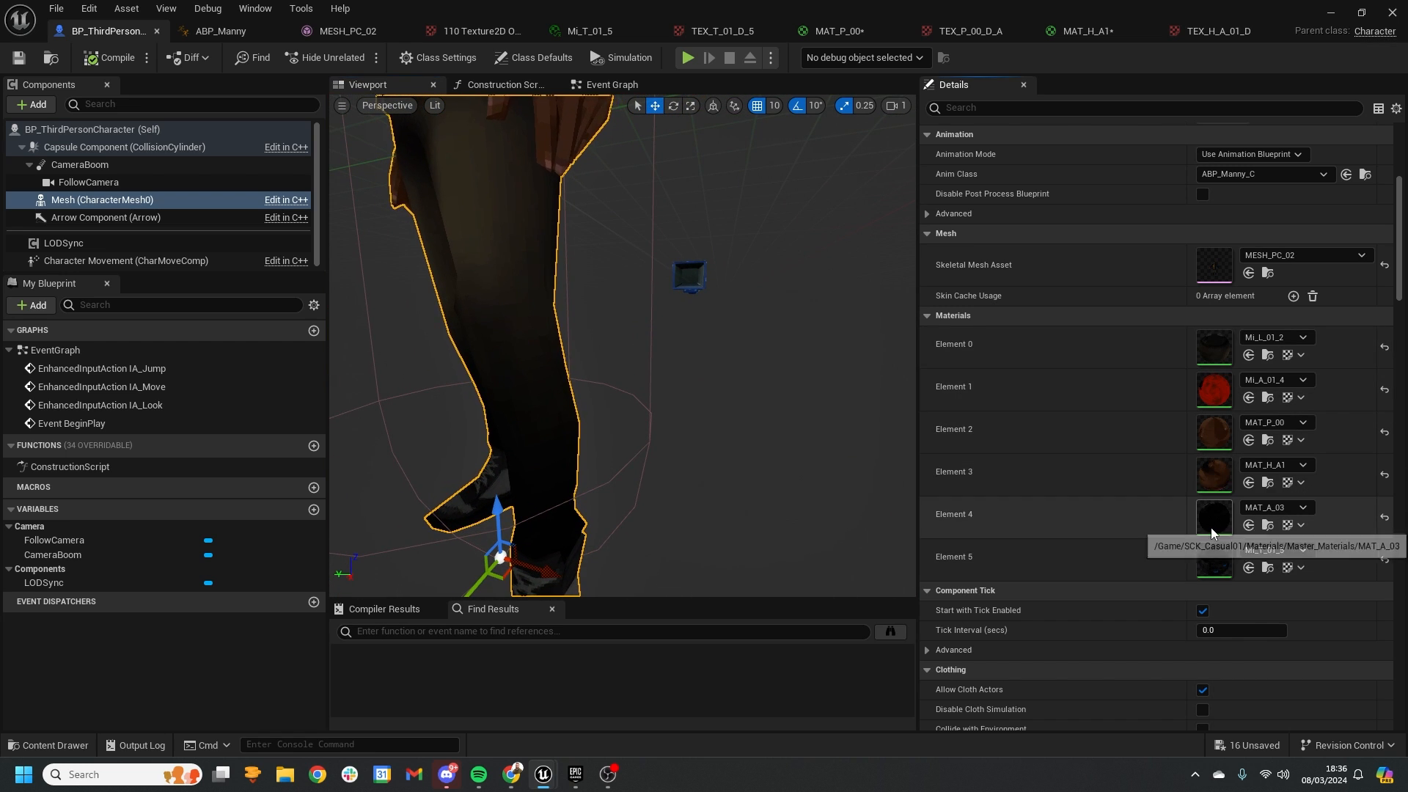
double_click(1213, 517)
scroll(520, 340, up, 5)
click(492, 346)
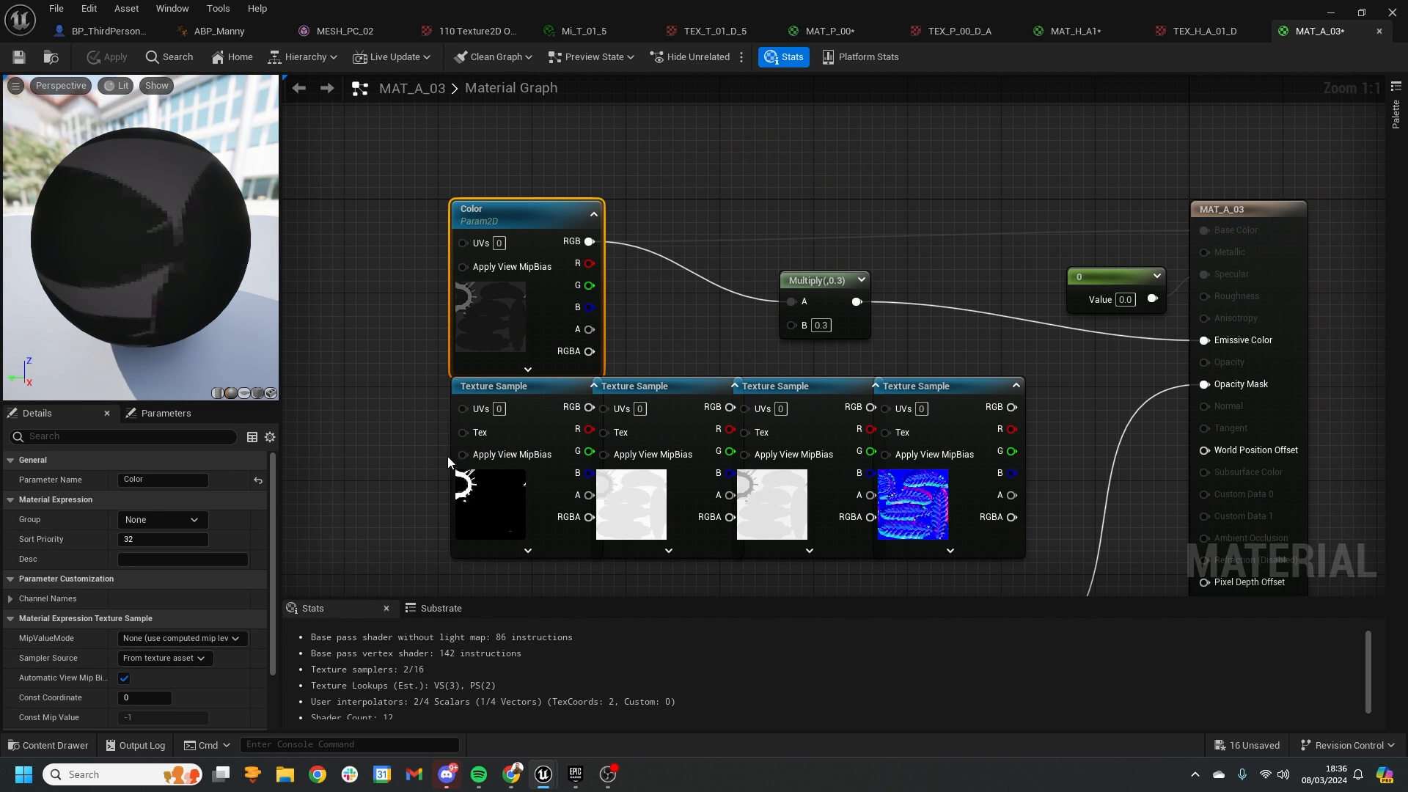
scroll(174, 595, down, 2)
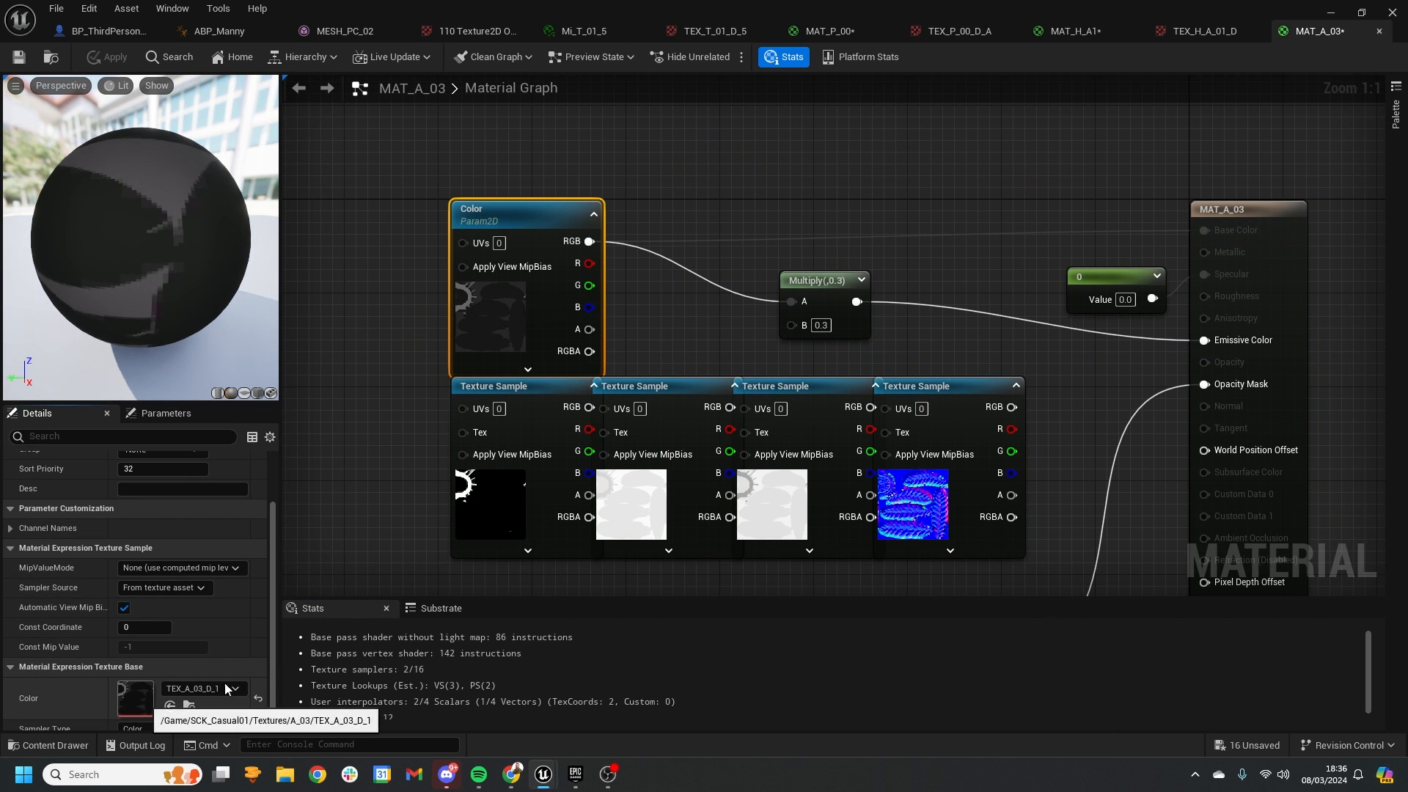
double_click(146, 702)
text(max)
click(1244, 297)
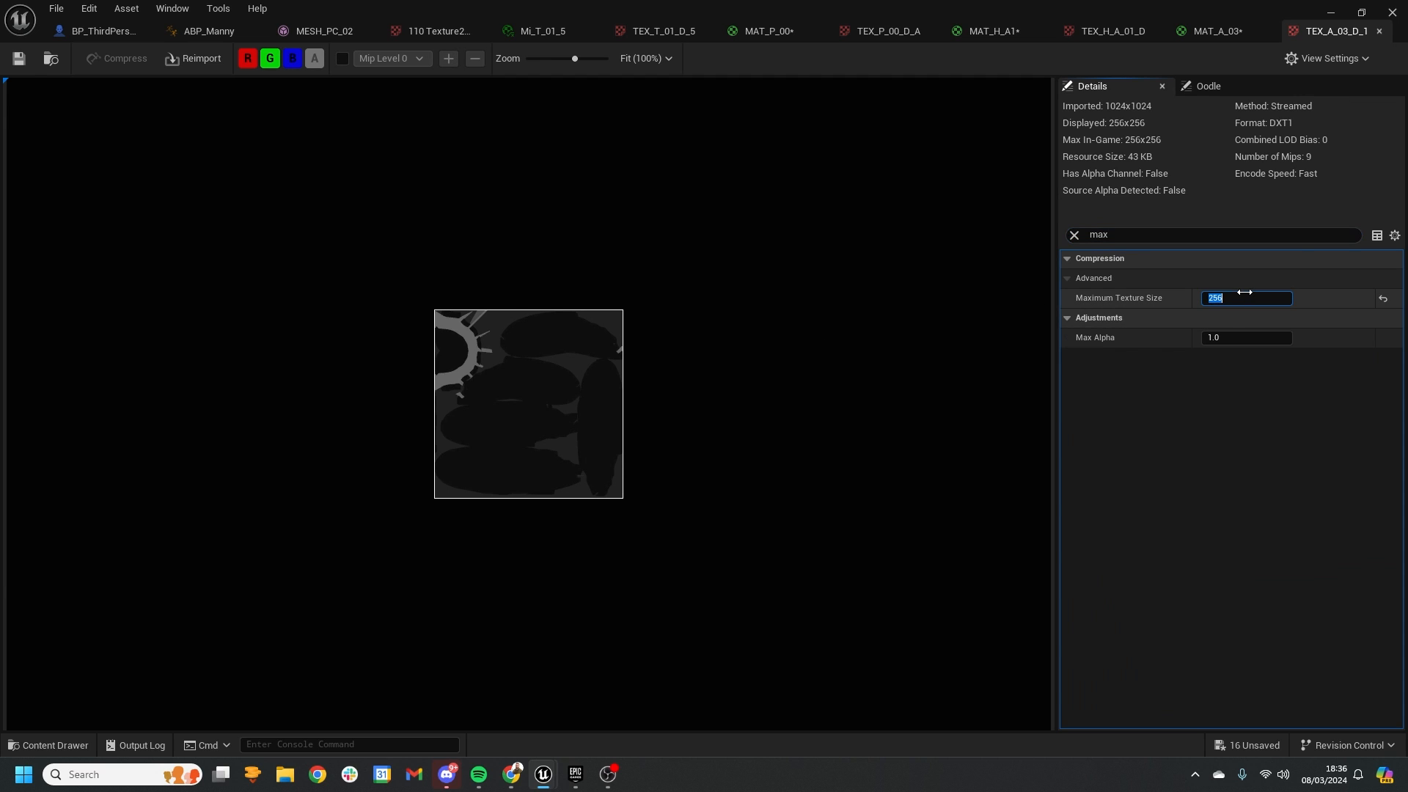
key(Return)
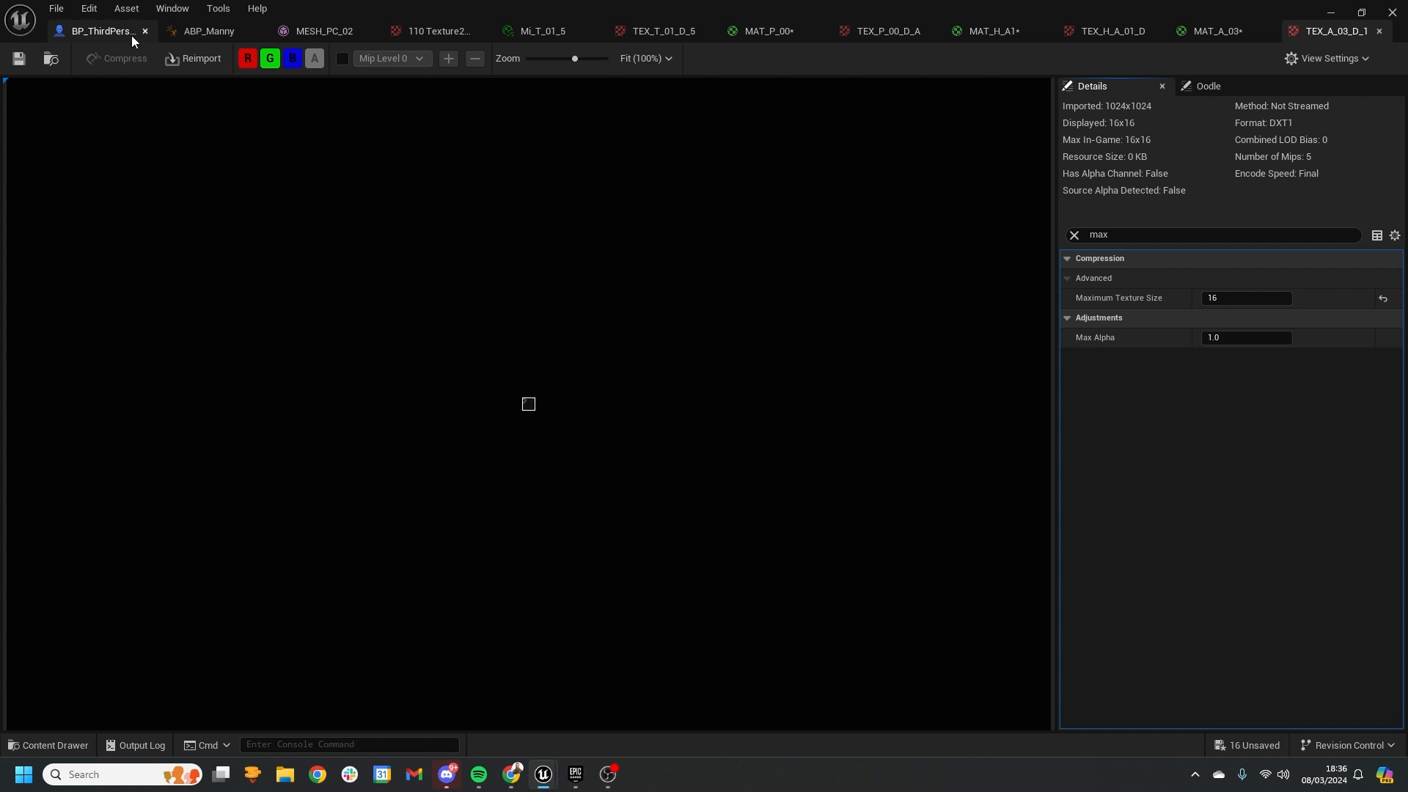
Return to BP_ThirdPersonCharacter and inspect the character's reduced textures from the front and side.
click(112, 32)
mouse_move(450, 245)
right_down()
mouse_move(411, 282)
mouse_move(476, 213)
mouse_move(450, 246)
right_up()
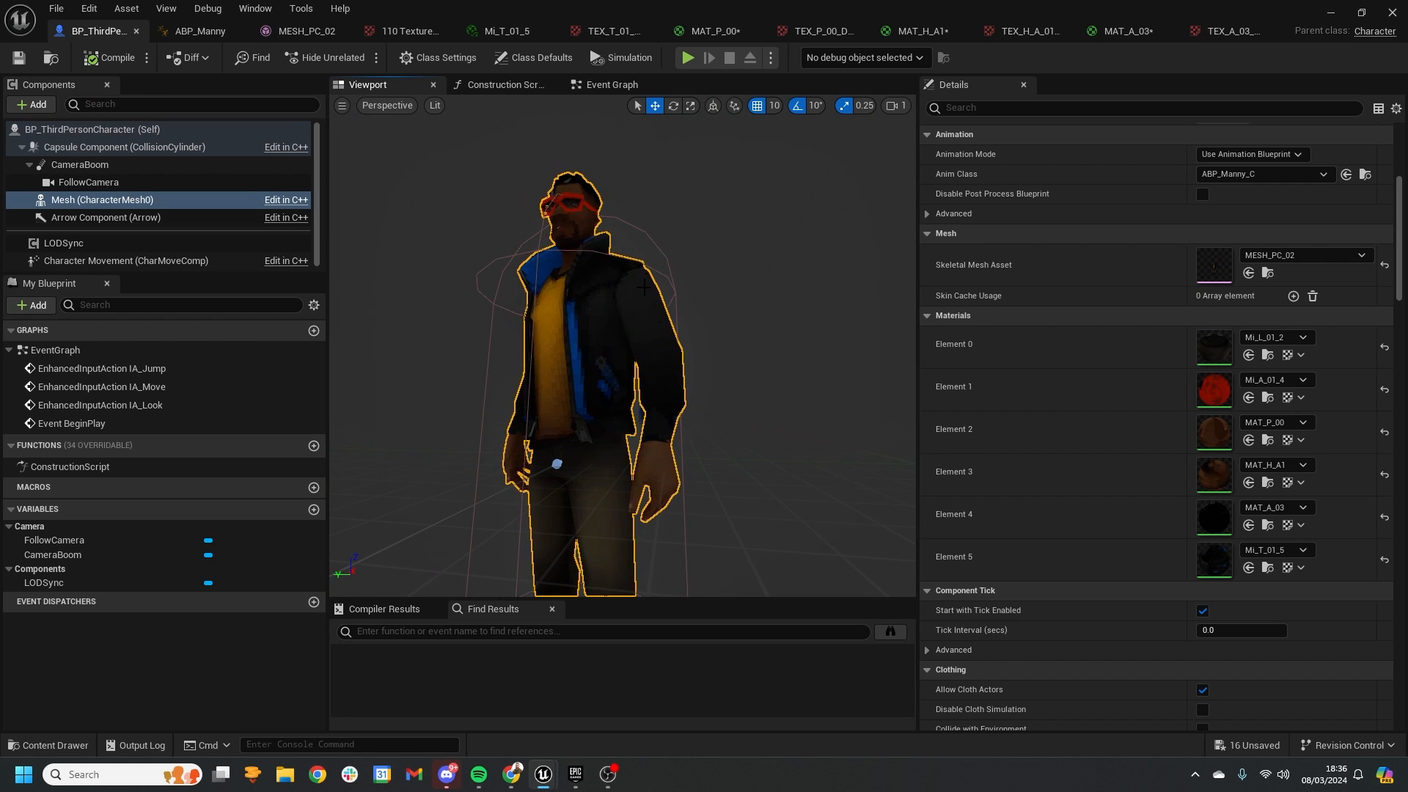
right_drag(738, 367, 738, 367)
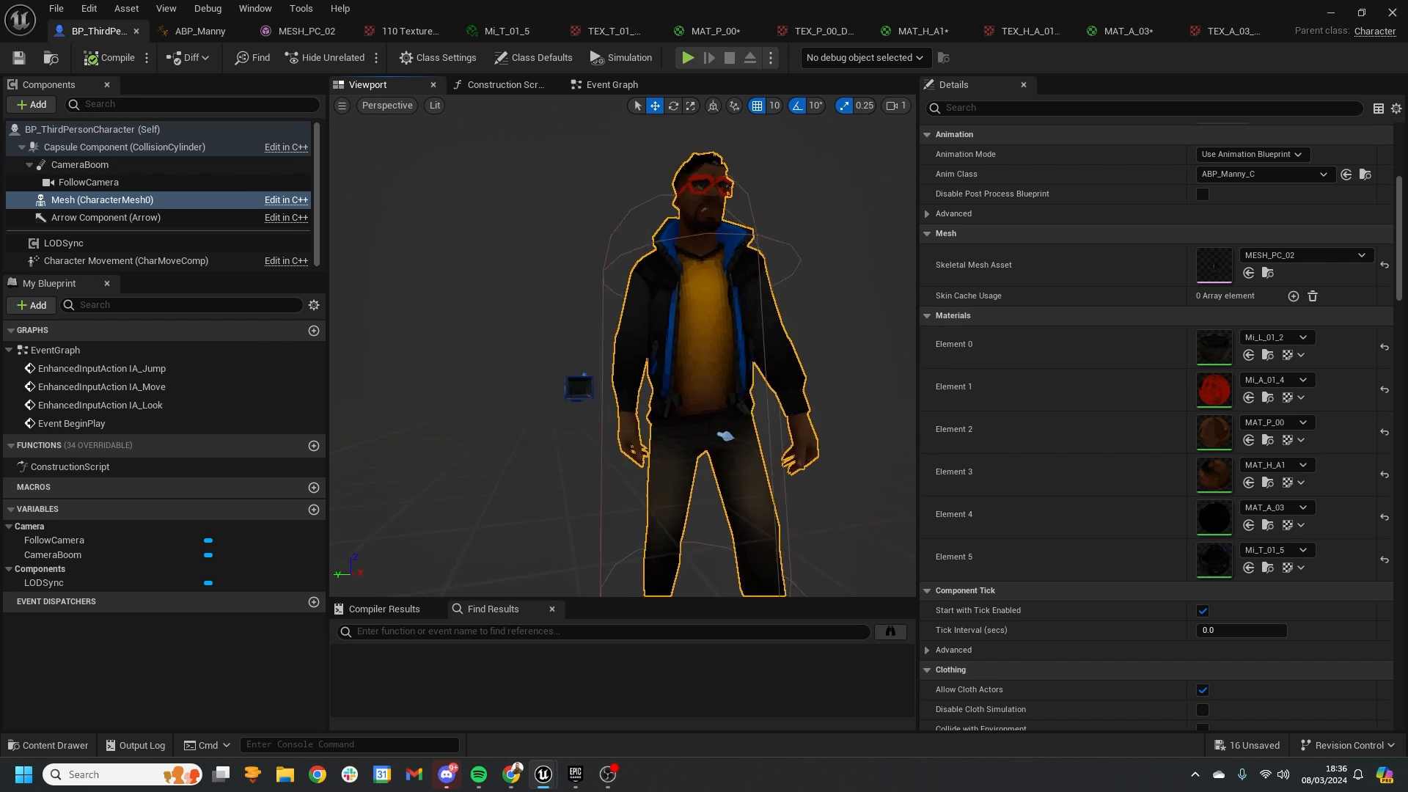
Play ThirdPersonMap, run the character through lit and shaded areas to examine its retro look from all sides, and end the play session.
click(1332, 14)
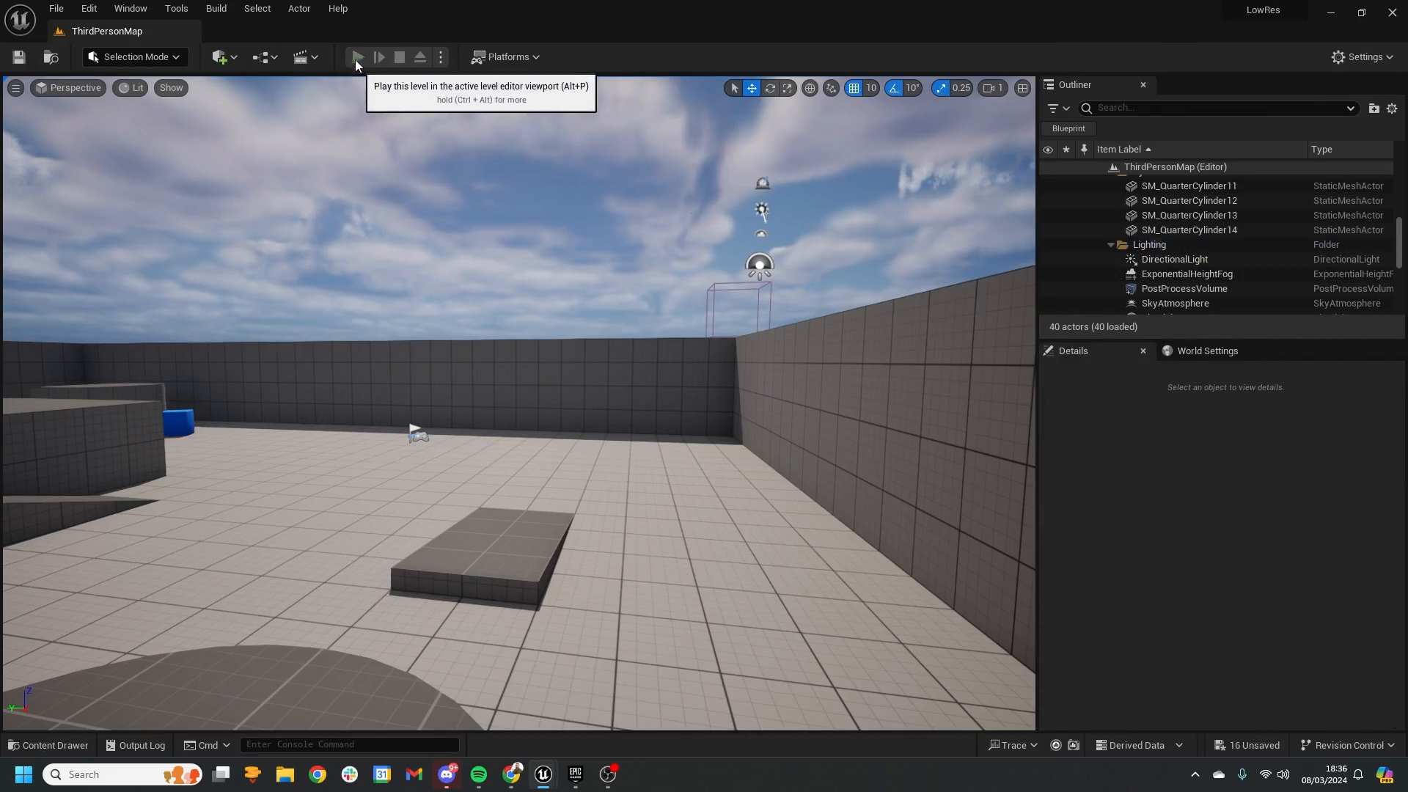
click(357, 57)
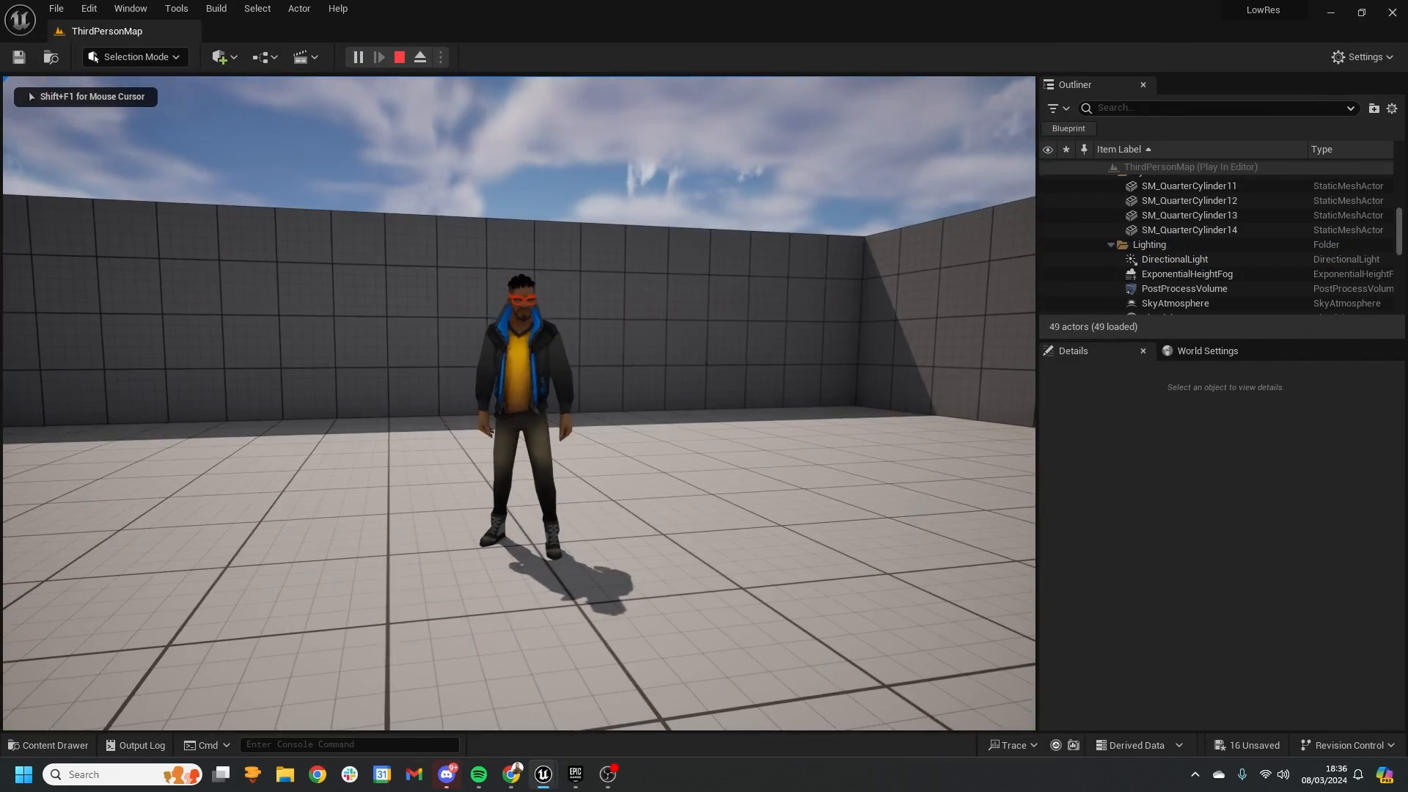
key(w)
key(s)
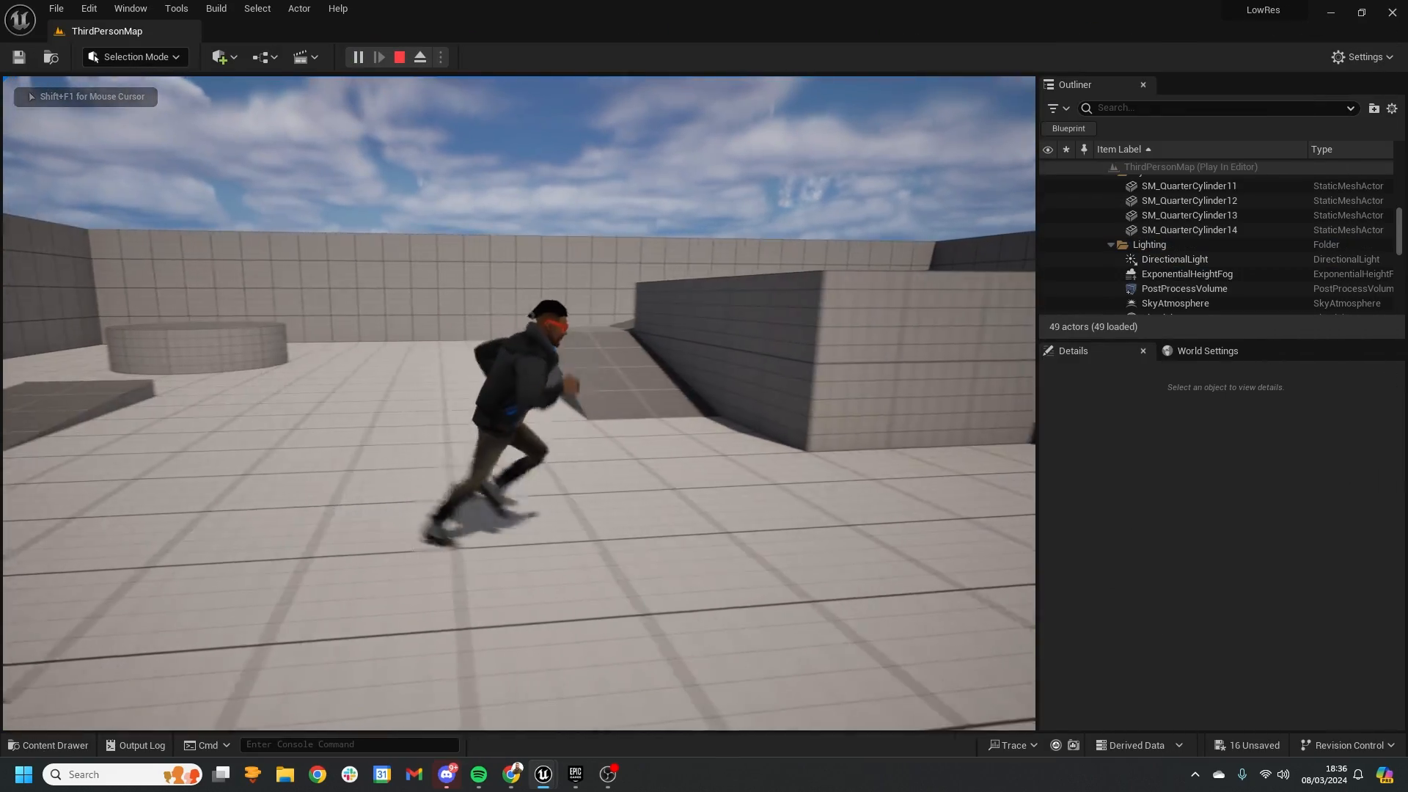
key(d)
key(w)
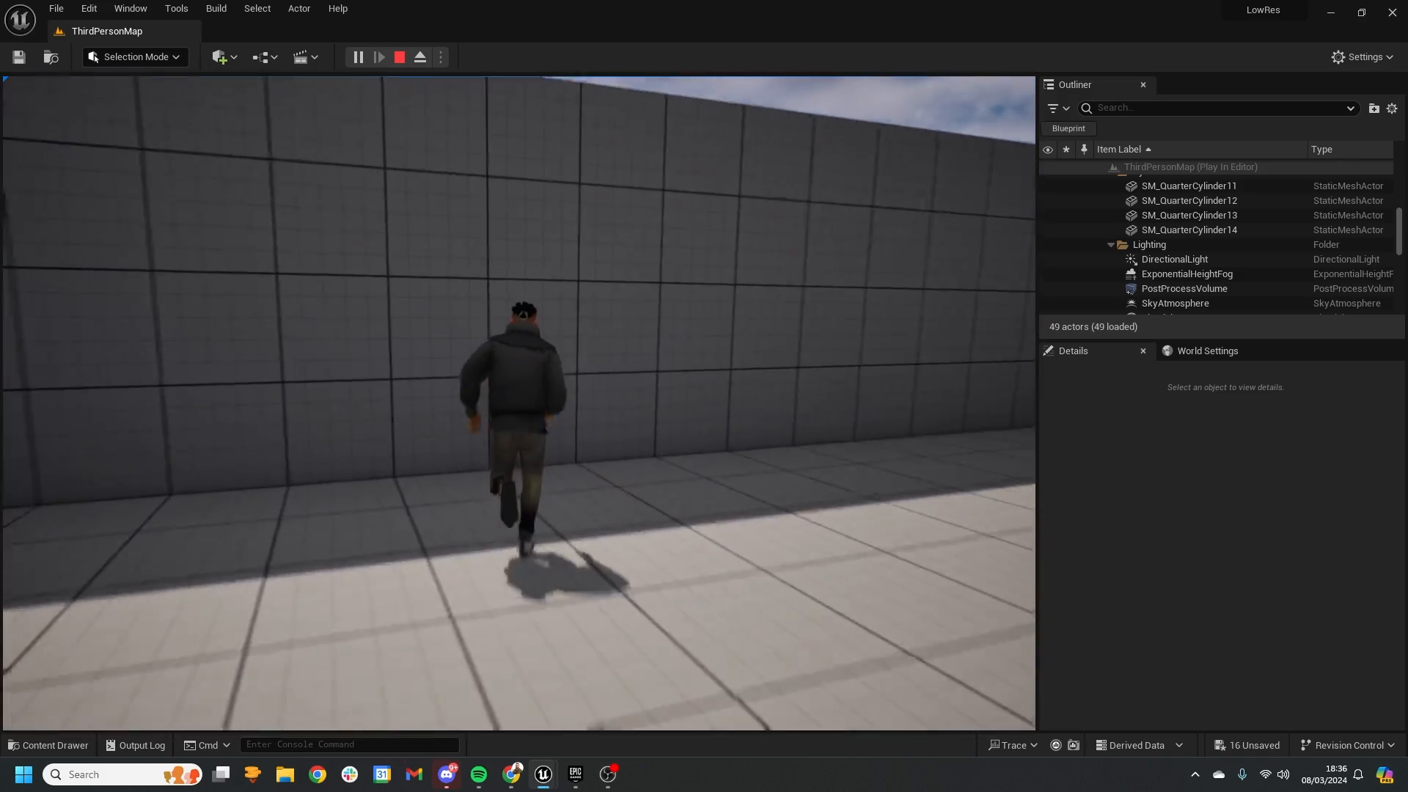
key(a)
key(s)
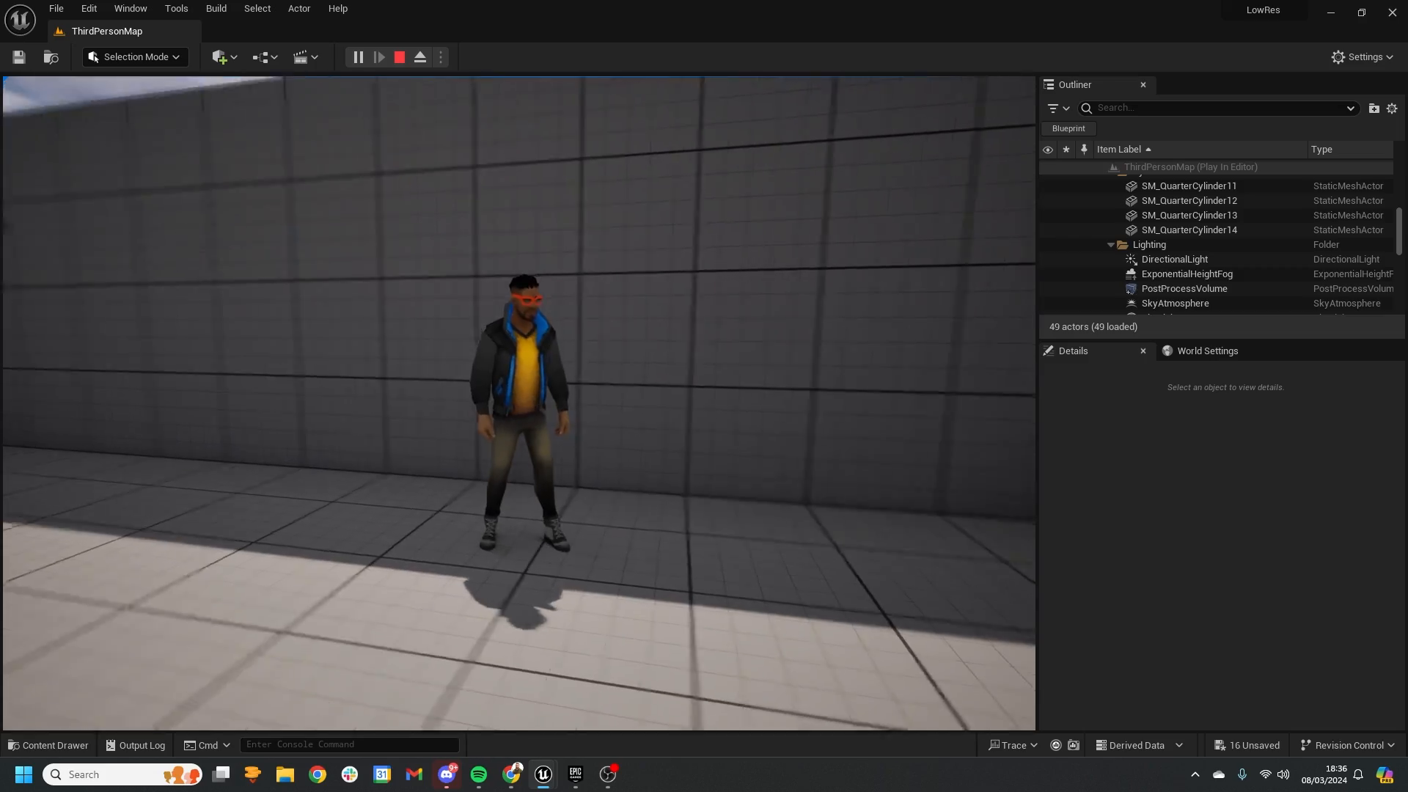
key(w)
key(d)
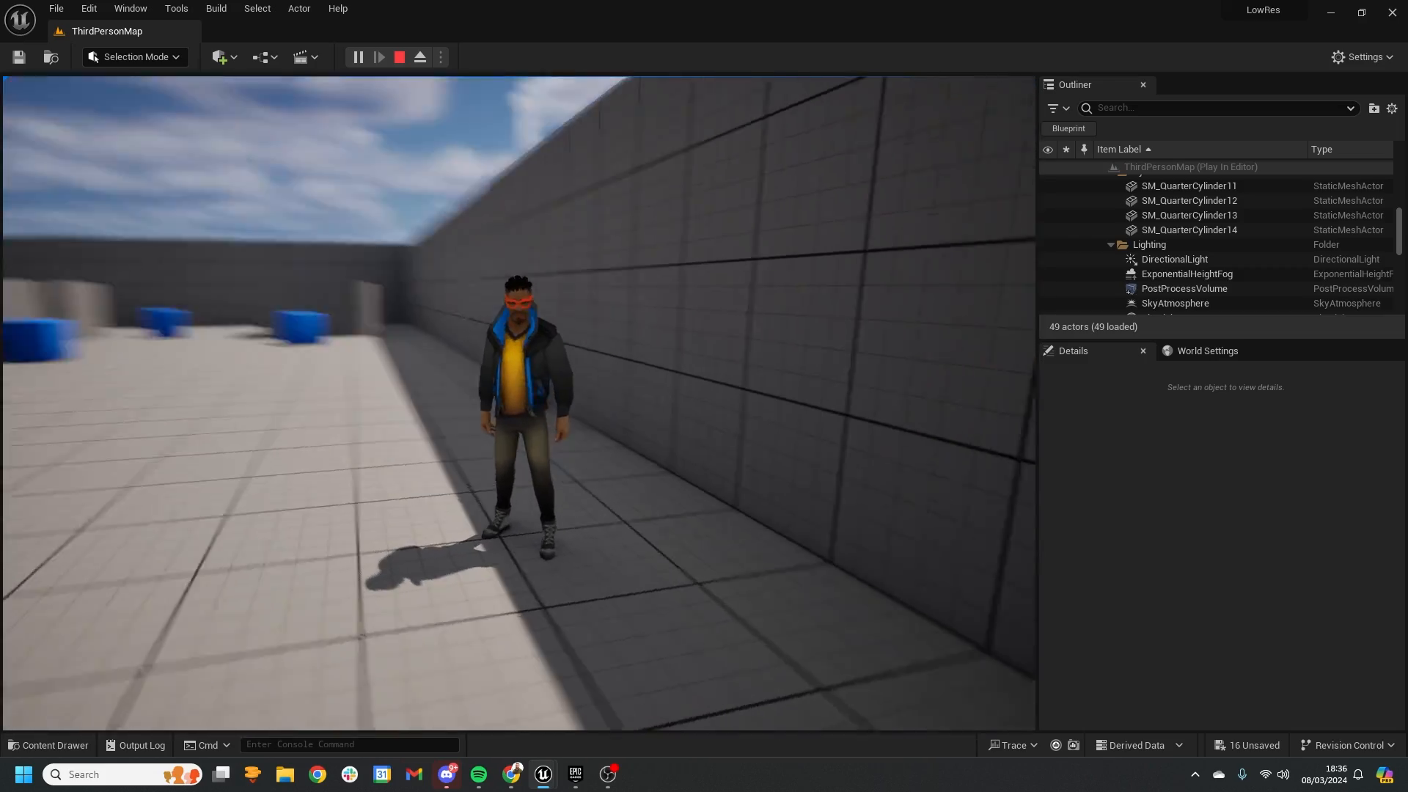
key(d)
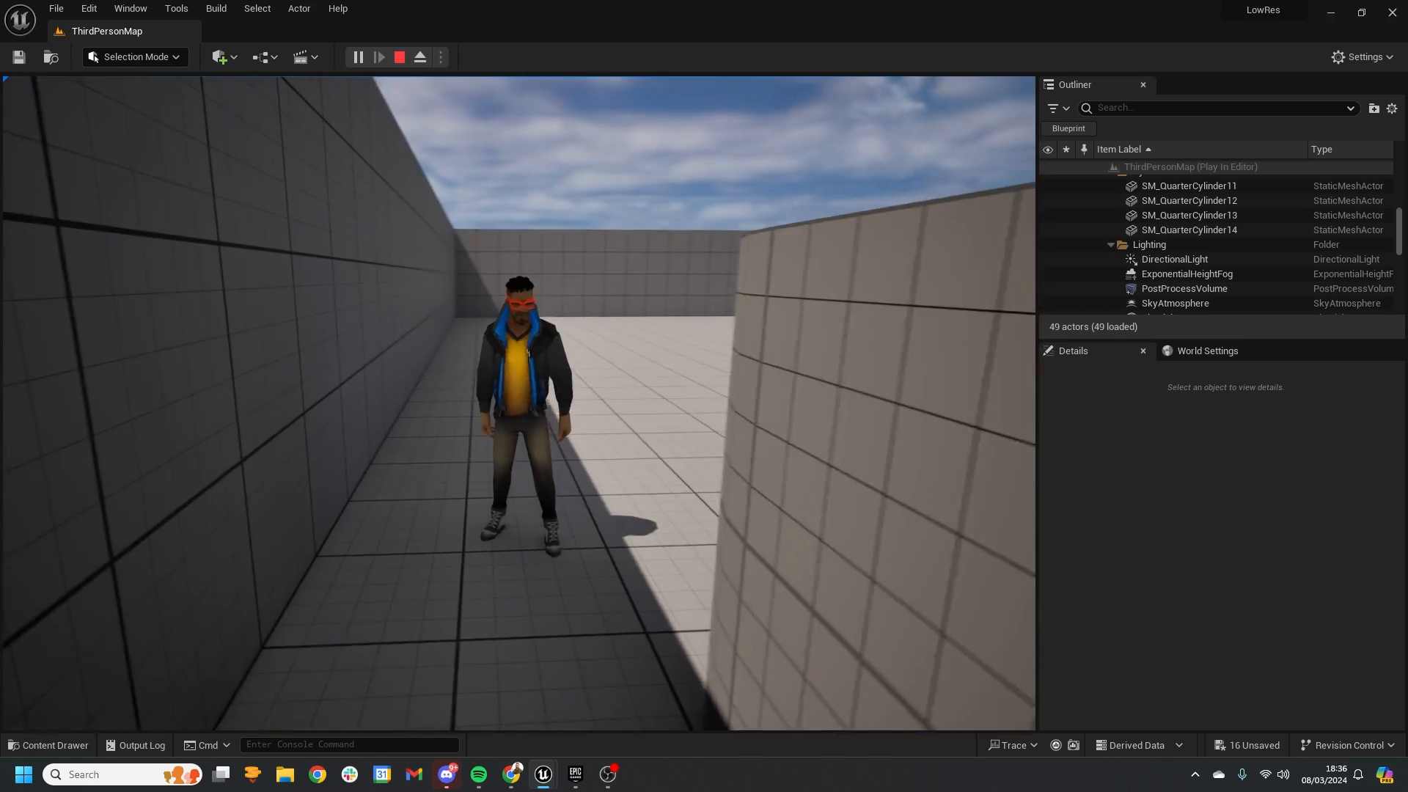
key(w)
key(a)
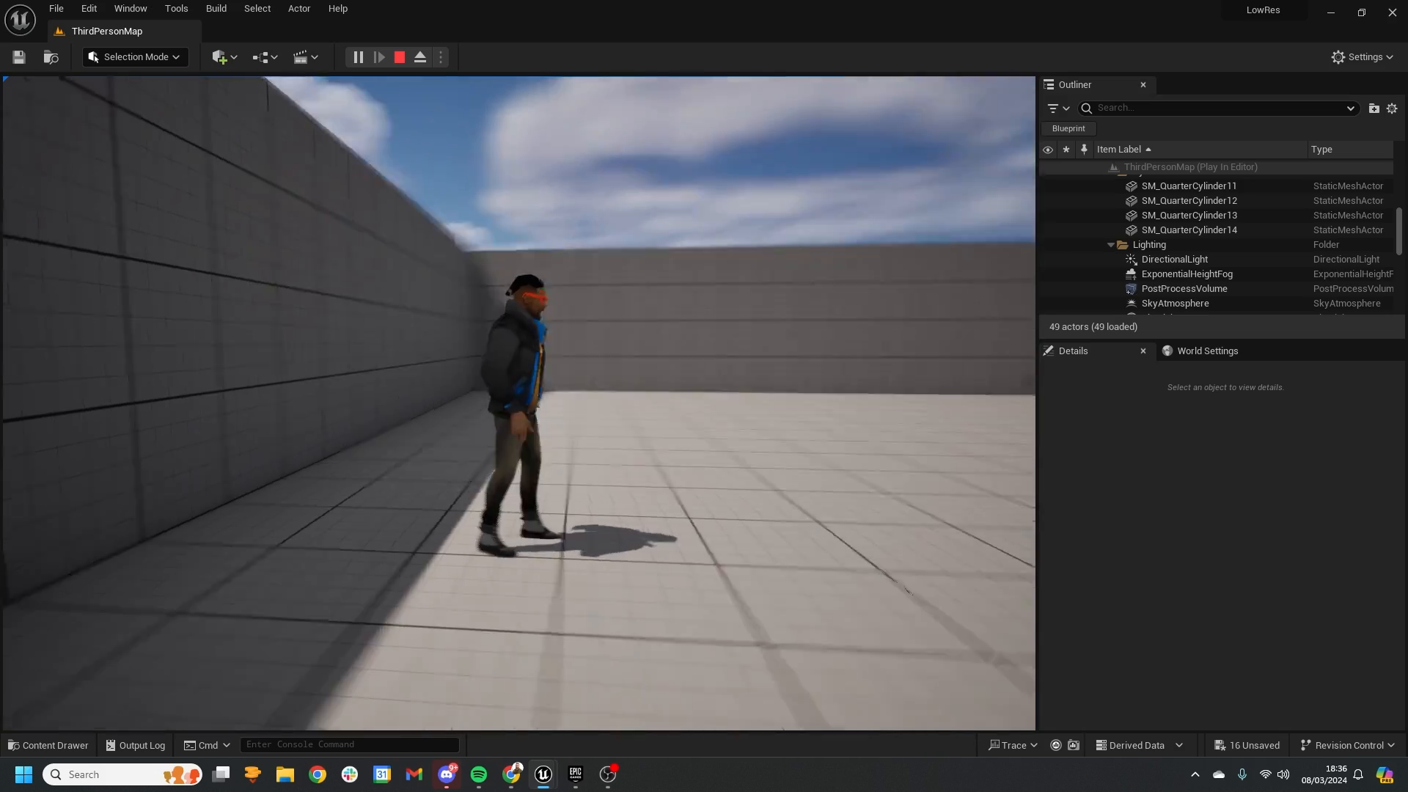
key(s)
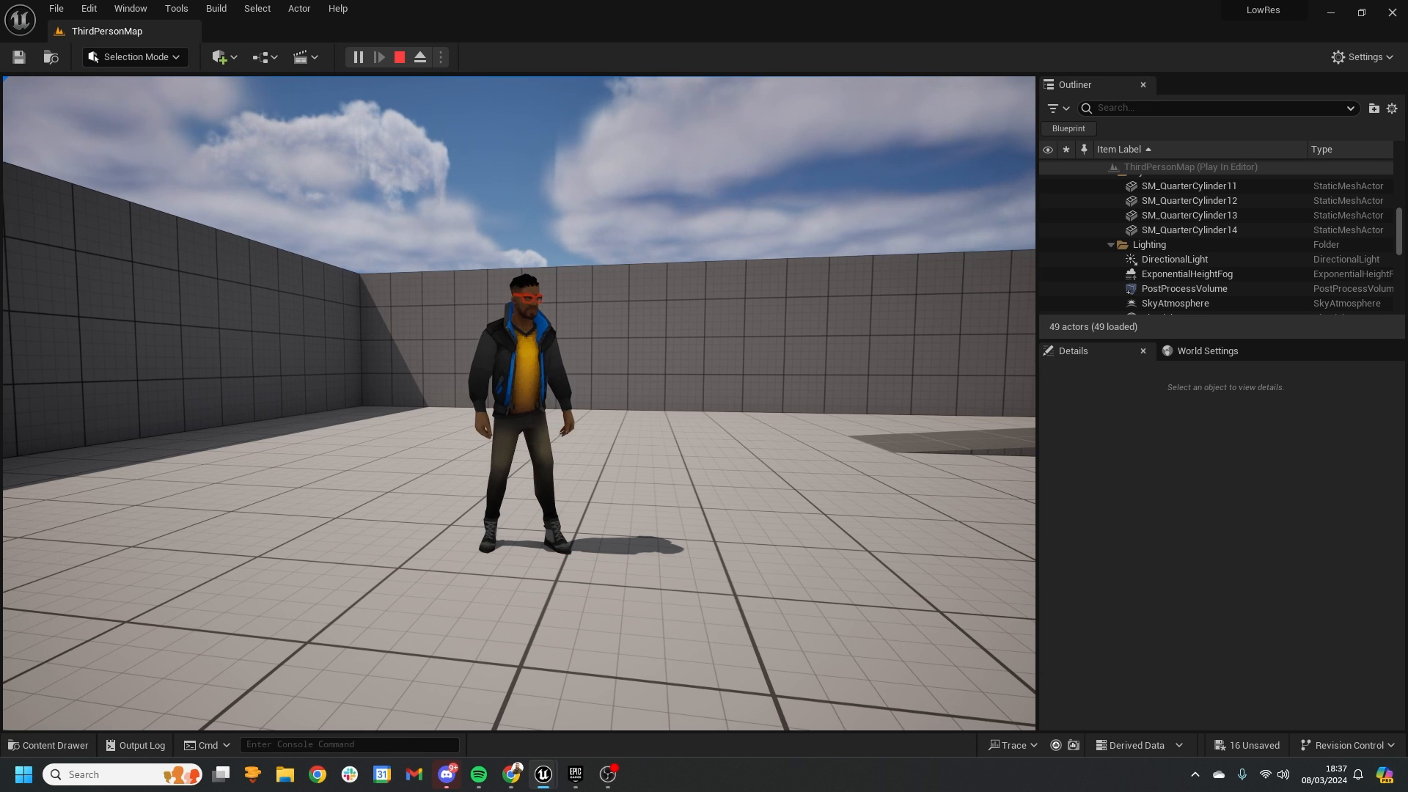
key(Escape)
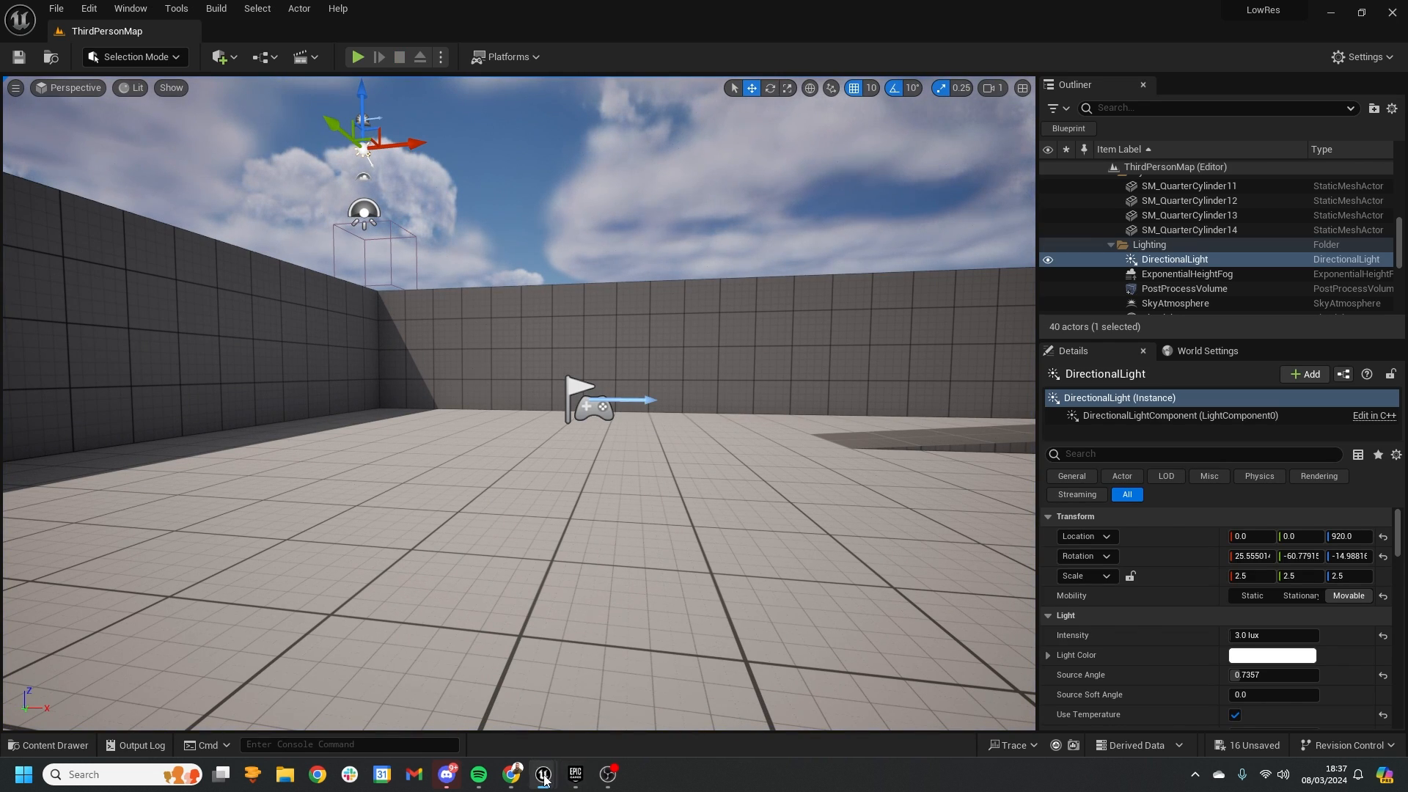
In BP_ThirdPersonCharacter, find the character mesh's shadow settings and turn off Cast Shadow.
mouse_move(543, 777)
click(734, 704)
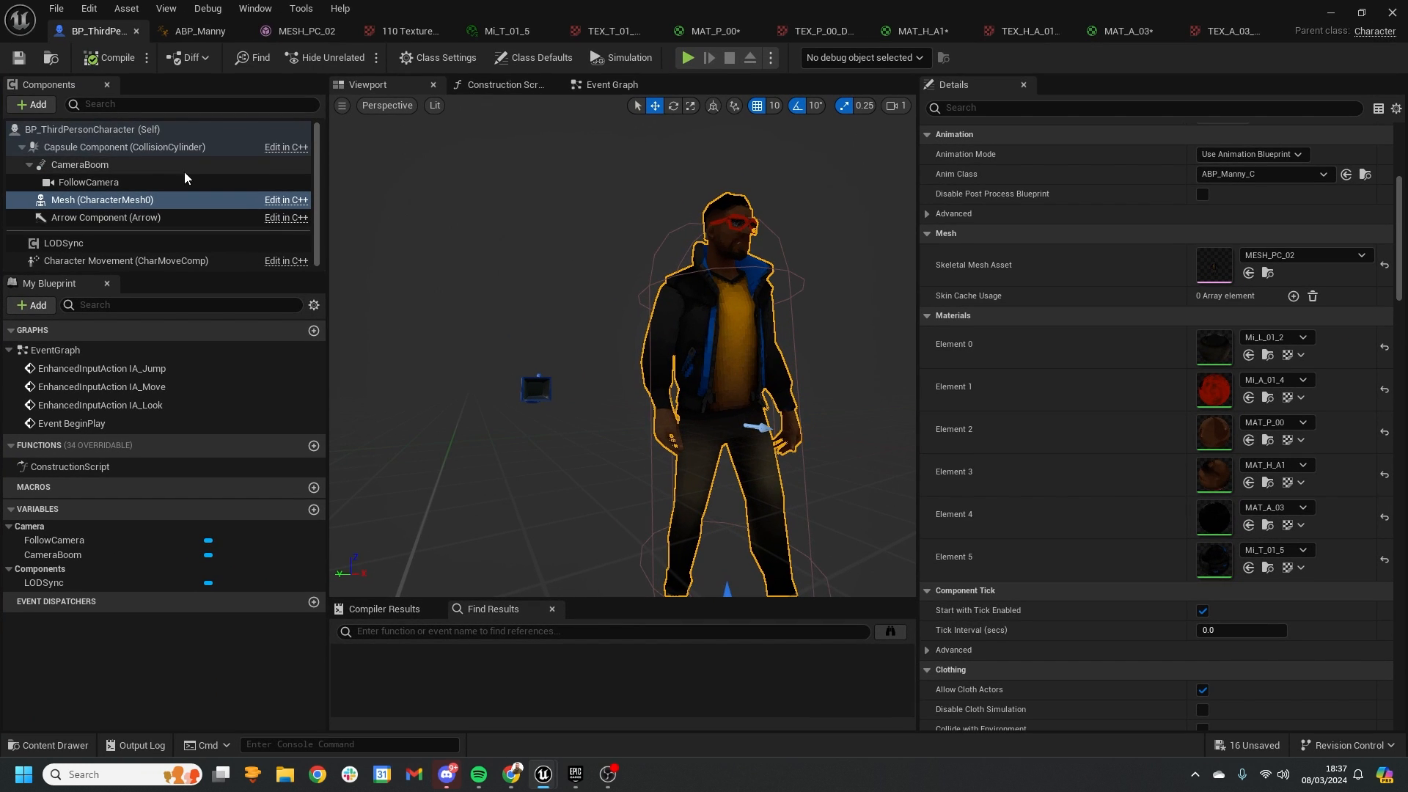
text(shadow)
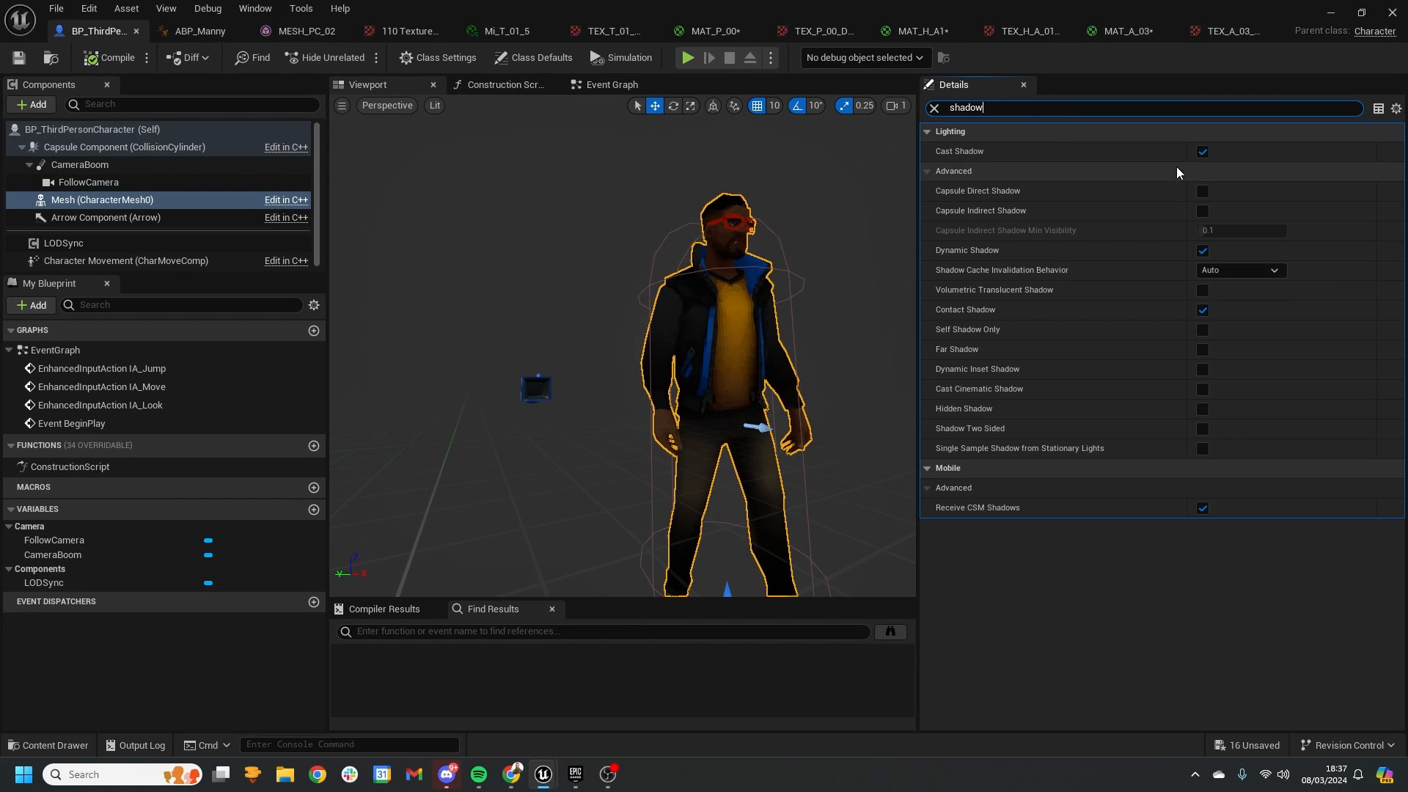
click(1203, 151)
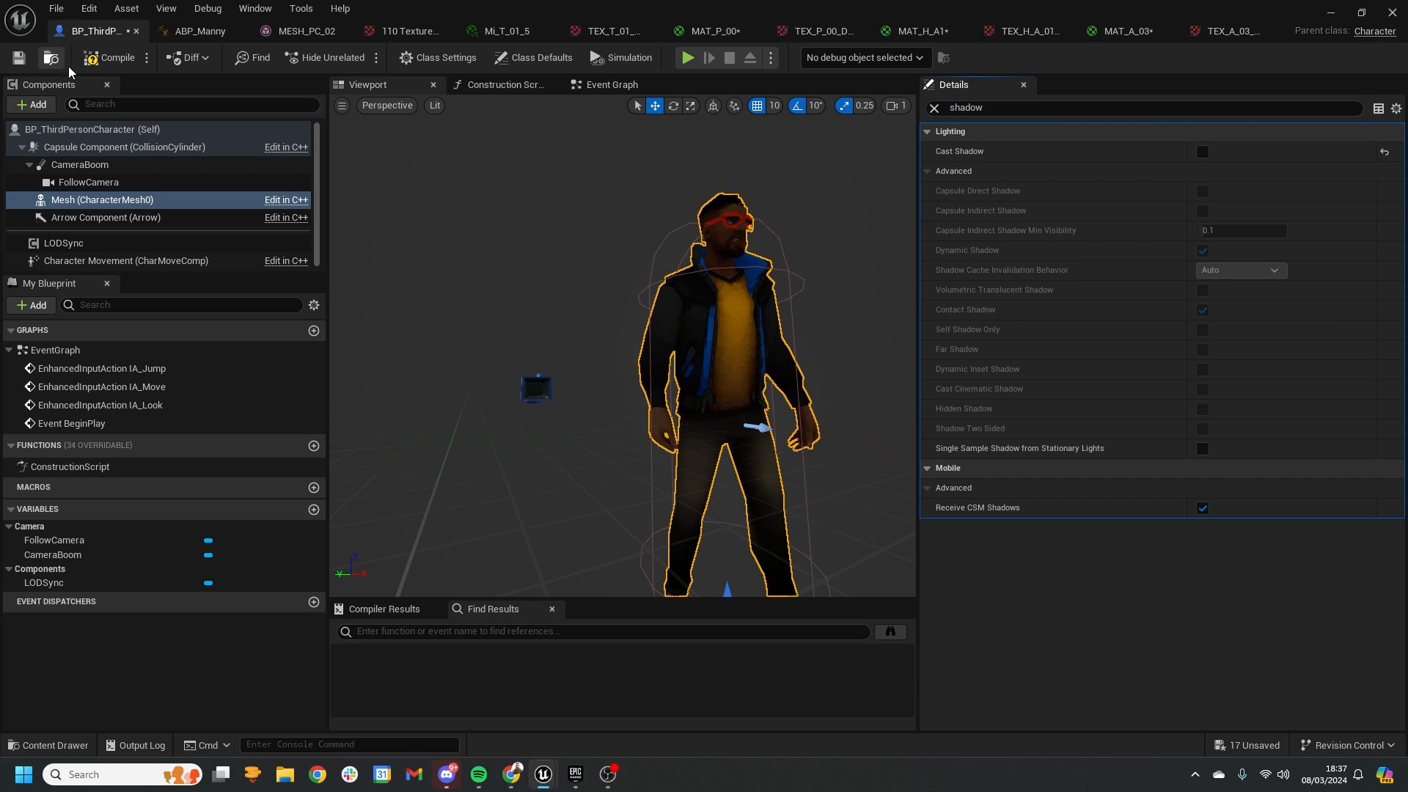
Play ThirdPersonMap again, running and jumping with the character to check its look without a cast shadow.
click(1331, 13)
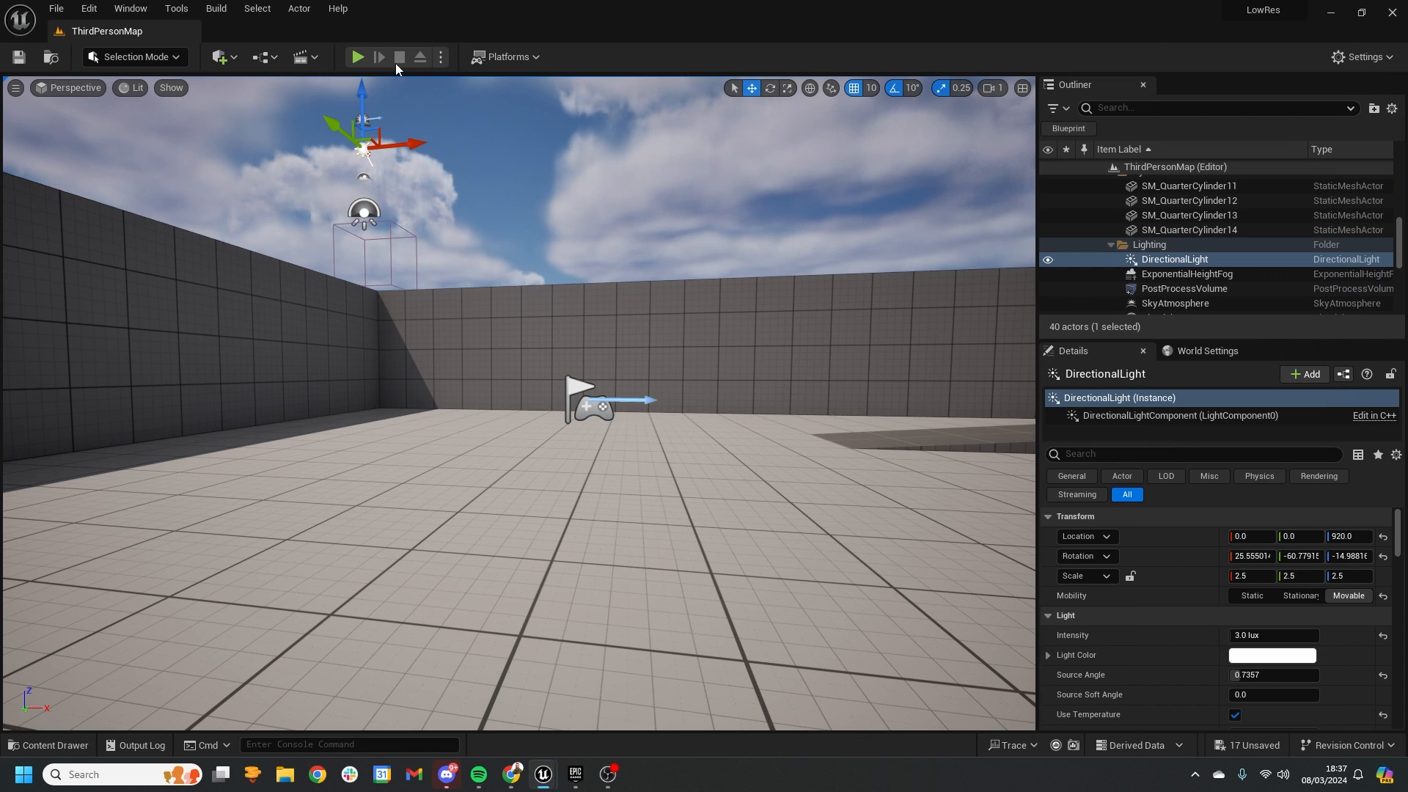
click(358, 58)
key(w)
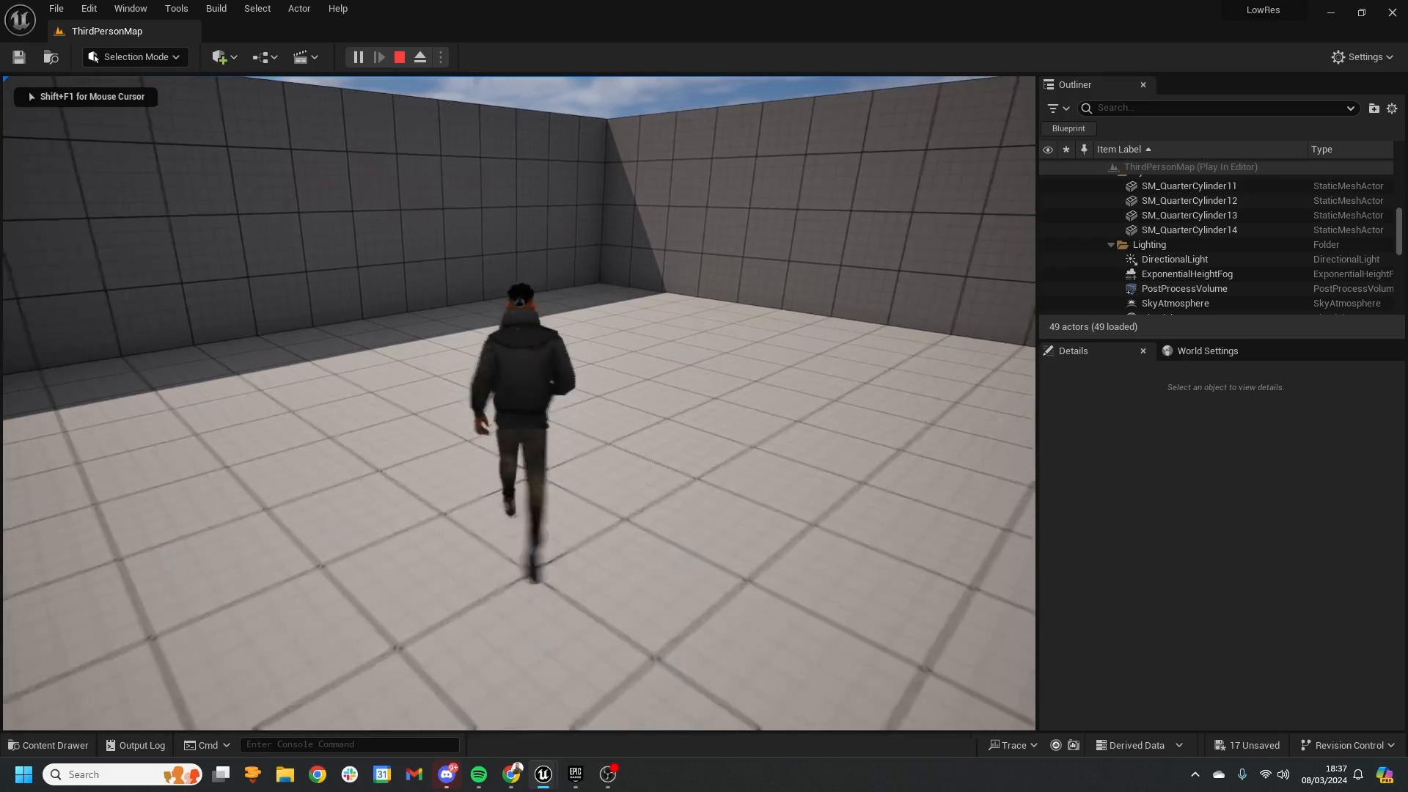
key(s)
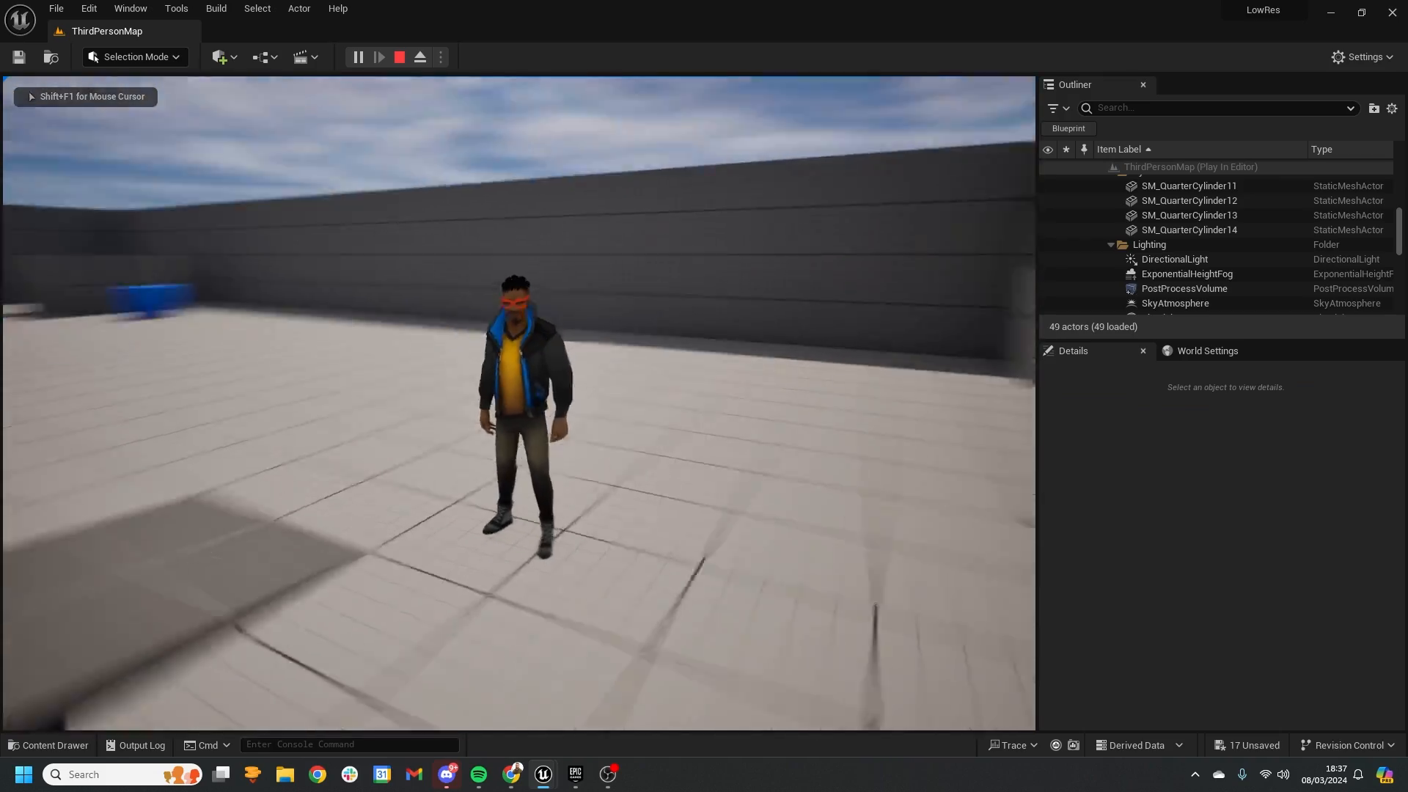
key(w)
key(space)
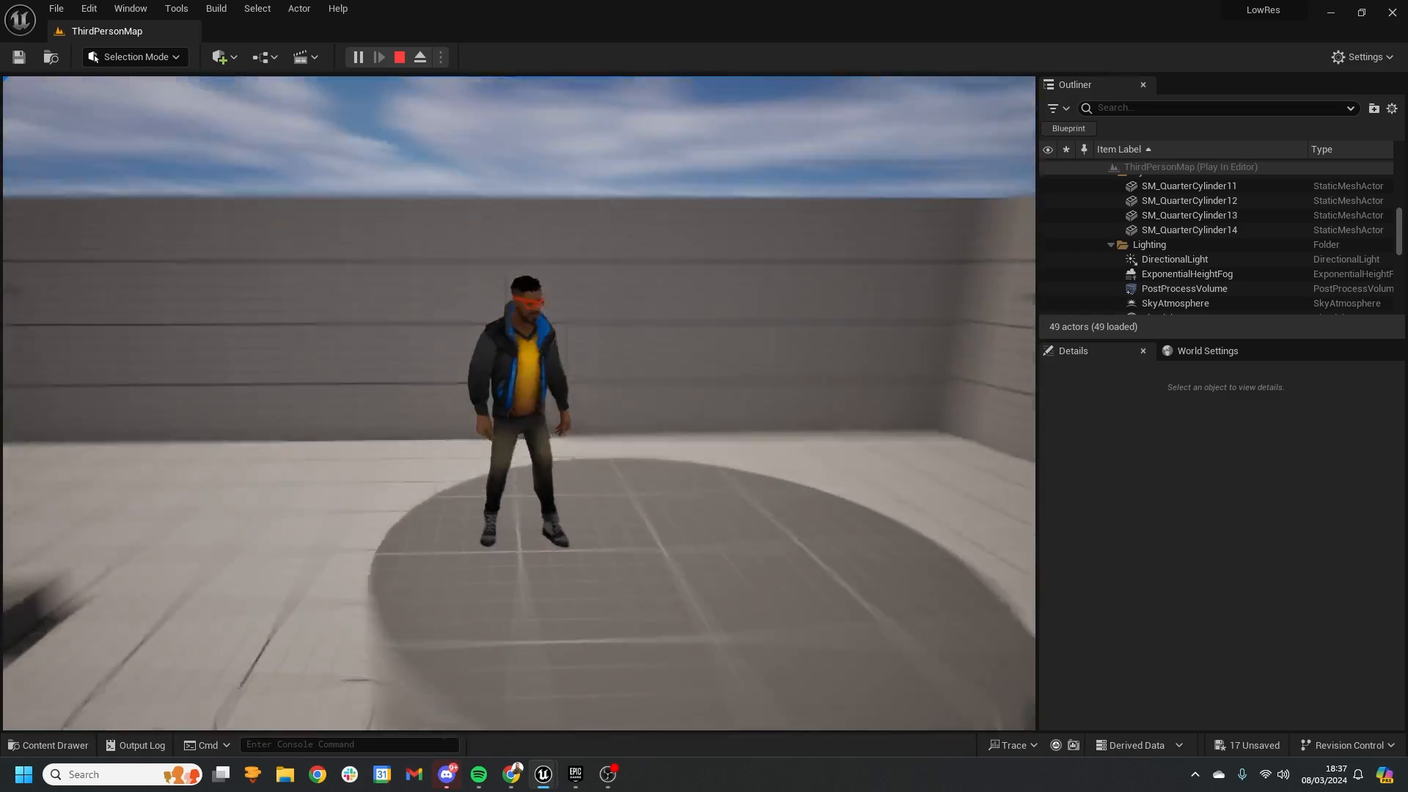
key(w)
key(d)
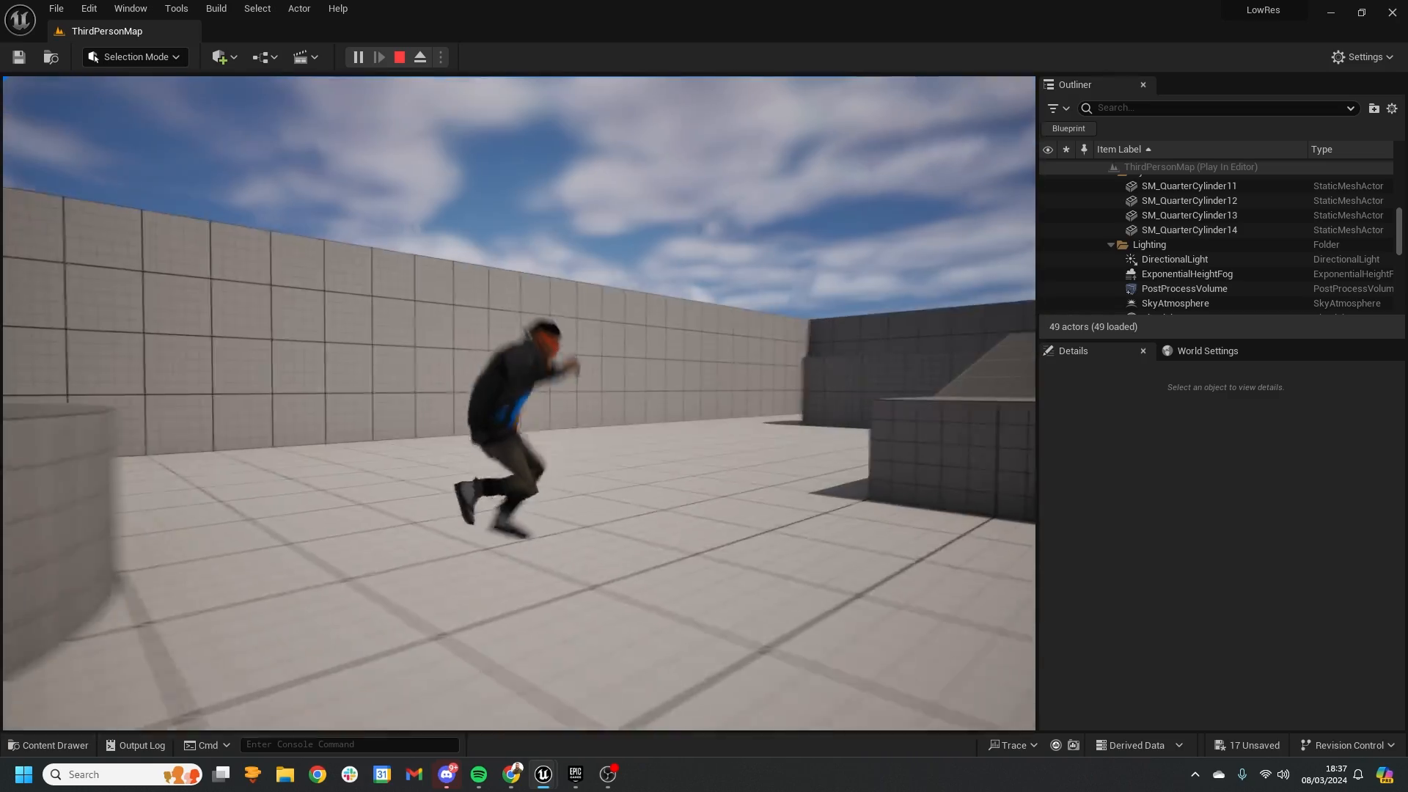